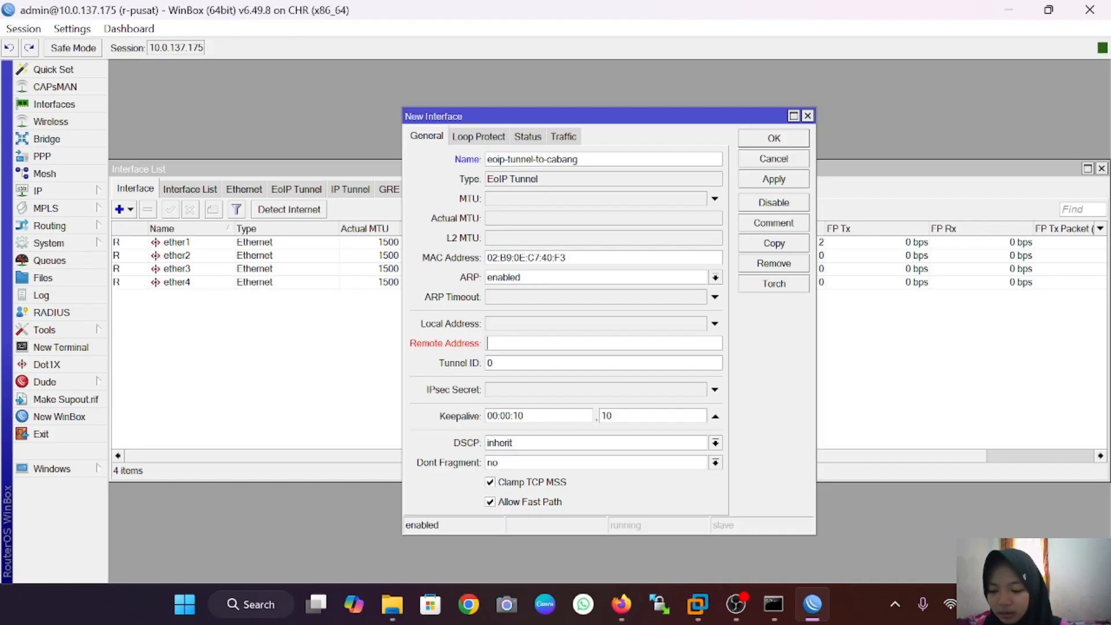
Step: Save EoIP tunnel eoip-tunnel-to-cabang with remote address 10.0.137.176 and tunnel ID 100, then start a new WinBox login
{"action": "type", "text": "0.0"}
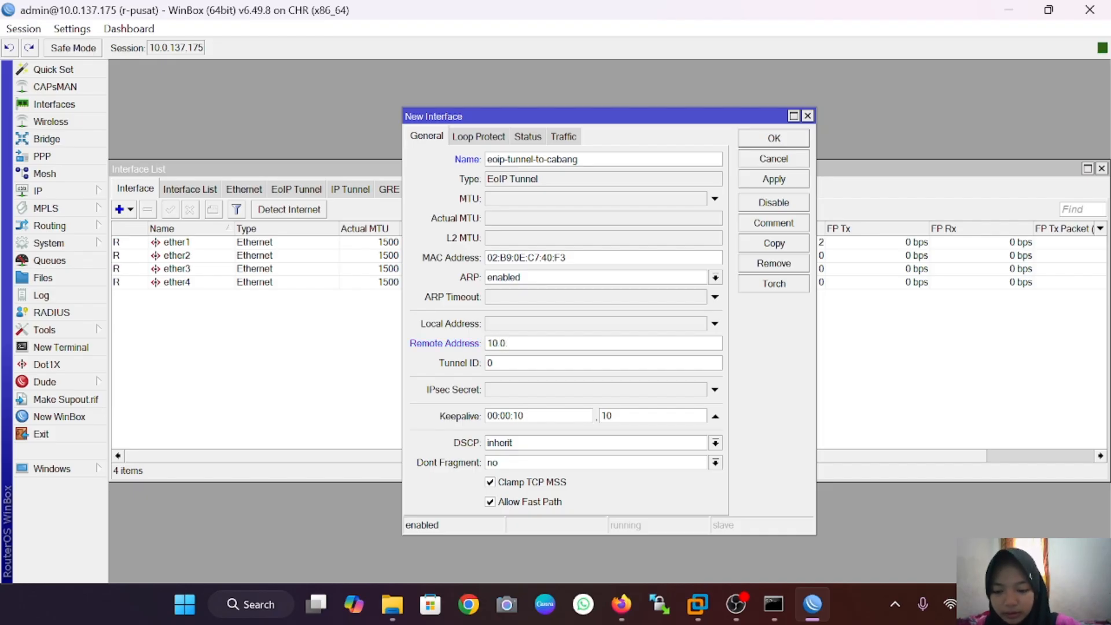
{"action": "type", "text": ".137.176"}
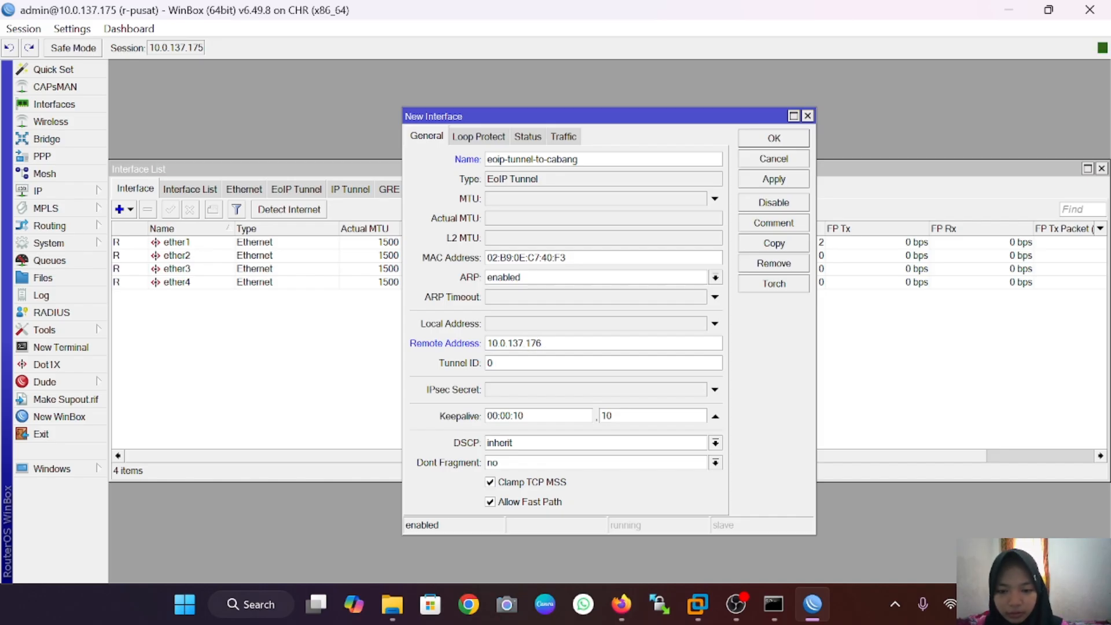
{"action": "type", "text": "100"}
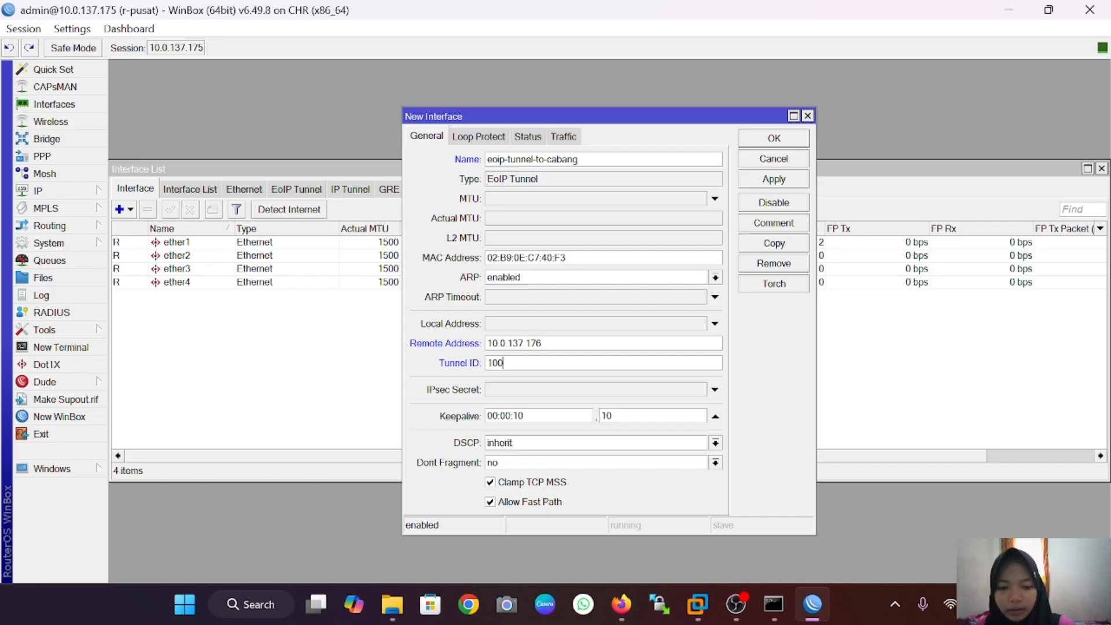
{"action": "left_click", "coordinate": [786, 178]}
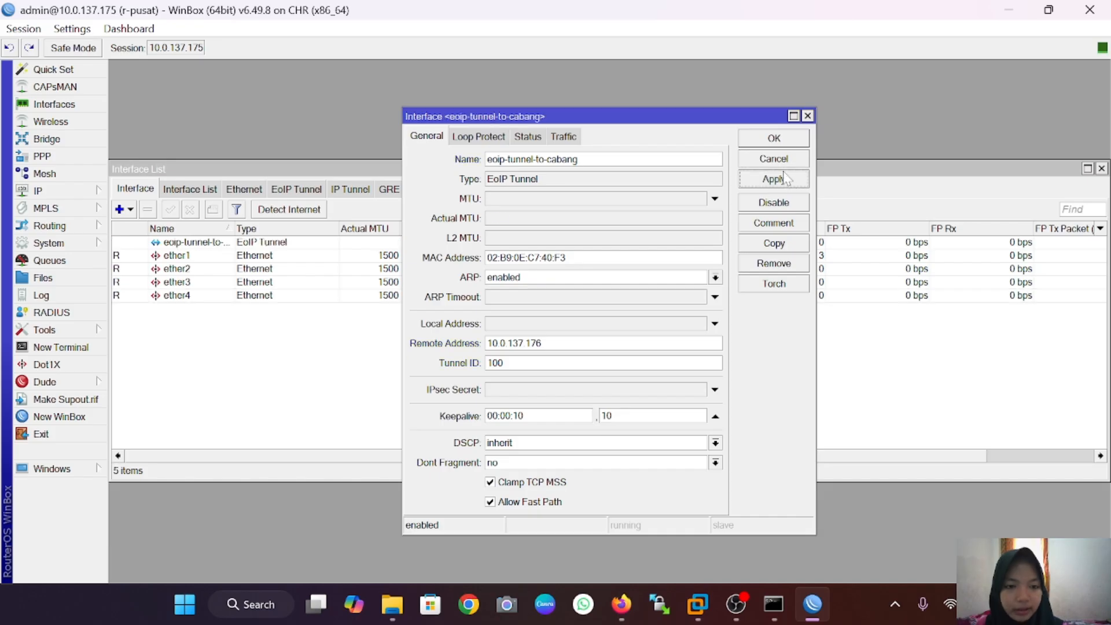
{"action": "left_click", "coordinate": [785, 139]}
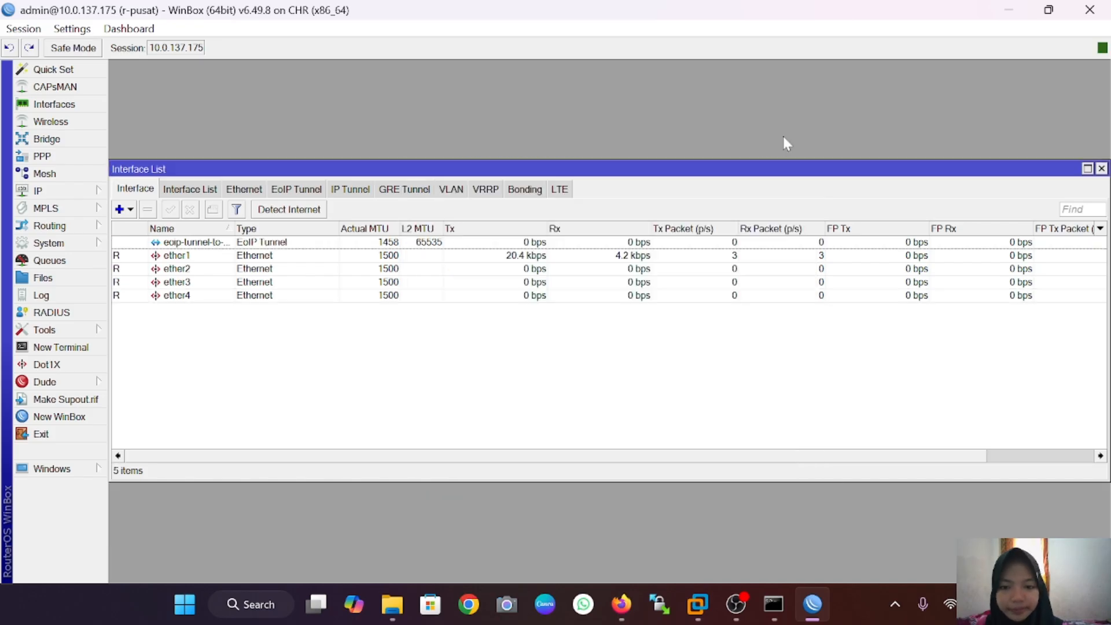
{"action": "left_click", "coordinate": [85, 420]}
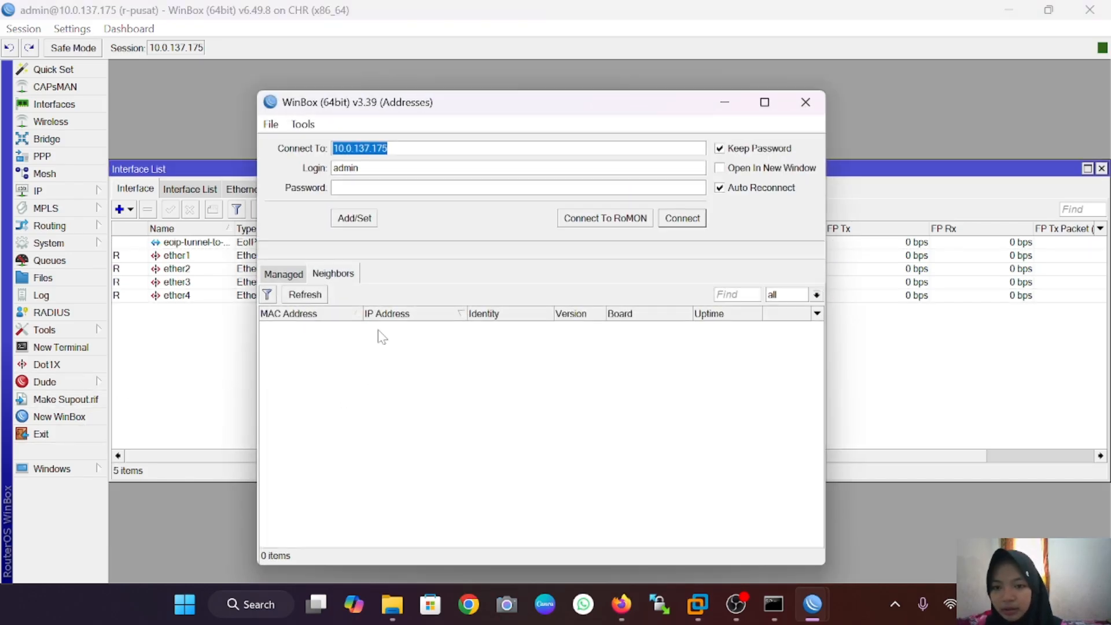
Step: Log in to the r-cabang router and add a new EoIP tunnel interface
{"action": "key", "text": "Return"}
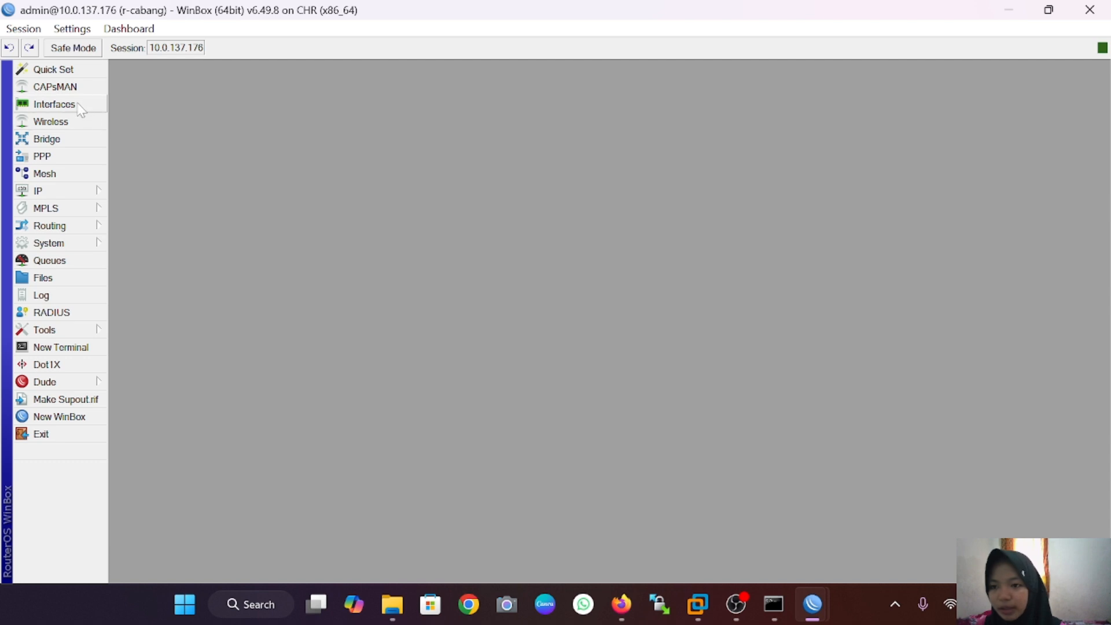
{"action": "left_click", "coordinate": [53, 104]}
{"action": "left_click", "coordinate": [121, 210]}
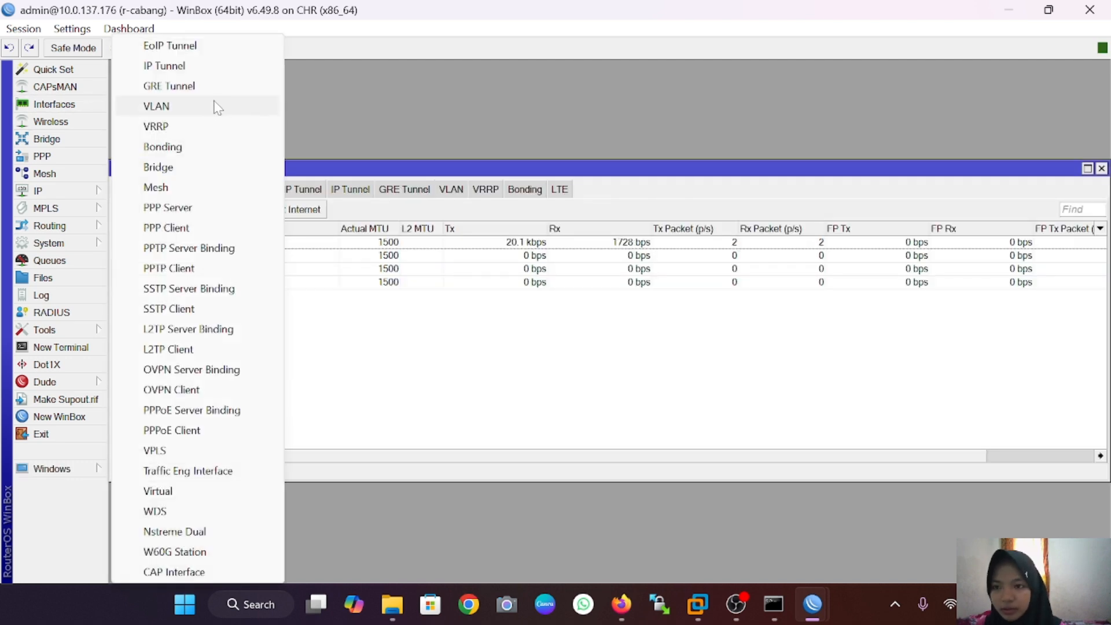
{"action": "left_click", "coordinate": [198, 46]}
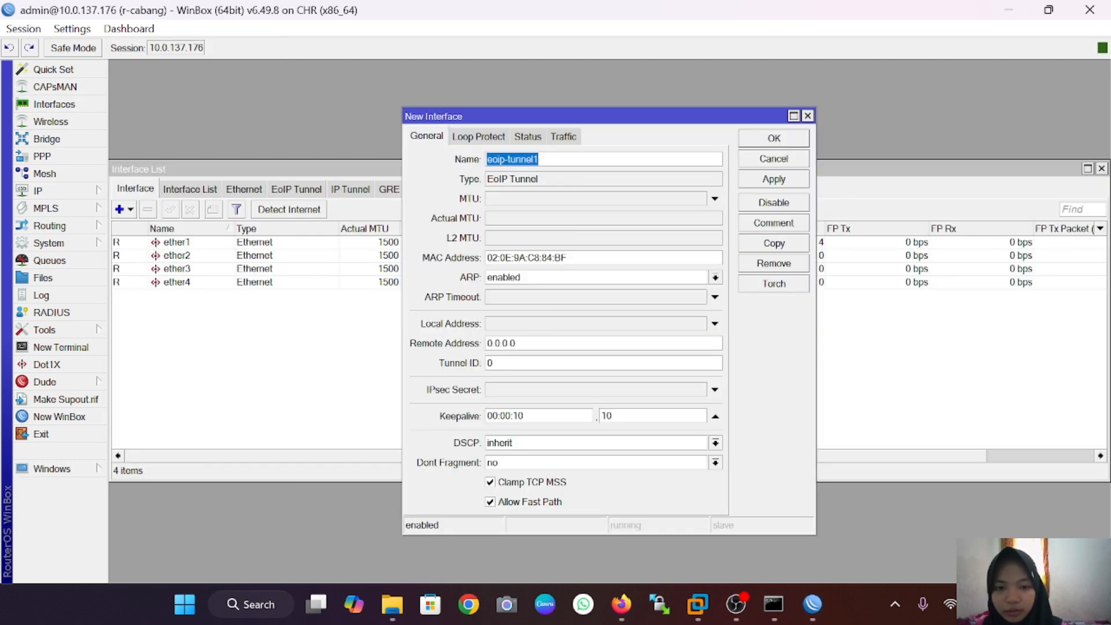
Step: Name the tunnel eoip-tunnel-to-pusat, remote address 10.0.137.175, tunnel ID 100, and save it
{"action": "key", "text": "End"}
{"action": "key", "text": "BackSpace"}
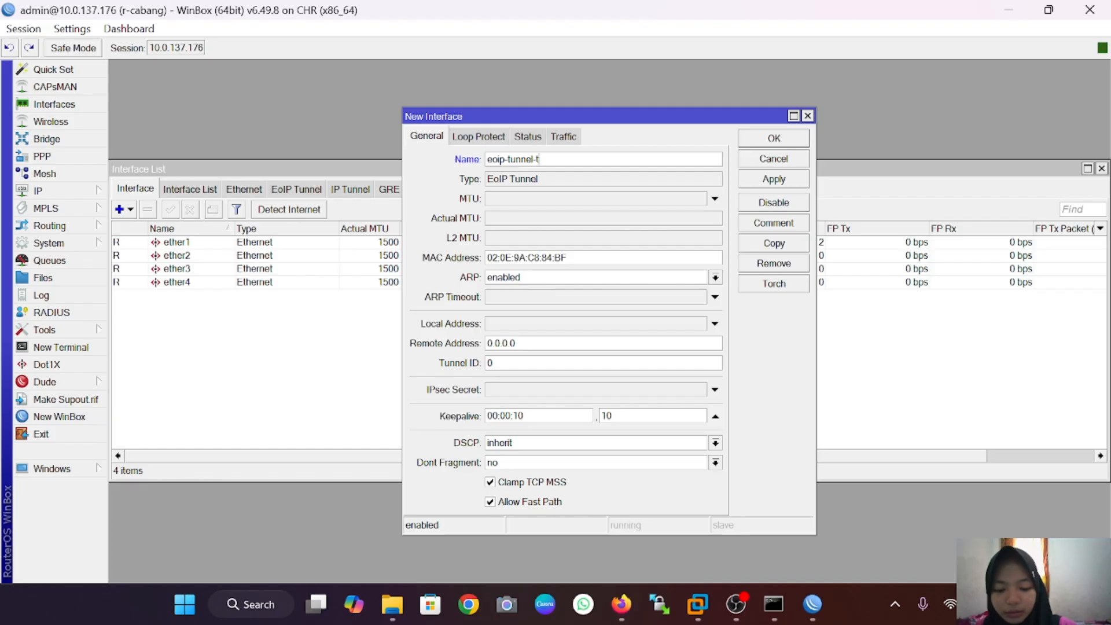
{"action": "type", "text": "-to-pusat"}
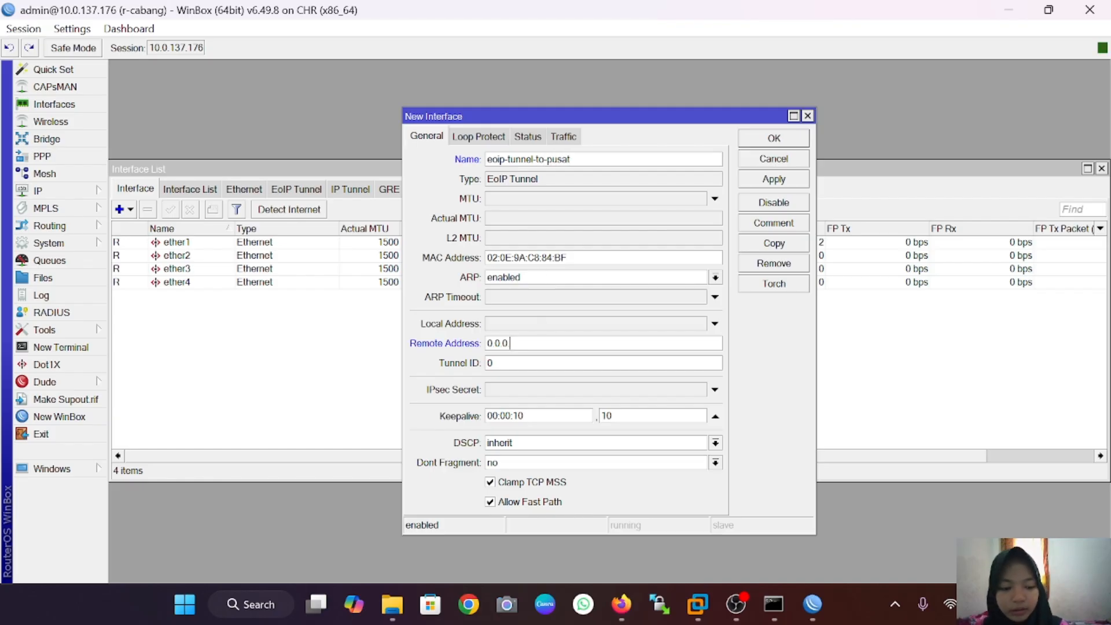
{"action": "key", "text": "BackSpace"}
{"action": "key", "text": "BackSpace"}
{"action": "key", "text": "BackSpace"}
{"action": "key", "text": "BackSpace"}
{"action": "key", "text": "BackSpace"}
{"action": "type", "text": "10"}
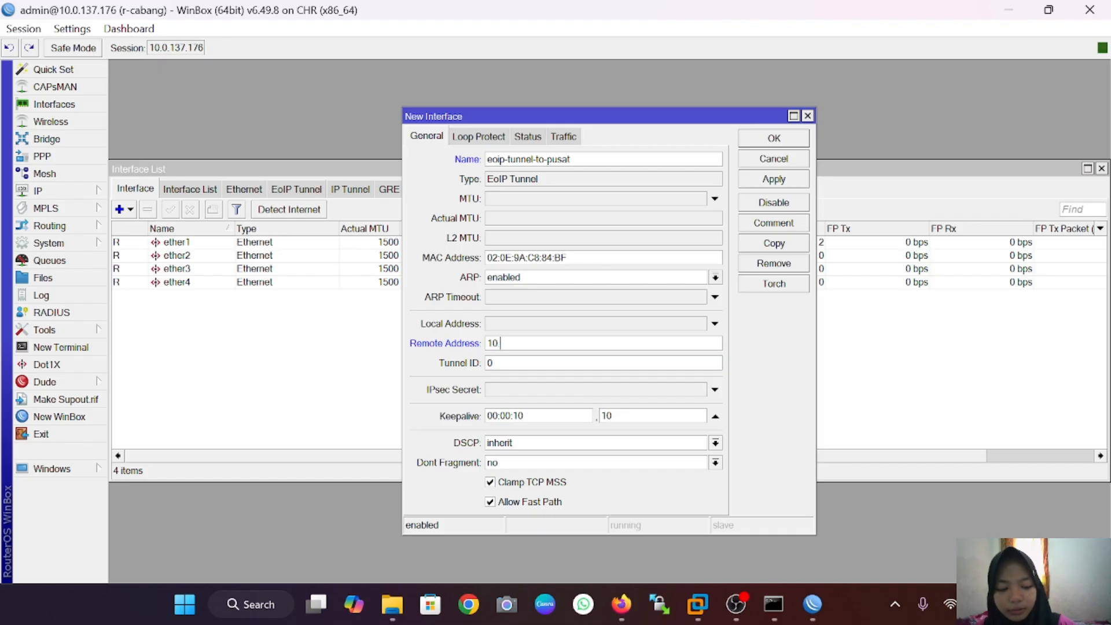
{"action": "type", "text": ".0.137"}
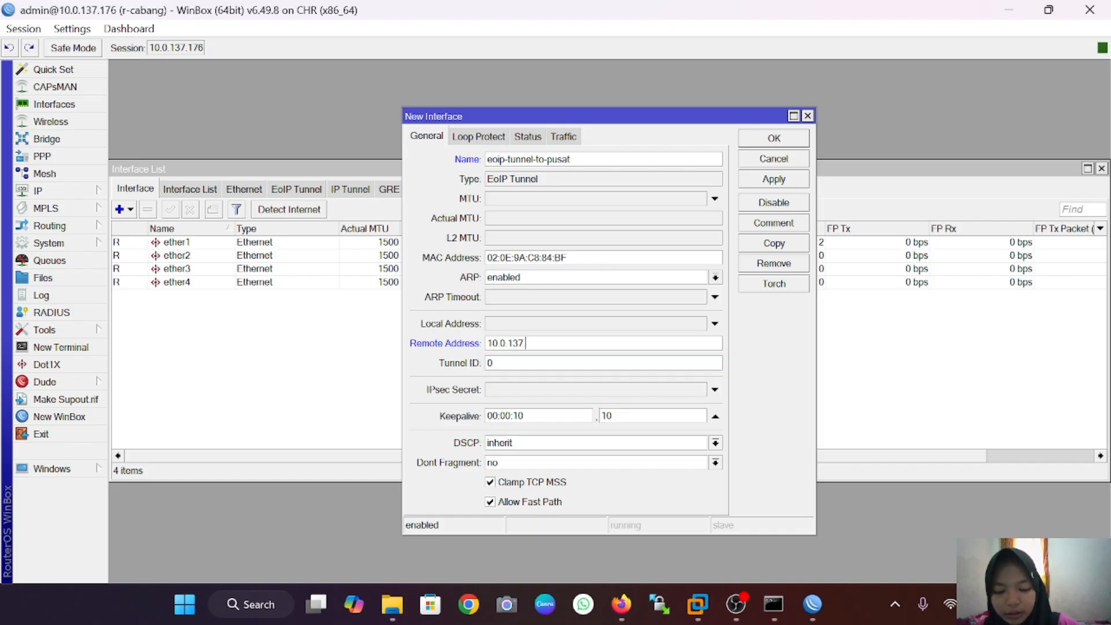
{"action": "type", "text": ".175"}
{"action": "key", "text": "Tab"}
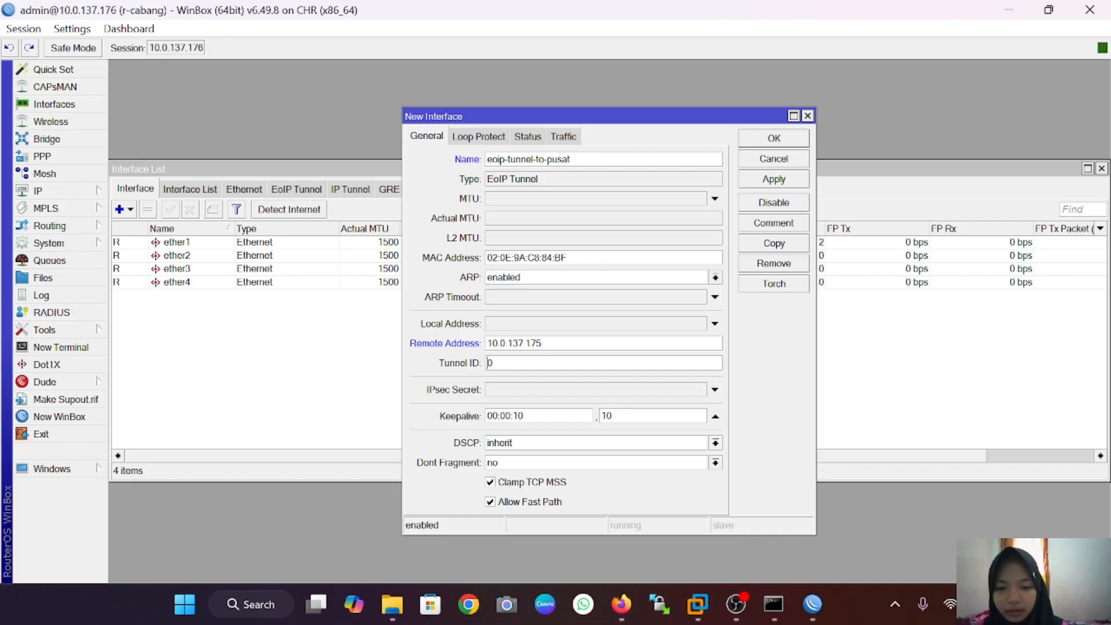
{"action": "type", "text": "100"}
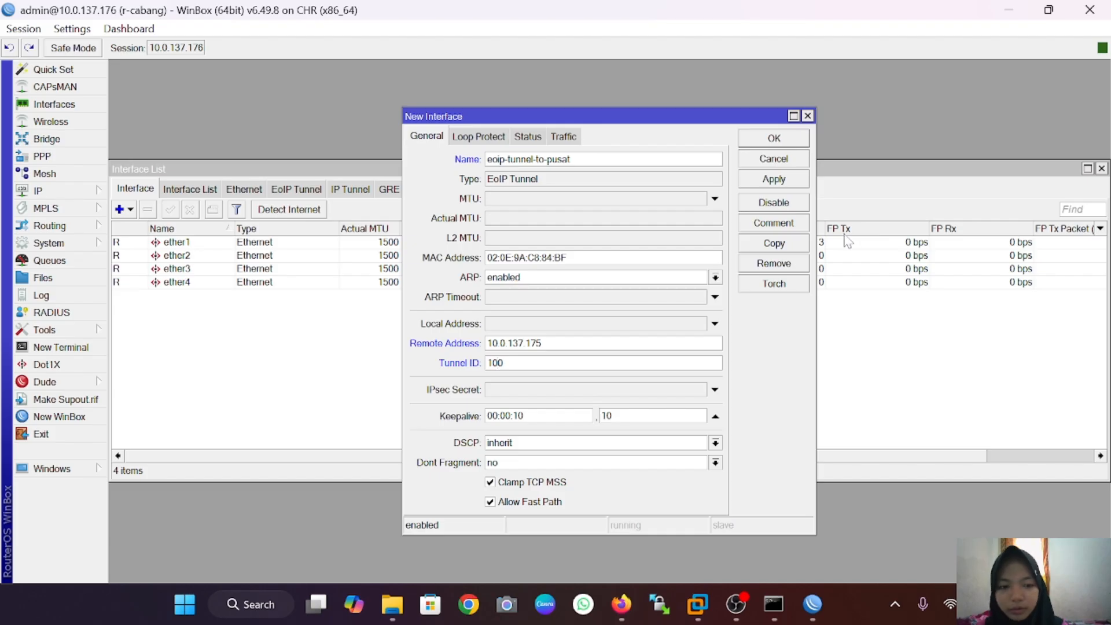
{"action": "left_click", "coordinate": [797, 143]}
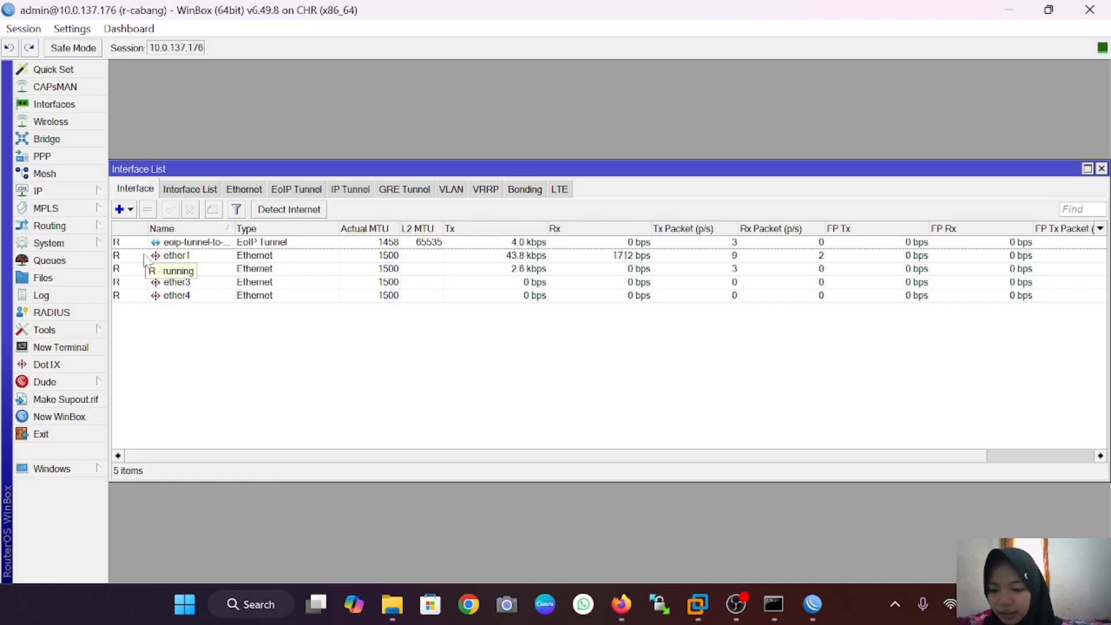
Step: Back on r-pusat, create a new bridge named bridge-for-eoip
{"action": "mouse_move", "coordinate": [812, 604]}
{"action": "left_click", "coordinate": [873, 528]}
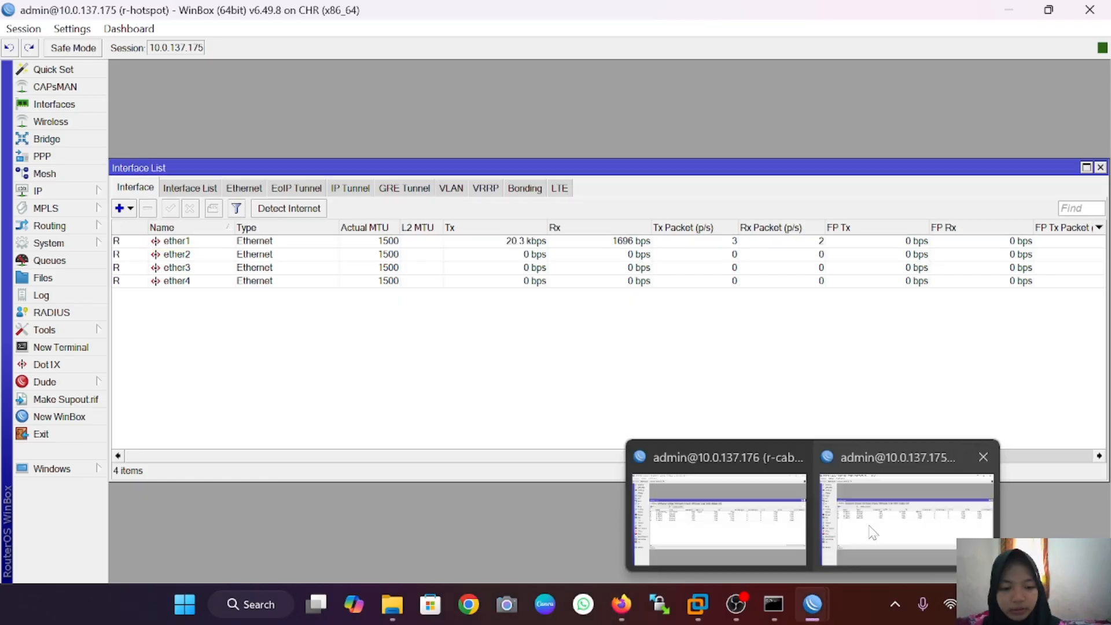
{"action": "left_click", "coordinate": [885, 534]}
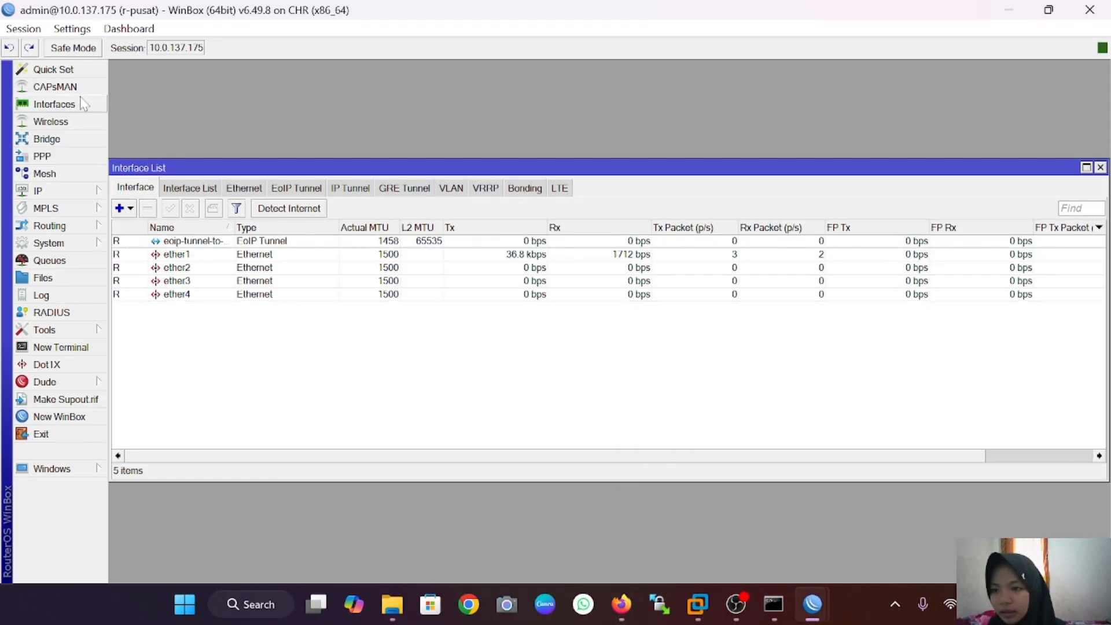
{"action": "left_click", "coordinate": [83, 139]}
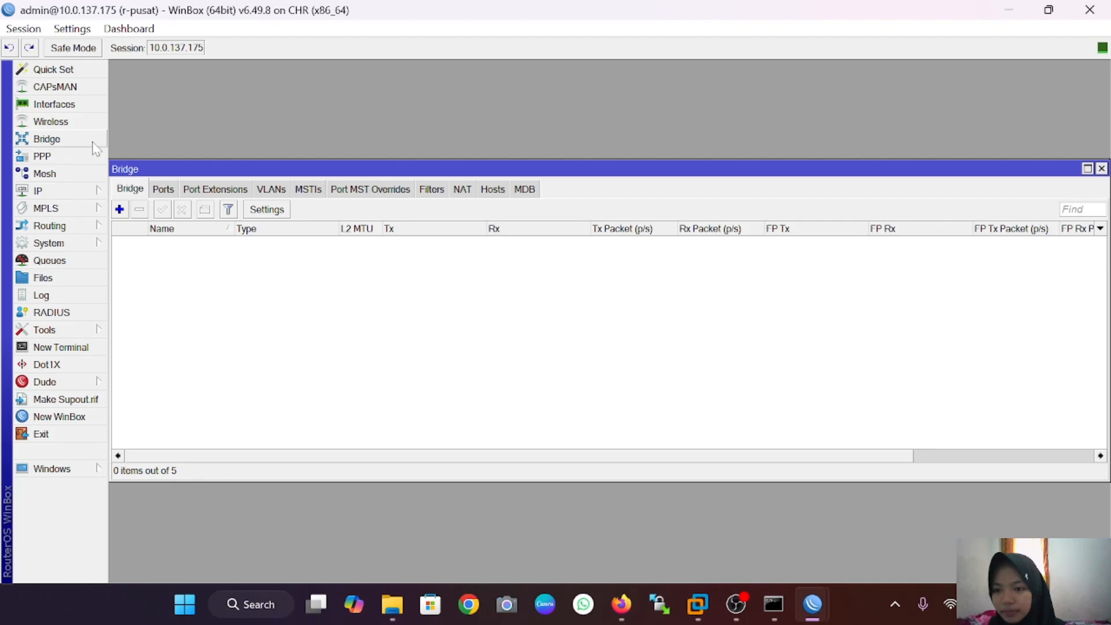
{"action": "left_click", "coordinate": [119, 210]}
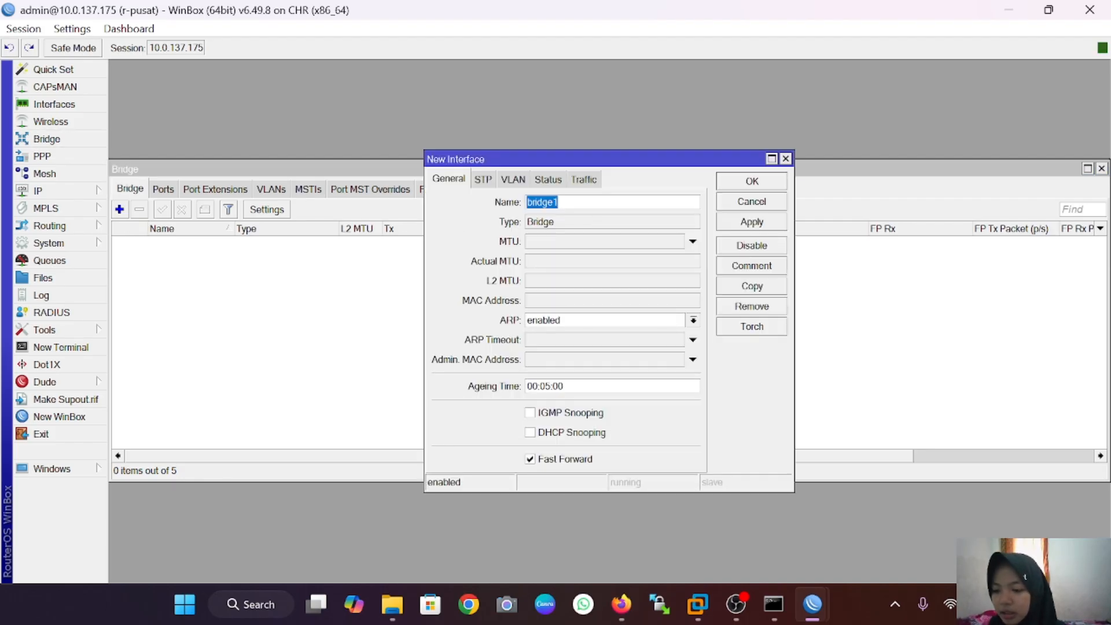
{"action": "left_click", "coordinate": [615, 201]}
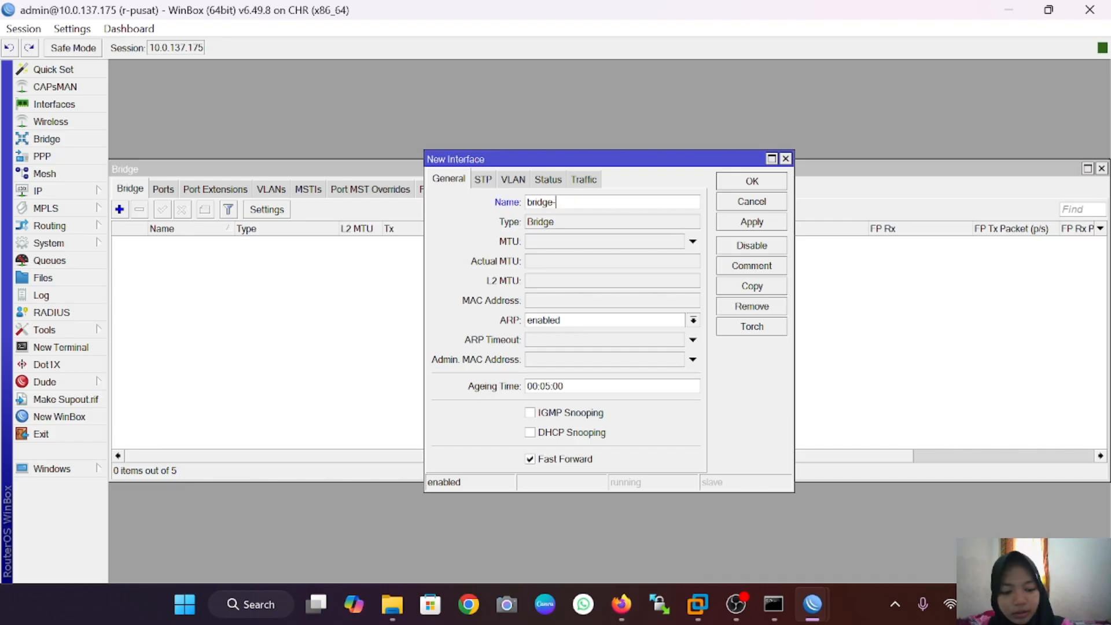
{"action": "type", "text": "-fo"}
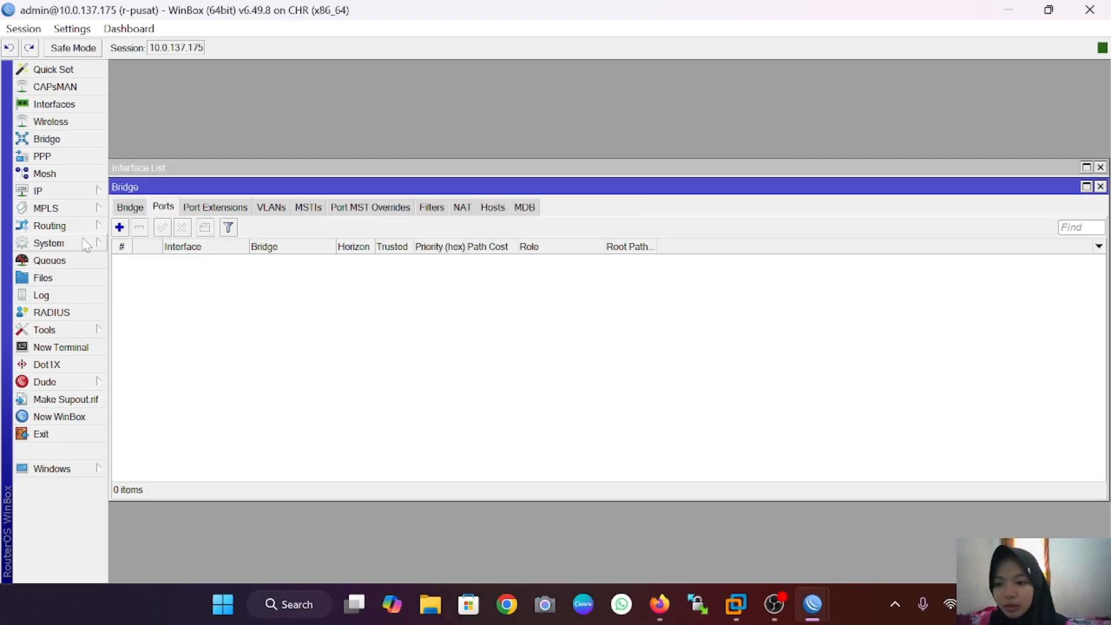
Step: Add ether2 and eoip-tunnel-to-cabang as ports of bridge-for-eoip
{"action": "left_click", "coordinate": [119, 227]}
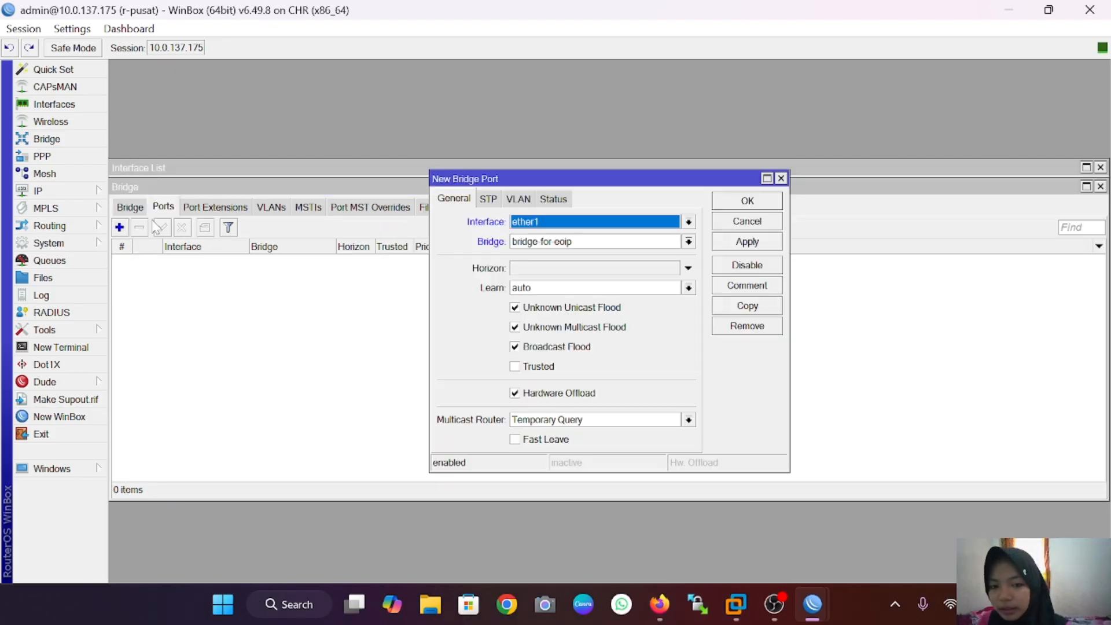
{"action": "left_click", "coordinate": [689, 222]}
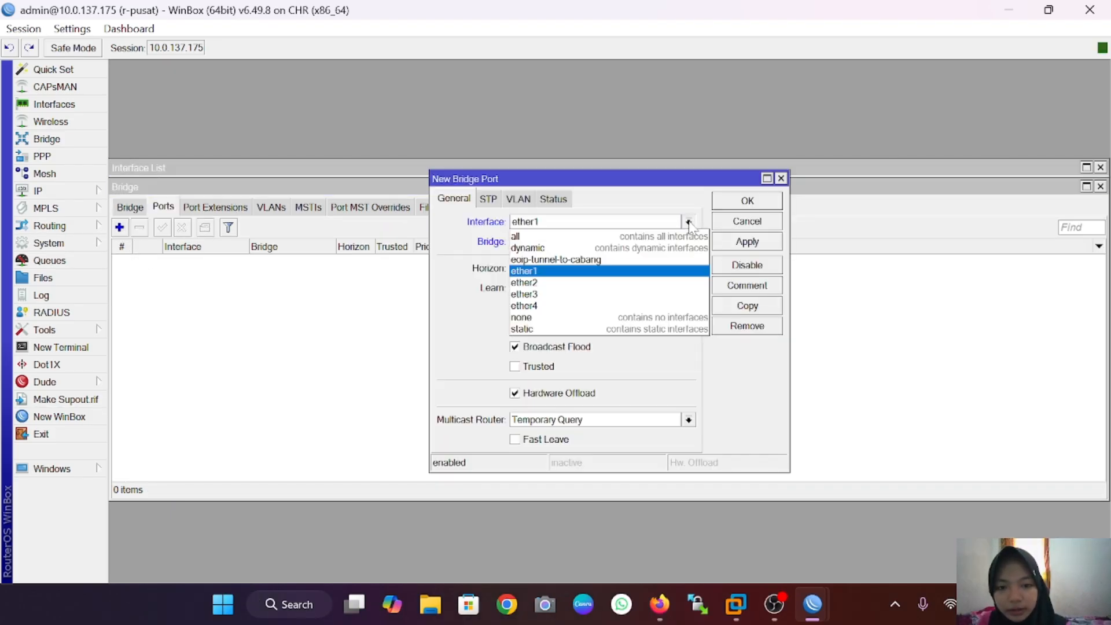
{"action": "left_click", "coordinate": [637, 283]}
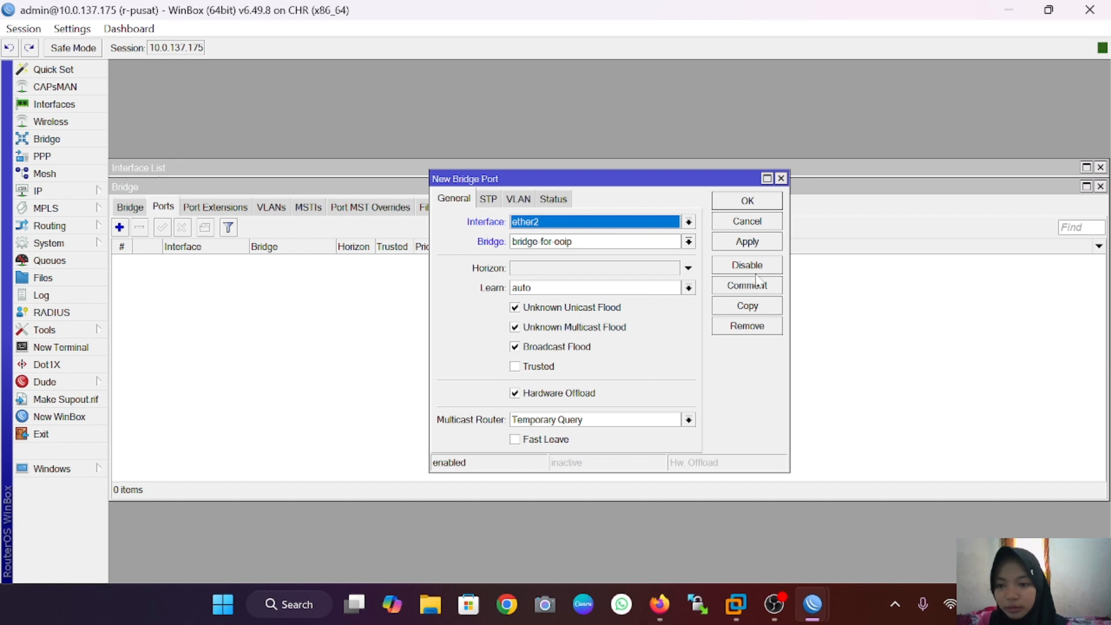
{"action": "left_click", "coordinate": [758, 243]}
{"action": "left_click", "coordinate": [763, 202]}
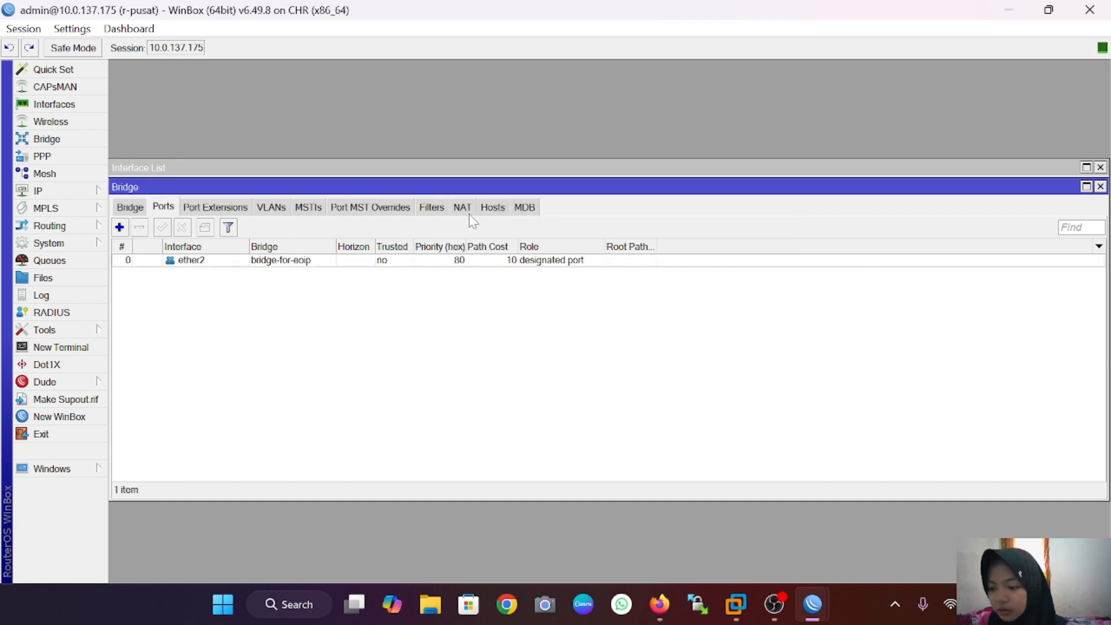
{"action": "left_click", "coordinate": [120, 227]}
{"action": "left_click", "coordinate": [671, 221]}
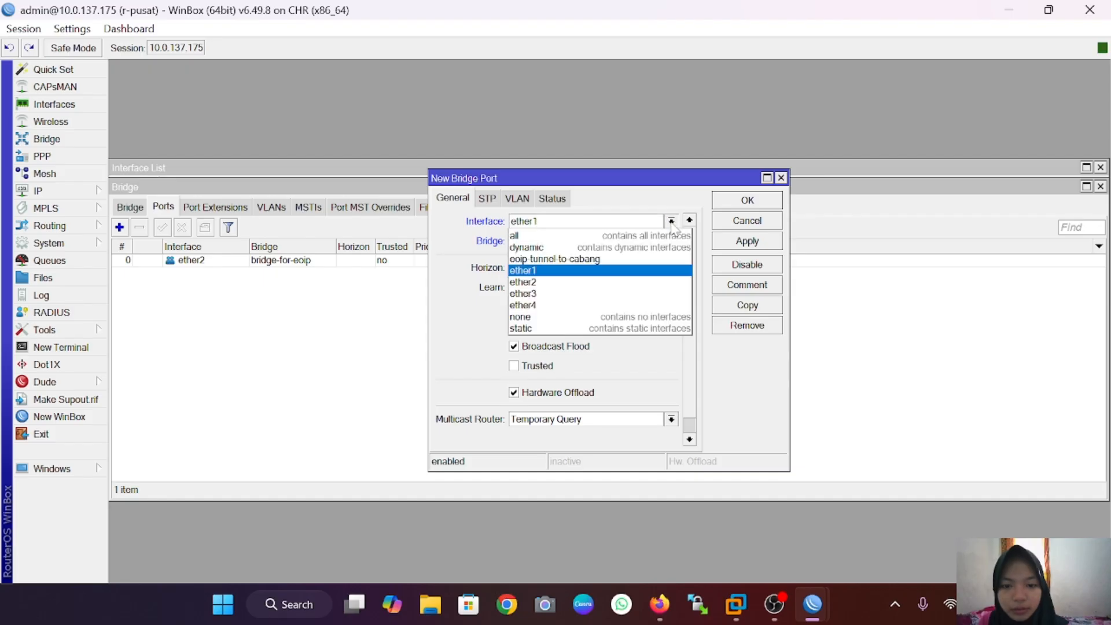
{"action": "left_click", "coordinate": [624, 265]}
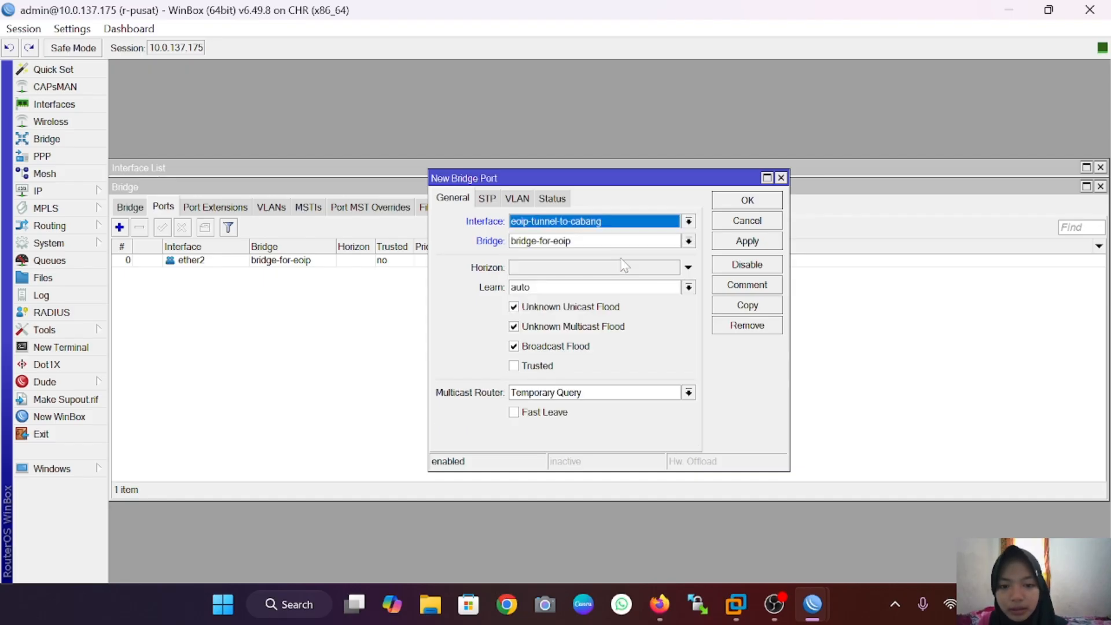
{"action": "left_click", "coordinate": [728, 239]}
{"action": "left_click", "coordinate": [746, 203]}
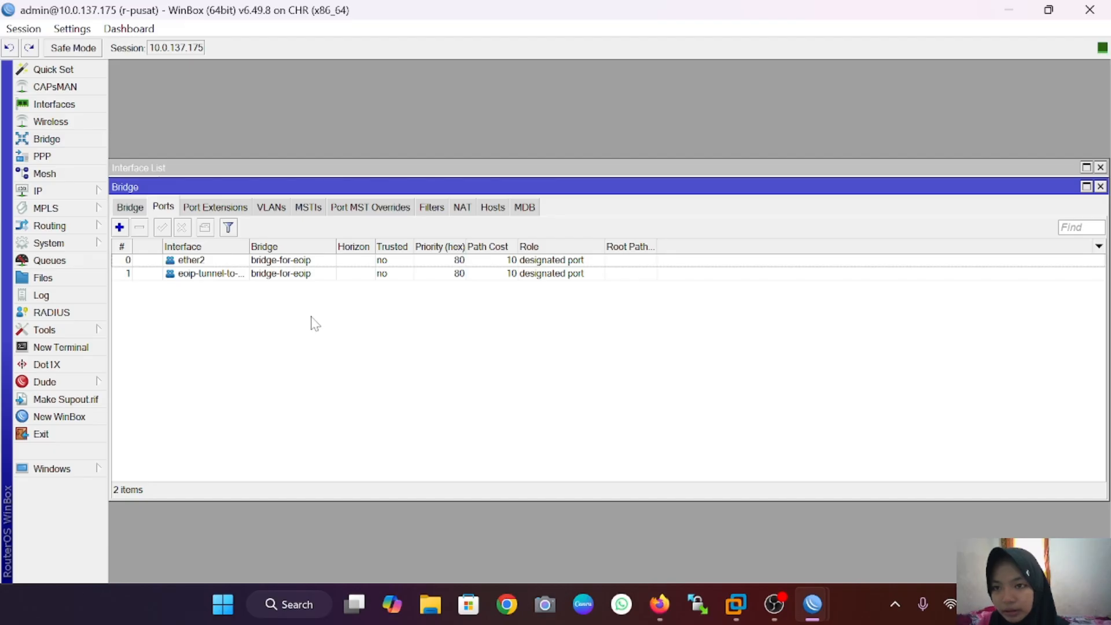
Step: On r-cabang, create a new bridge named bridge-for-eoip
{"action": "mouse_move", "coordinate": [813, 604]}
{"action": "left_click", "coordinate": [872, 516]}
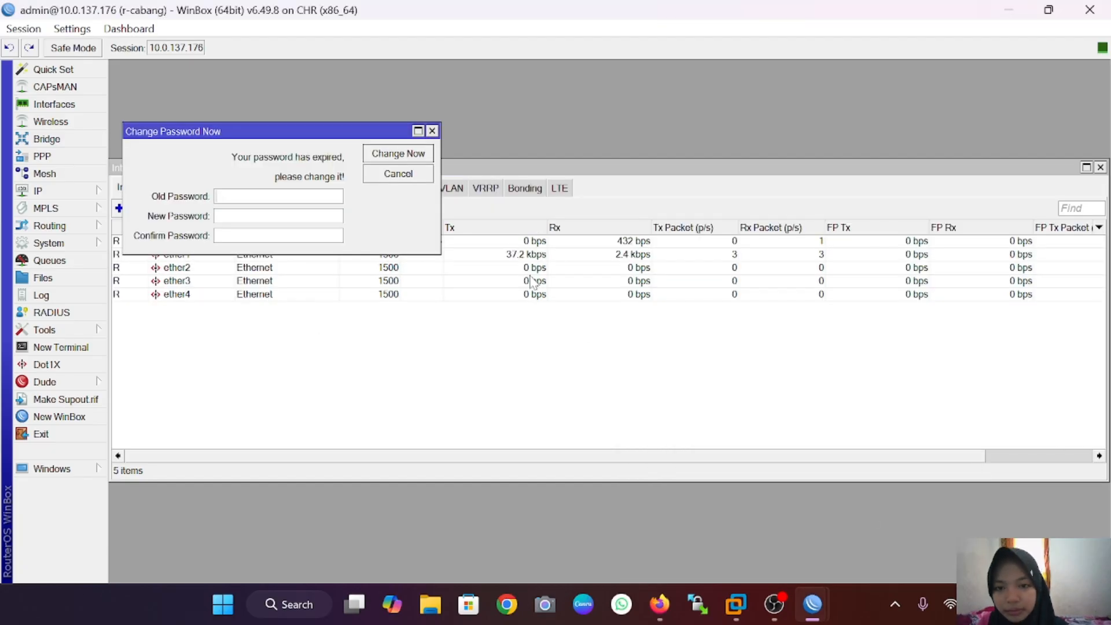
{"action": "left_click", "coordinate": [46, 139]}
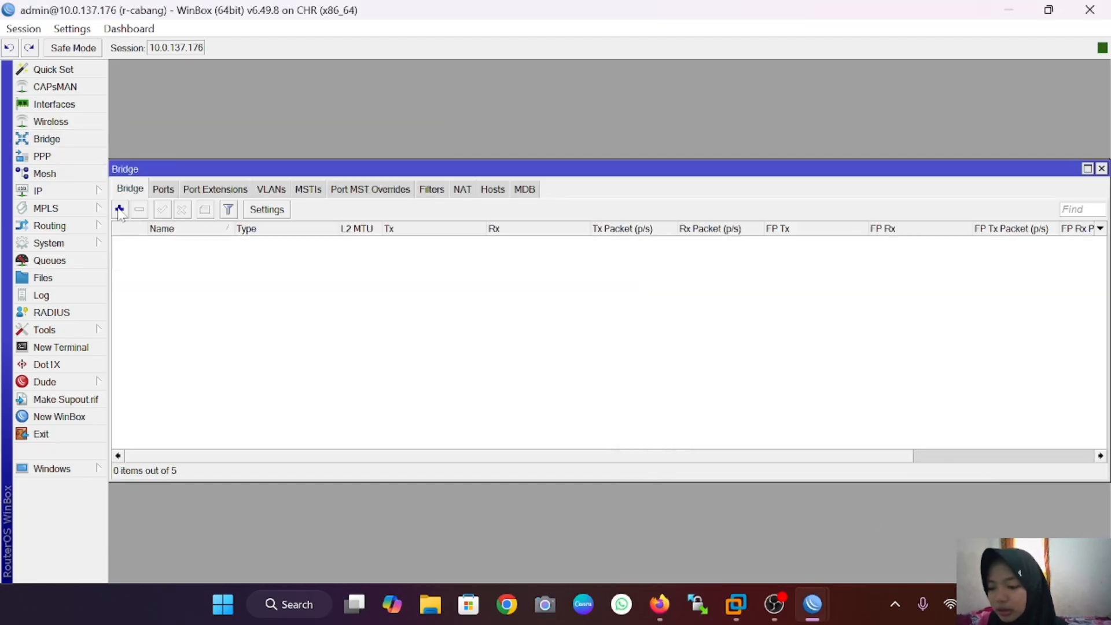
{"action": "left_click", "coordinate": [120, 209]}
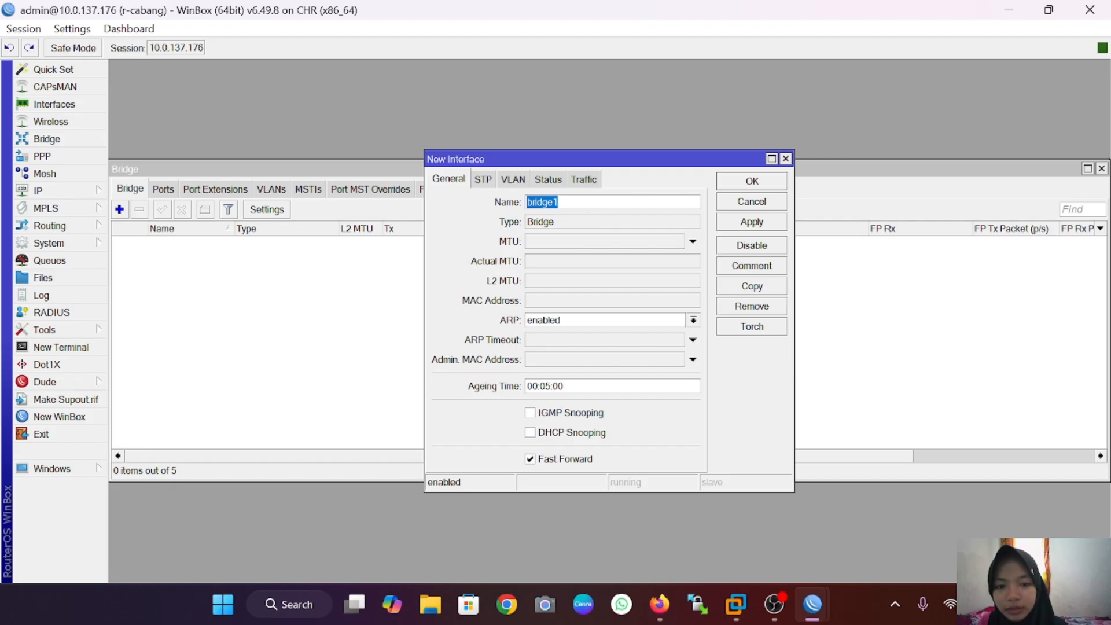
{"action": "left_click", "coordinate": [558, 202]}
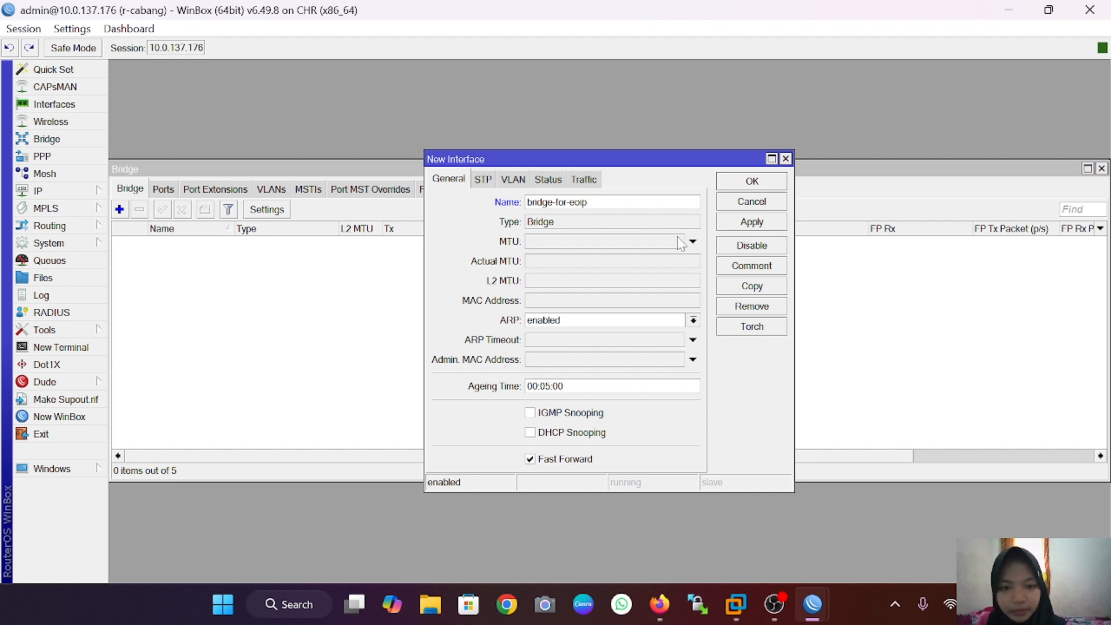
{"action": "left_click", "coordinate": [752, 223]}
{"action": "left_click", "coordinate": [751, 181]}
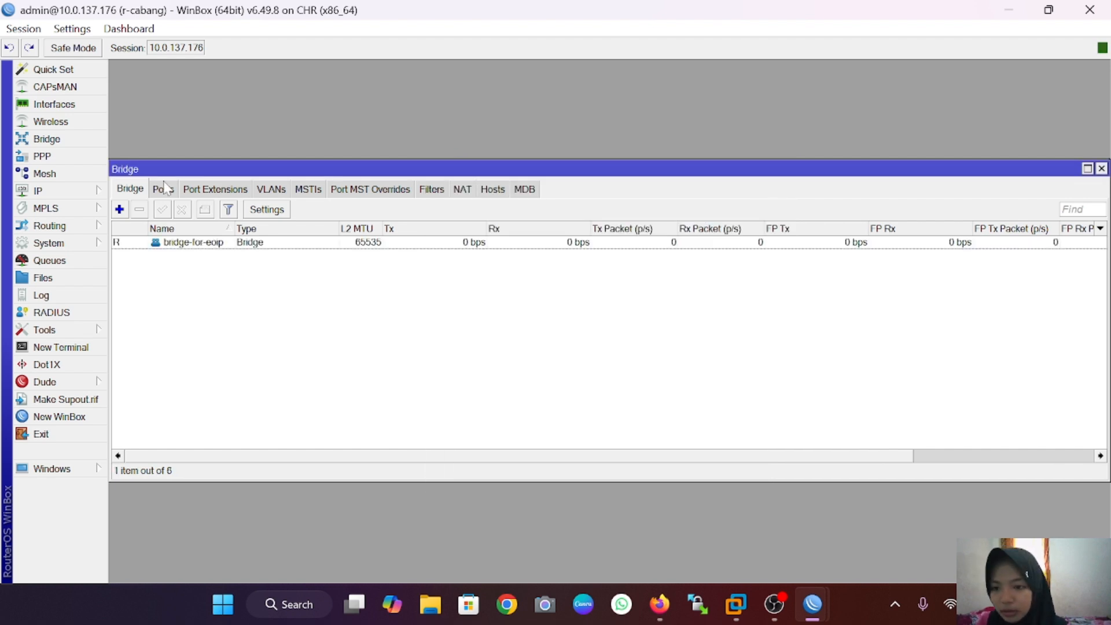
Step: Attach ether2 and eoip-tunnel-to-pusat as ports of bridge-for-eoip
{"action": "left_click", "coordinate": [164, 188]}
{"action": "left_click", "coordinate": [119, 209]}
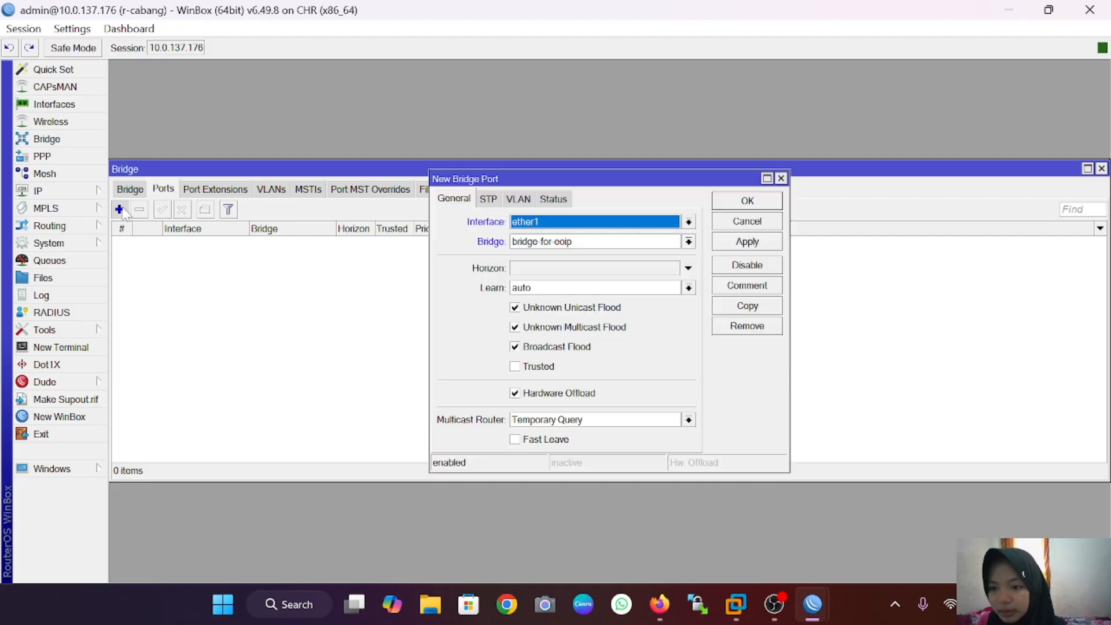
{"action": "left_click", "coordinate": [688, 222]}
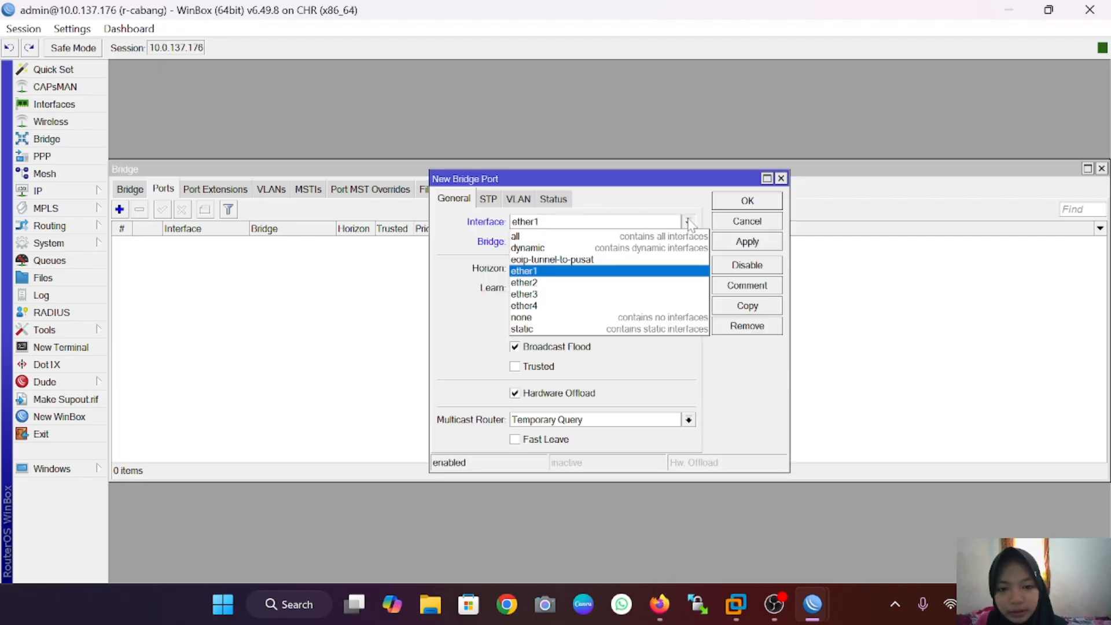
{"action": "left_click", "coordinate": [633, 282]}
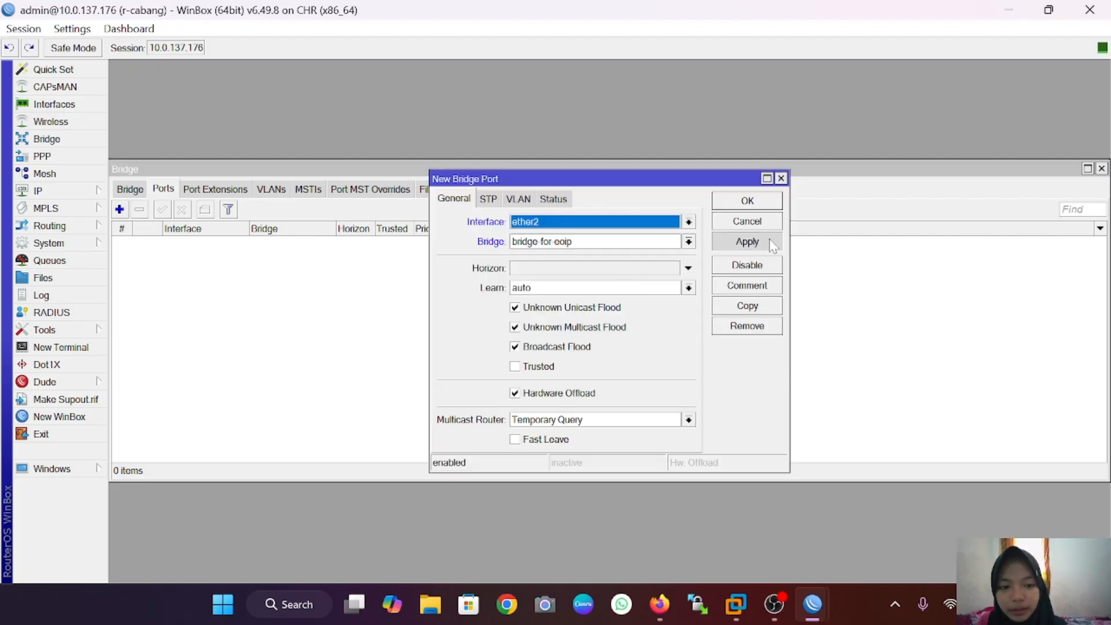
{"action": "left_click", "coordinate": [773, 246]}
{"action": "left_click", "coordinate": [762, 202]}
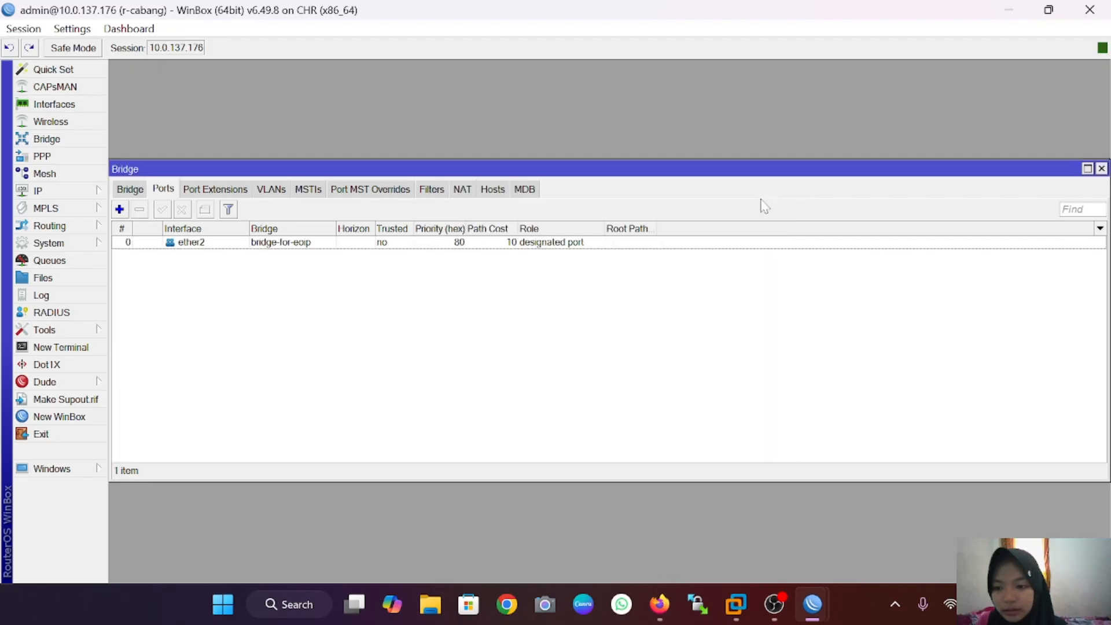
{"action": "left_click", "coordinate": [119, 209]}
{"action": "left_click", "coordinate": [671, 221]}
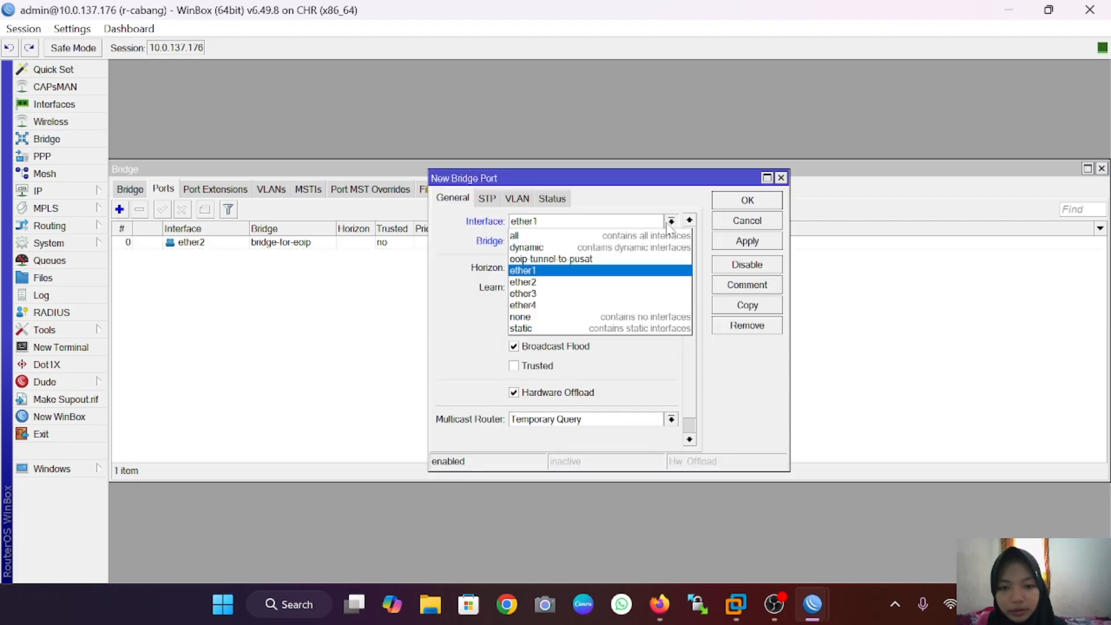
{"action": "left_click", "coordinate": [616, 259]}
{"action": "left_click", "coordinate": [751, 242]}
{"action": "left_click", "coordinate": [762, 200]}
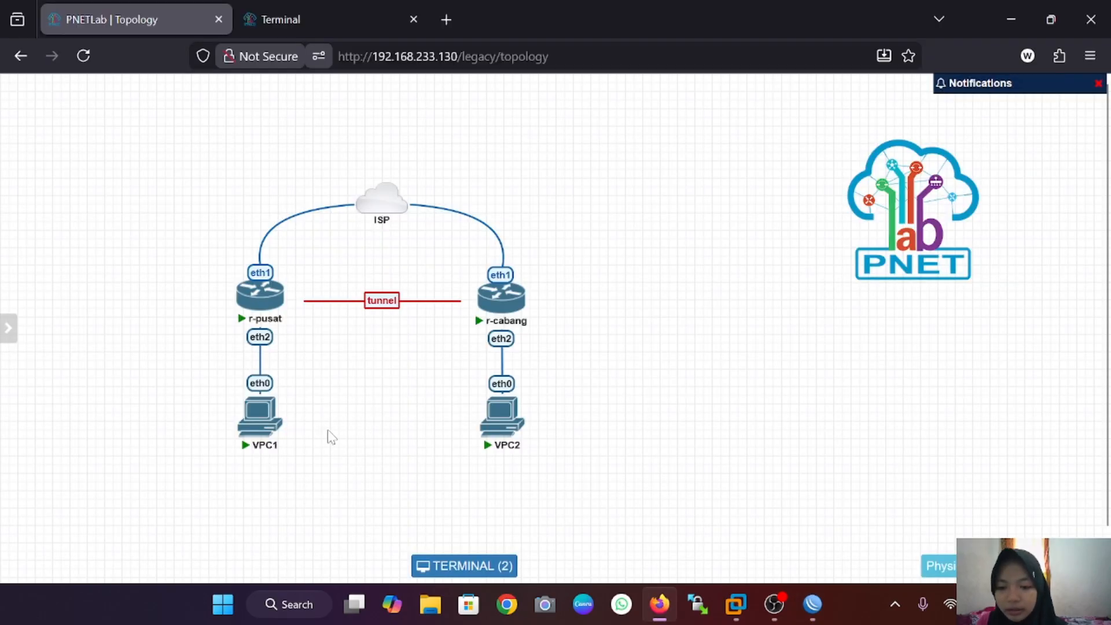
Step: In the VPC1 console, set its IP to 192.168.1.6/24
{"action": "mouse_move", "coordinate": [258, 412]}
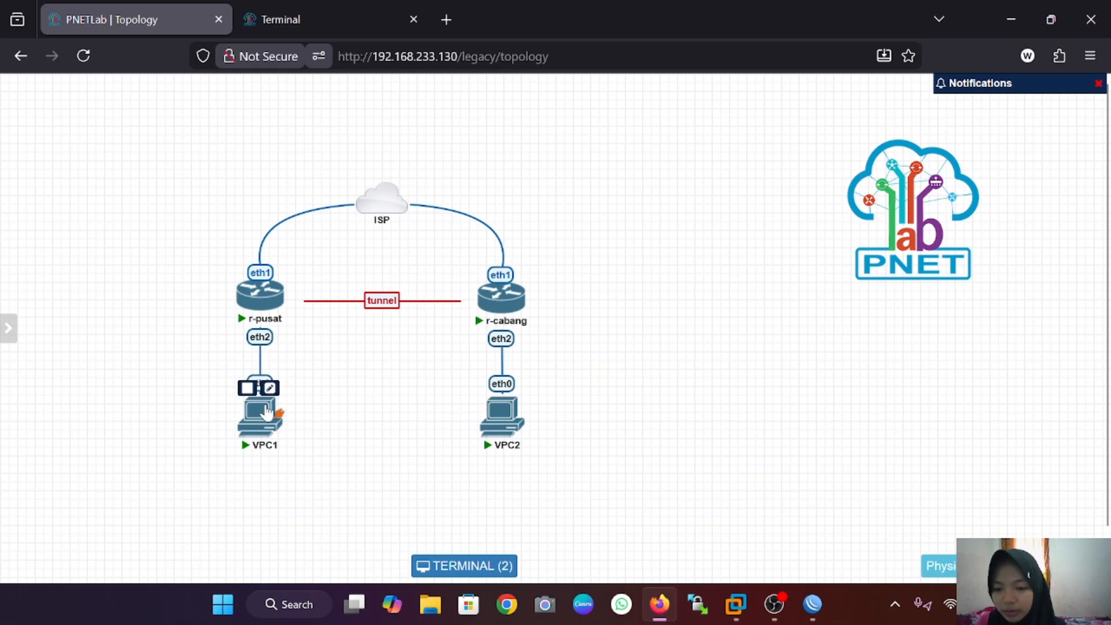
{"action": "left_click", "coordinate": [258, 412]}
{"action": "type", "text": "ip "}
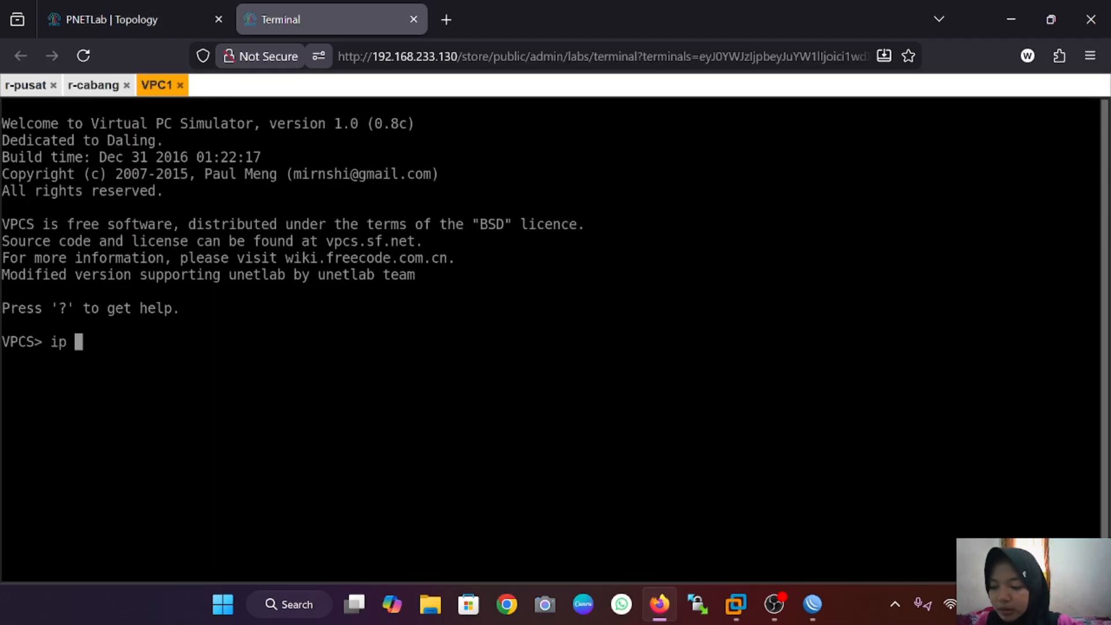
{"action": "type", "text": "192.168."}
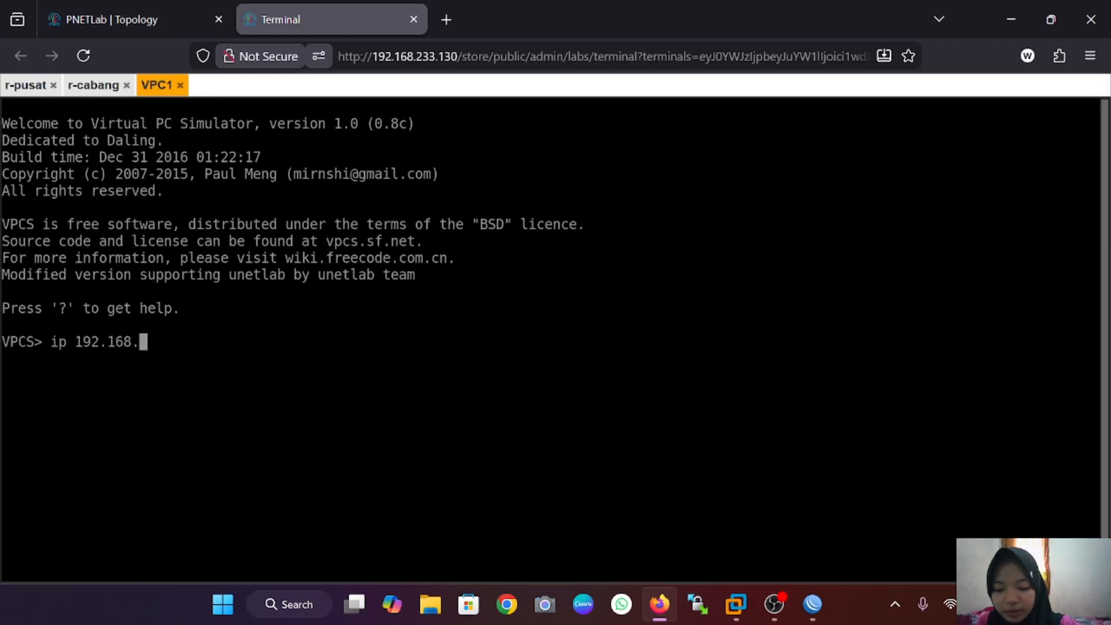
{"action": "type", "text": "1.6/24"}
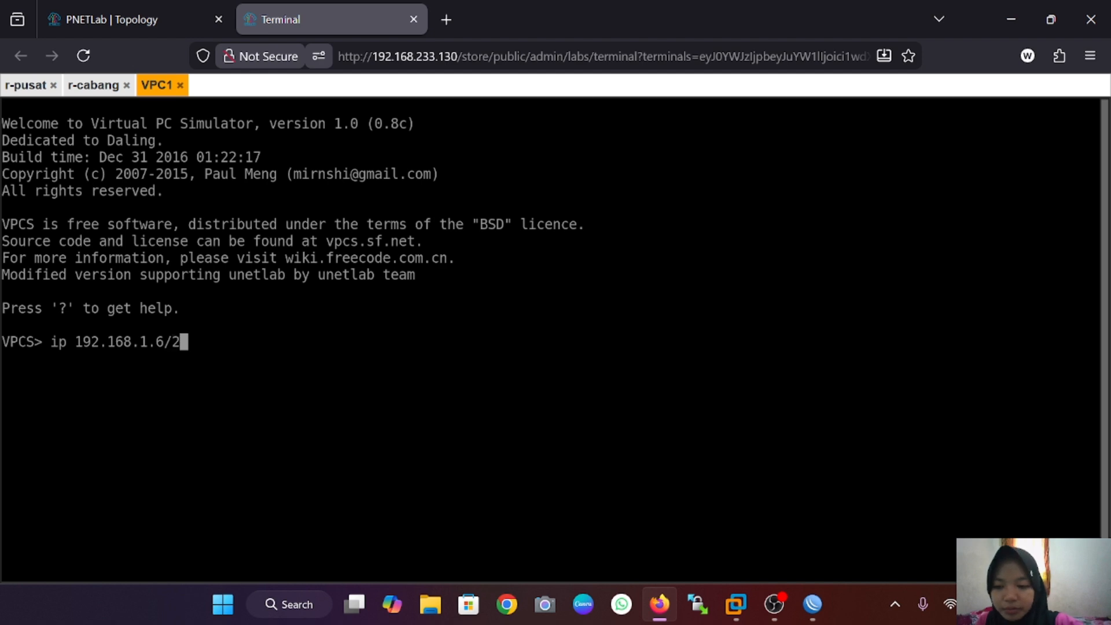
{"action": "key", "text": "Return"}
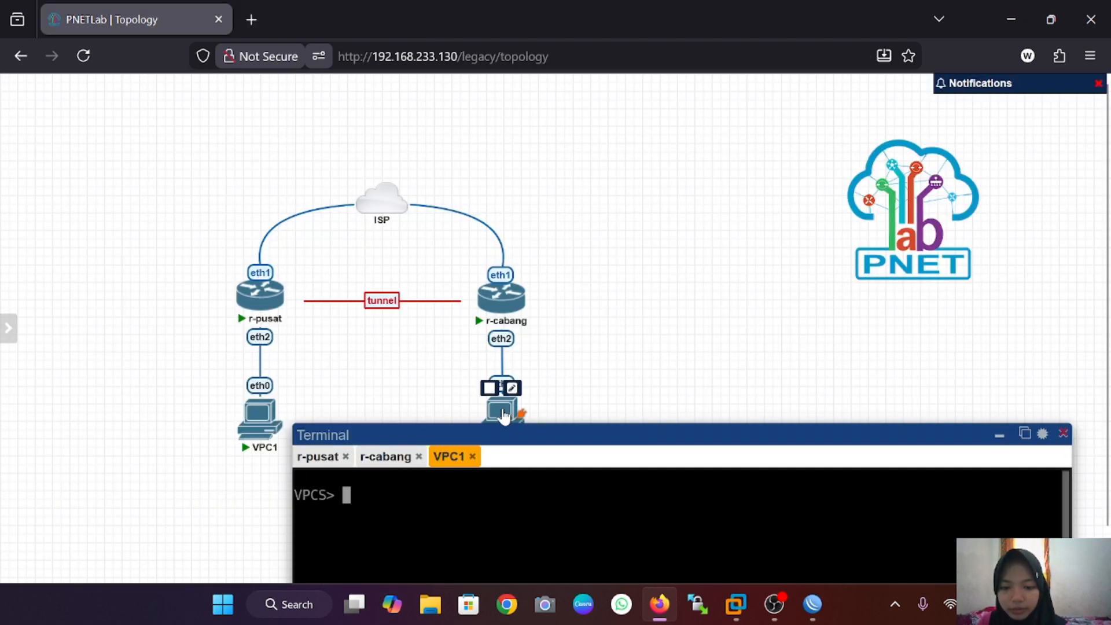
Step: In the VPC2 console, set its IP to 192.168.1.7/24
{"action": "left_click", "coordinate": [502, 412]}
{"action": "type", "text": "ip 19"}
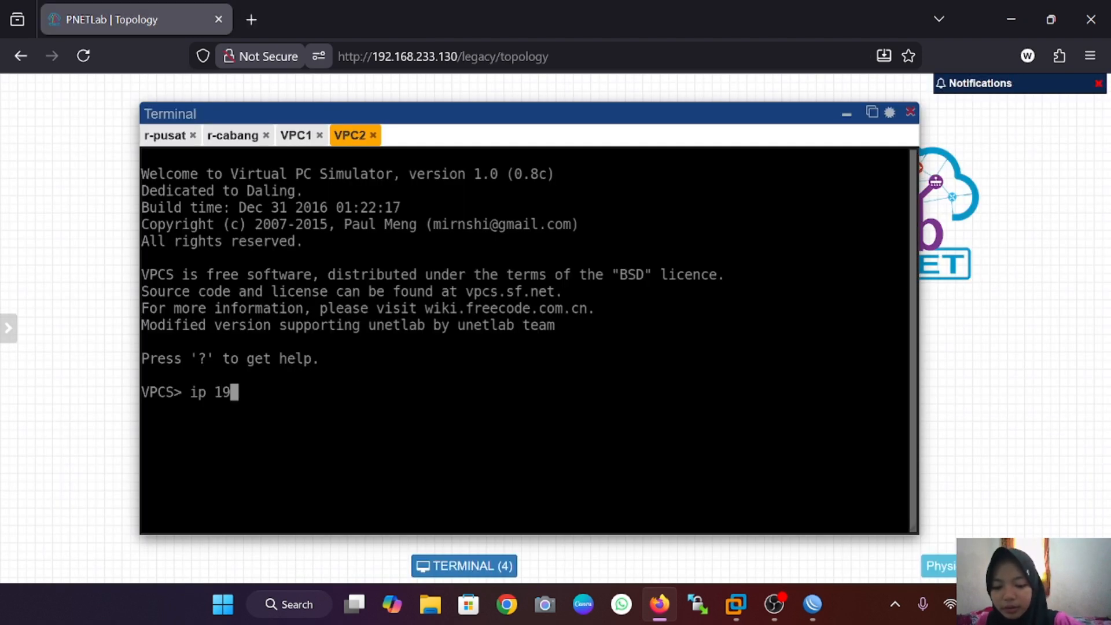
{"action": "type", "text": "2.168."}
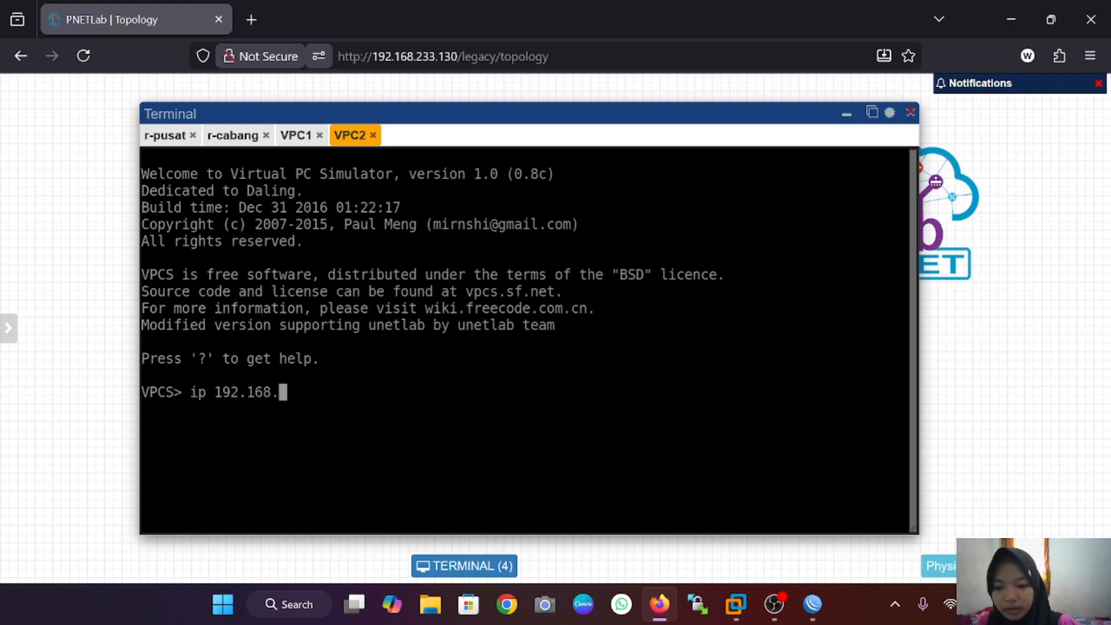
{"action": "type", "text": "1.7/24"}
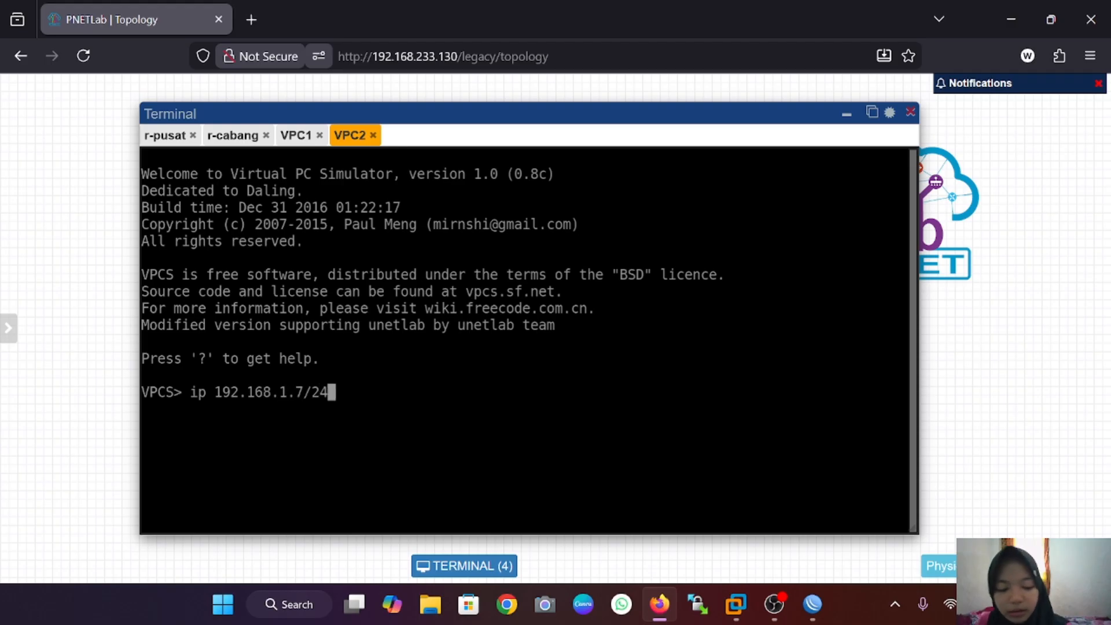
{"action": "key", "text": "Return"}
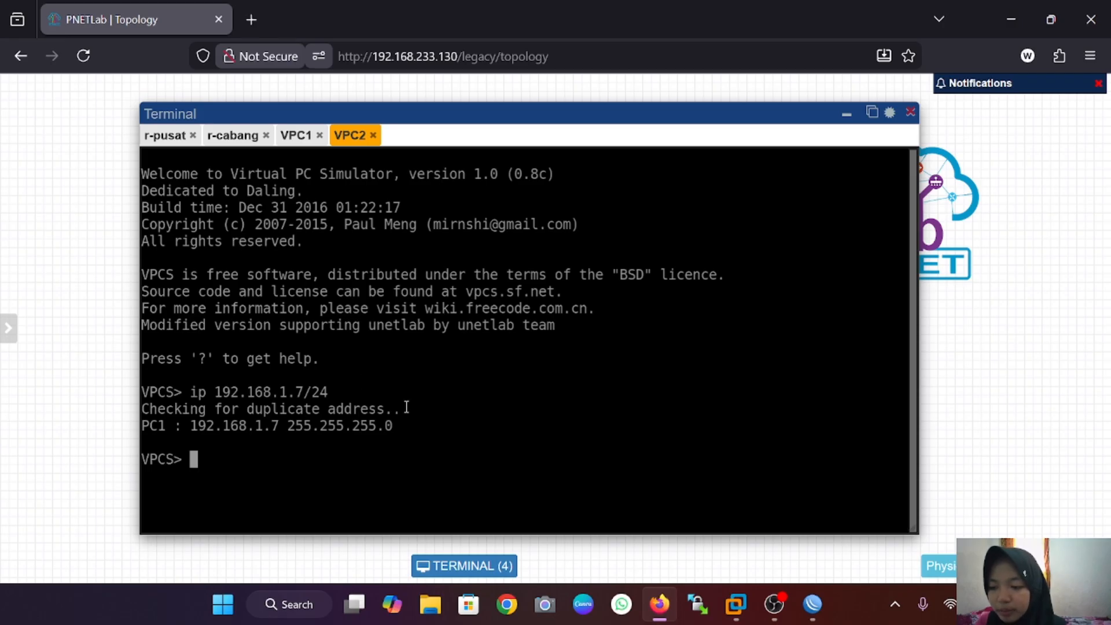
Step: From VPC2, ping 192.168.1.6 and stop it with Ctrl+C after three replies
{"action": "type", "text": "ping "}
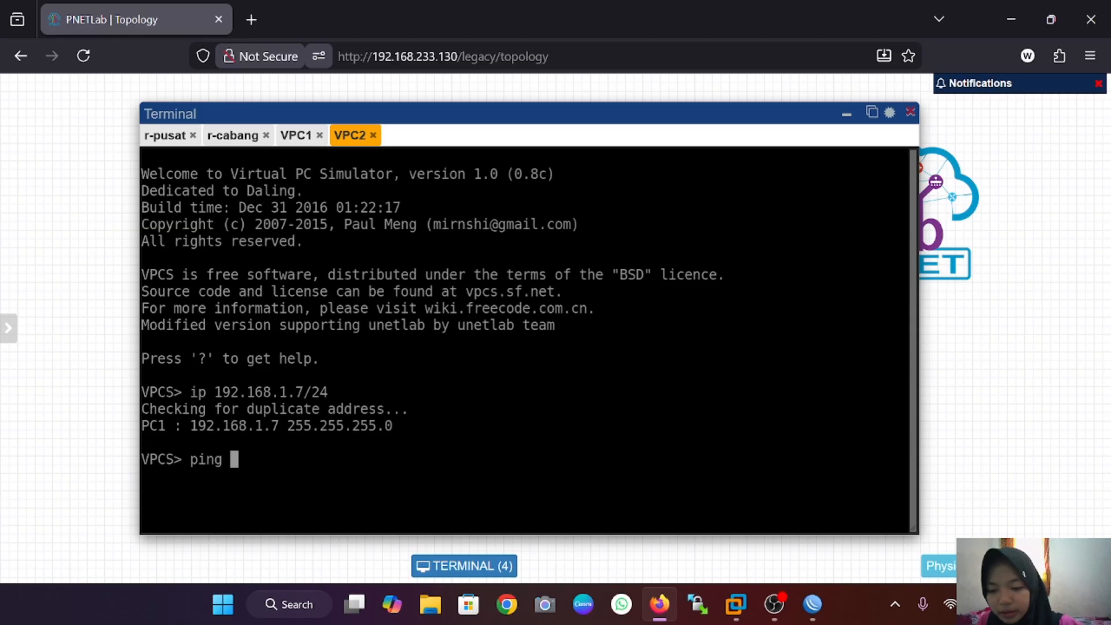
{"action": "type", "text": "192.1"}
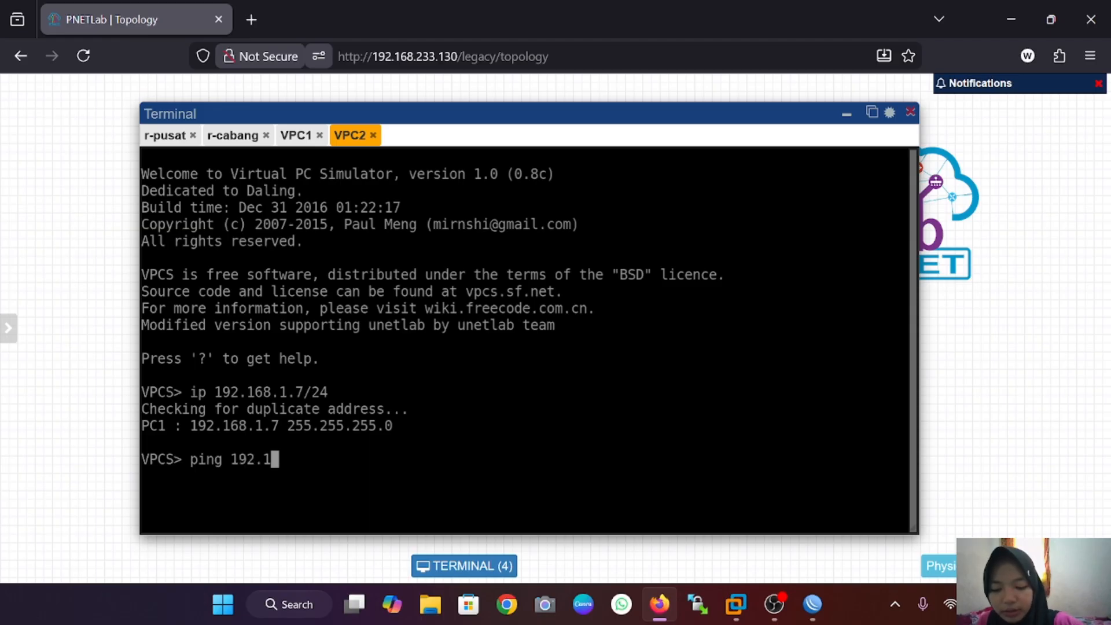
{"action": "type", "text": "68.1.6"}
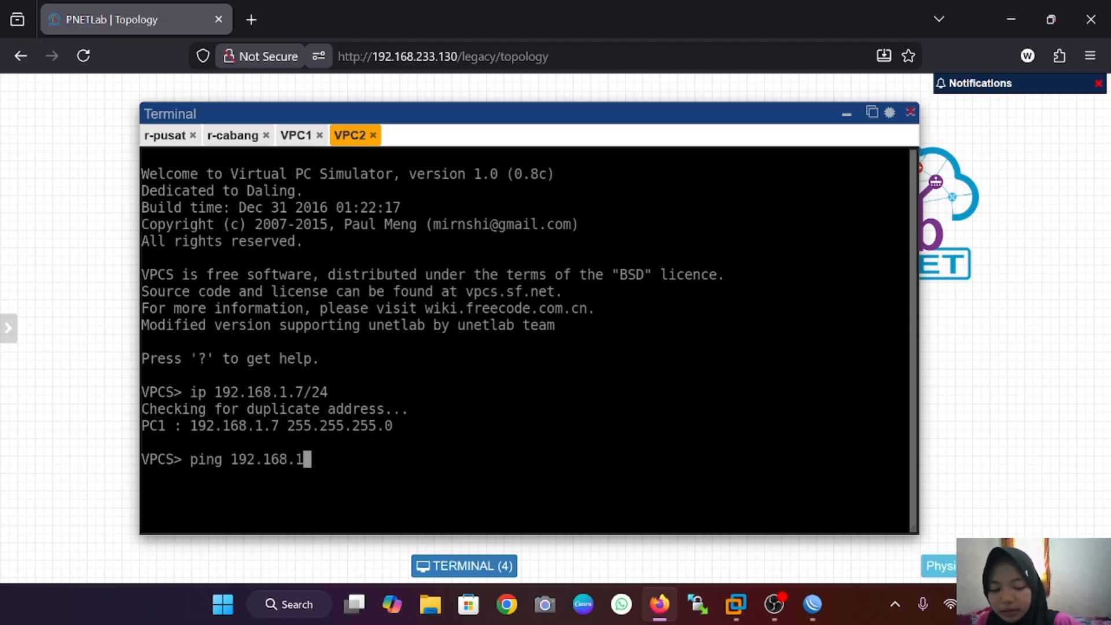
{"action": "key", "text": "Return"}
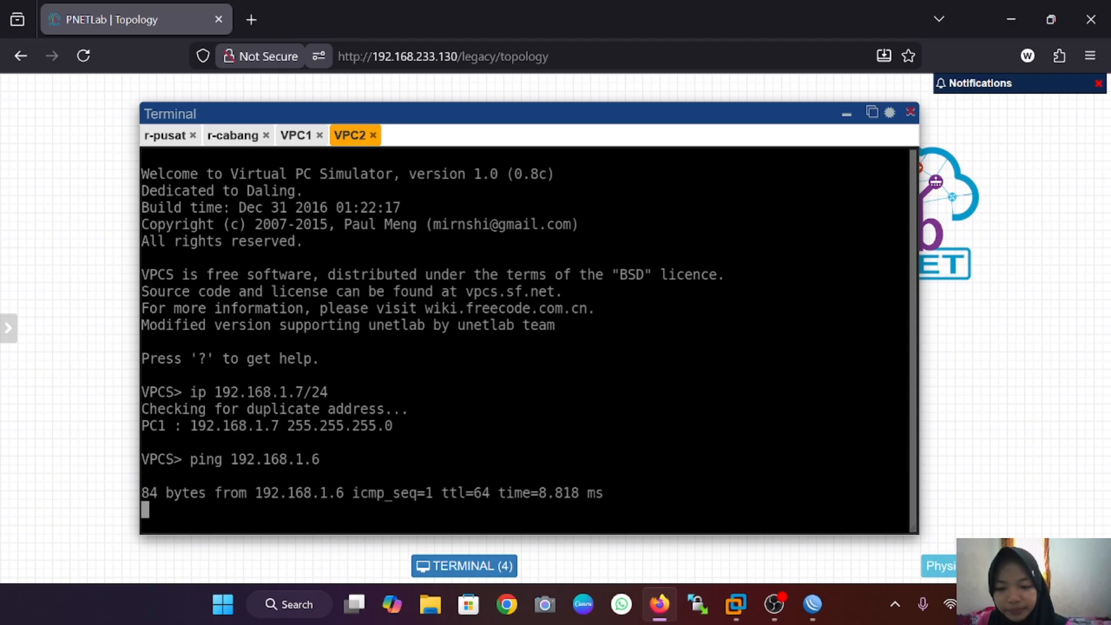
{"action": "key", "text": "ctrl+c"}
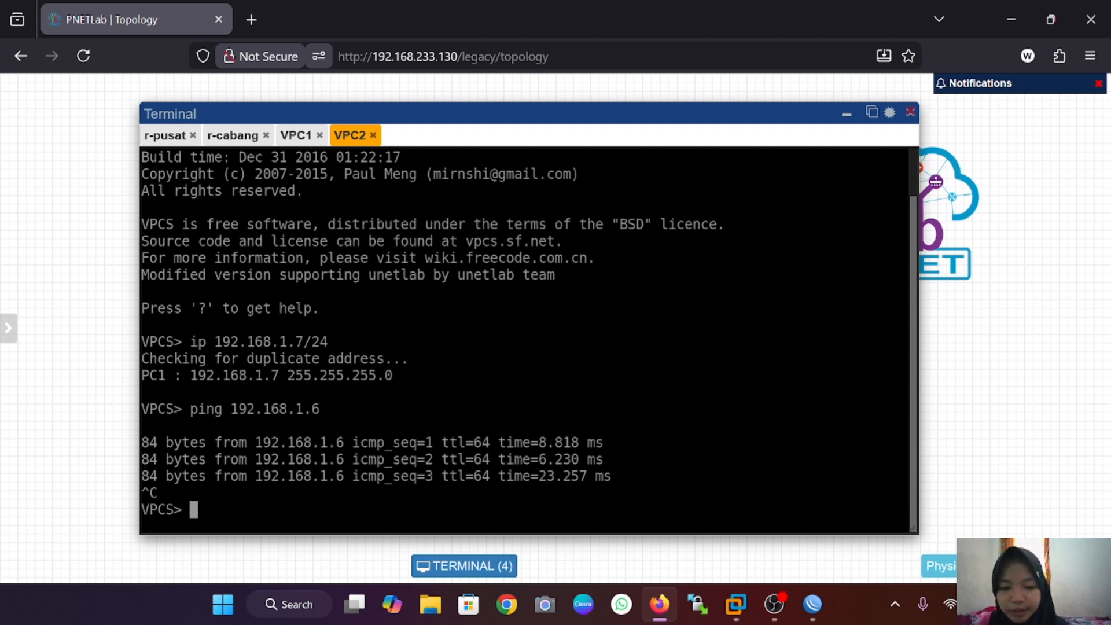
Step: On r-pusat, add IP address 192.168.1.1/24 on interface bridge-for-eoip
{"action": "mouse_move", "coordinate": [812, 604]}
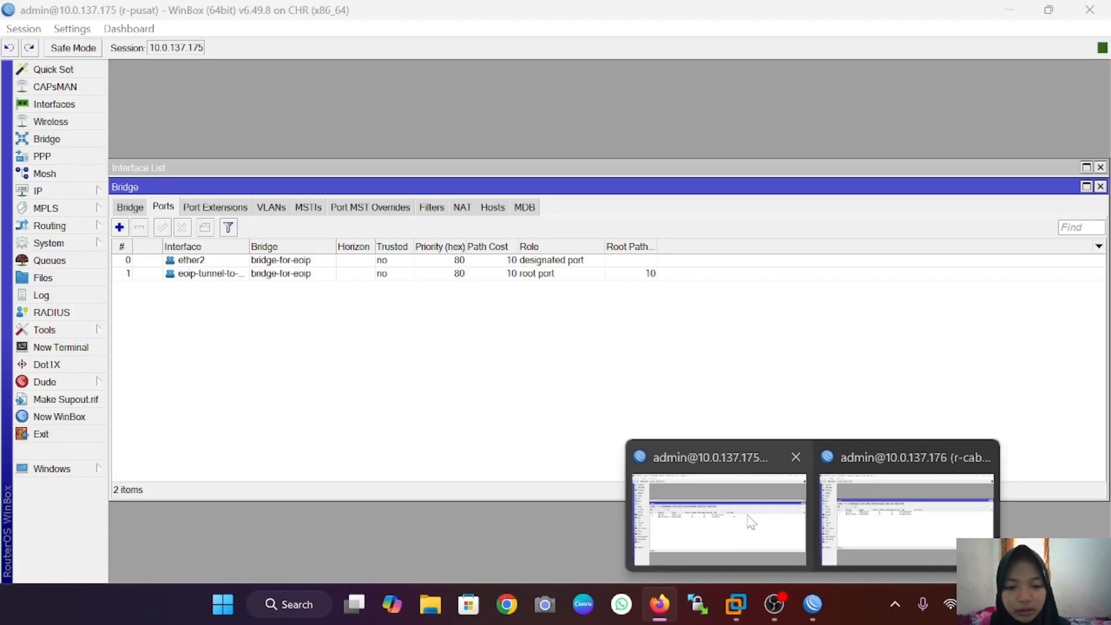
{"action": "left_click", "coordinate": [751, 522]}
{"action": "left_click", "coordinate": [77, 195]}
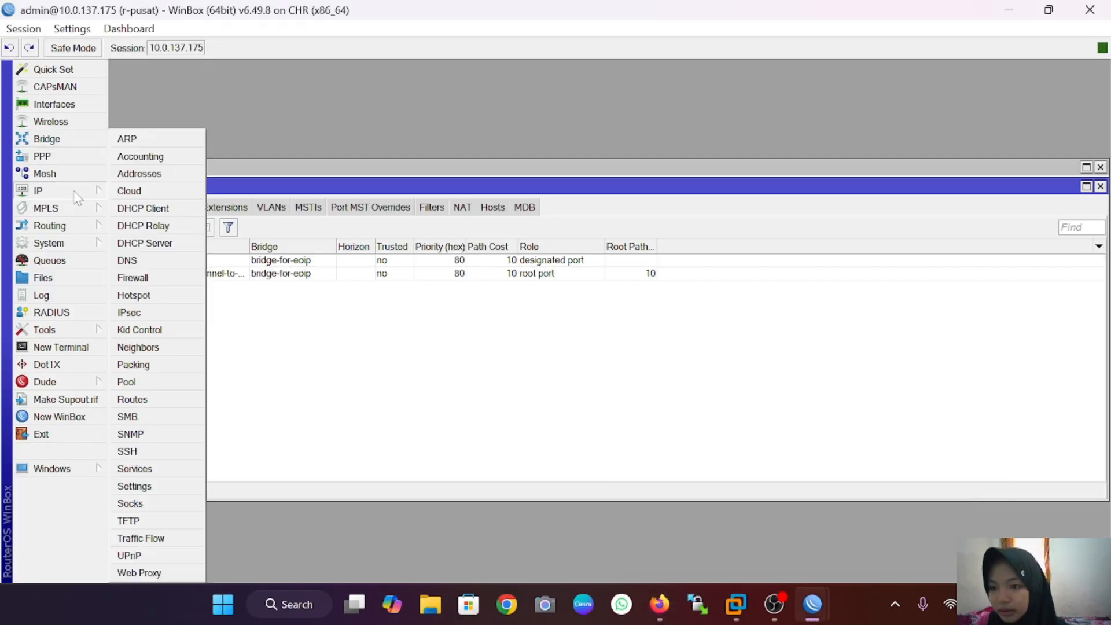
{"action": "left_click", "coordinate": [164, 171]}
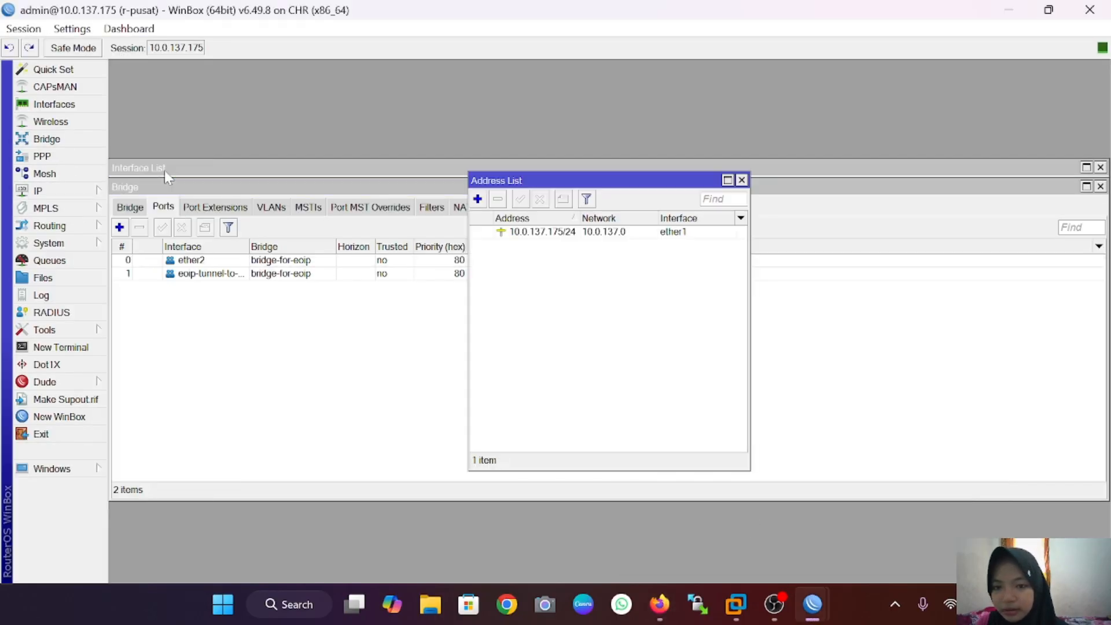
{"action": "left_click", "coordinate": [478, 199]}
{"action": "key", "text": "BackSpace"}
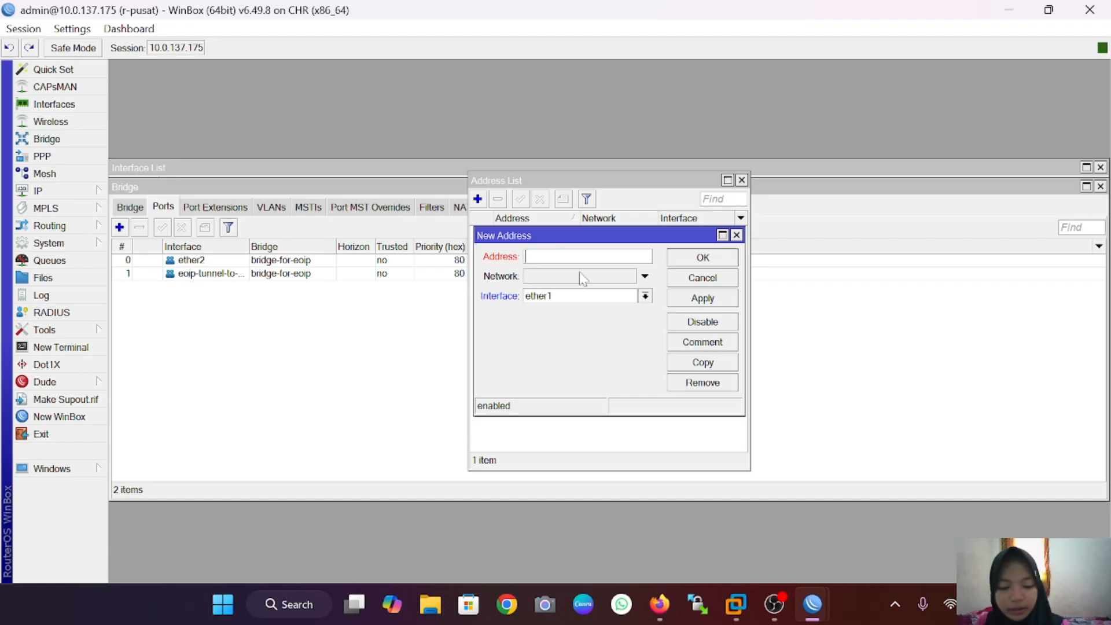
{"action": "type", "text": "192.168"}
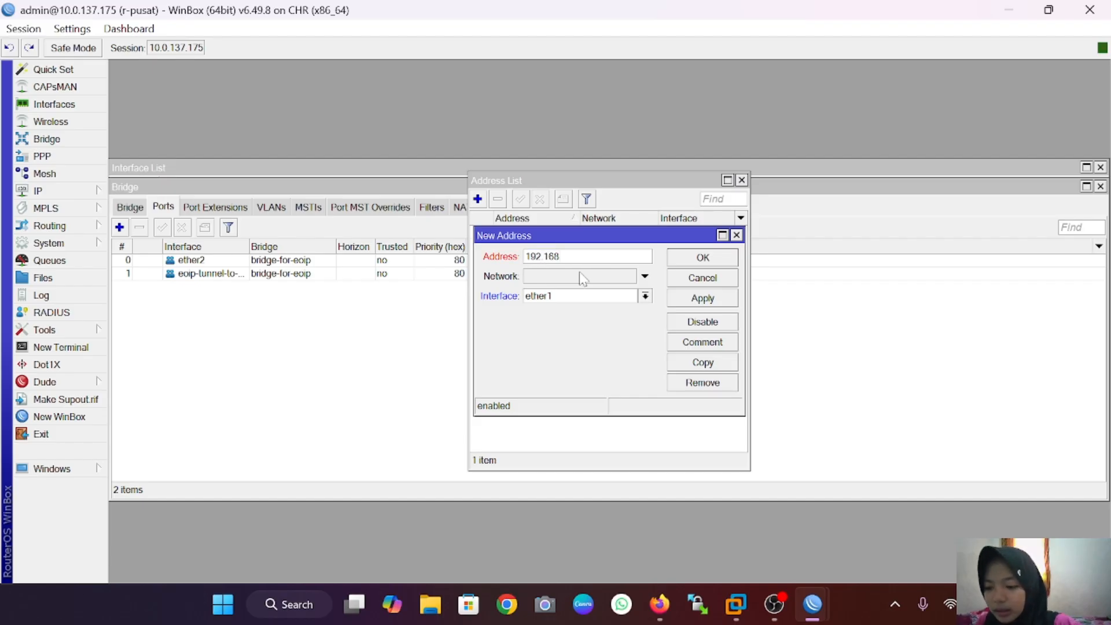
{"action": "type", "text": ".1.1"}
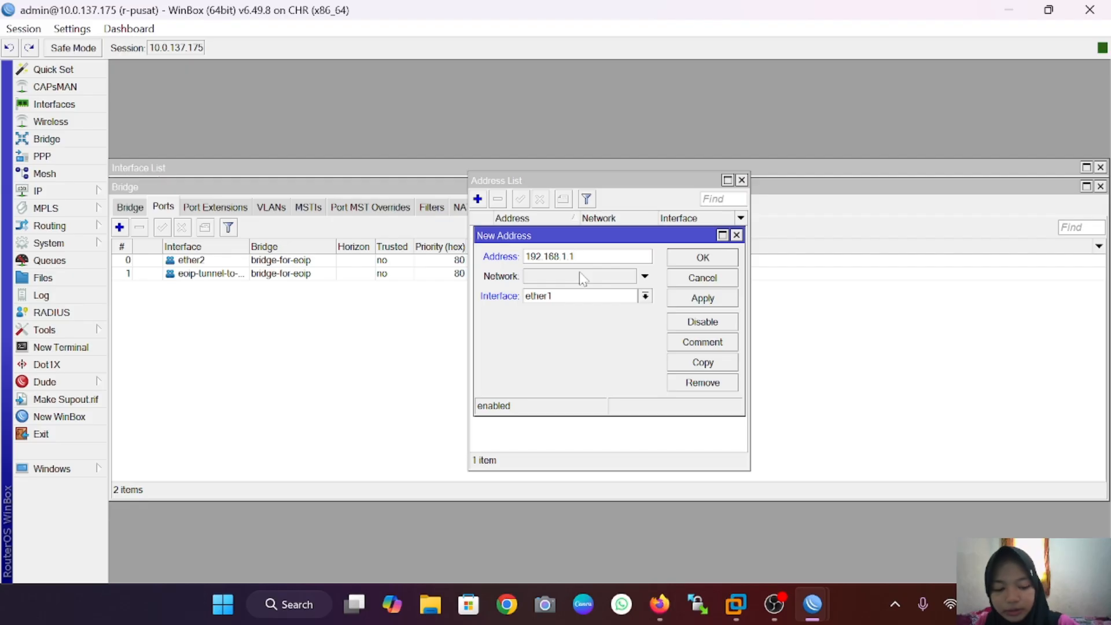
{"action": "type", "text": "/24"}
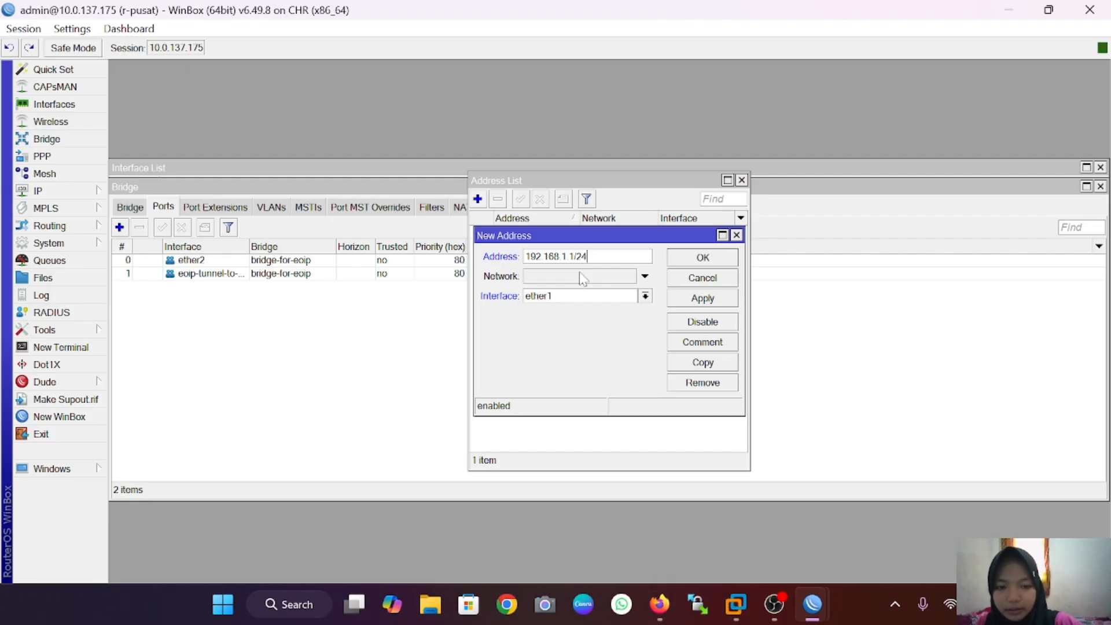
{"action": "left_click", "coordinate": [645, 295]}
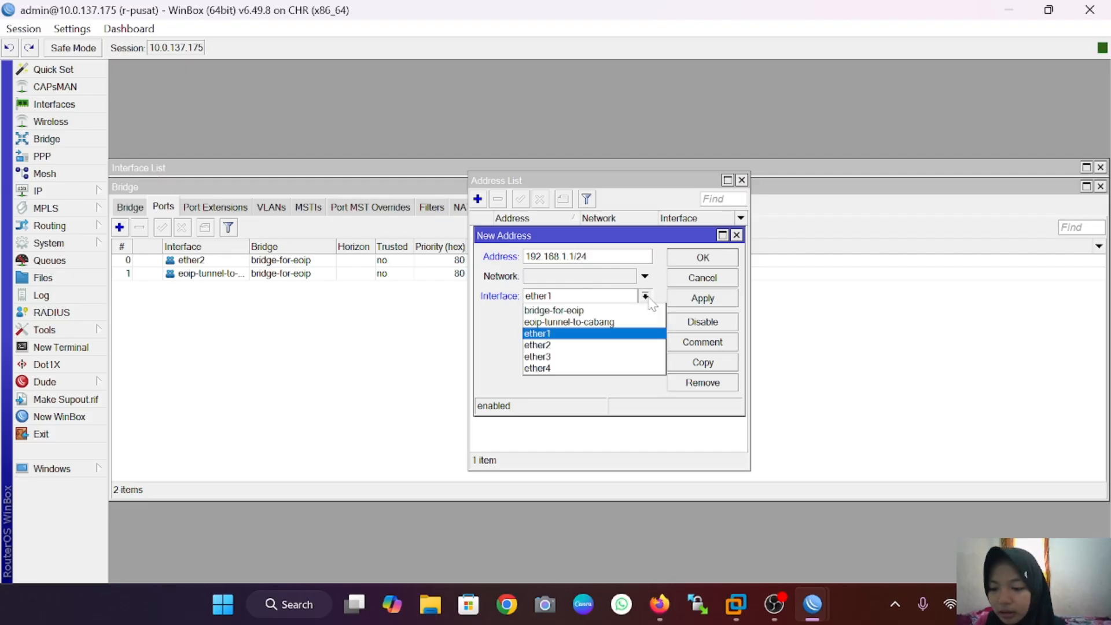
{"action": "left_click", "coordinate": [613, 310]}
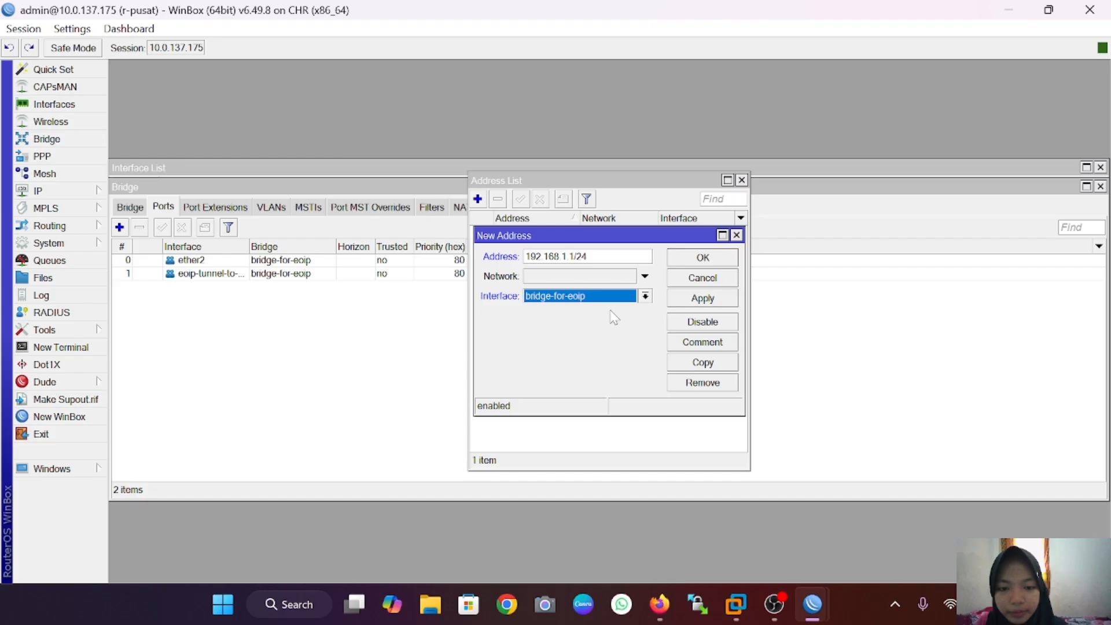
{"action": "left_click", "coordinate": [687, 302]}
{"action": "left_click", "coordinate": [715, 259]}
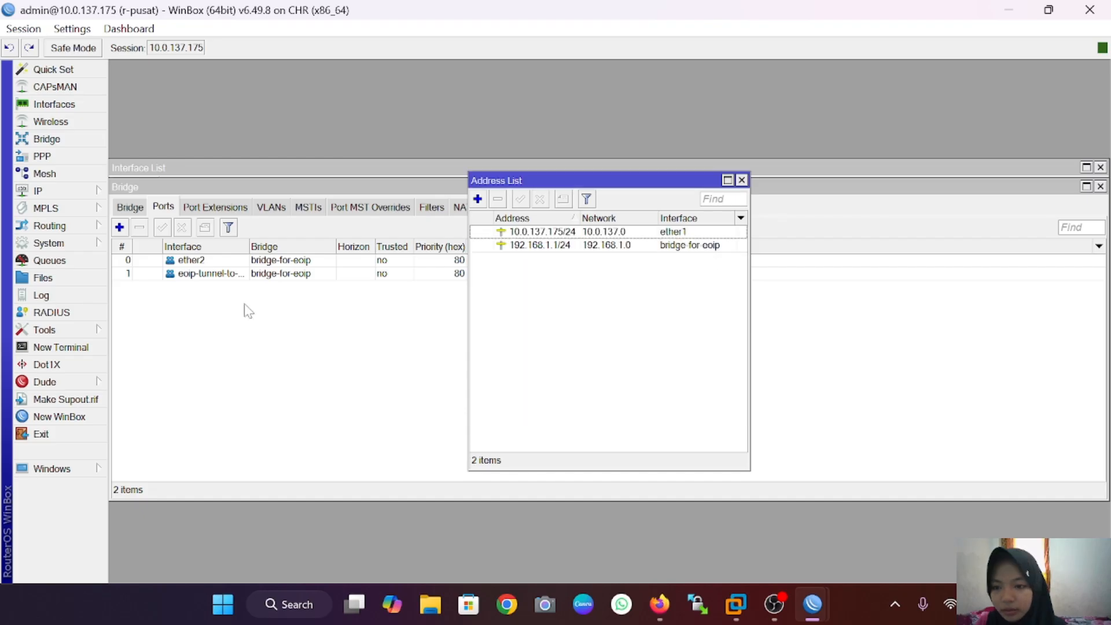
Step: On r-pusat, add a NAT rule: chain srcnat, out-interface ether1, action masquerade
{"action": "left_click", "coordinate": [741, 180]}
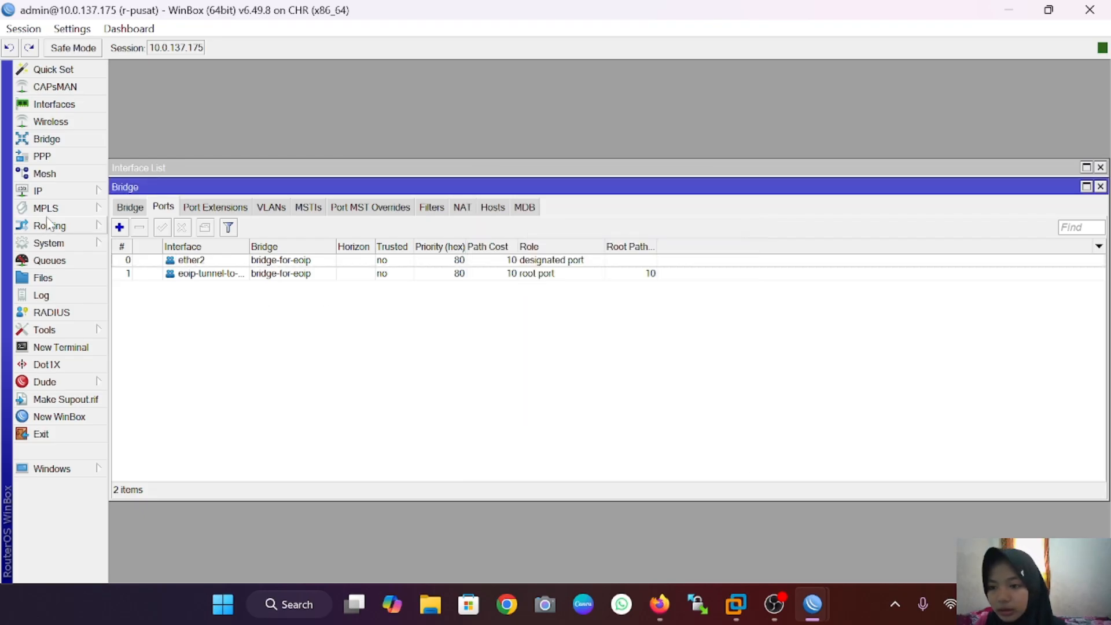
{"action": "left_click", "coordinate": [38, 190]}
{"action": "left_click", "coordinate": [188, 276]}
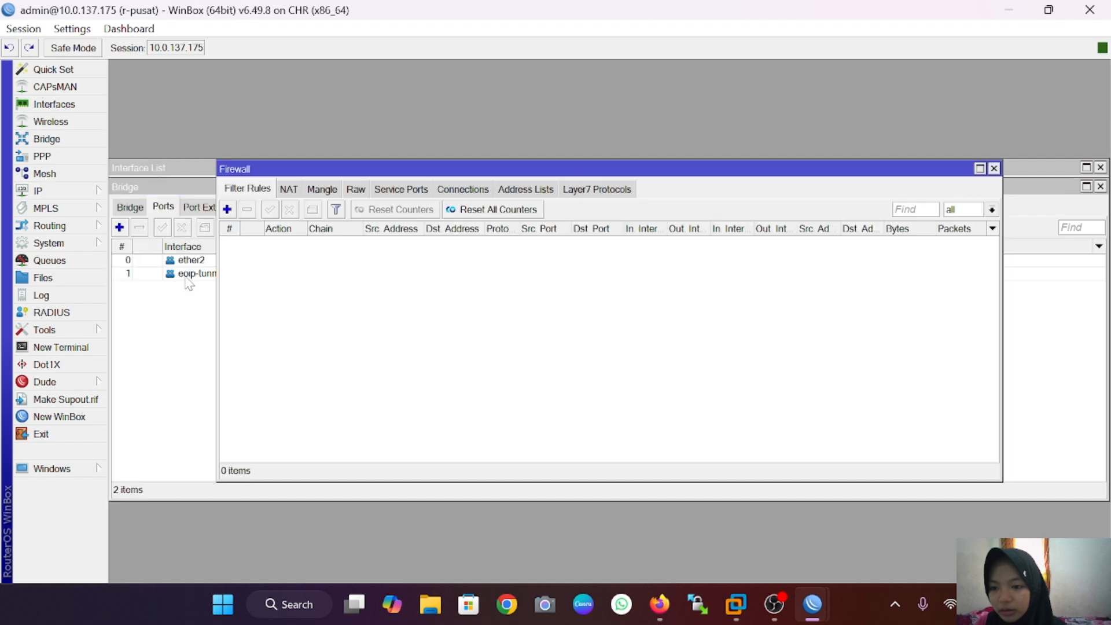
{"action": "left_click", "coordinate": [292, 190]}
{"action": "left_click", "coordinate": [227, 210]}
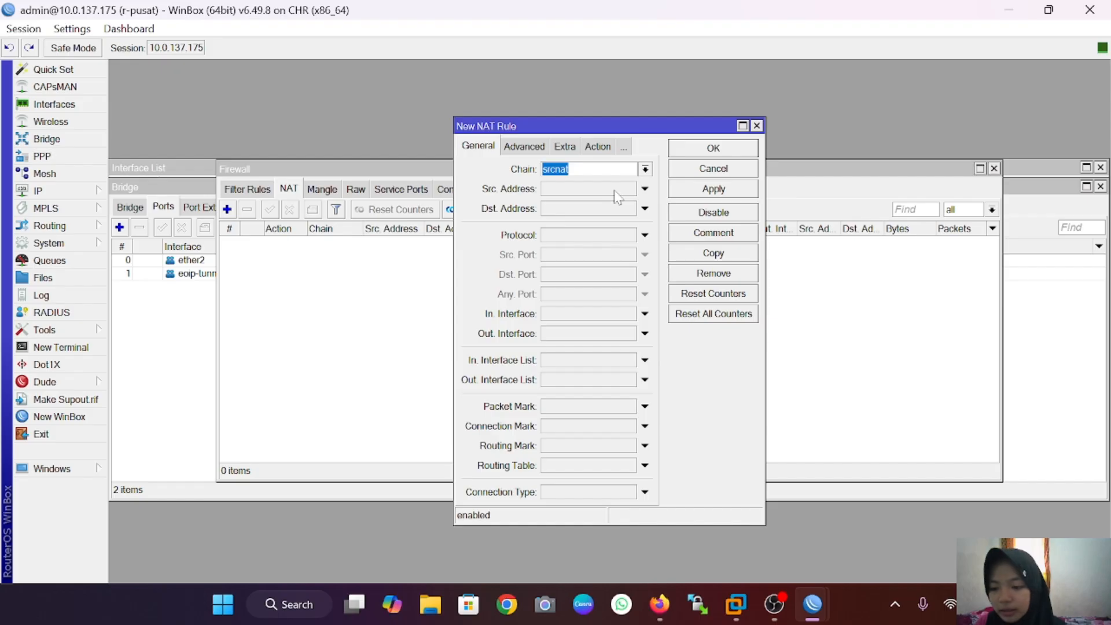
{"action": "left_click", "coordinate": [603, 335]}
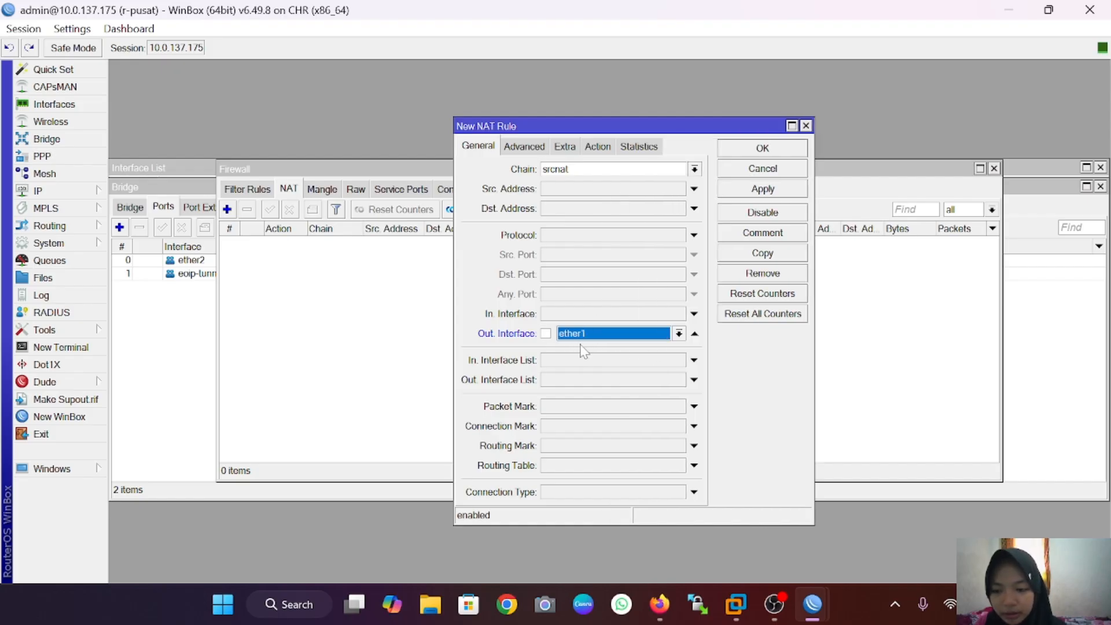
{"action": "left_click", "coordinate": [599, 147]}
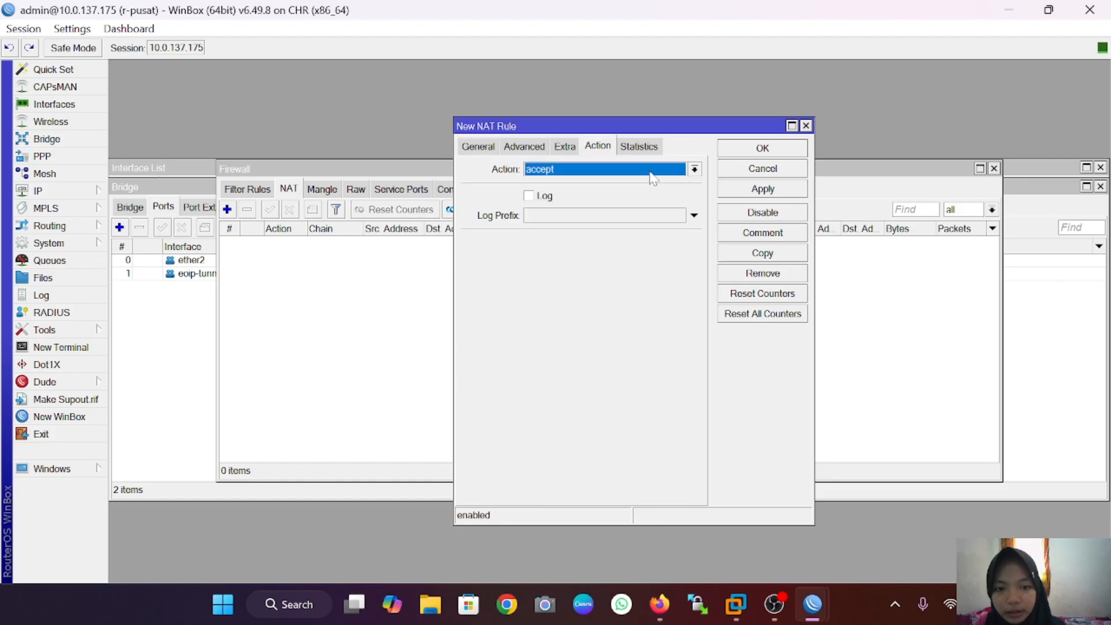
{"action": "left_click", "coordinate": [695, 169]}
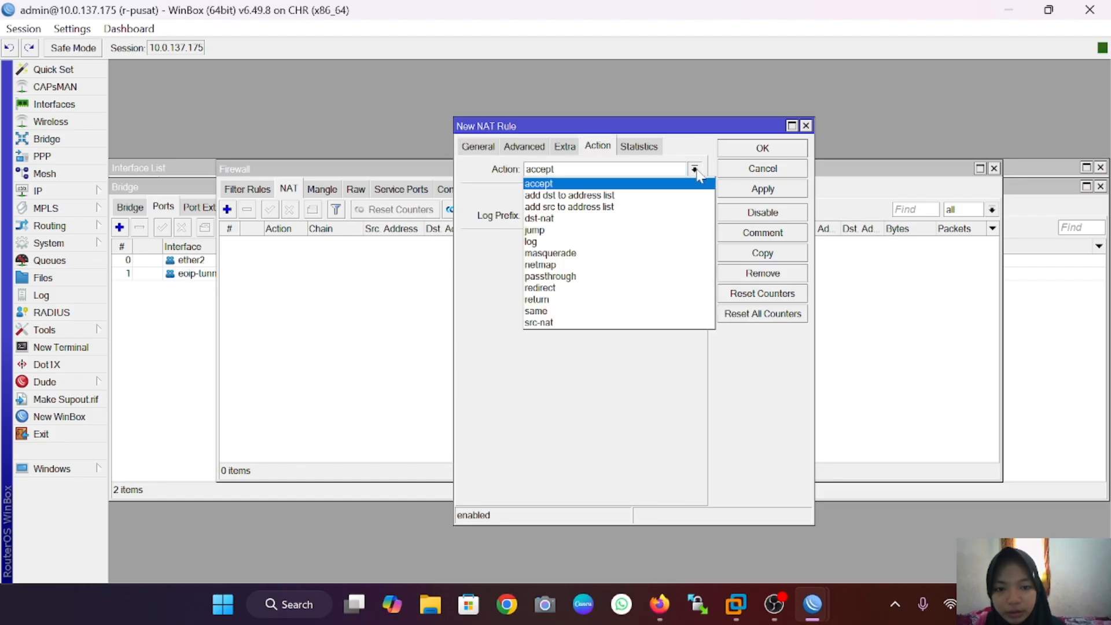
{"action": "left_click", "coordinate": [622, 254]}
{"action": "left_click", "coordinate": [775, 189]}
{"action": "left_click", "coordinate": [782, 151]}
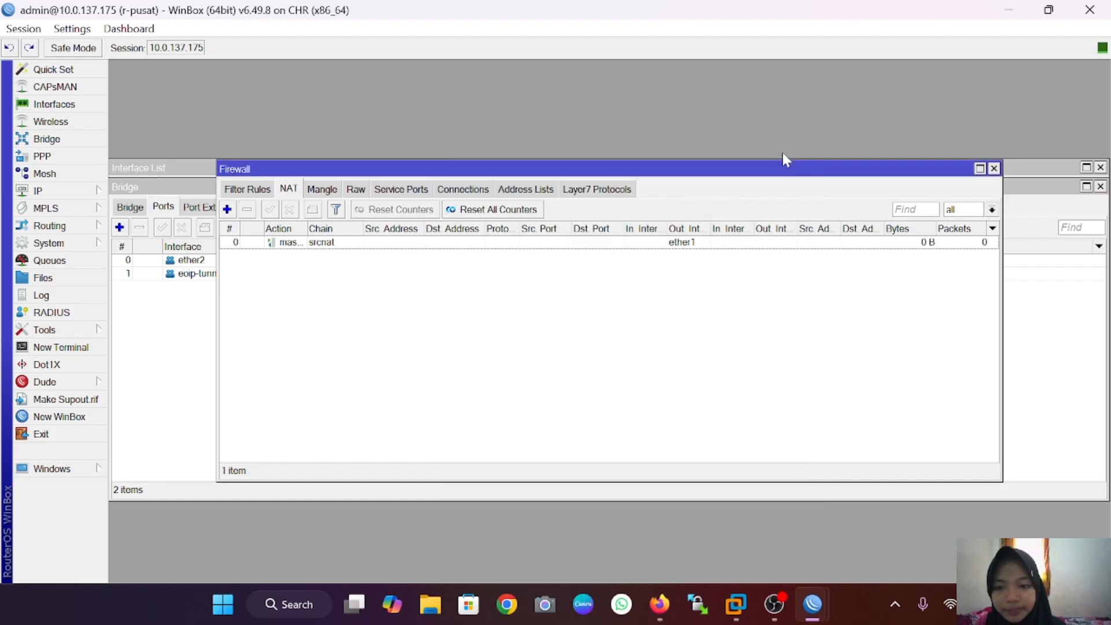
Step: On r-cabang, add IP address 192.168.1.2/24 on interface bridge-for-eoip
{"action": "mouse_move", "coordinate": [819, 608]}
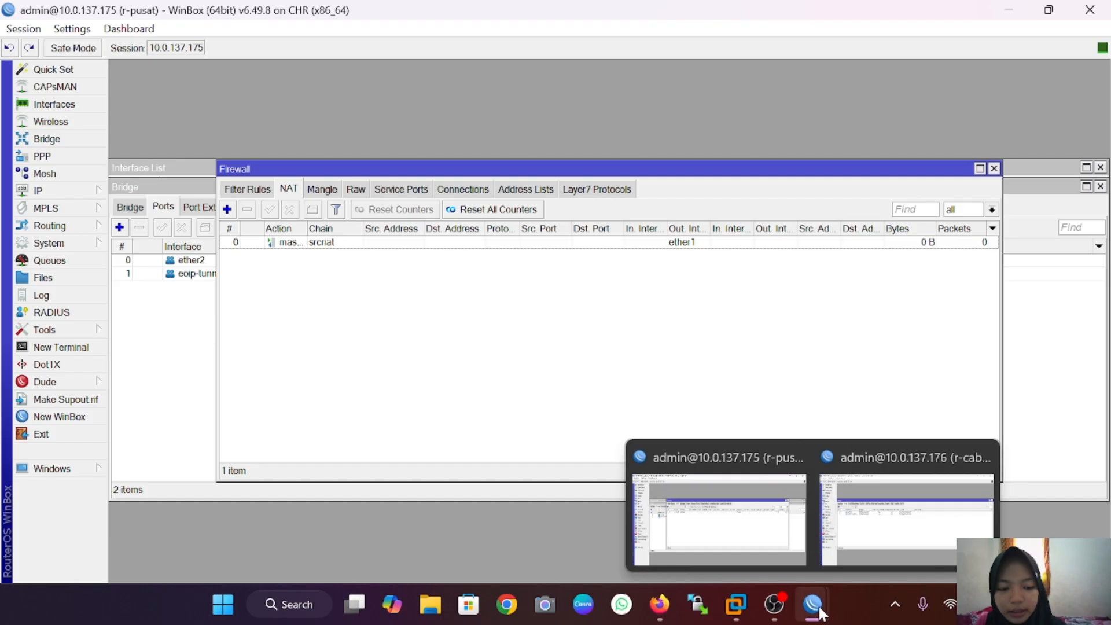
{"action": "left_click", "coordinate": [926, 517]}
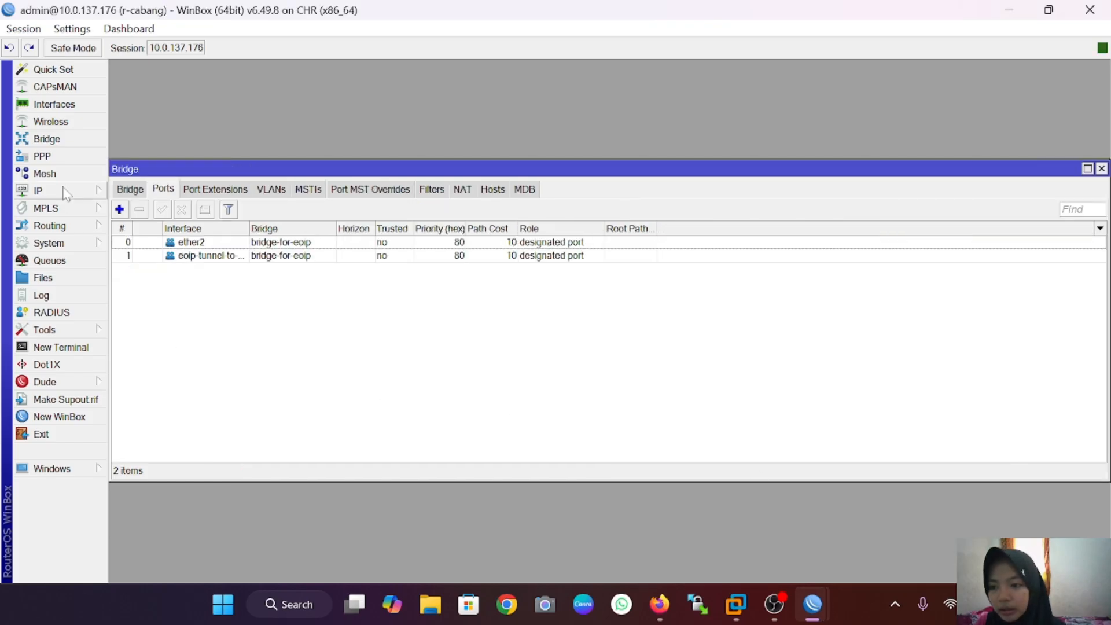
{"action": "left_click", "coordinate": [37, 190]}
{"action": "left_click", "coordinate": [164, 169]}
{"action": "left_click", "coordinate": [477, 199]}
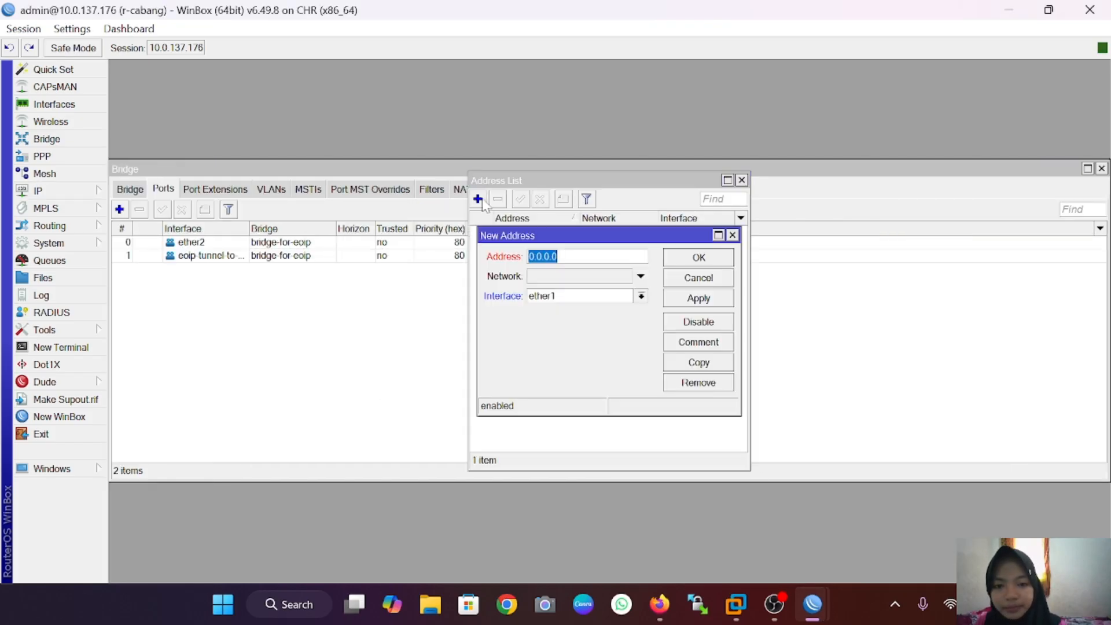
{"action": "type", "text": "192.168"}
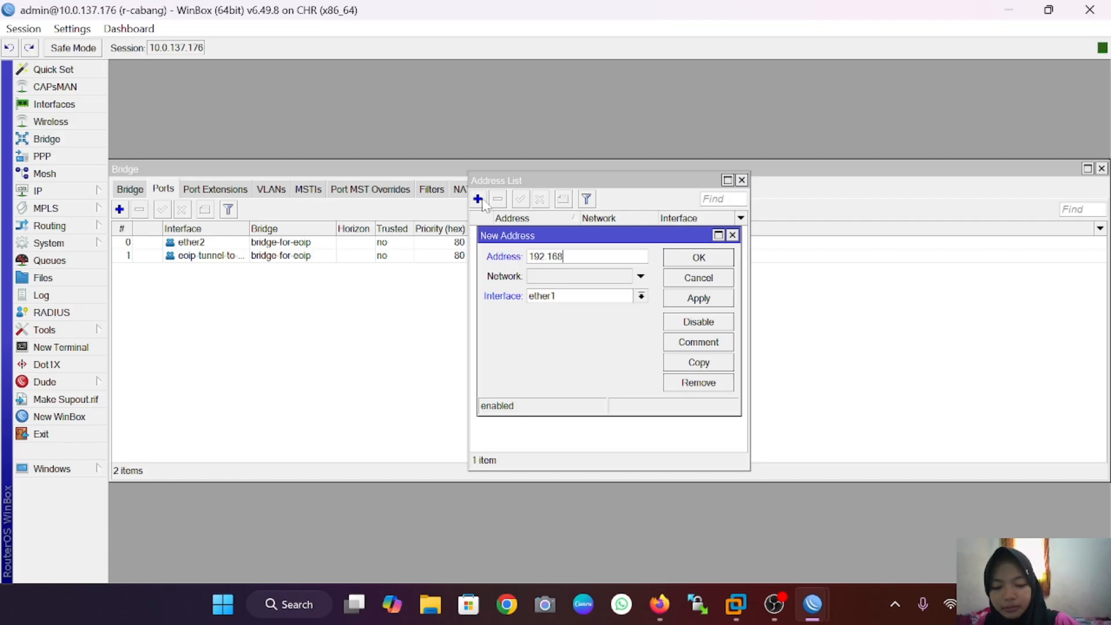
{"action": "type", "text": ".1.2/24"}
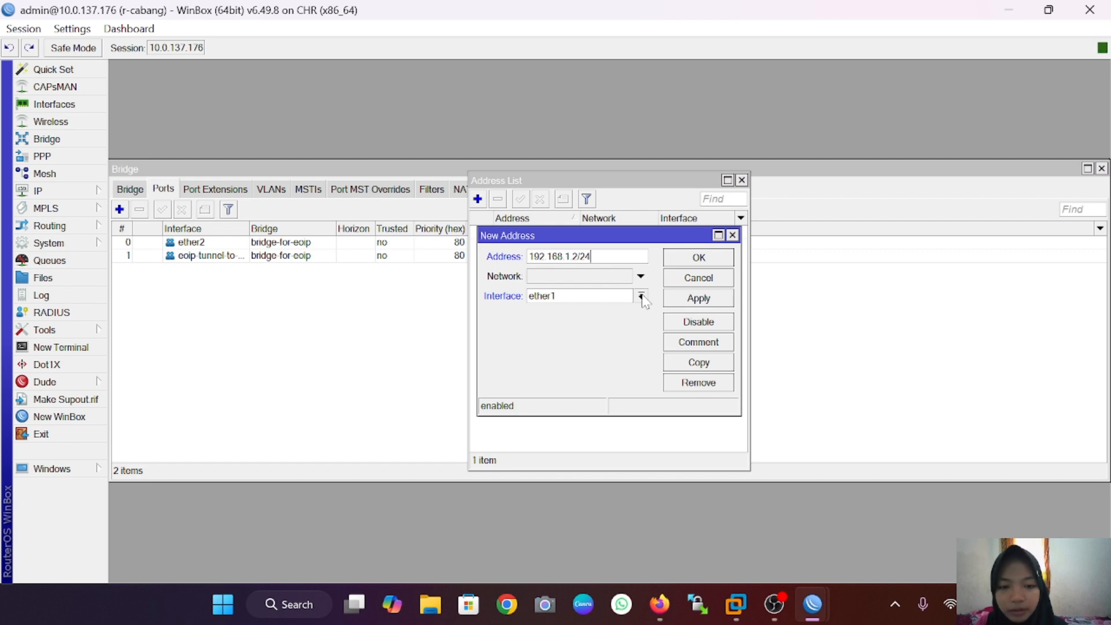
{"action": "left_click", "coordinate": [642, 297]}
{"action": "left_click", "coordinate": [631, 312]}
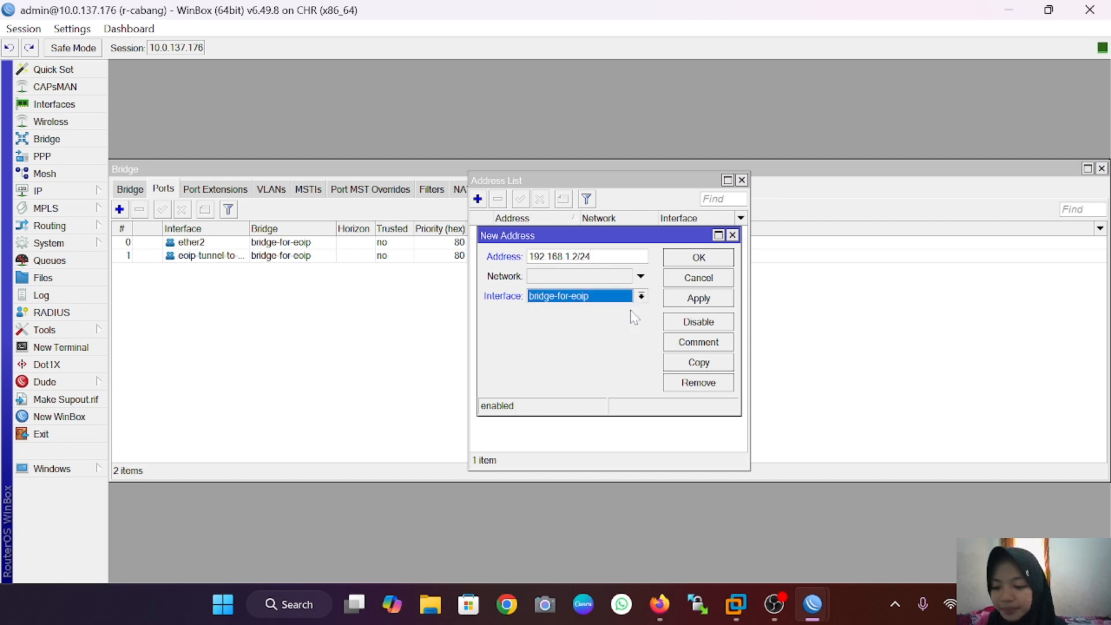
{"action": "left_click", "coordinate": [713, 296]}
{"action": "left_click", "coordinate": [699, 258]}
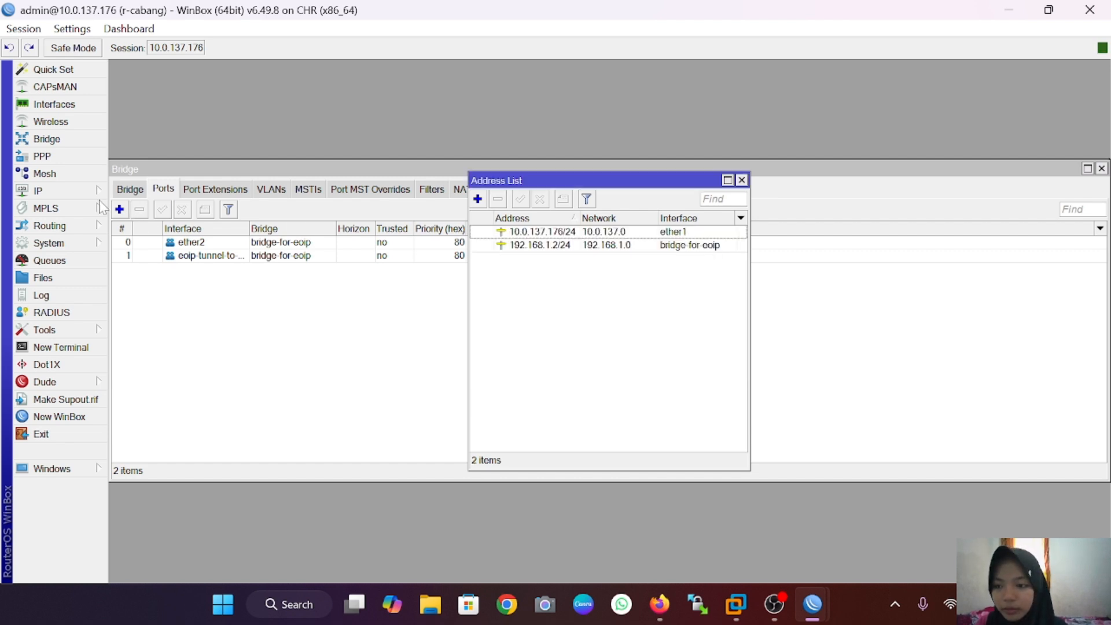
Step: On r-cabang, add a NAT rule: chain srcnat, out-interface ether1, action masquerade
{"action": "left_click", "coordinate": [51, 194]}
{"action": "left_click", "coordinate": [132, 278]}
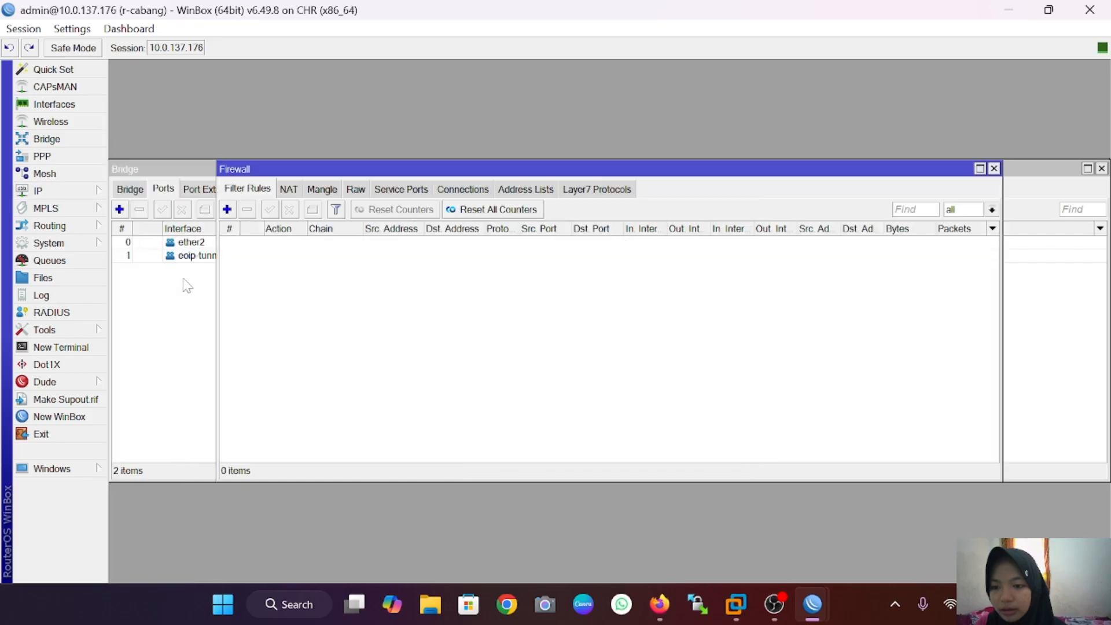
{"action": "left_click", "coordinate": [289, 189]}
{"action": "left_click", "coordinate": [226, 210]}
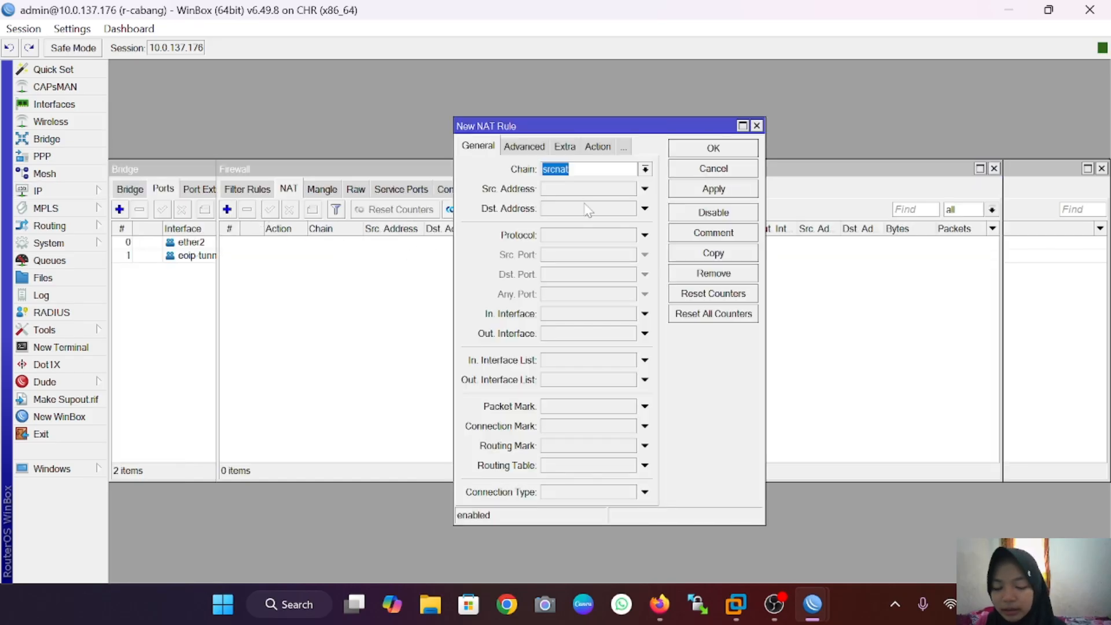
{"action": "left_click", "coordinate": [600, 334]}
{"action": "left_click", "coordinate": [630, 341]}
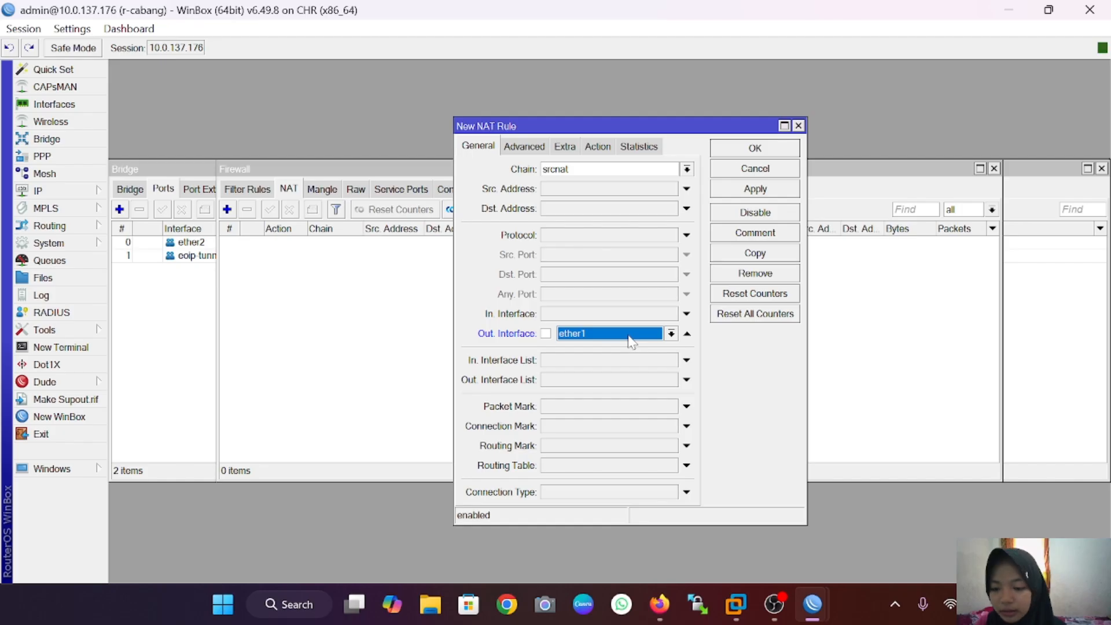
{"action": "left_click", "coordinate": [605, 150]}
{"action": "left_click", "coordinate": [681, 171]}
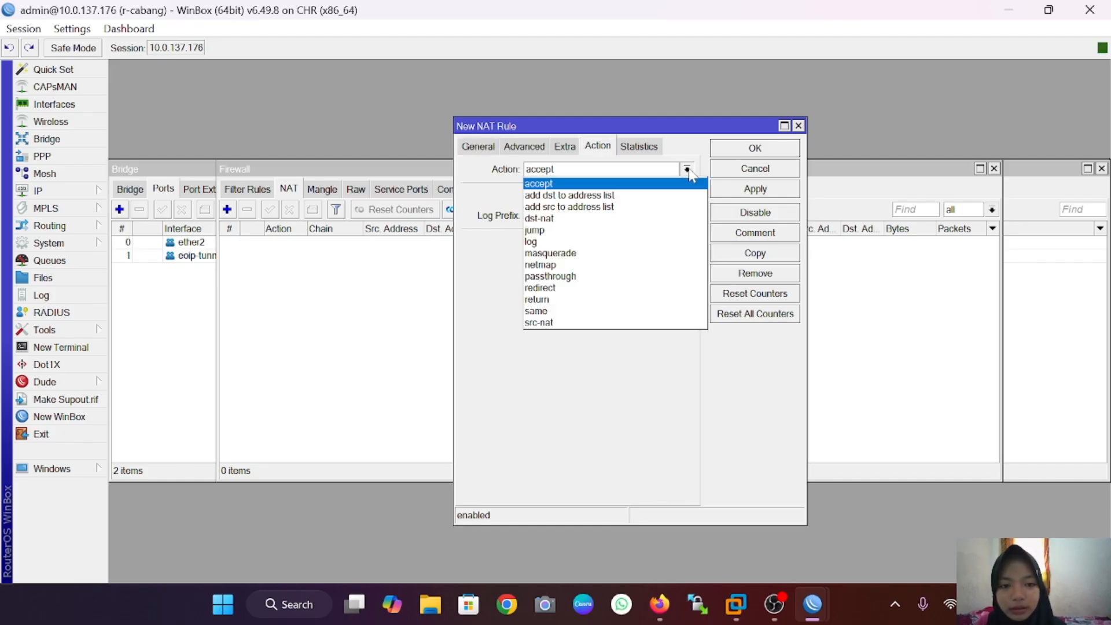
{"action": "left_click", "coordinate": [633, 258]}
{"action": "left_click", "coordinate": [769, 189]}
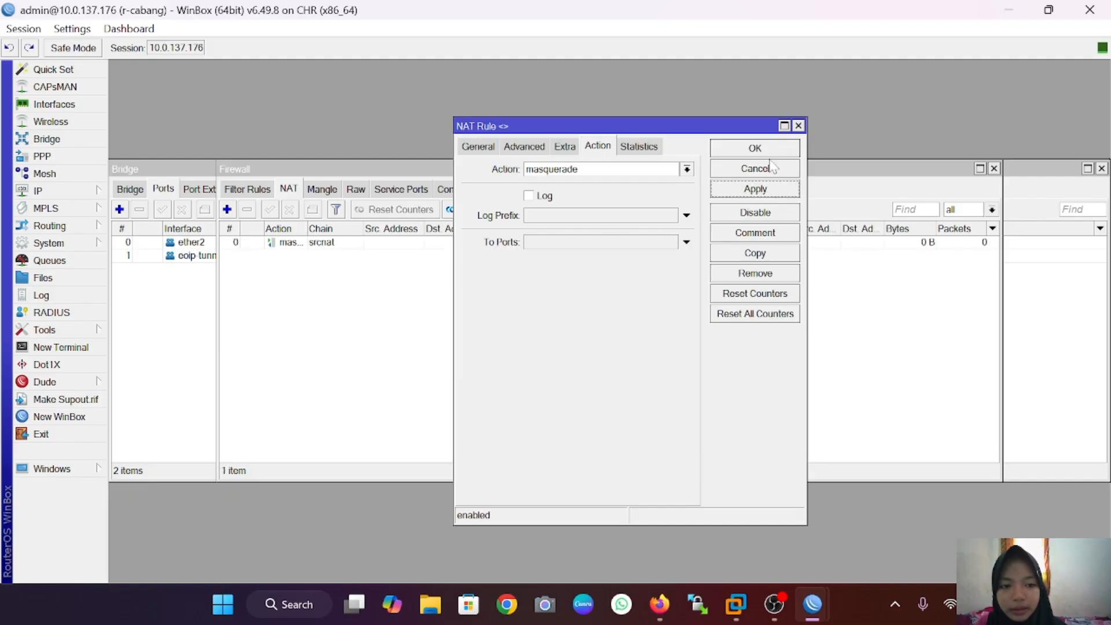
{"action": "left_click", "coordinate": [772, 145]}
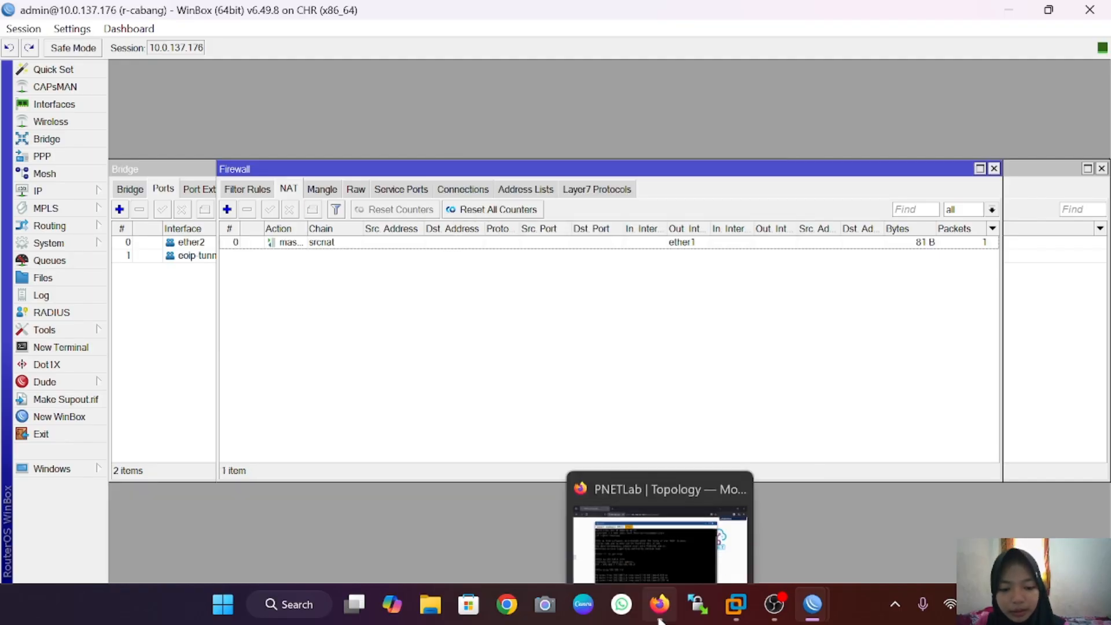
{"action": "left_click", "coordinate": [659, 604]}
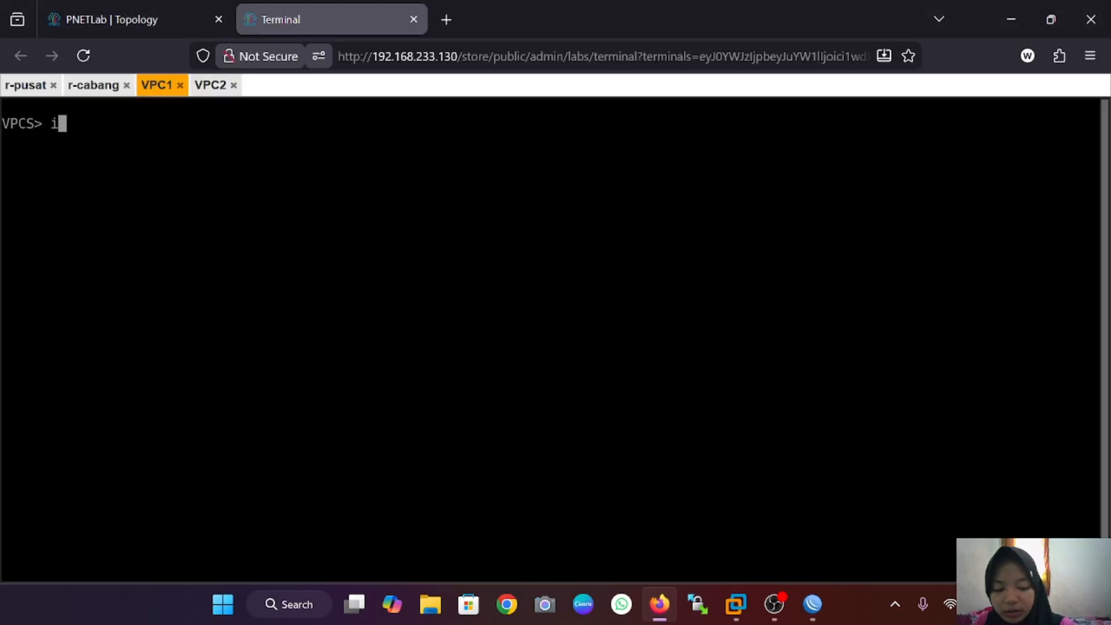
Step: Give VPC1 IP 192.168.1.6/24, gateway 192.168.1.1 and DNS server 8.8.8.8
{"action": "type", "text": "ip"}
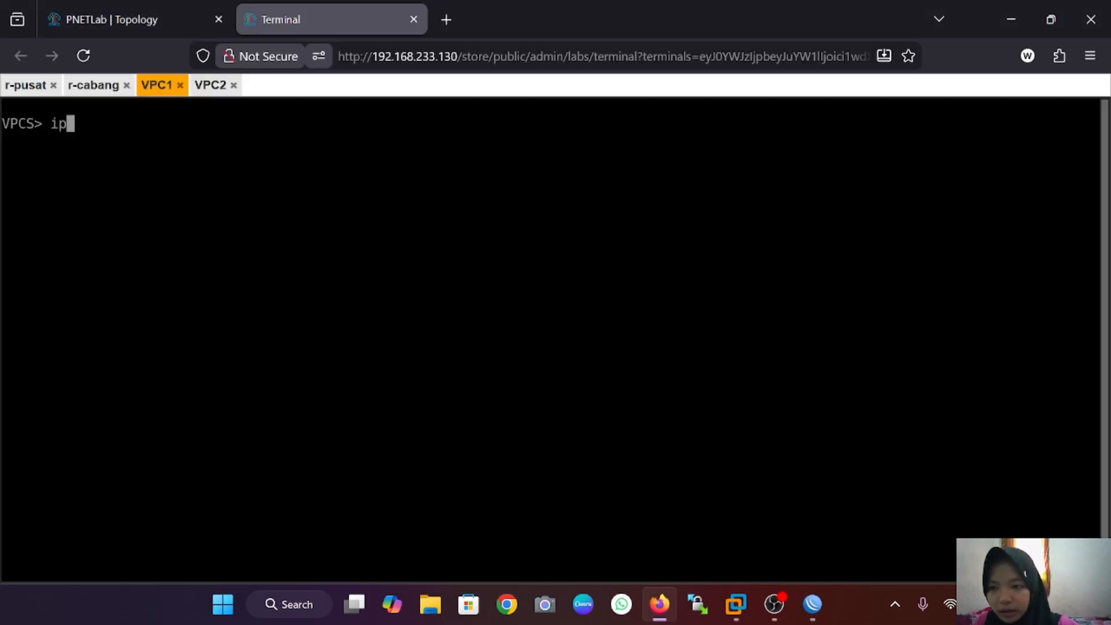
{"action": "type", "text": " 192"}
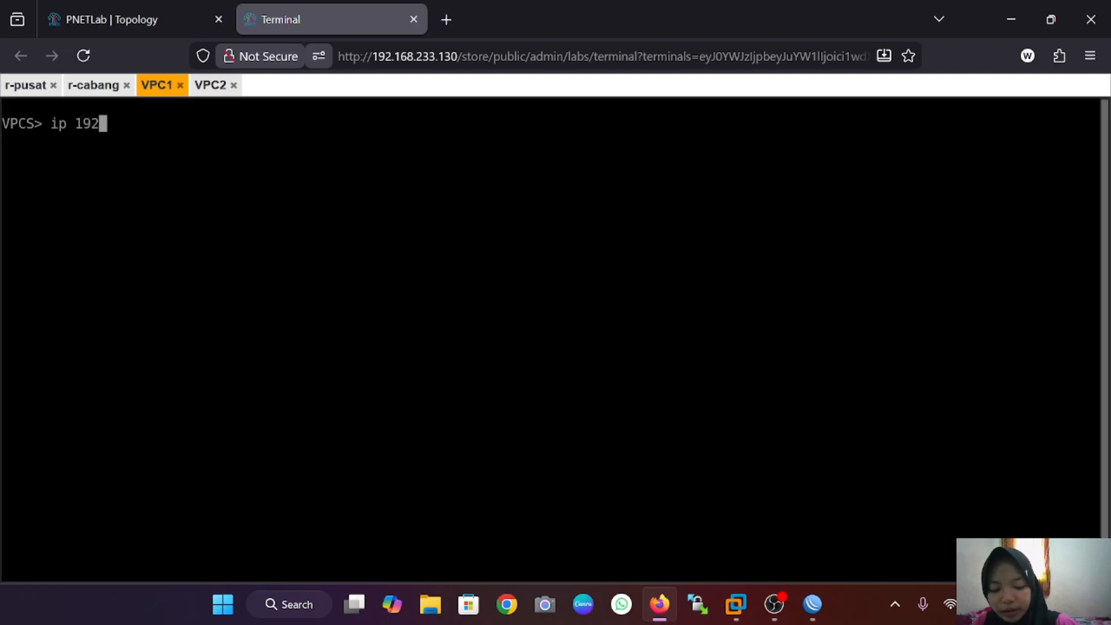
{"action": "type", "text": ".168.1"}
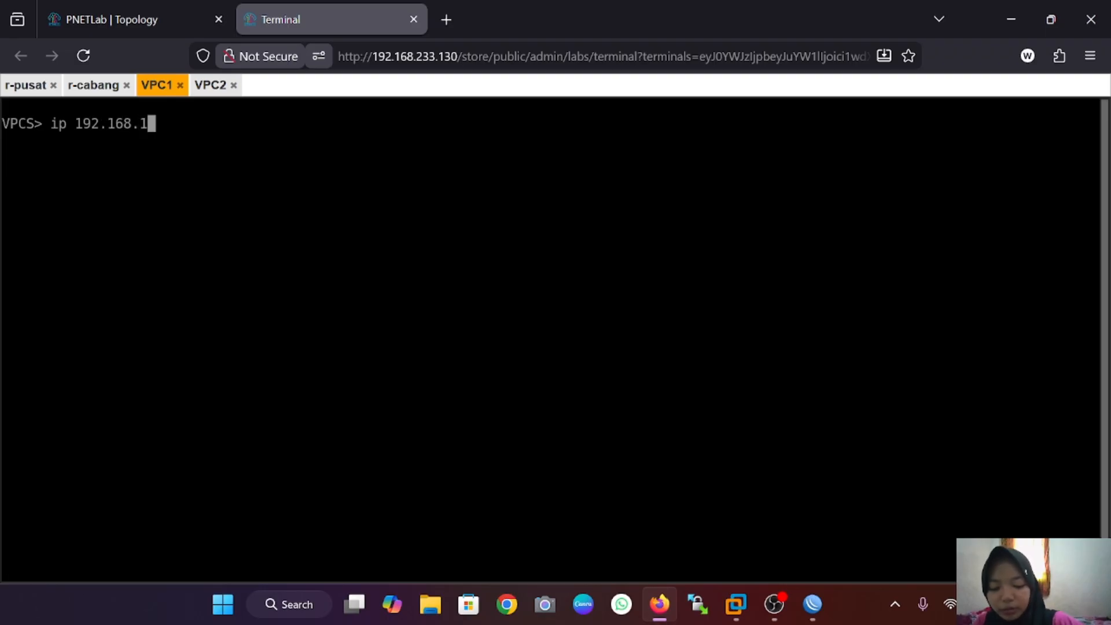
{"action": "type", "text": ".6/24"}
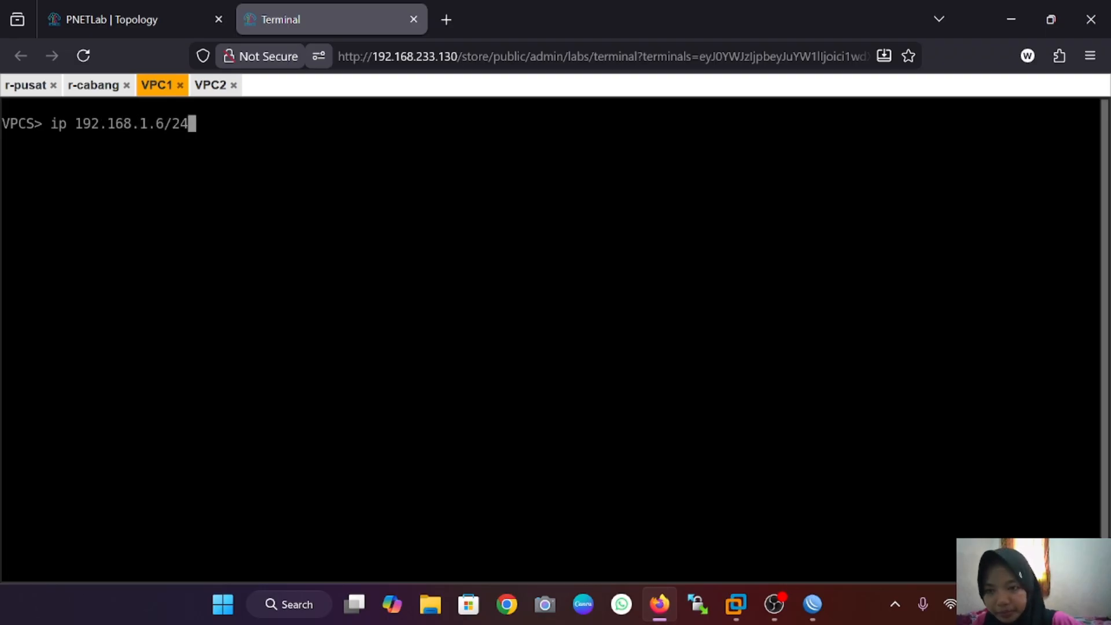
{"action": "type", "text": " 192."}
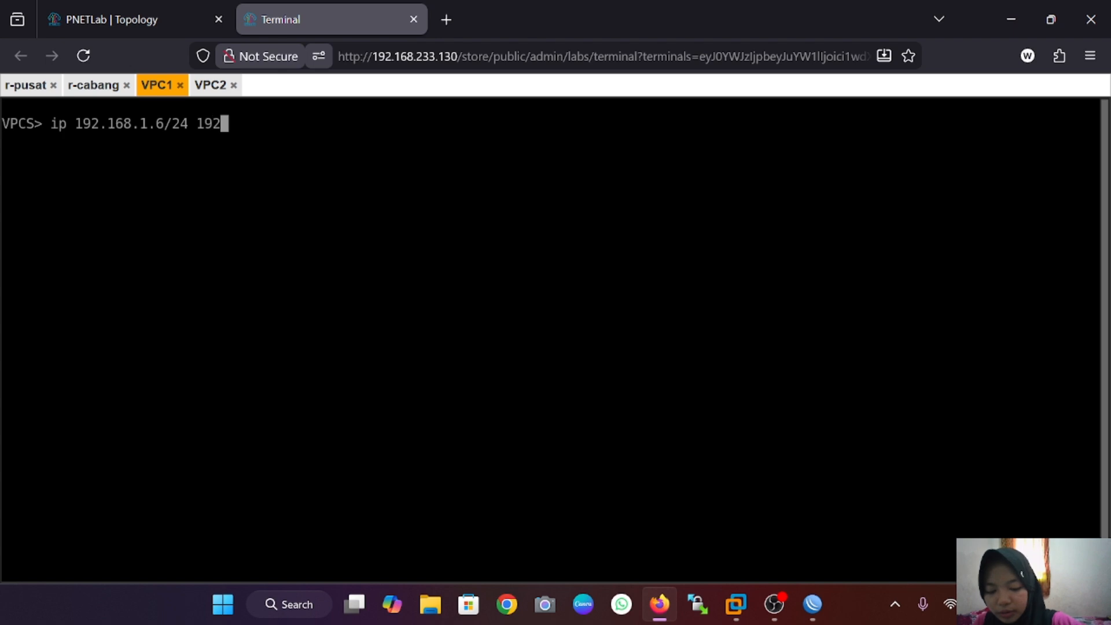
{"action": "type", "text": "168."}
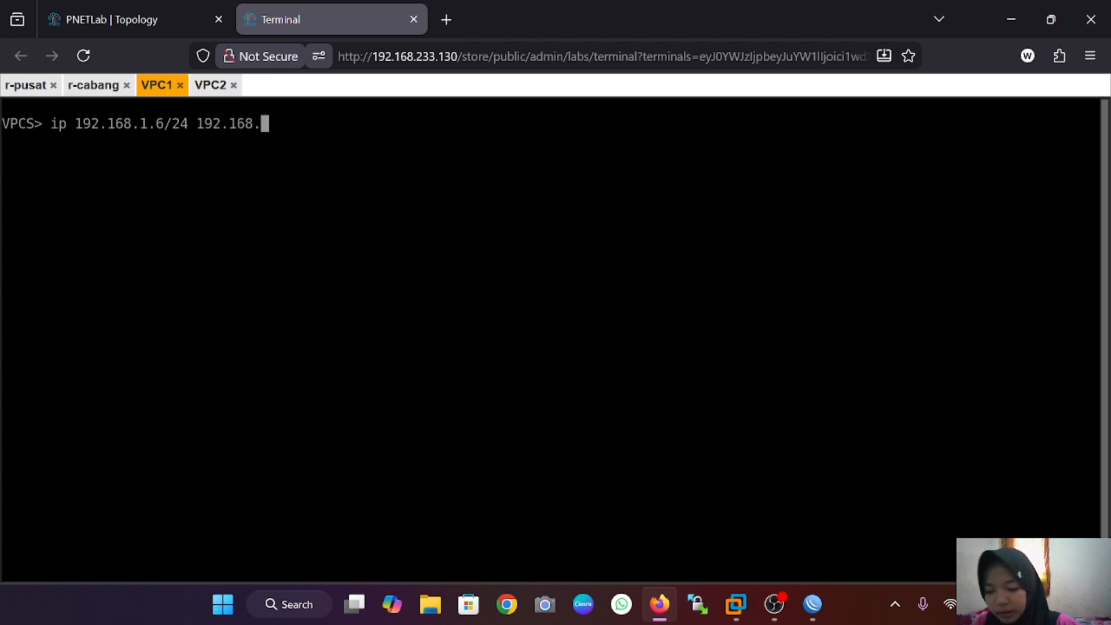
{"action": "type", "text": "1.1"}
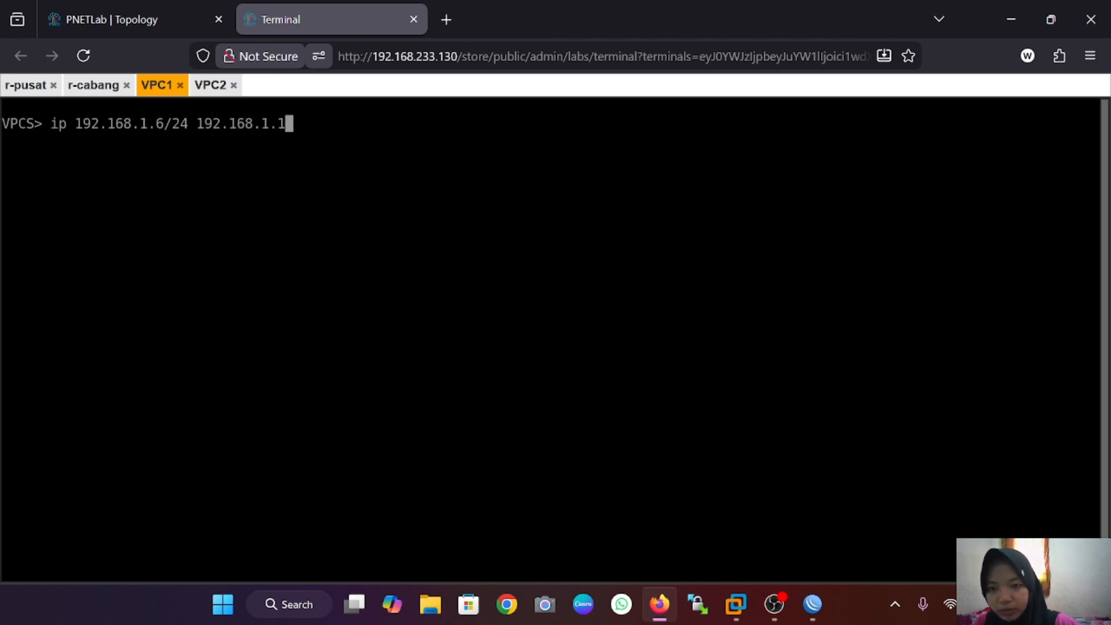
{"action": "type", "text": "/24"}
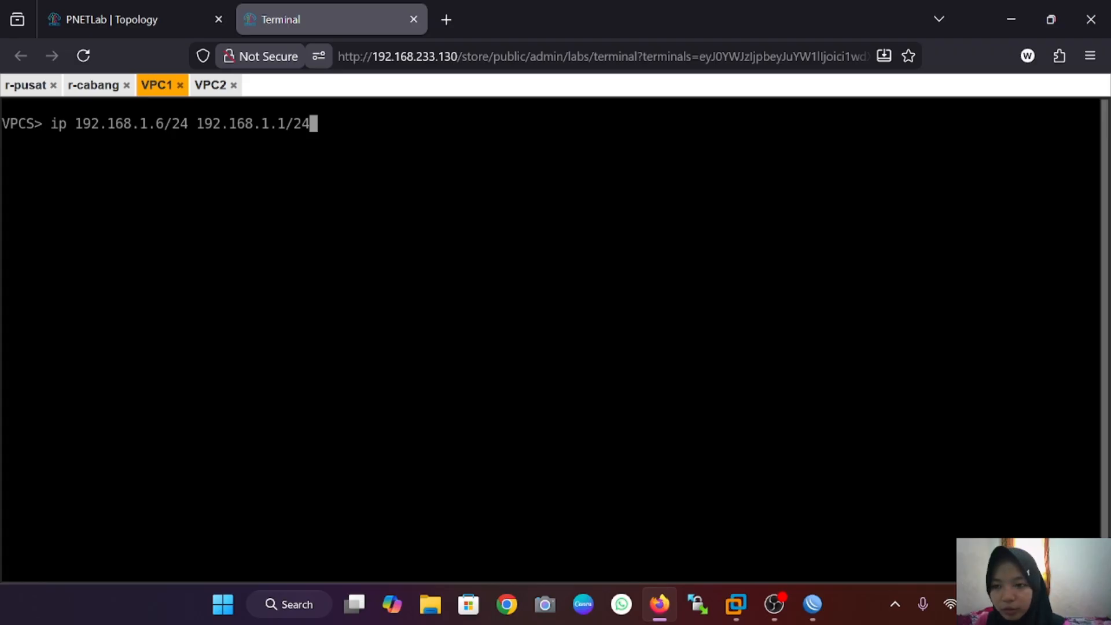
{"action": "key", "text": "Return"}
{"action": "type", "text": "ip "}
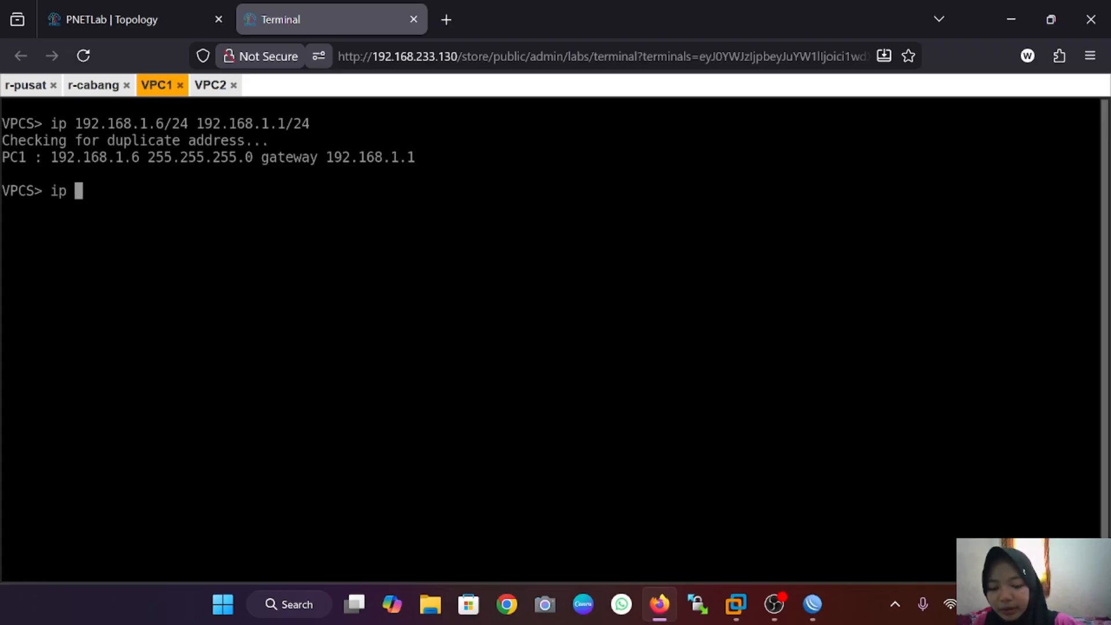
{"action": "type", "text": "dns "}
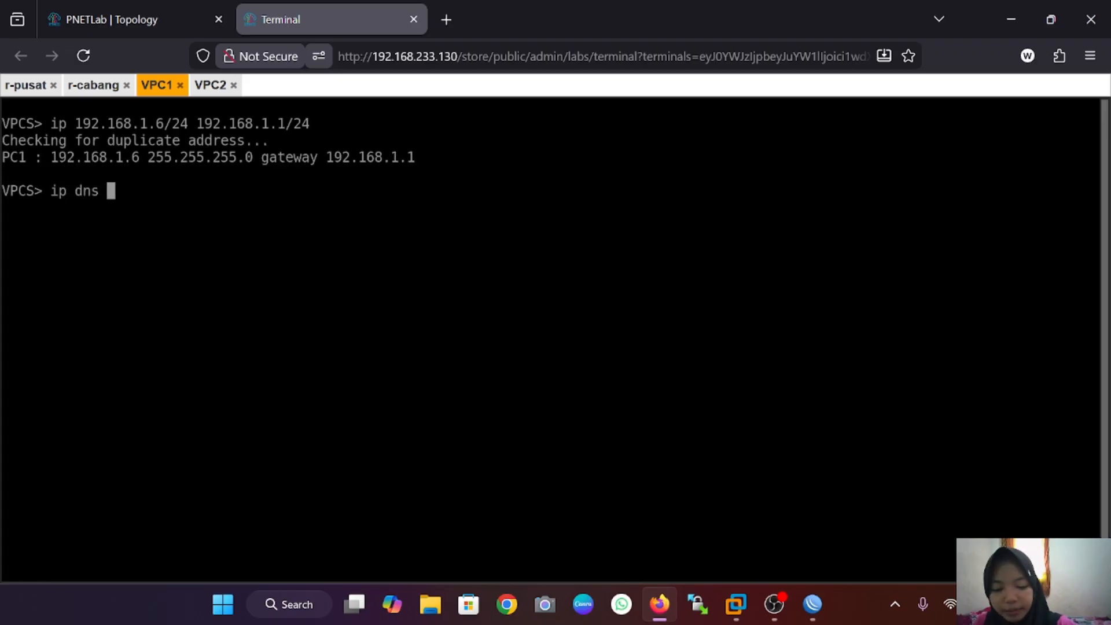
{"action": "type", "text": "8.8.8.8"}
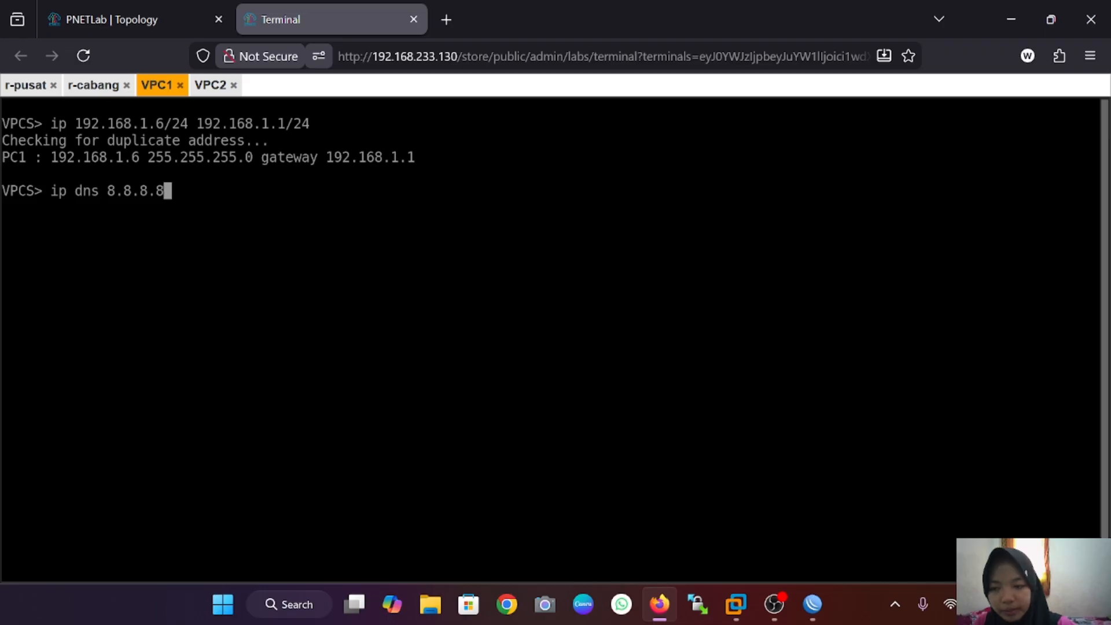
{"action": "key", "text": "Return"}
Step: Ping 8.8.8.8 from VPC1 and stop after three replies
{"action": "type", "text": "pin"}
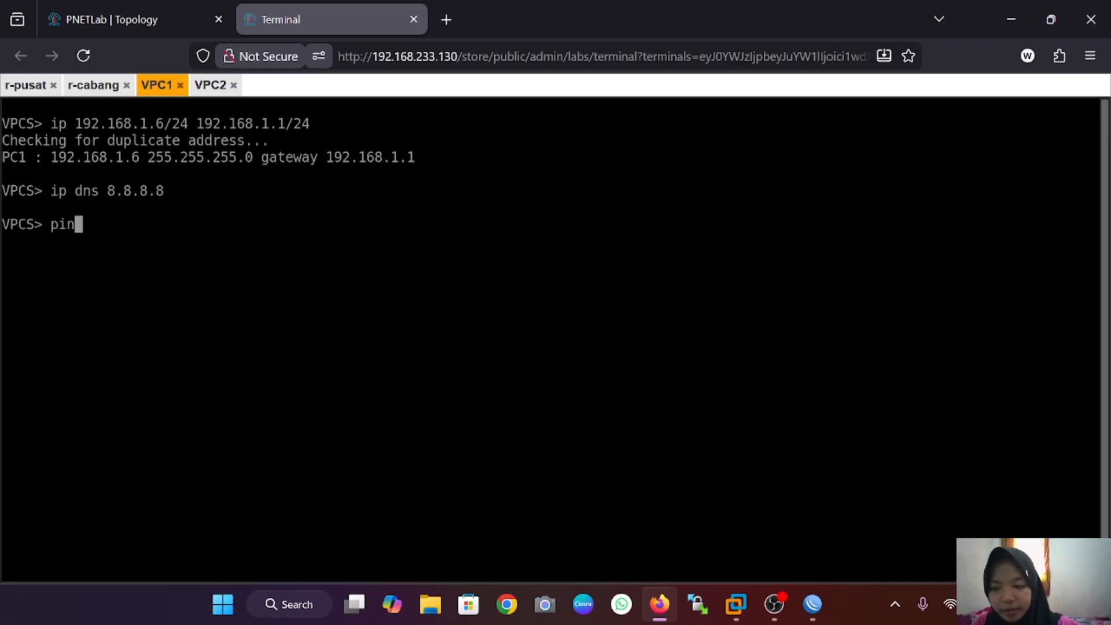
{"action": "type", "text": "g 8.8.8.8"}
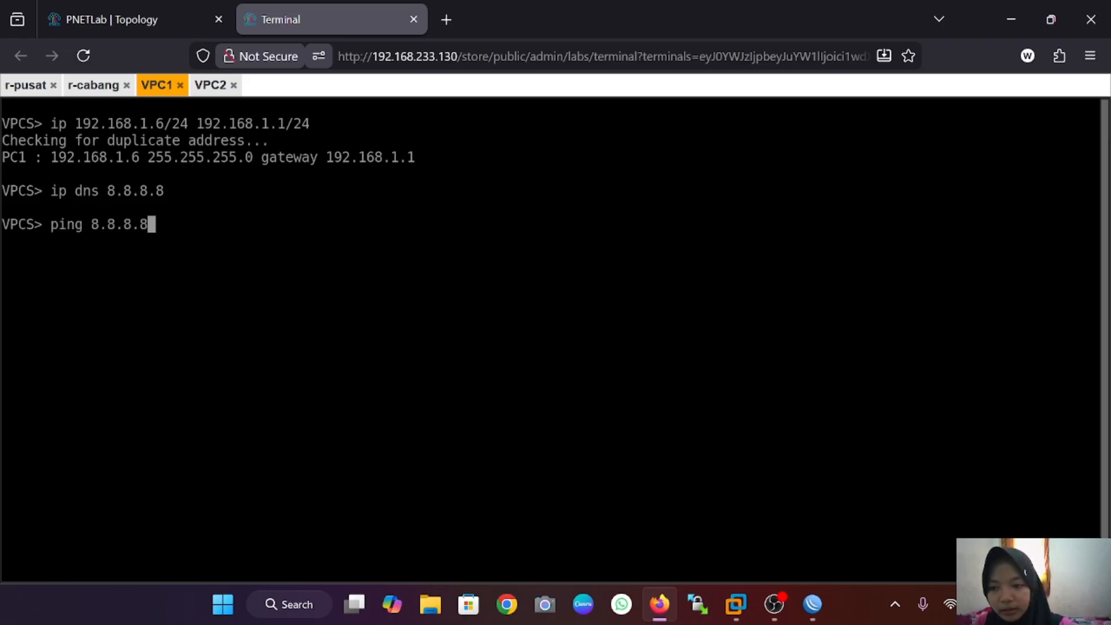
{"action": "key", "text": "Return"}
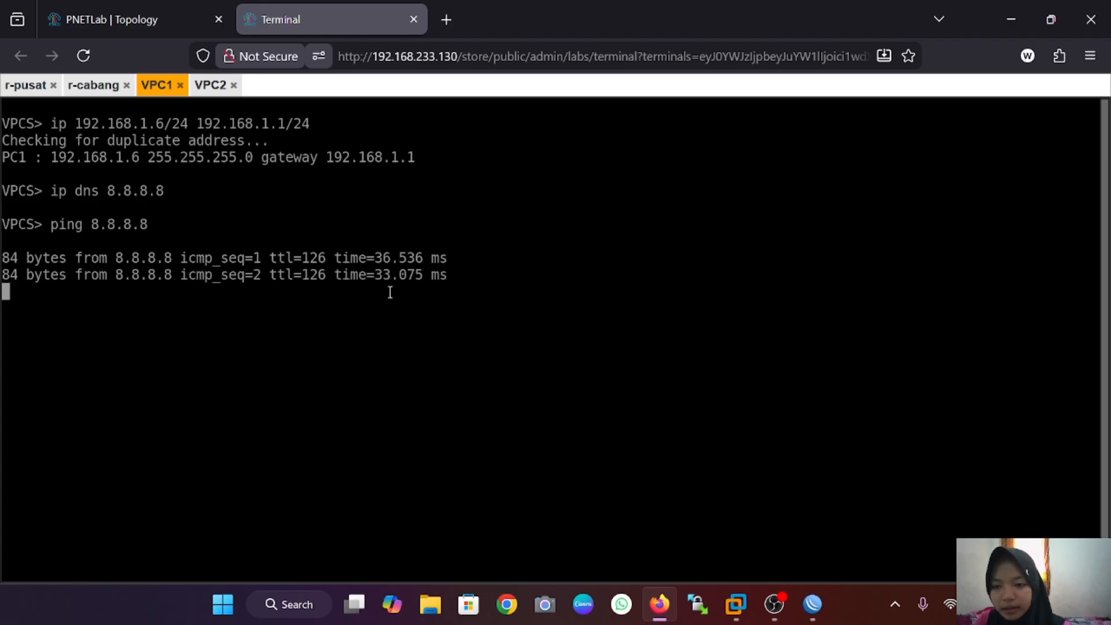
{"action": "key", "text": "ctrl+c"}
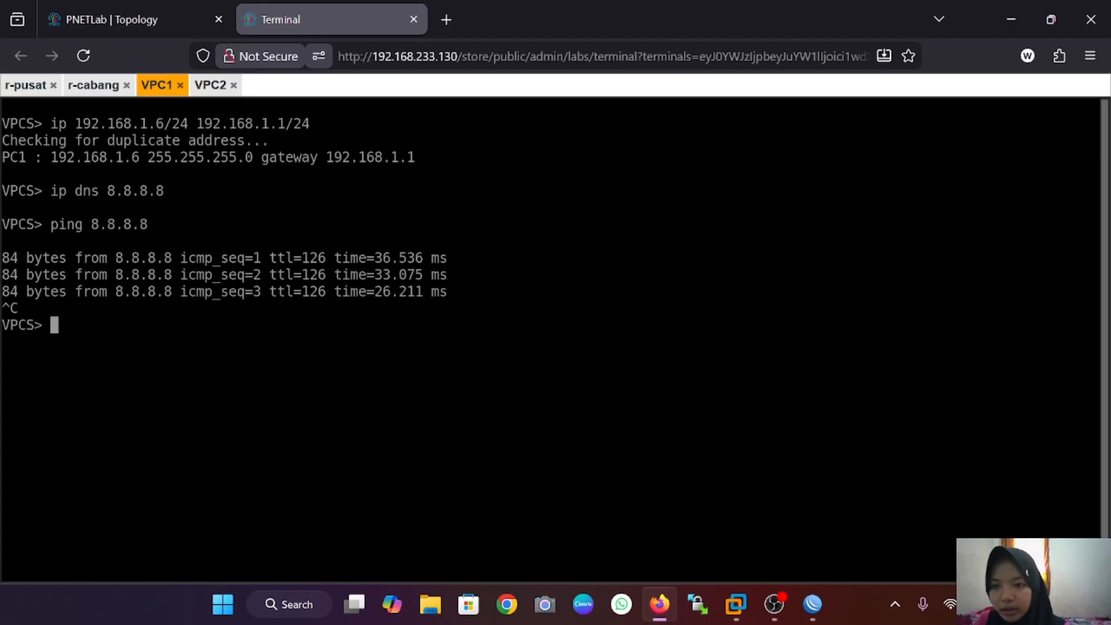
Step: On the VPC2 console, set IP 192.168.1.7/24, gateway 192.168.1.2 (corrected from .1) and DNS 8.8.8.8
{"action": "left_click", "coordinate": [212, 85]}
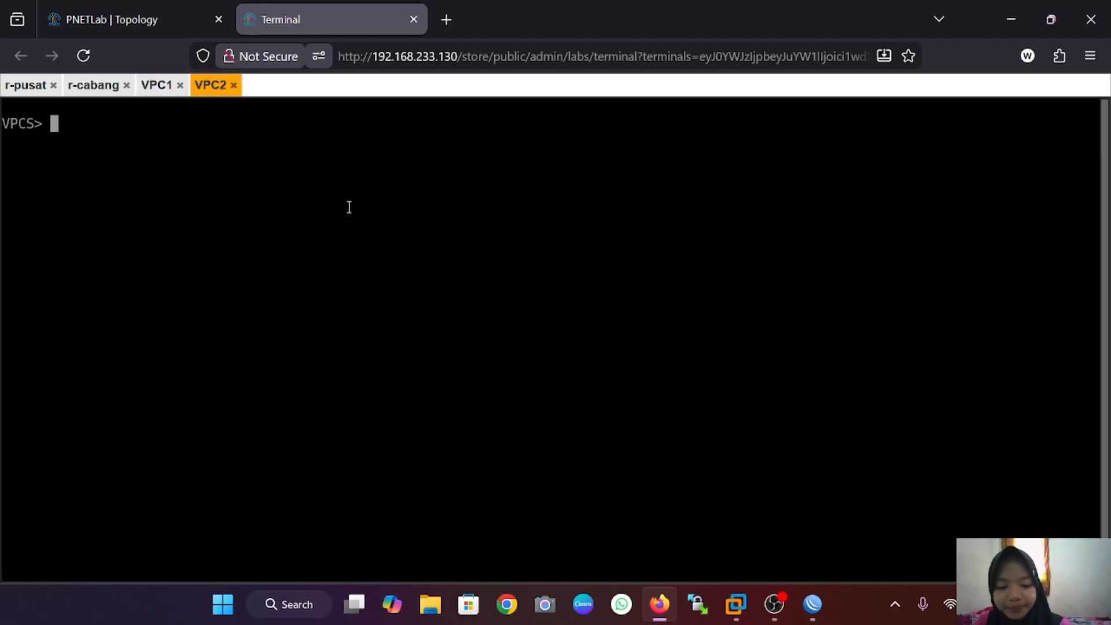
{"action": "type", "text": "ip 19"}
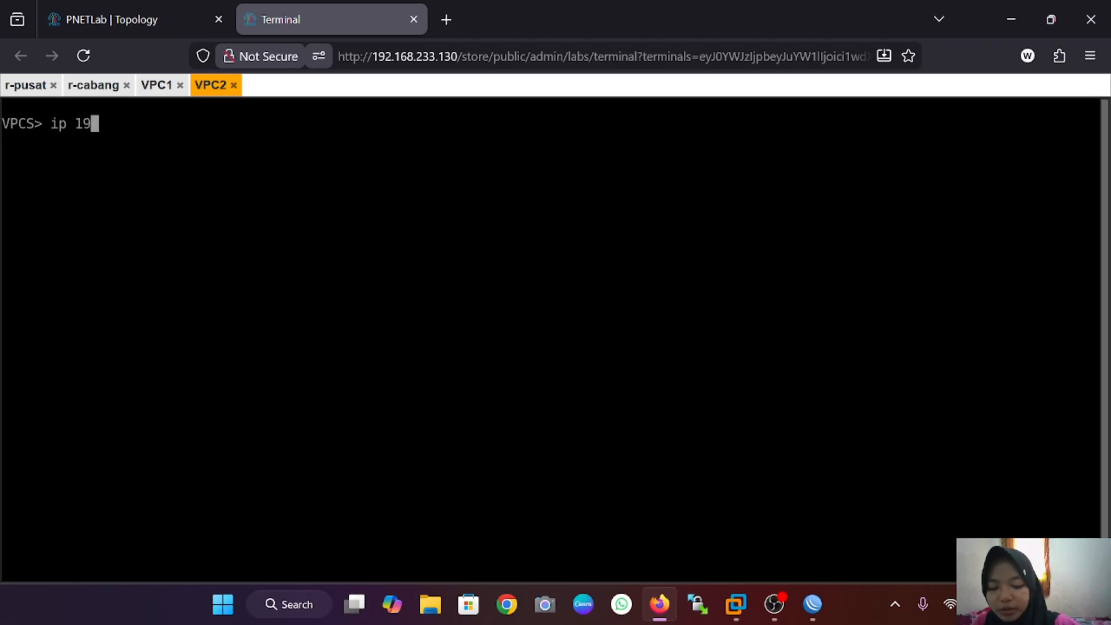
{"action": "type", "text": "2.168"}
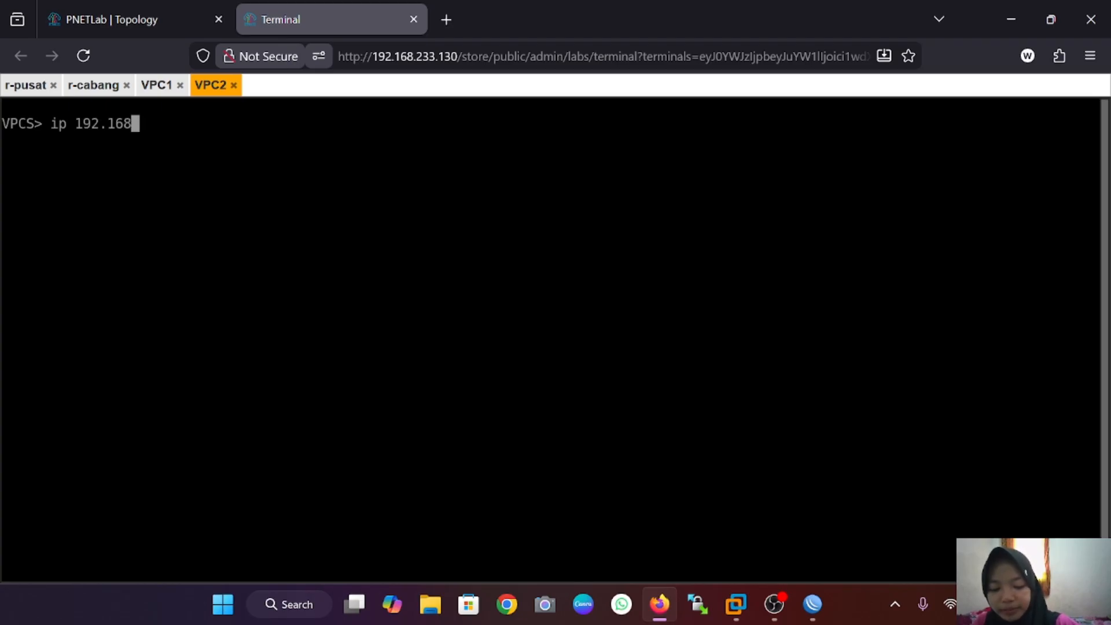
{"action": "type", "text": ".1."}
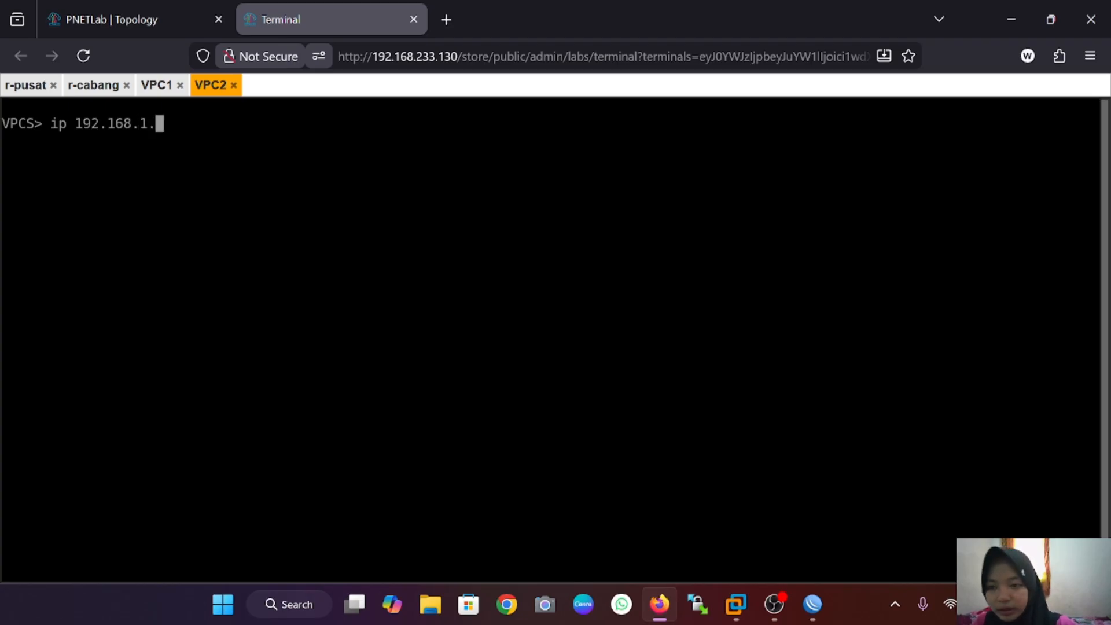
{"action": "type", "text": "7/24"}
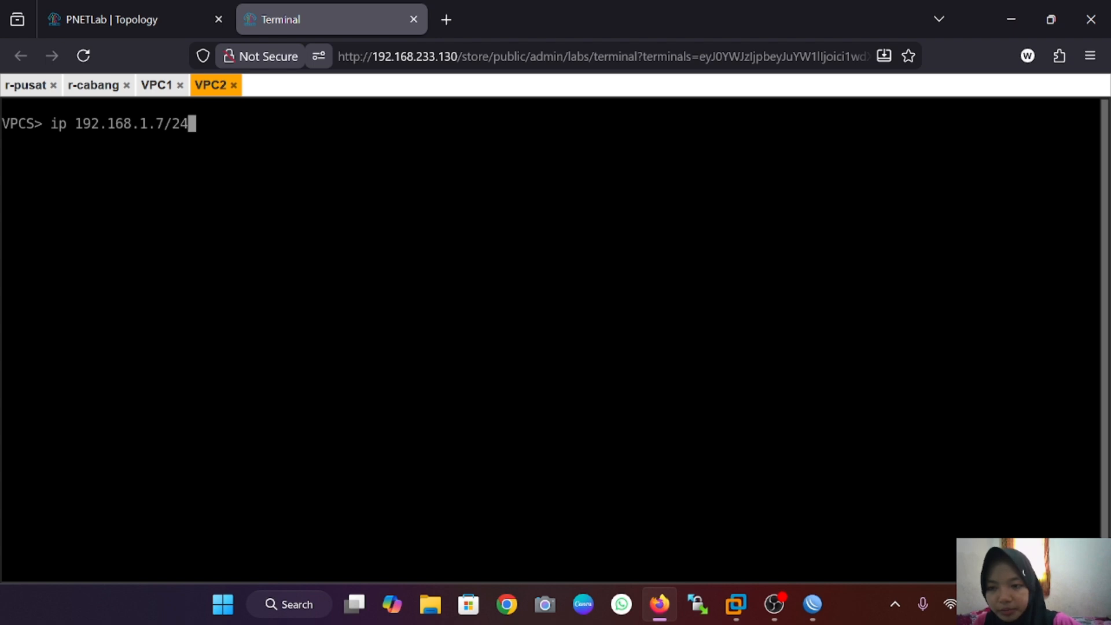
{"action": "type", "text": " 192."}
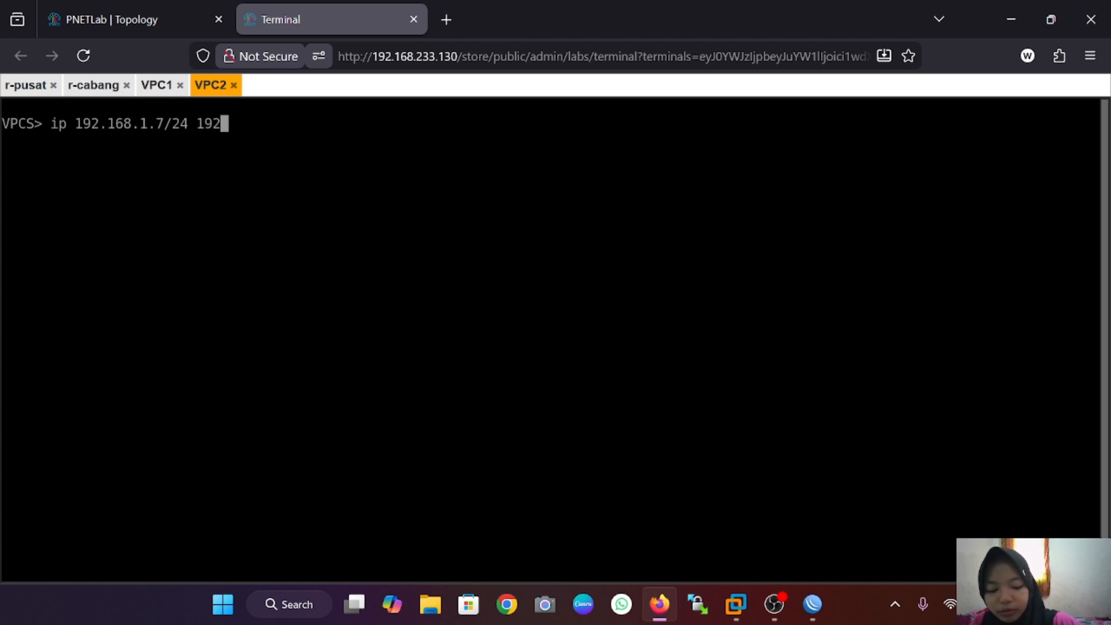
{"action": "type", "text": "168.1"}
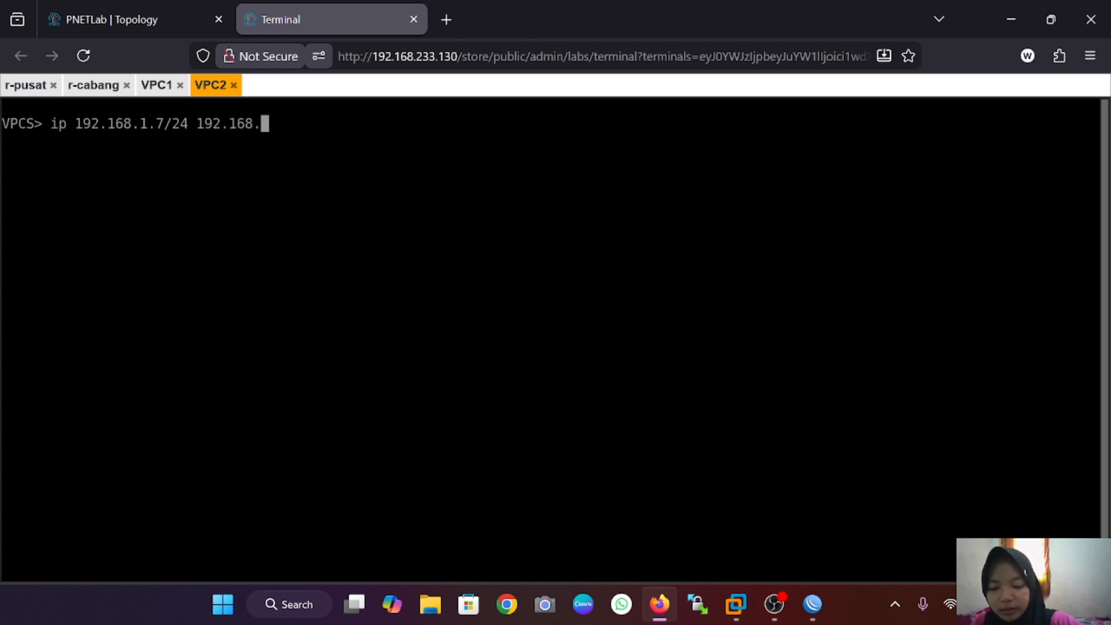
{"action": "type", "text": ".1/24"}
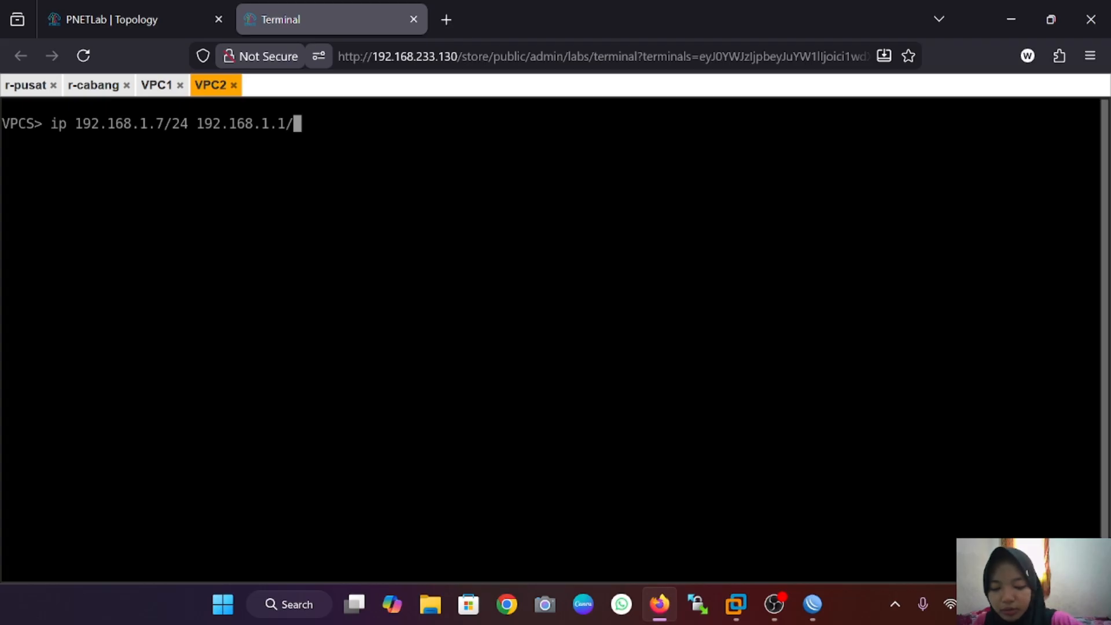
{"action": "key", "text": "Return"}
{"action": "key", "text": "Up"}
{"action": "key", "text": "Left"}
{"action": "key", "text": "Left"}
{"action": "key", "text": "Left"}
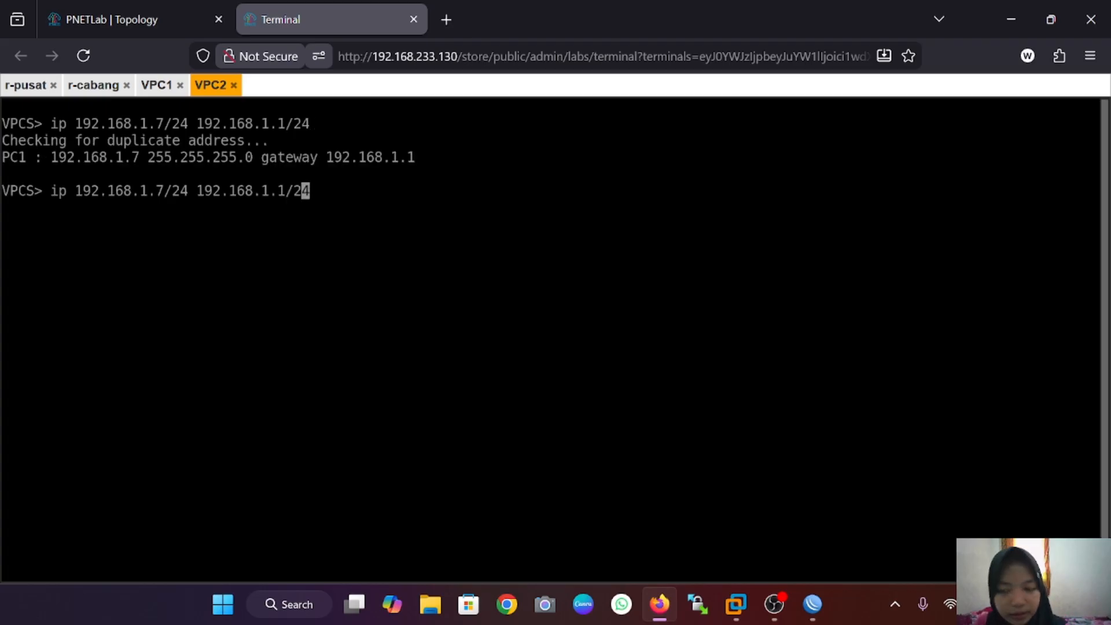
{"action": "key", "text": "BackSpace"}
{"action": "type", "text": "2"}
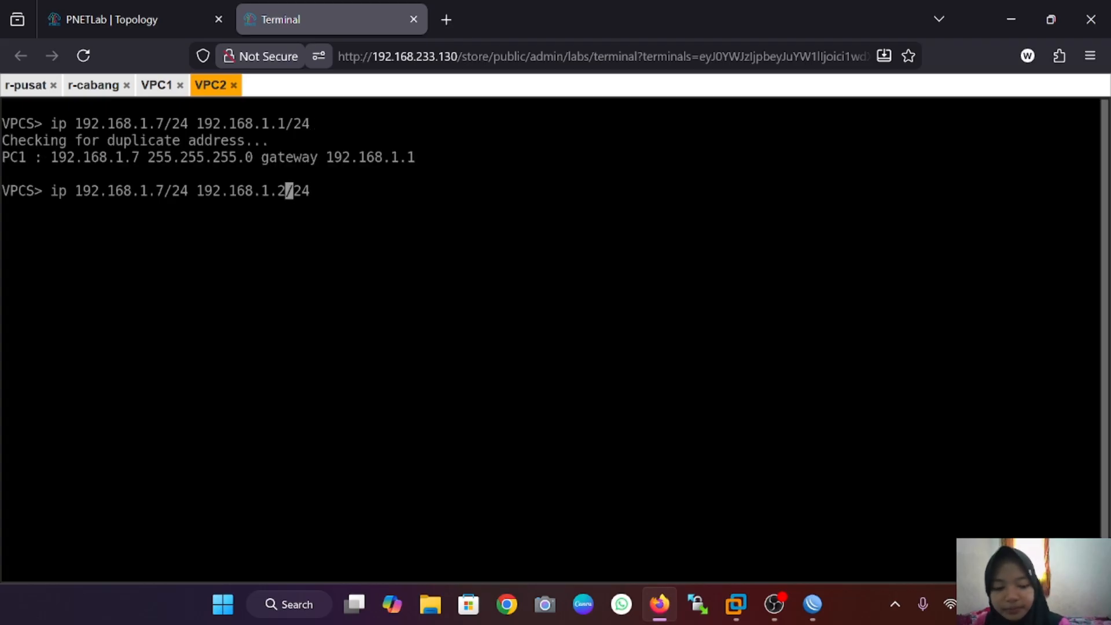
{"action": "key", "text": "Return"}
{"action": "type", "text": "ip "}
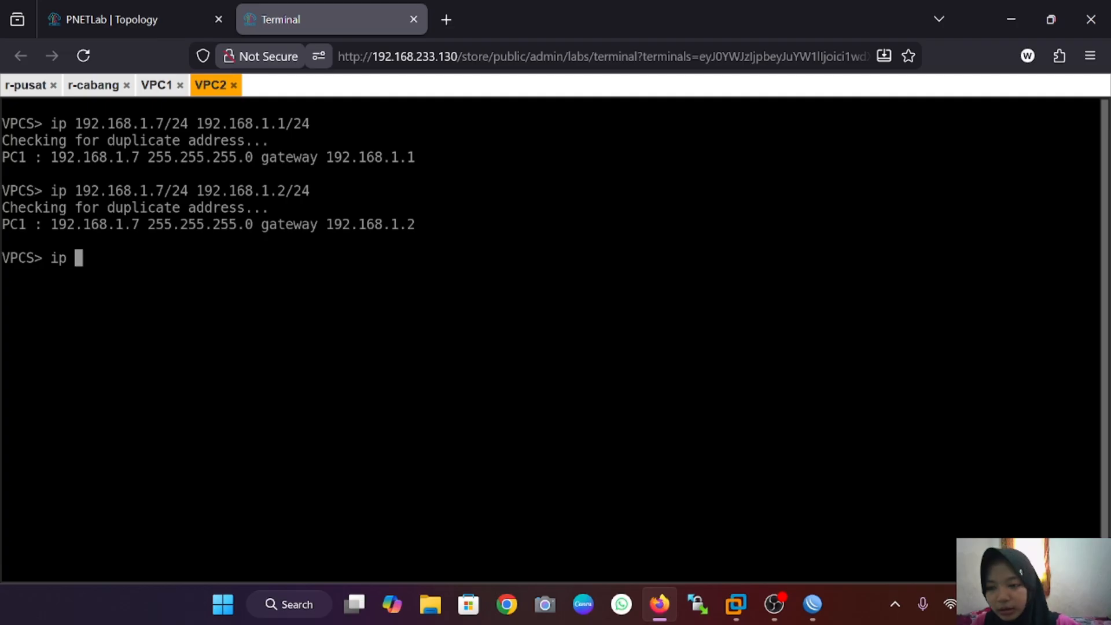
{"action": "type", "text": "dns "}
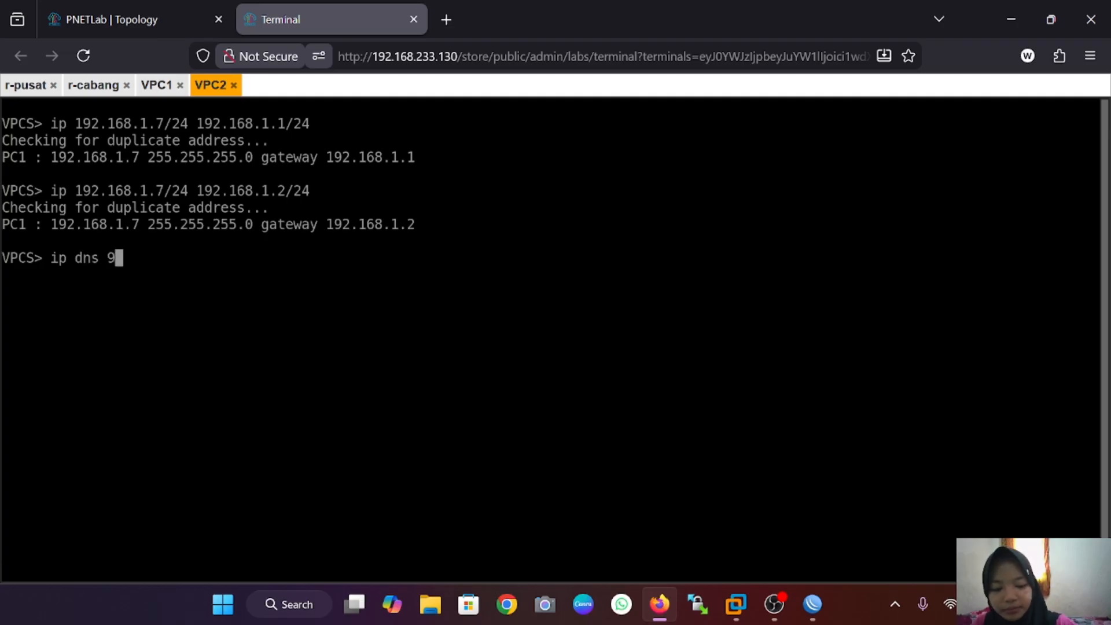
{"action": "type", "text": "8.8.8.8"}
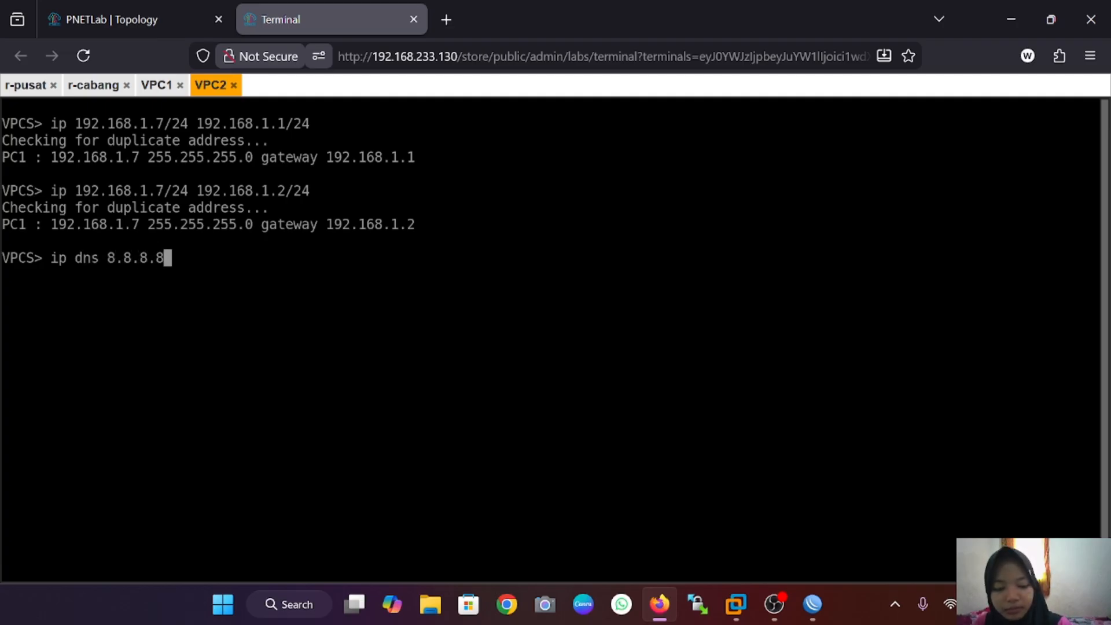
{"action": "key", "text": "Return"}
Step: Ping 8.8.8.8 from VPC2 and stop once replies arrive
{"action": "type", "text": "p"}
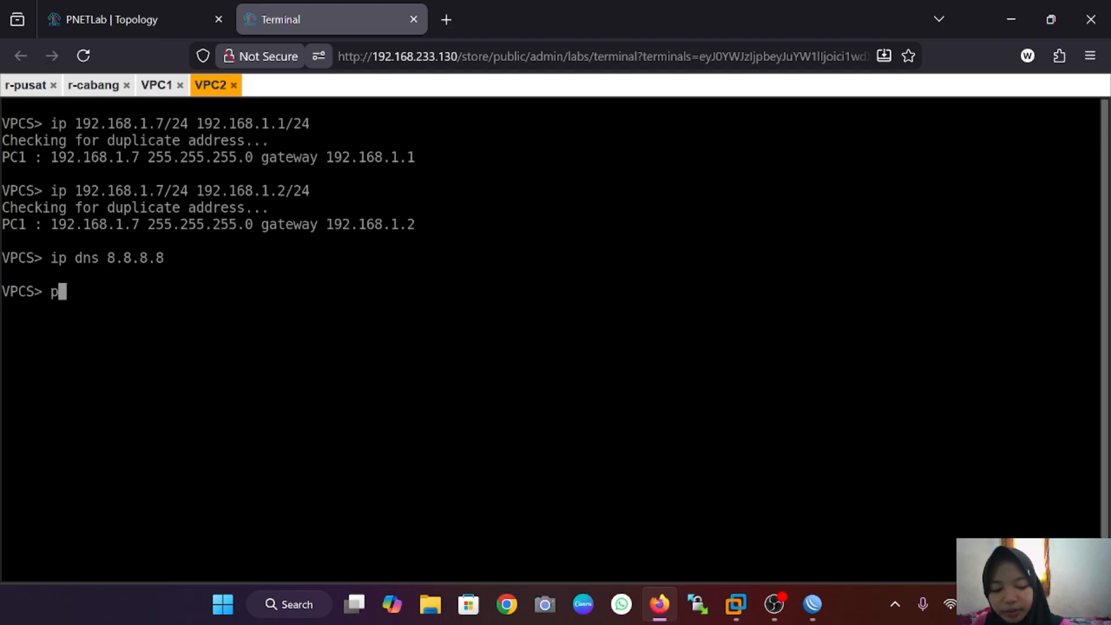
{"action": "type", "text": "ing 8.8.8.8."}
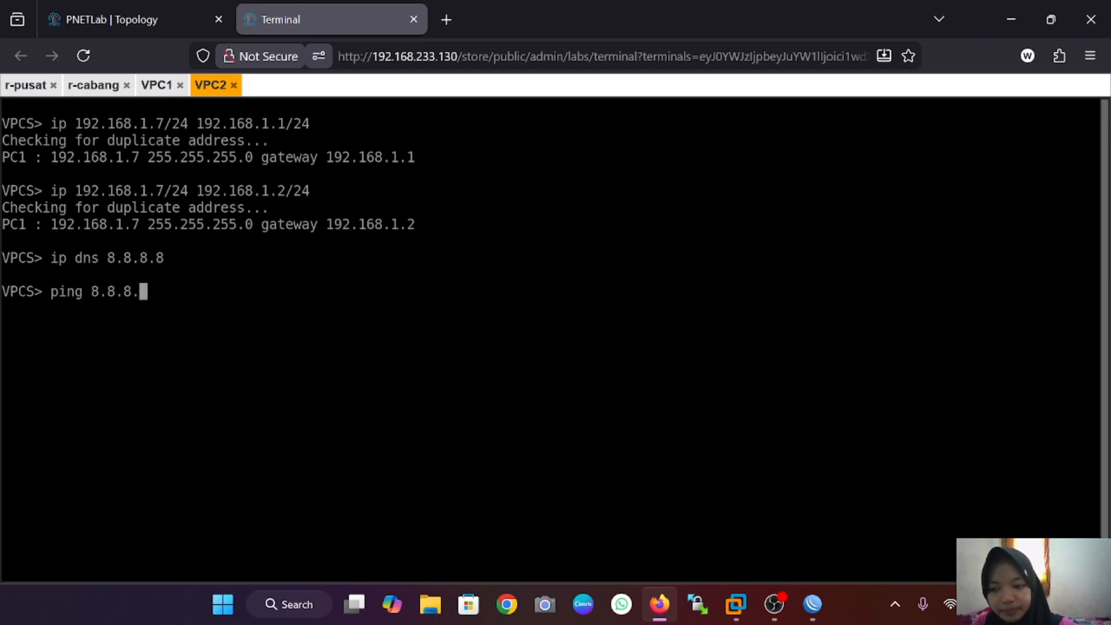
{"action": "key", "text": "Return"}
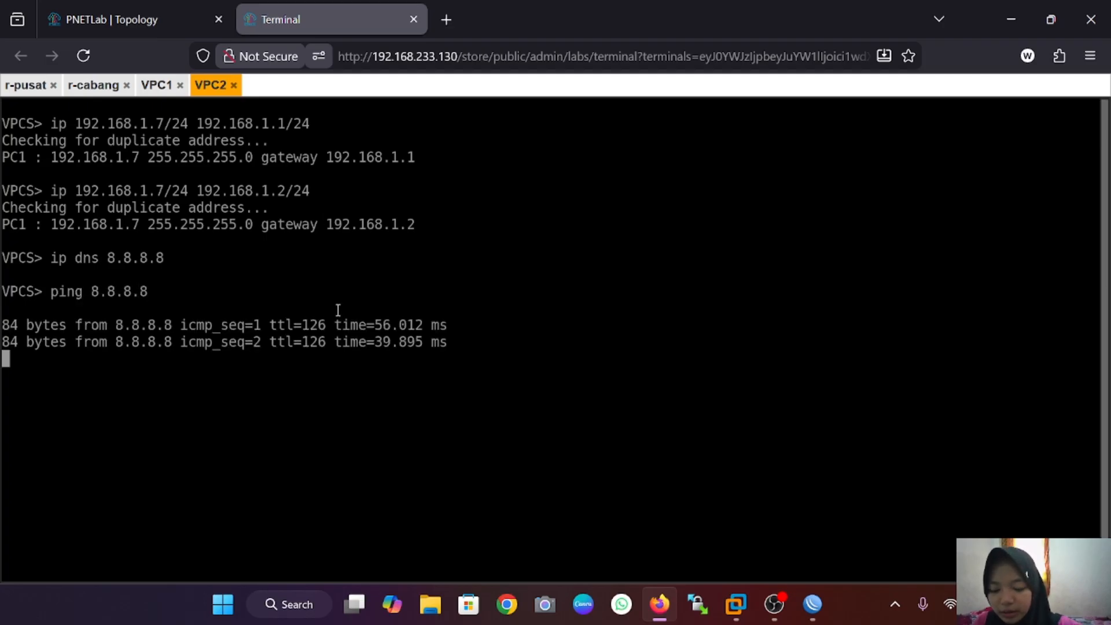
{"action": "key", "text": "ctrl+c"}
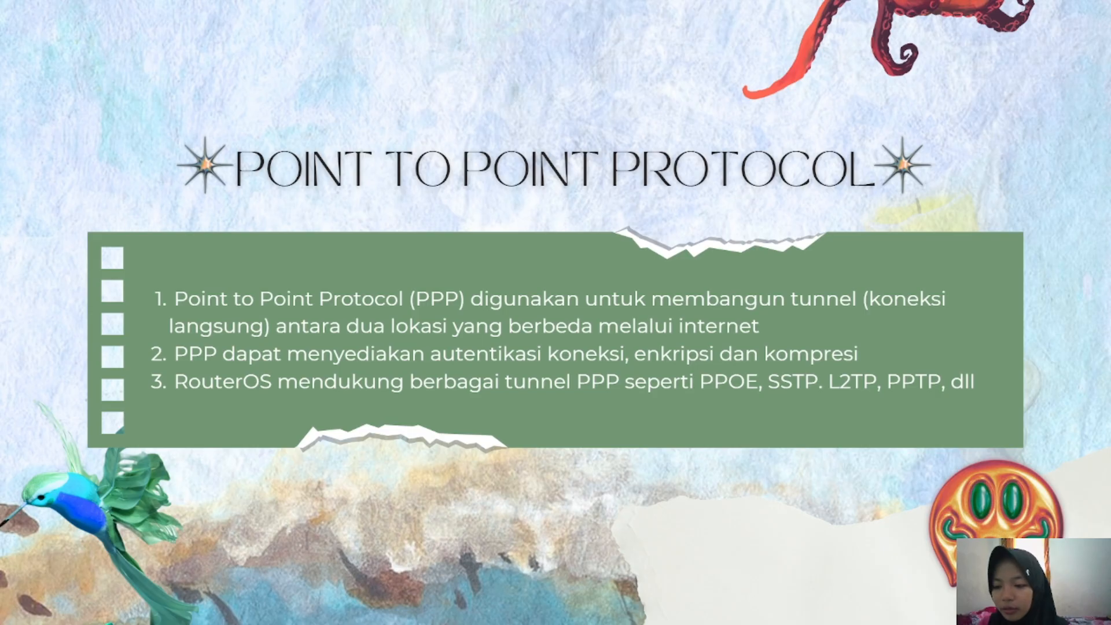
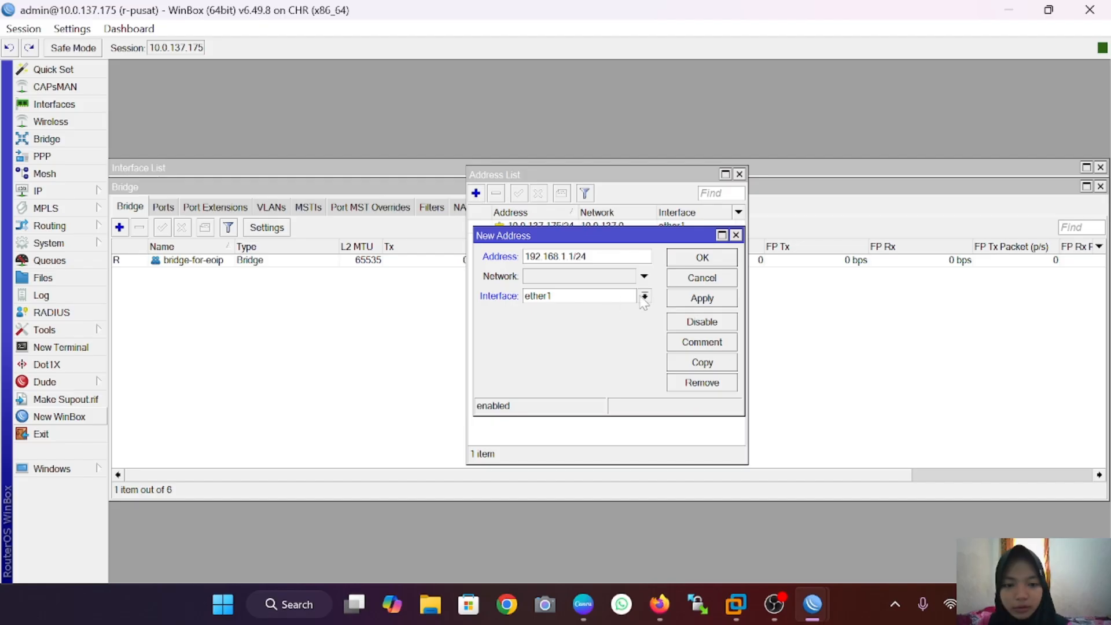
Step: Assign the address 192.168.1.1/24 to ether2 on r-pusat and save it
{"action": "left_click", "coordinate": [644, 297]}
{"action": "left_click", "coordinate": [624, 345]}
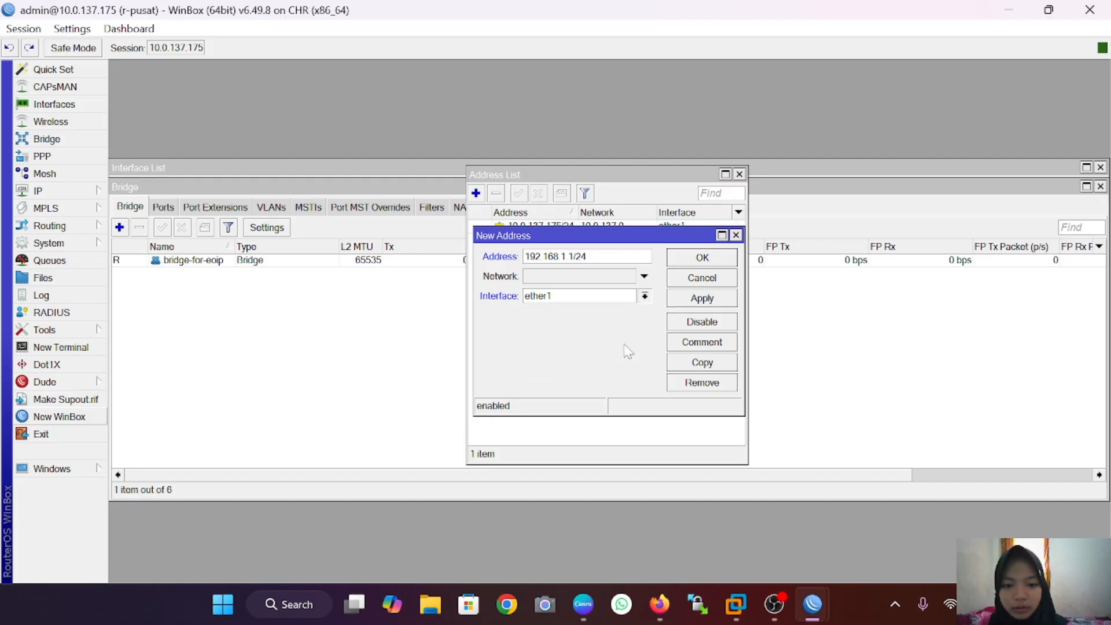
{"action": "left_click", "coordinate": [702, 299]}
{"action": "left_click", "coordinate": [702, 257]}
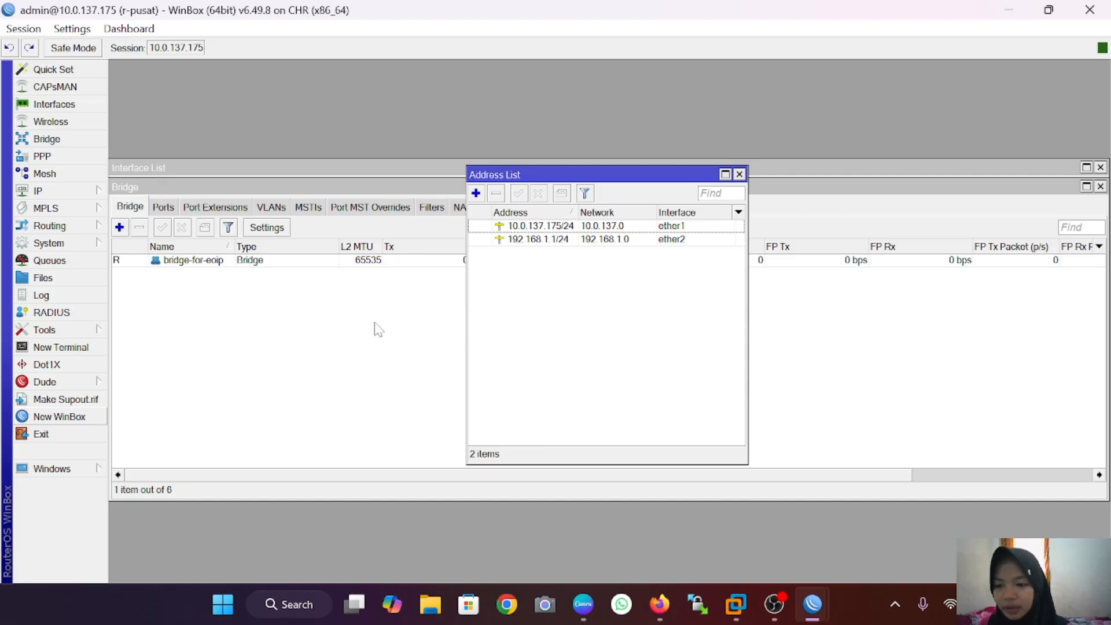
Step: Run DHCP Setup on ether2, accepting the defaults and 00:10:00 lease to create dhcp1 with dhcp_pool0
{"action": "left_click", "coordinate": [67, 199]}
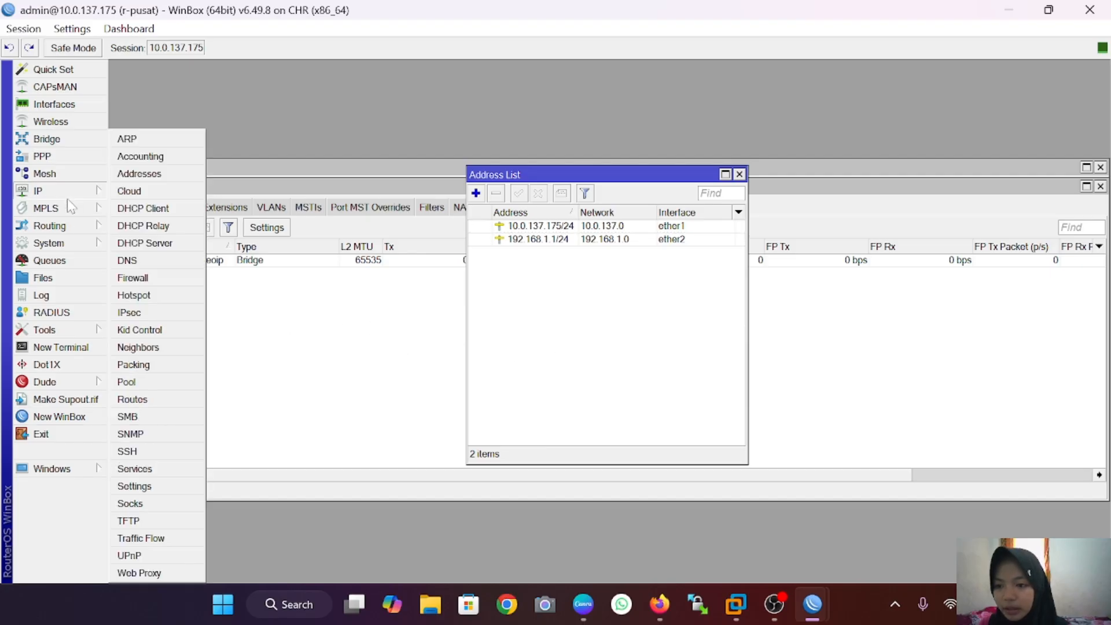
{"action": "left_click", "coordinate": [144, 243]}
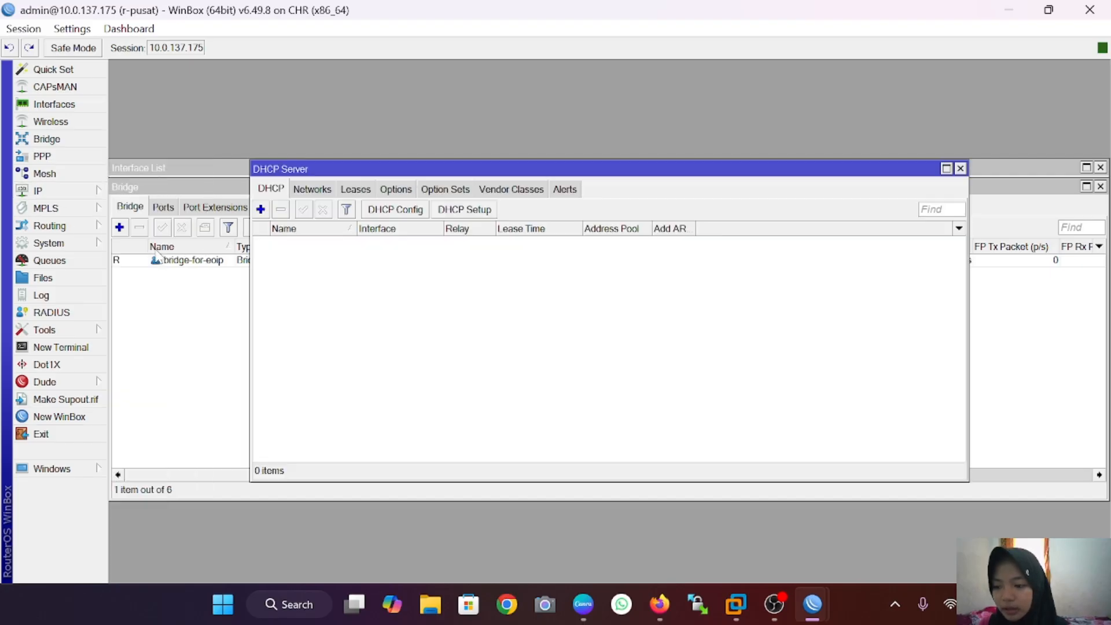
{"action": "left_click", "coordinate": [490, 210]}
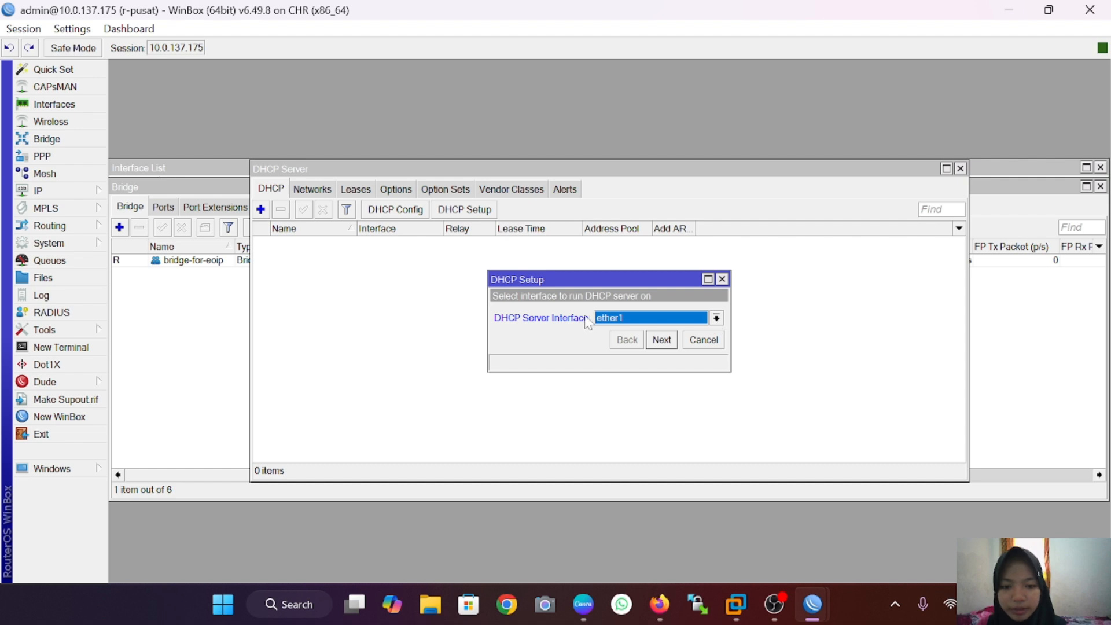
{"action": "left_click", "coordinate": [716, 317]}
{"action": "left_click", "coordinate": [701, 368]}
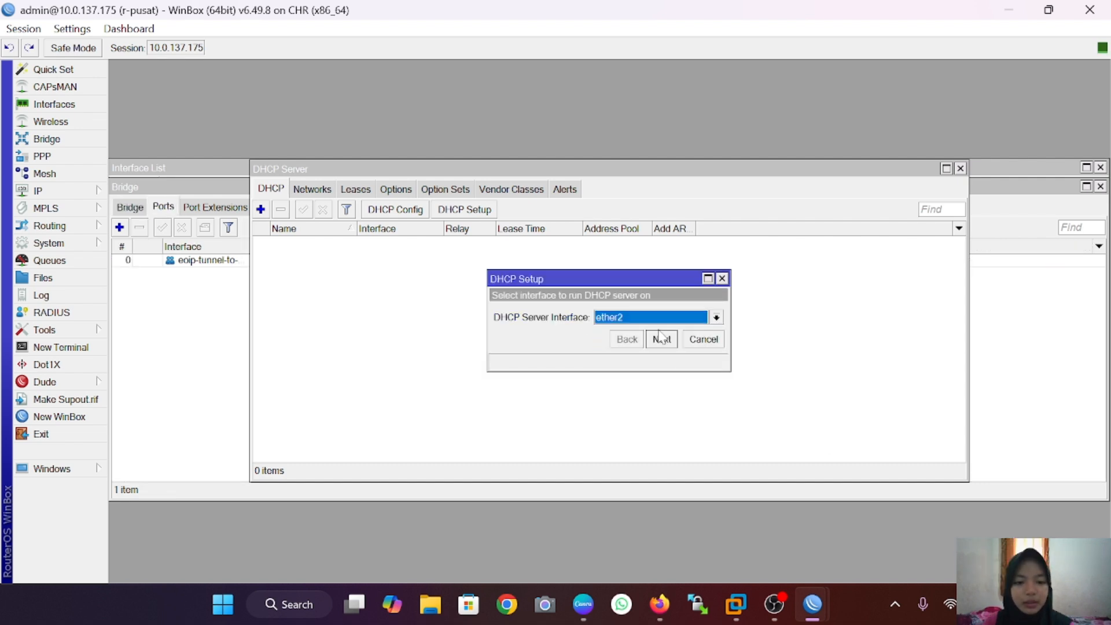
{"action": "left_click", "coordinate": [661, 339]}
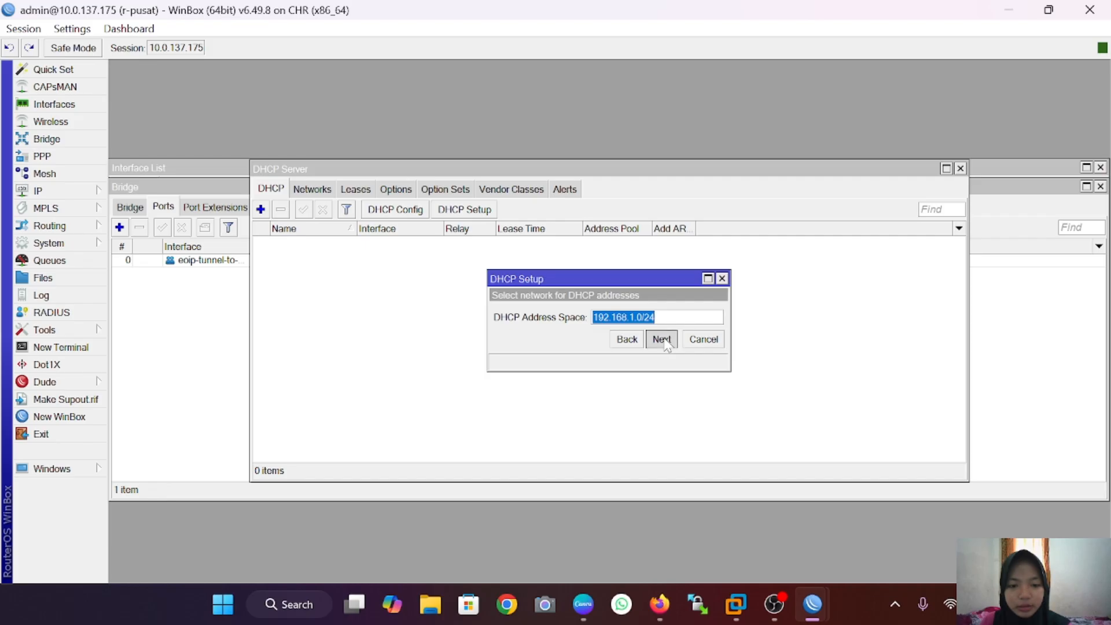
{"action": "left_click", "coordinate": [661, 339]}
{"action": "left_click", "coordinate": [661, 339]}
{"action": "left_click", "coordinate": [665, 342]}
{"action": "left_click", "coordinate": [665, 343]}
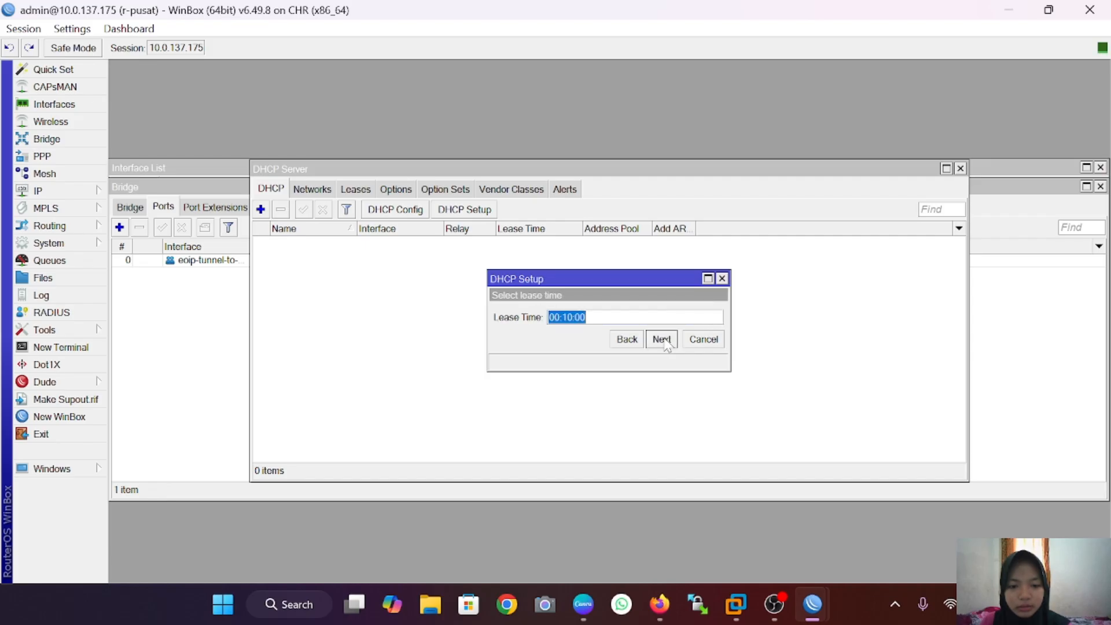
{"action": "left_click", "coordinate": [665, 343]}
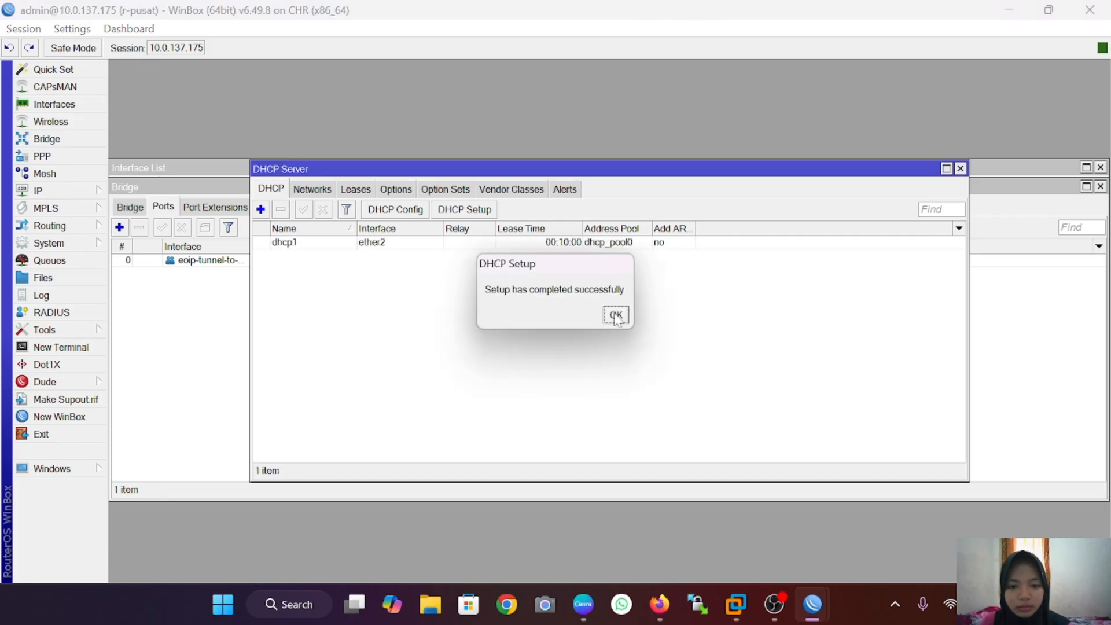
{"action": "left_click", "coordinate": [615, 315]}
{"action": "mouse_move", "coordinate": [806, 586]}
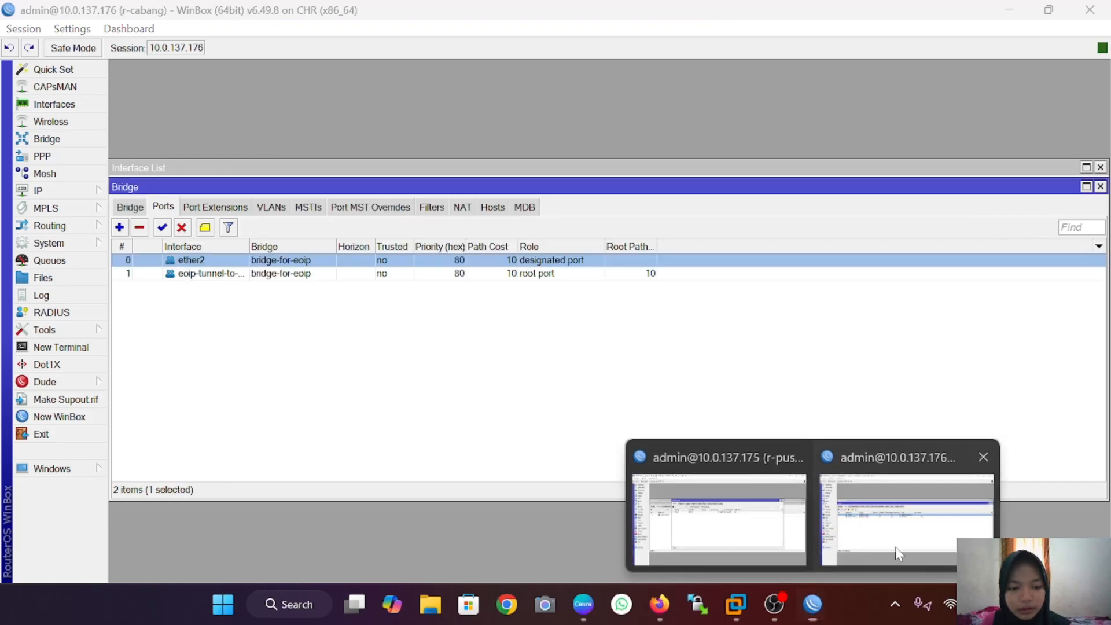
Step: On r-cabang, add 192.168.2.1/24 on ether2, fixing the mistyped 192.168.1.2 first
{"action": "left_click", "coordinate": [894, 549]}
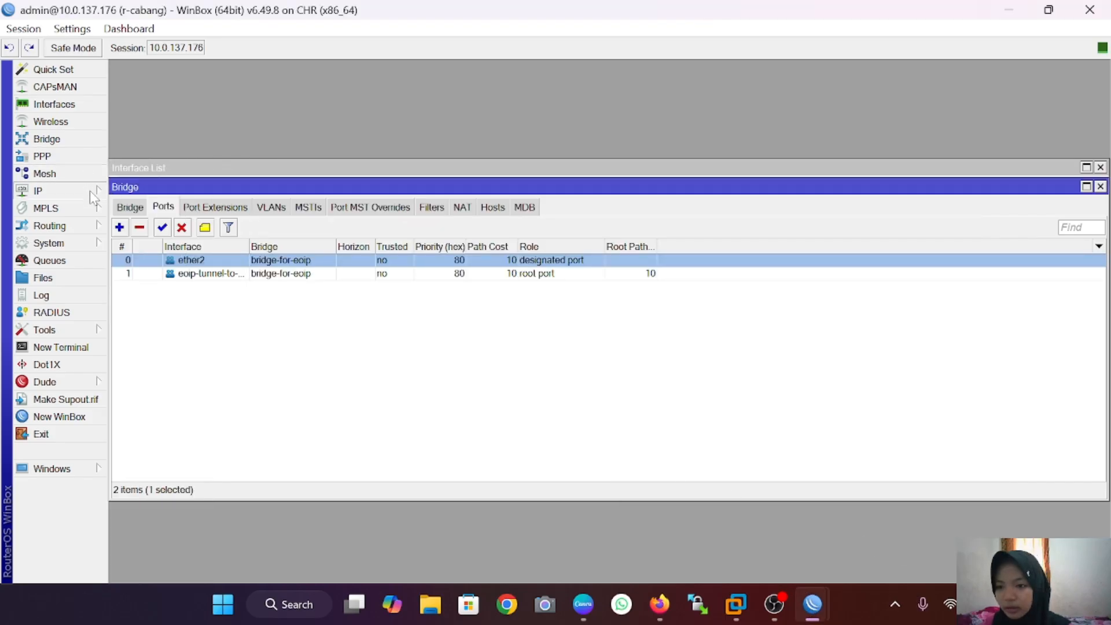
{"action": "mouse_move", "coordinate": [94, 191]}
{"action": "left_click", "coordinate": [138, 174]}
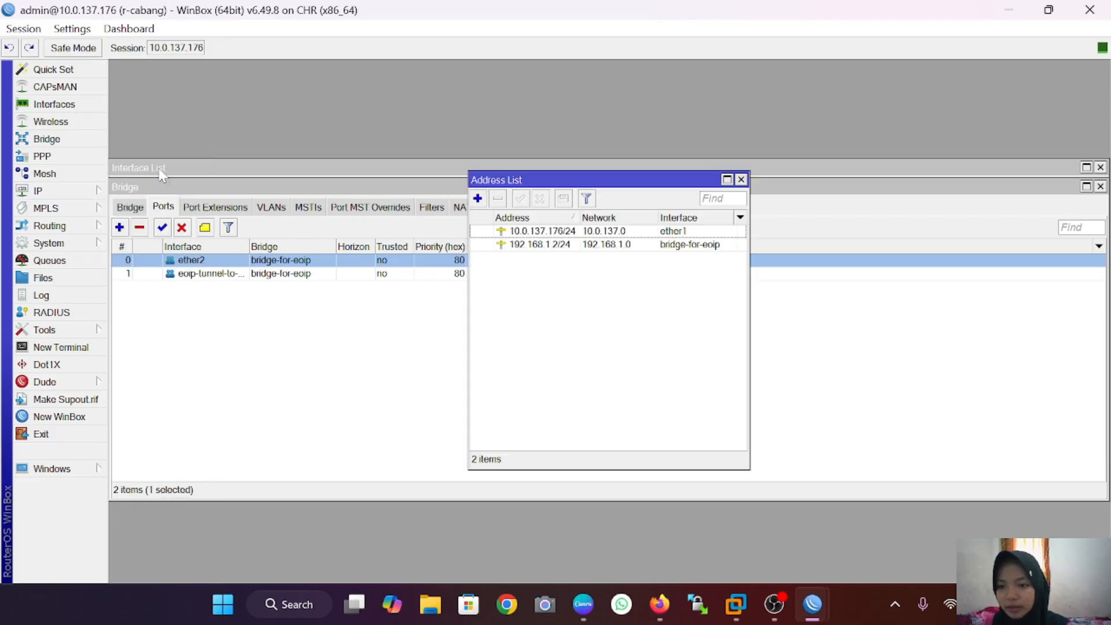
{"action": "left_click", "coordinate": [478, 199]}
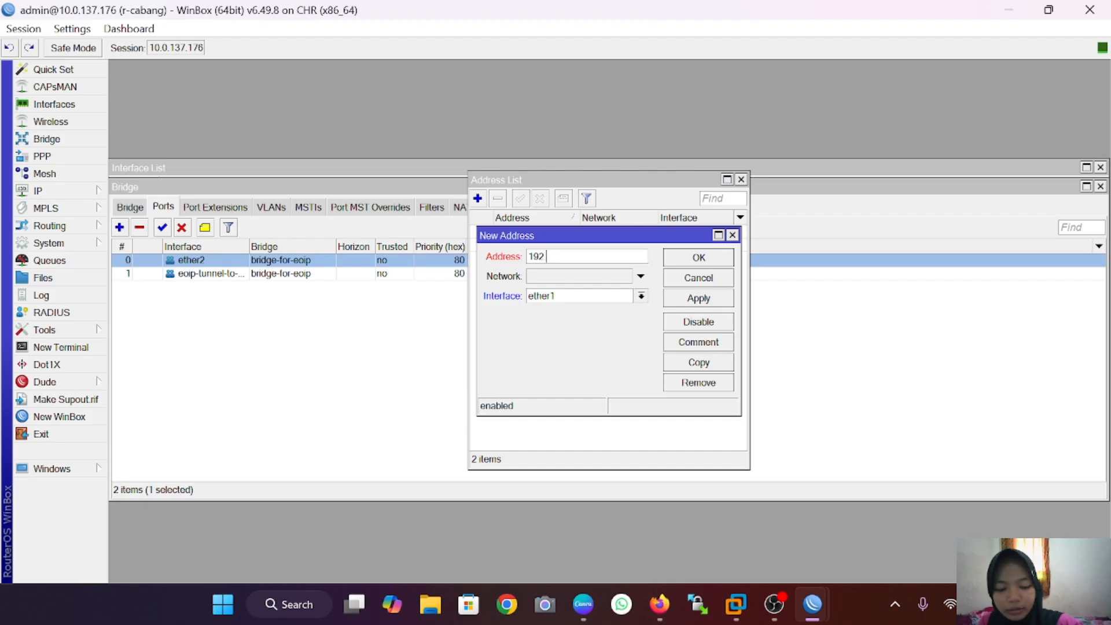
{"action": "type", "text": "192.168"}
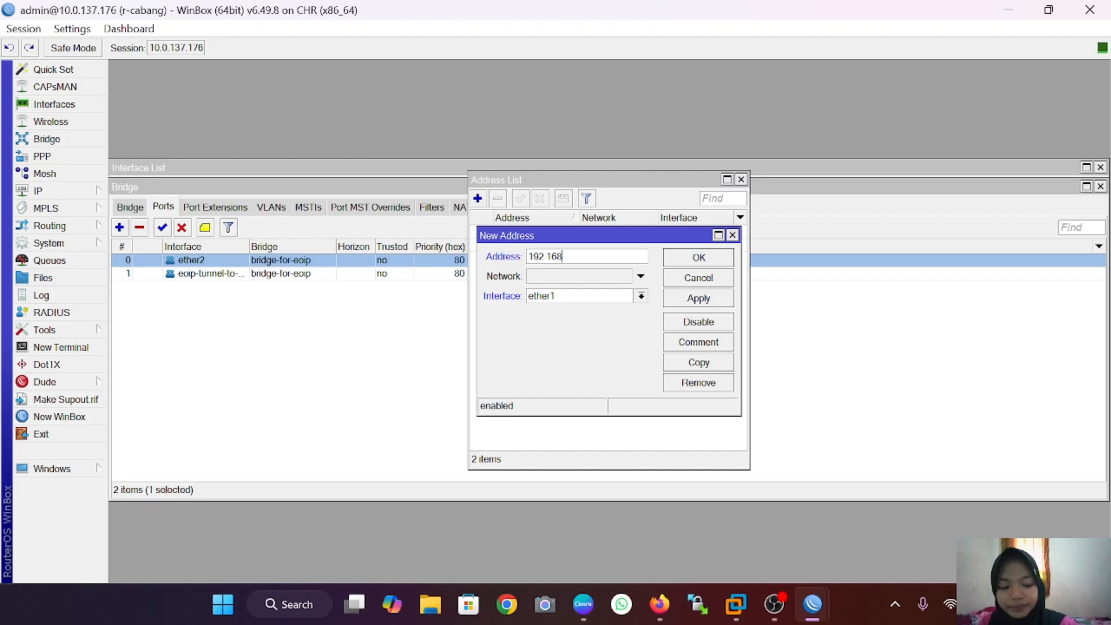
{"action": "type", "text": ".1"}
{"action": "type", "text": ".2/24"}
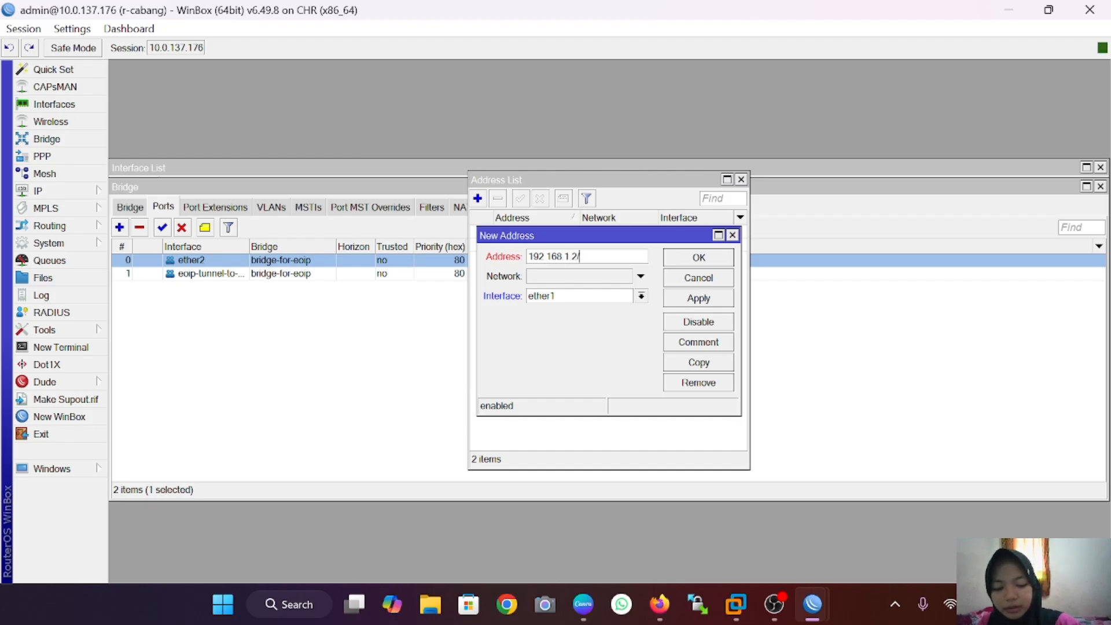
{"action": "key", "text": "BackSpace"}
{"action": "key", "text": "BackSpace"}
{"action": "key", "text": "BackSpace"}
{"action": "key", "text": "BackSpace"}
{"action": "key", "text": "BackSpace"}
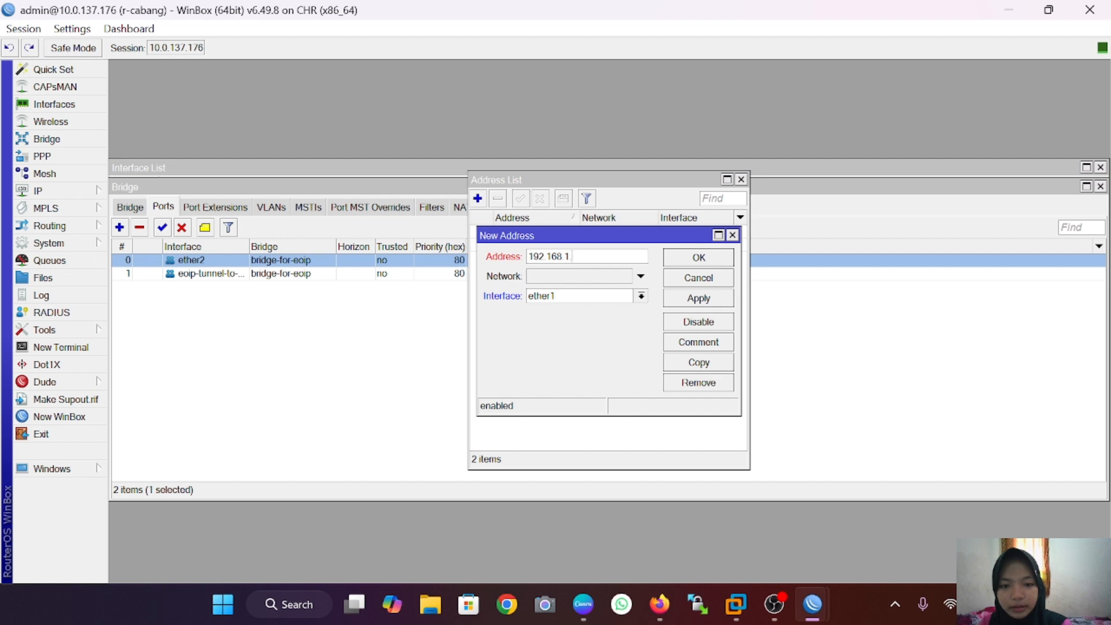
{"action": "type", "text": "2.1"}
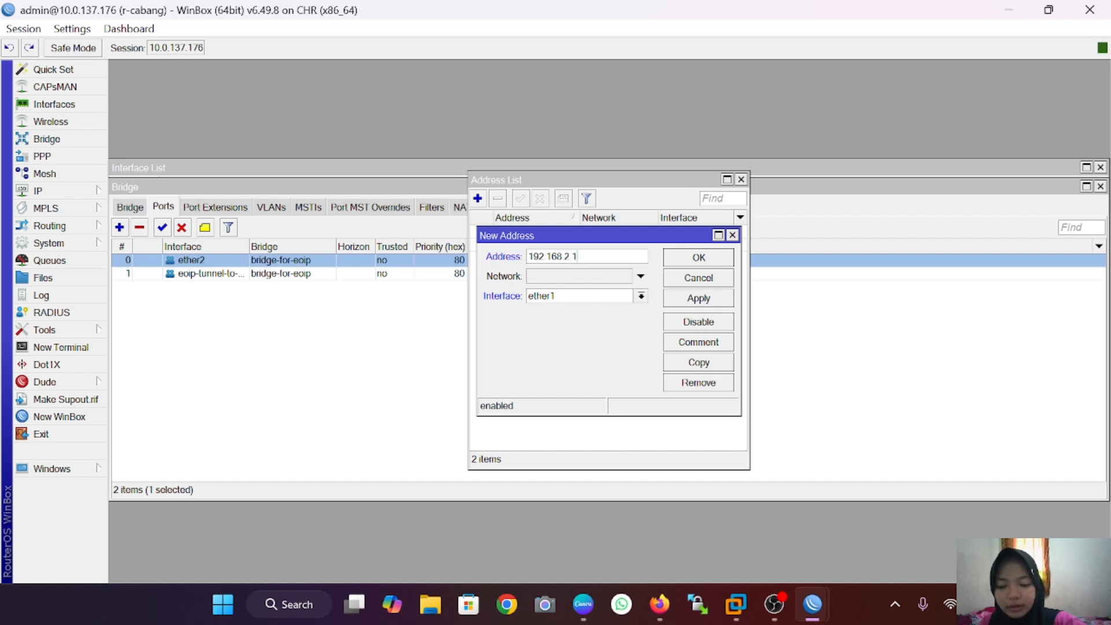
{"action": "type", "text": "/24"}
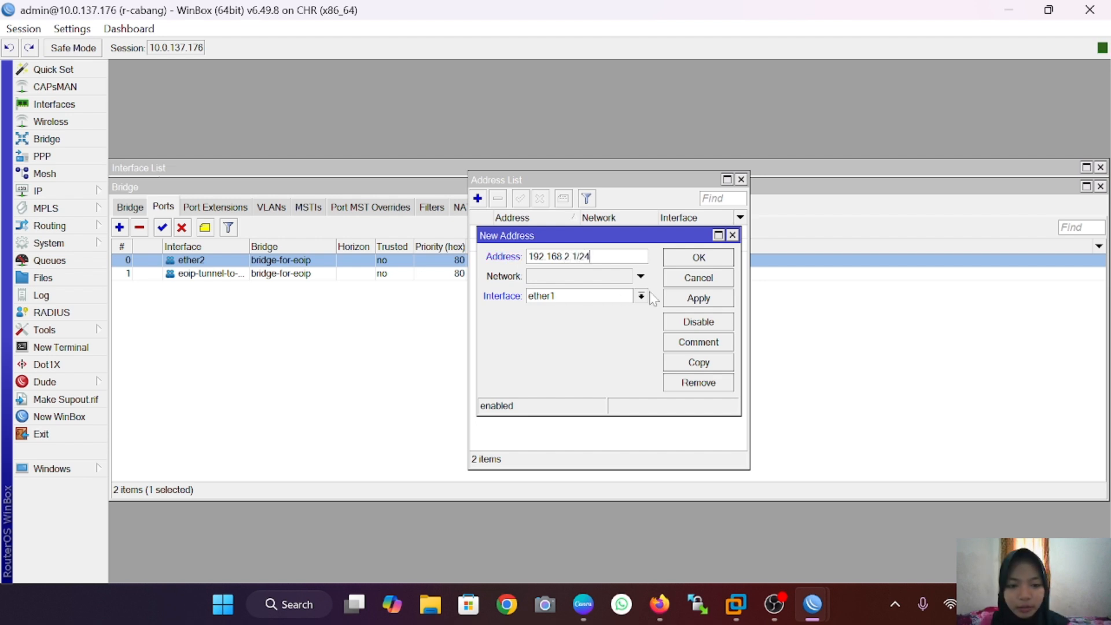
{"action": "left_click", "coordinate": [642, 295]}
{"action": "left_click", "coordinate": [627, 347]}
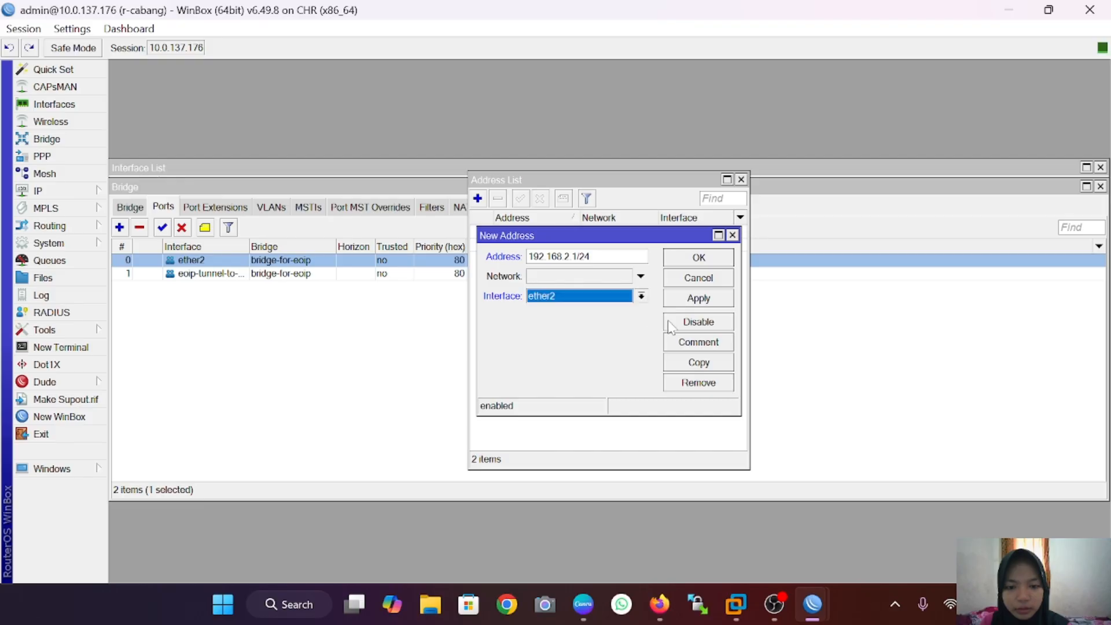
{"action": "left_click", "coordinate": [713, 301]}
{"action": "left_click", "coordinate": [699, 257]}
Step: Run DHCP Setup on r-cabang's ether2, accepting 192.168.2.0/24, DNS 8.8.8.8 and the default lease
{"action": "left_click", "coordinate": [38, 190]}
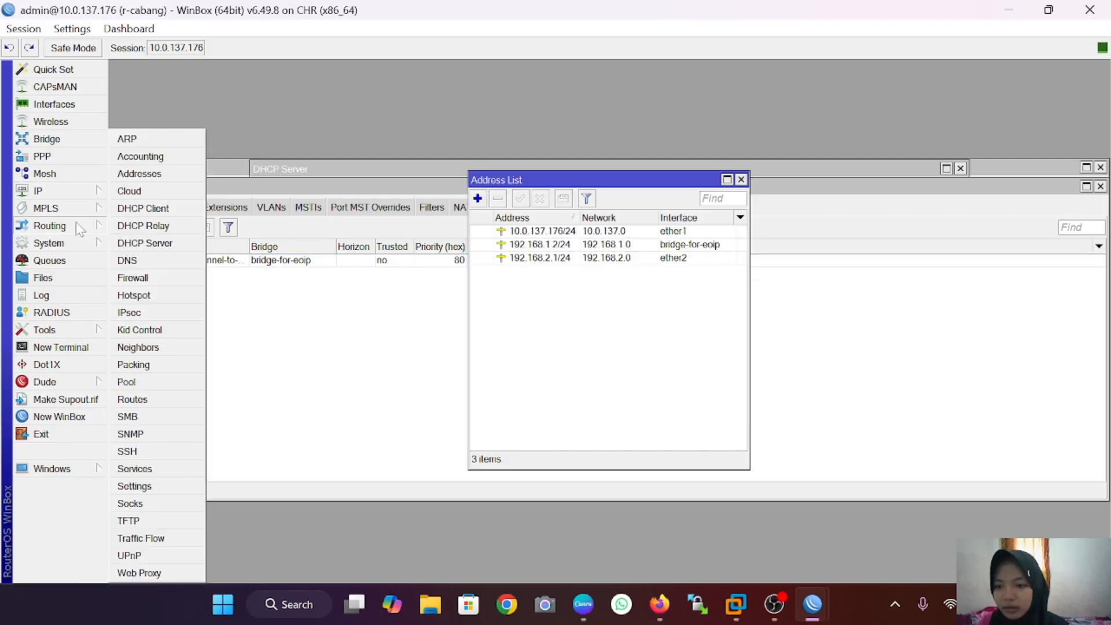
{"action": "left_click", "coordinate": [163, 243]}
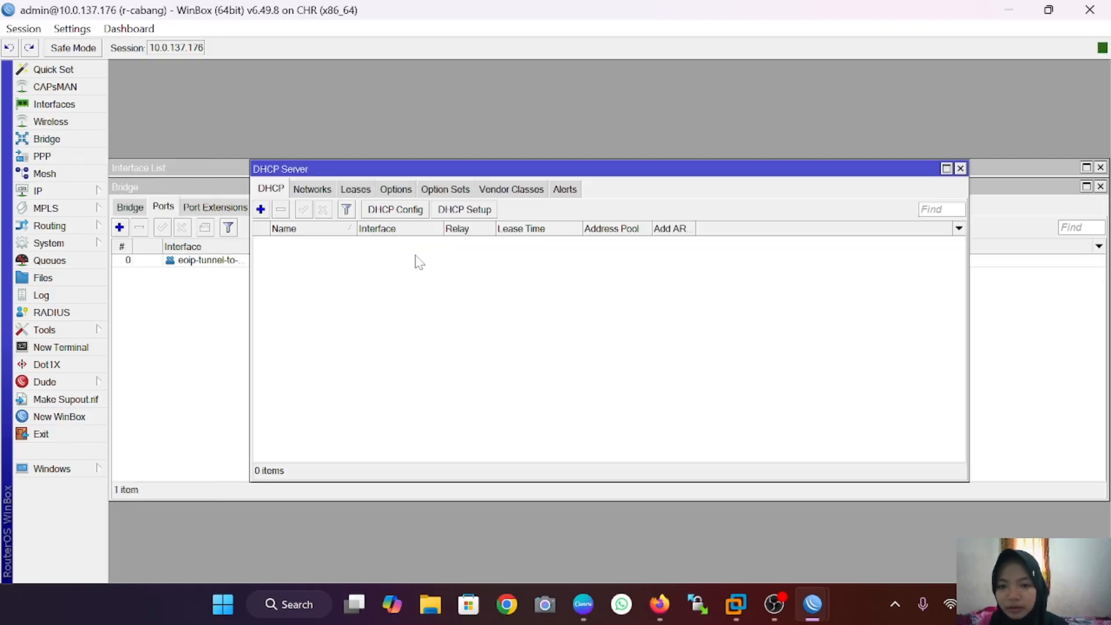
{"action": "left_click", "coordinate": [476, 212]}
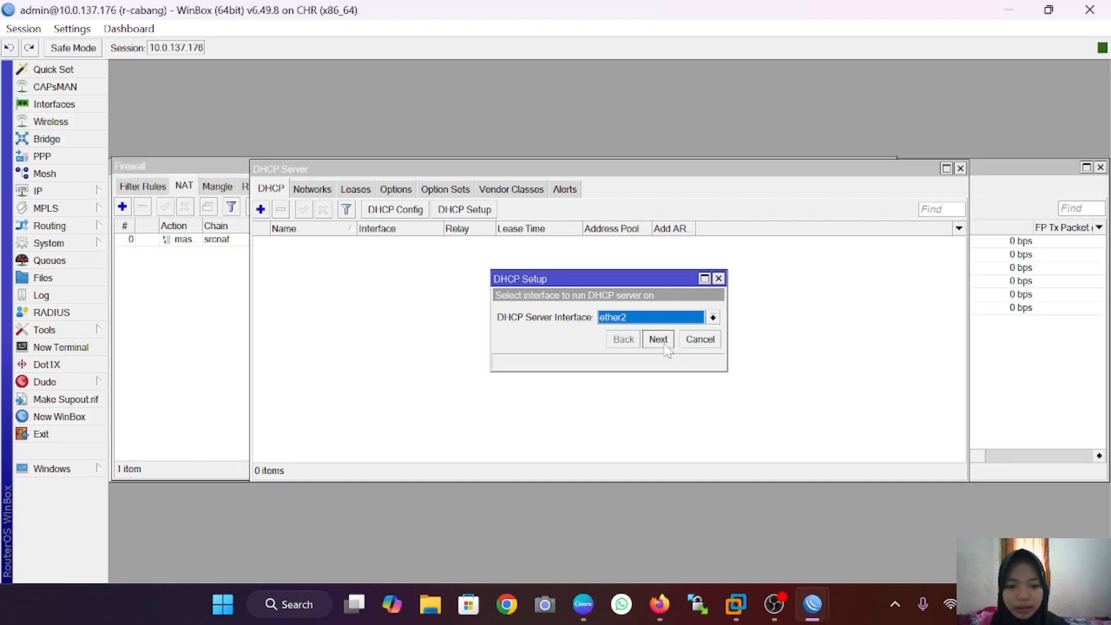
{"action": "left_click", "coordinate": [660, 340]}
{"action": "left_click", "coordinate": [663, 342]}
{"action": "left_click", "coordinate": [663, 342]}
{"action": "left_click", "coordinate": [663, 342]}
{"action": "left_click", "coordinate": [663, 342]}
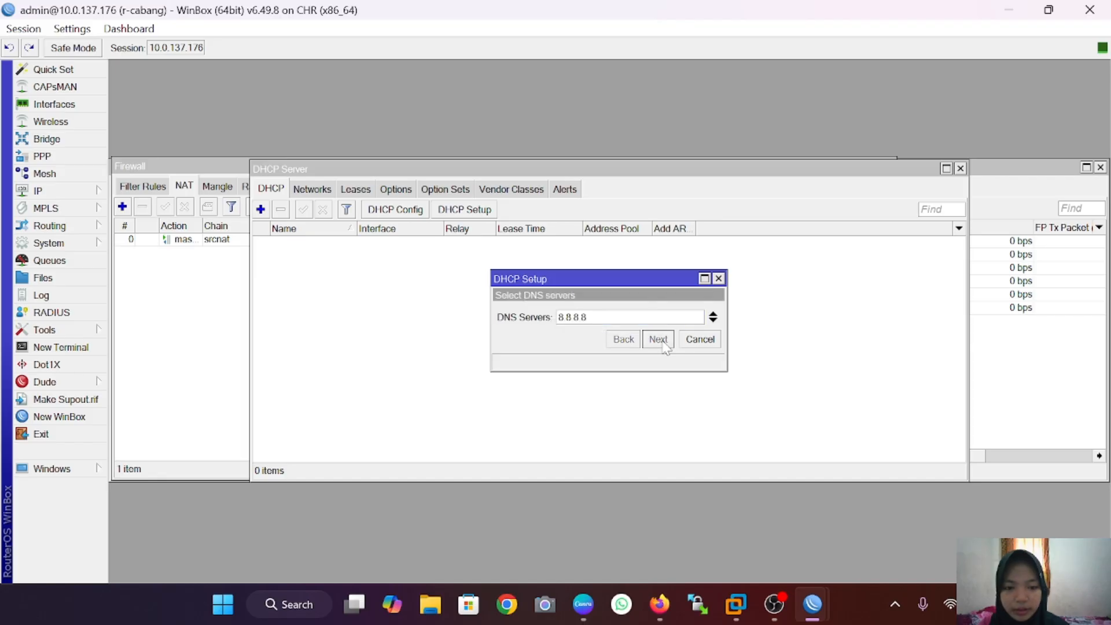
{"action": "left_click", "coordinate": [663, 342]}
{"action": "left_click", "coordinate": [659, 339]}
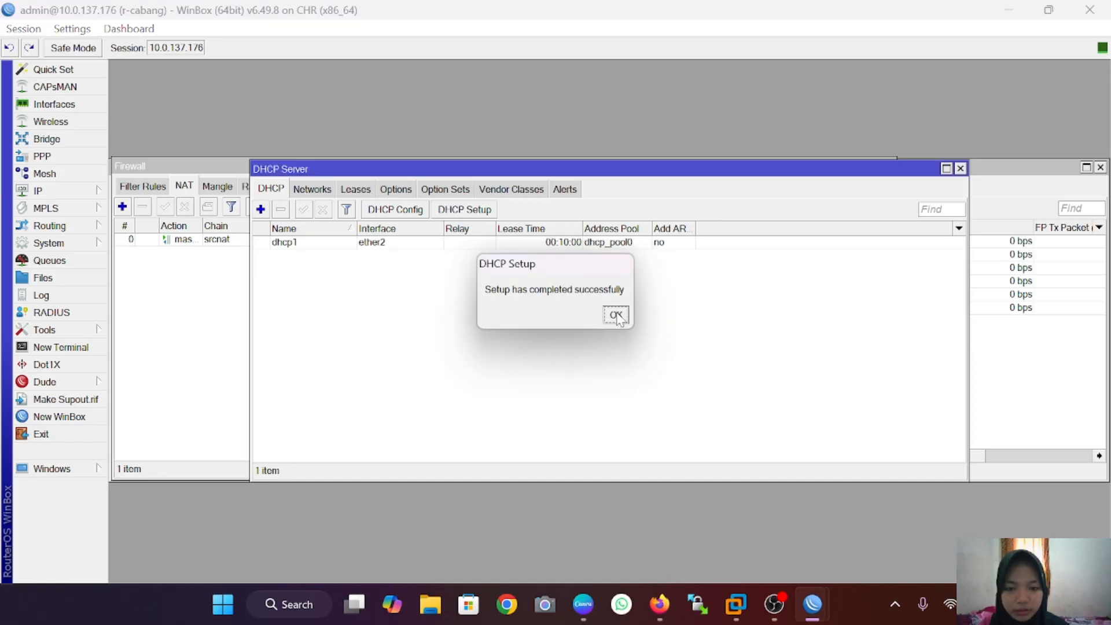
{"action": "left_click", "coordinate": [615, 314]}
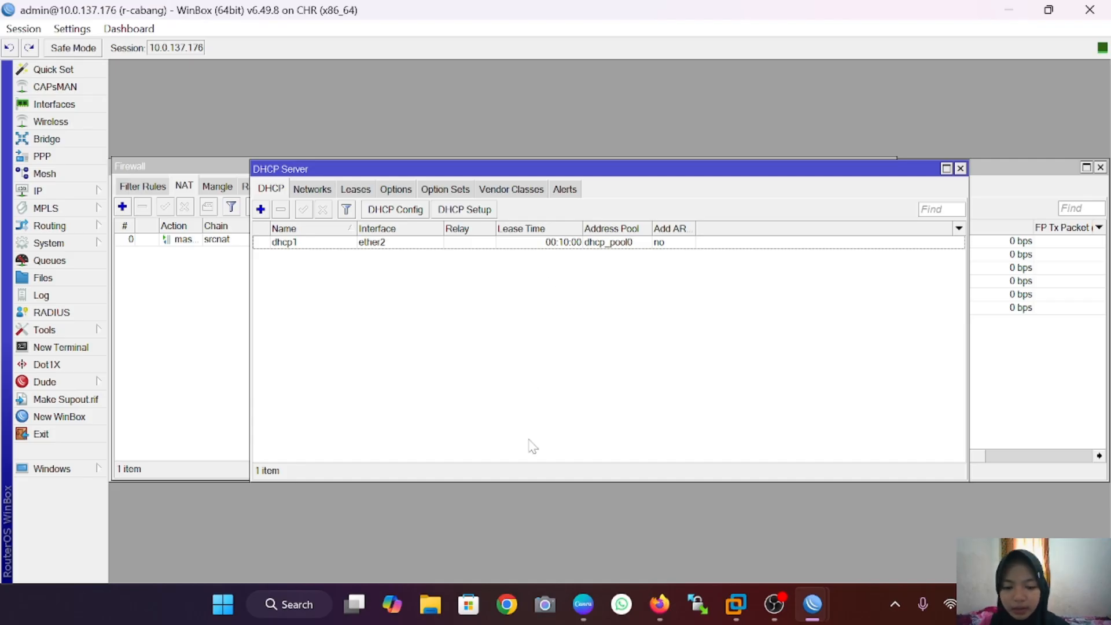
Step: Run ip dhcp on VPC1 in the lab terminal, obtaining 192.168.1.254/24
{"action": "mouse_move", "coordinate": [659, 605]}
{"action": "left_click", "coordinate": [655, 526]}
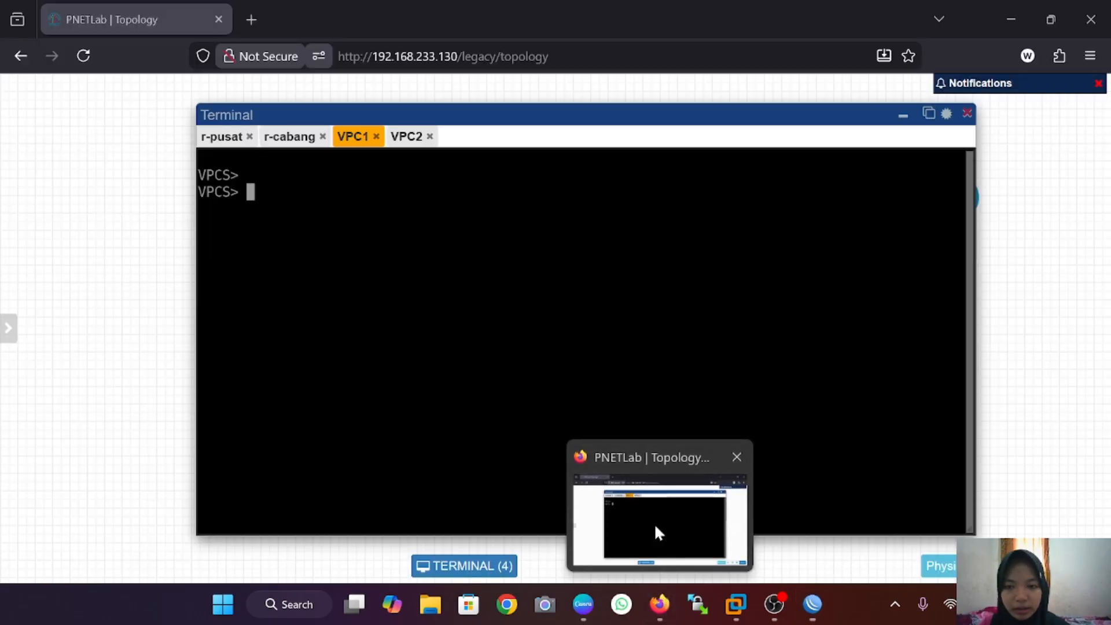
{"action": "type", "text": "ip dhcp"}
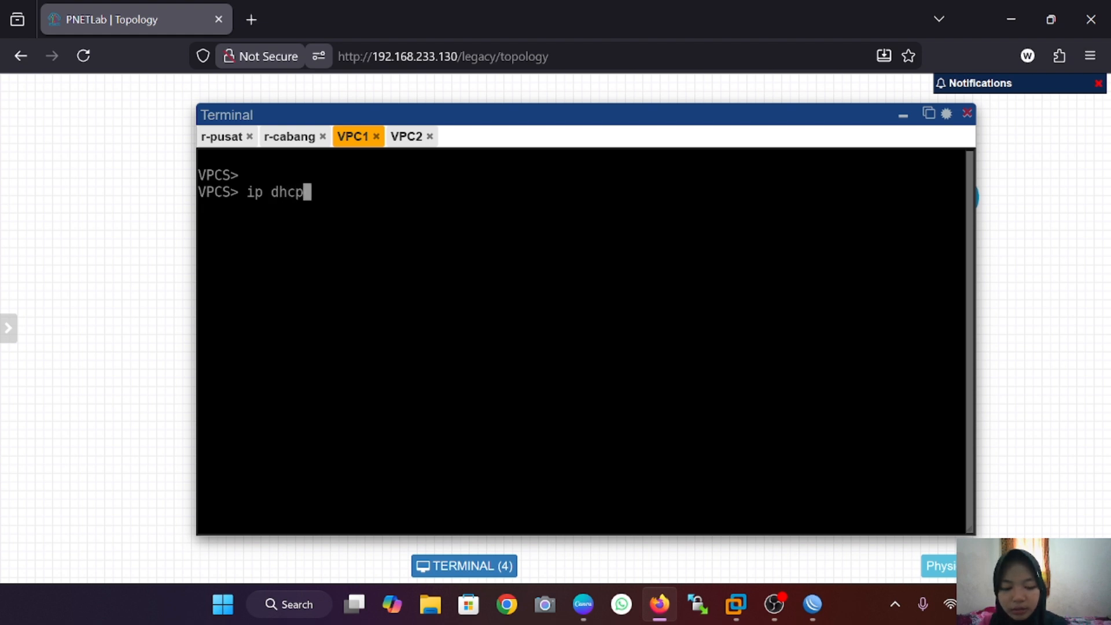
{"action": "key", "text": "Return"}
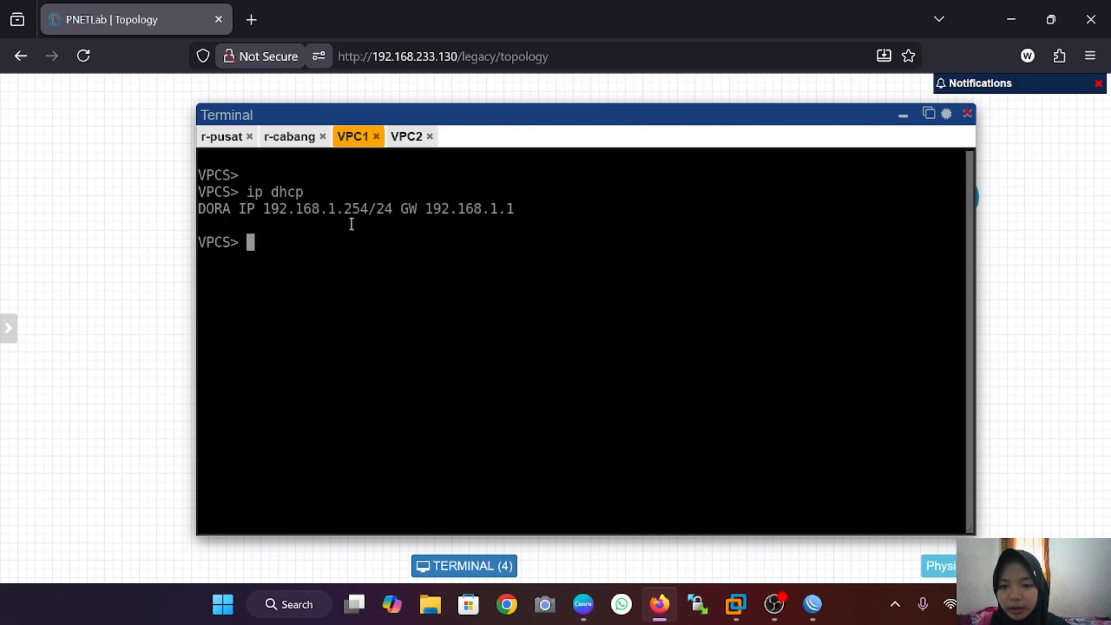
Step: Run ip dhcp on VPC2, receiving 192.168.2.254/24 with gateway 192.168.2.1
{"action": "left_click", "coordinate": [404, 138]}
{"action": "type", "text": "i"}
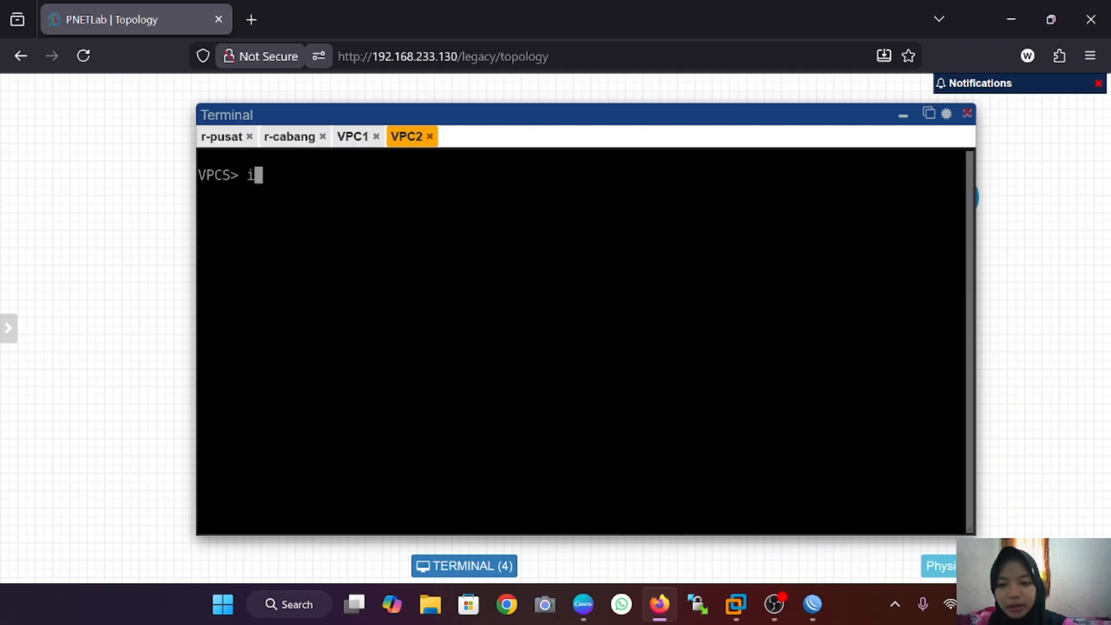
{"action": "type", "text": "p dhcp"}
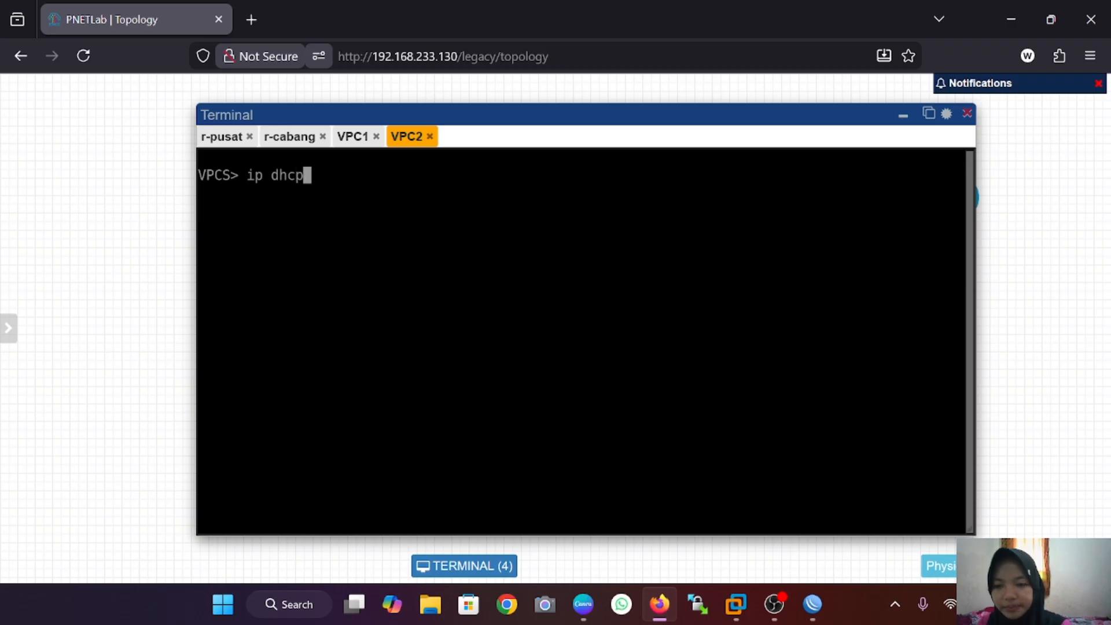
{"action": "key", "text": "Return"}
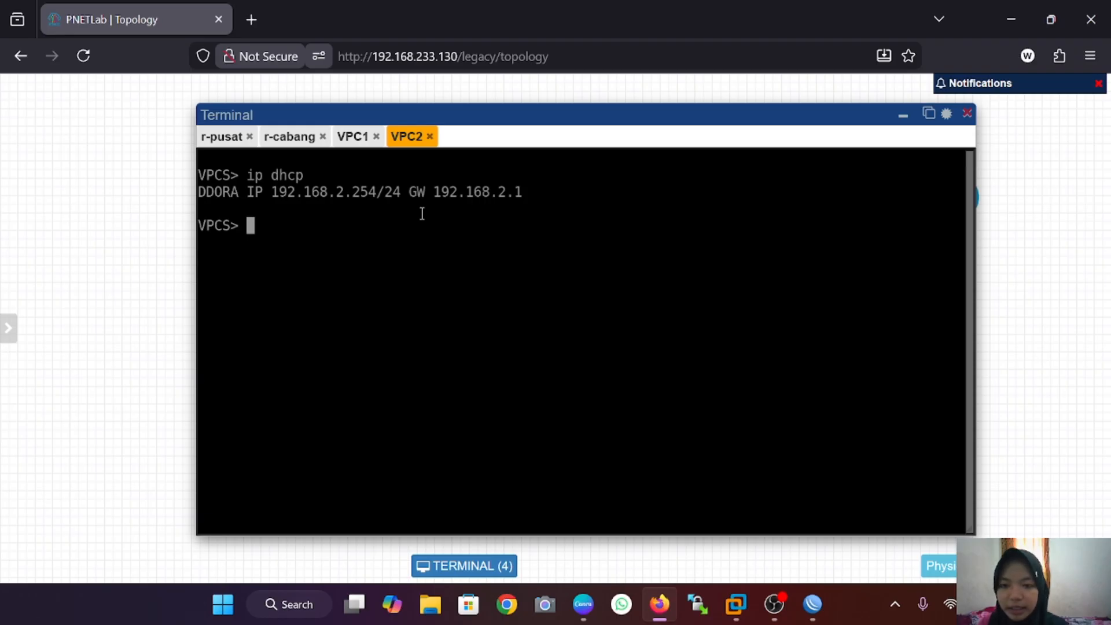
Step: On r-pusat, tick Enabled in the PPP PPTP Server settings and apply
{"action": "mouse_move", "coordinate": [813, 606]}
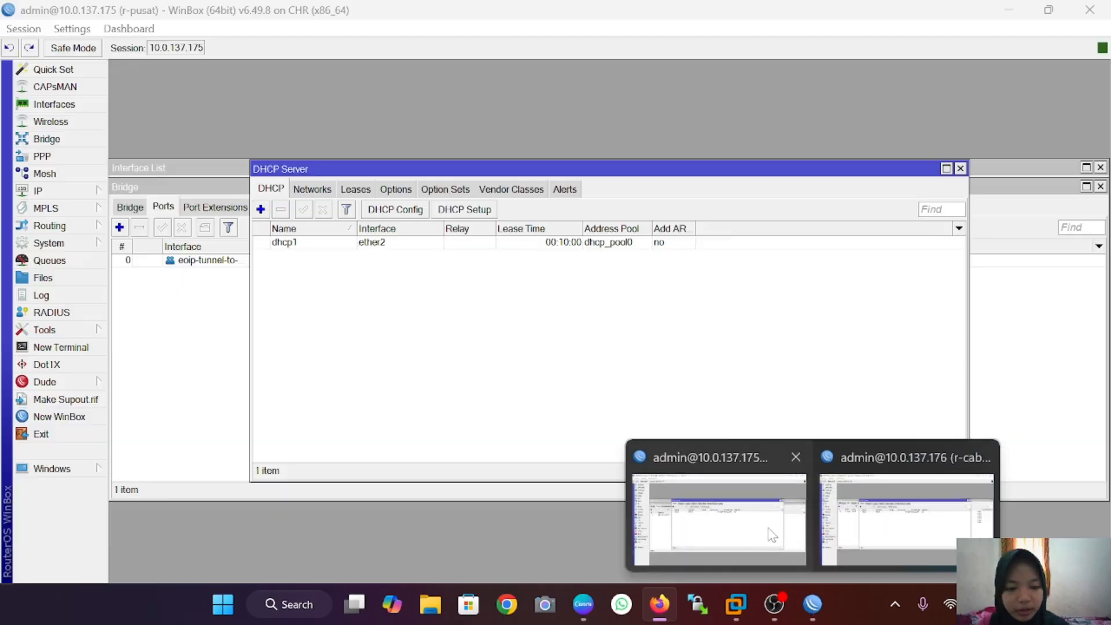
{"action": "left_click", "coordinate": [767, 526]}
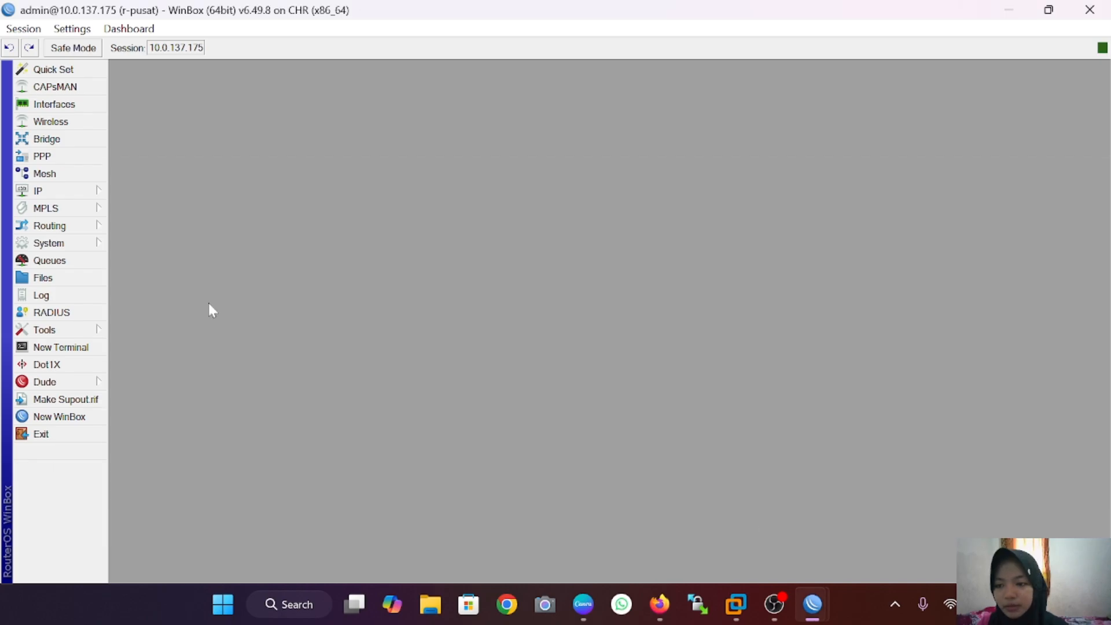
{"action": "left_click", "coordinate": [58, 158]}
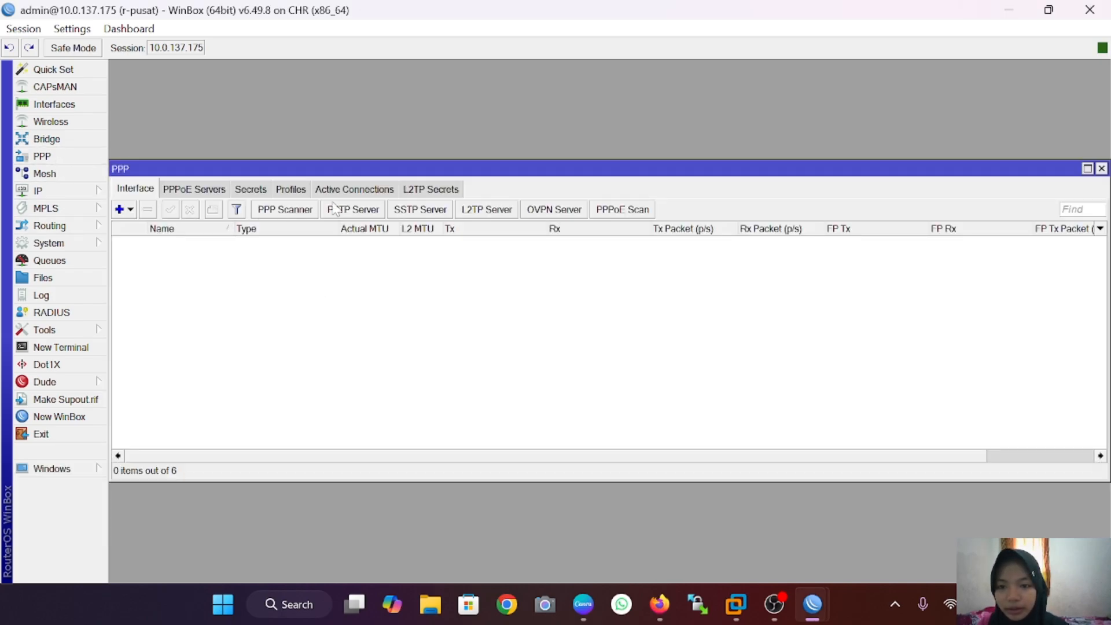
{"action": "left_click", "coordinate": [350, 210]}
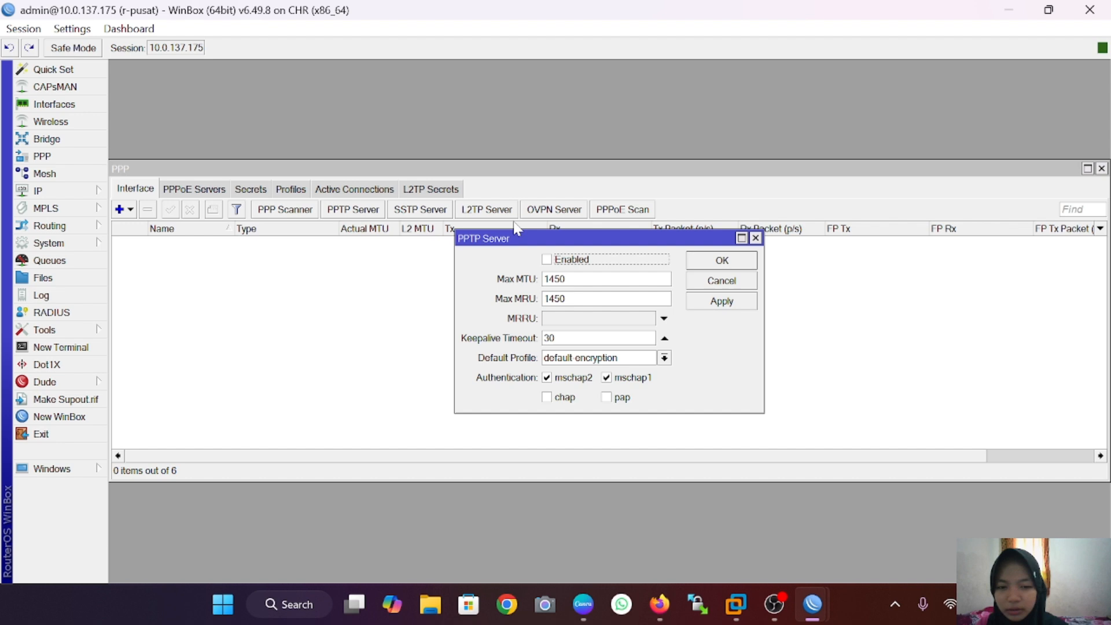
{"action": "left_click", "coordinate": [549, 262]}
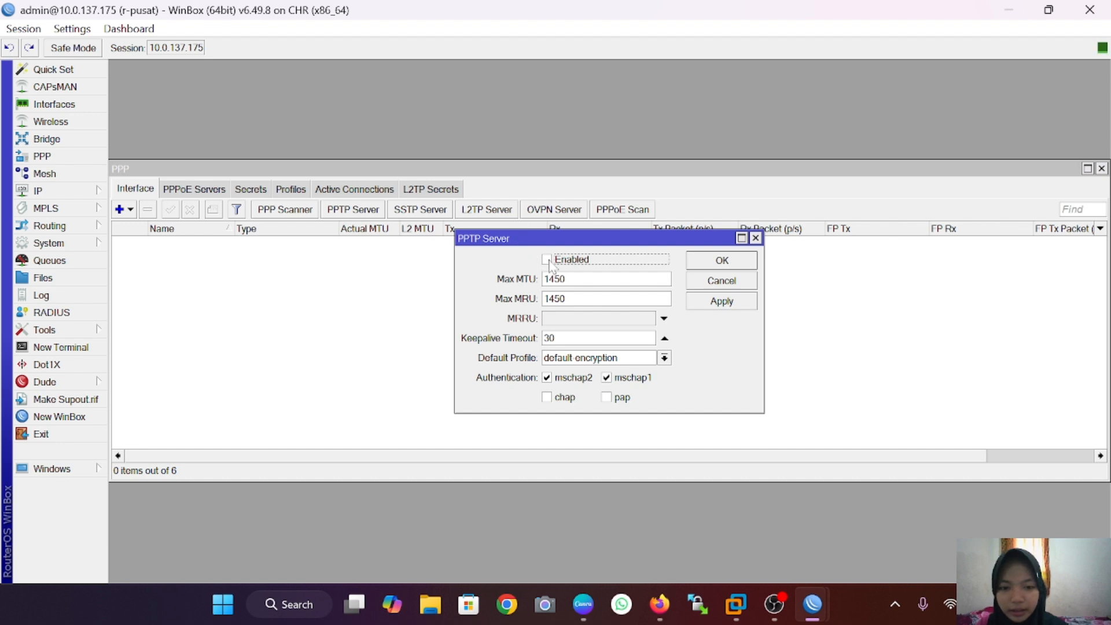
{"action": "left_click", "coordinate": [735, 300]}
{"action": "left_click", "coordinate": [723, 261]}
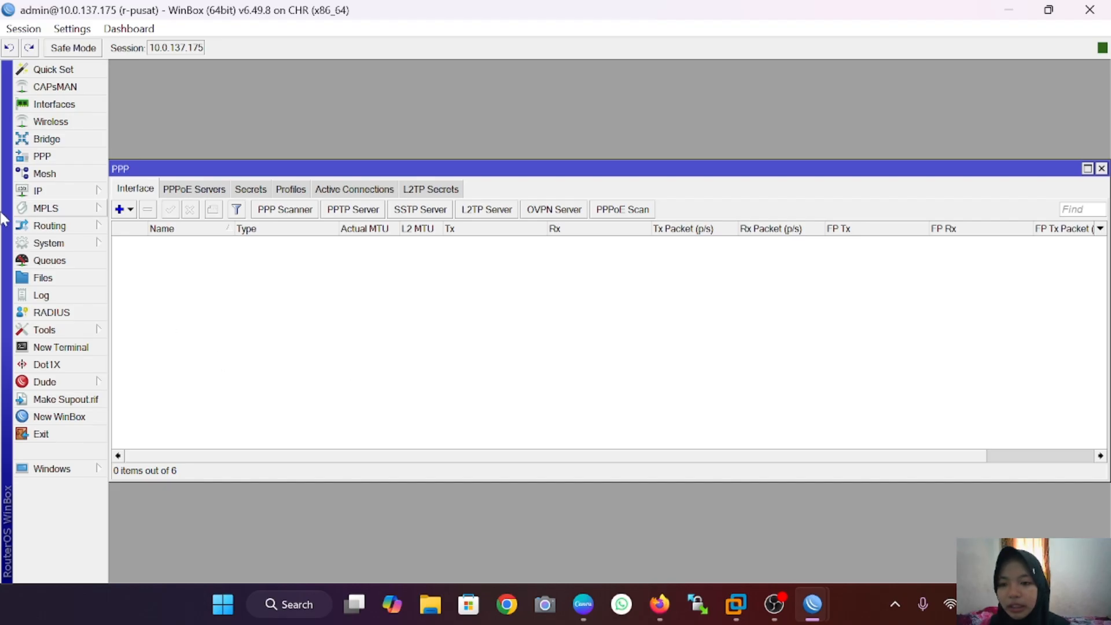
Step: Create a new PPP secret with the PPTP username and password, limited to the pptp service
{"action": "left_click", "coordinate": [251, 190]}
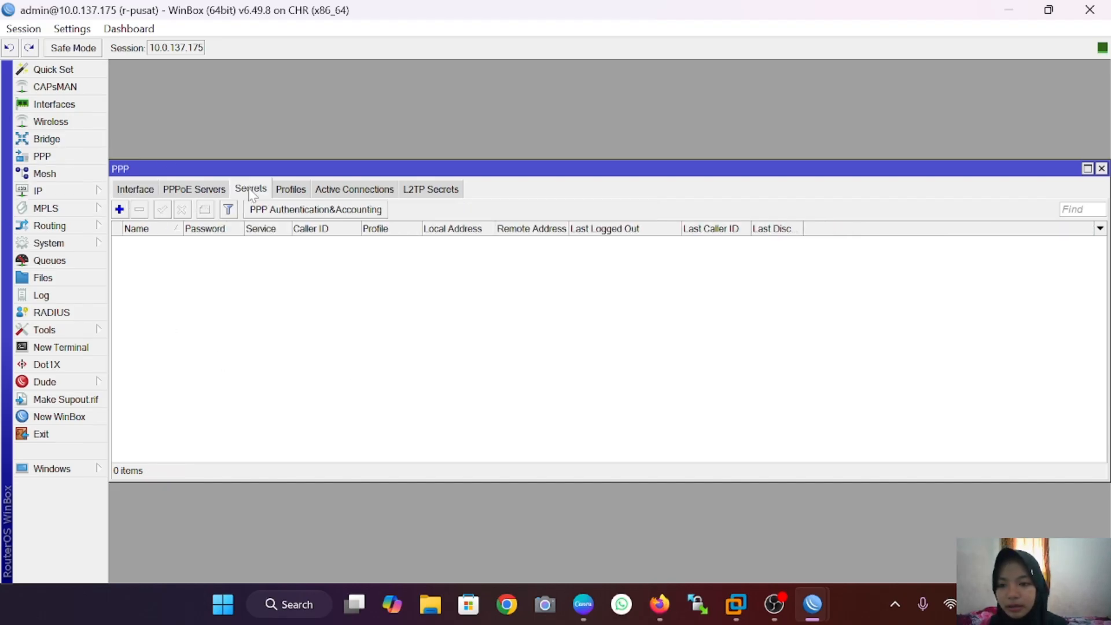
{"action": "left_click", "coordinate": [120, 209]}
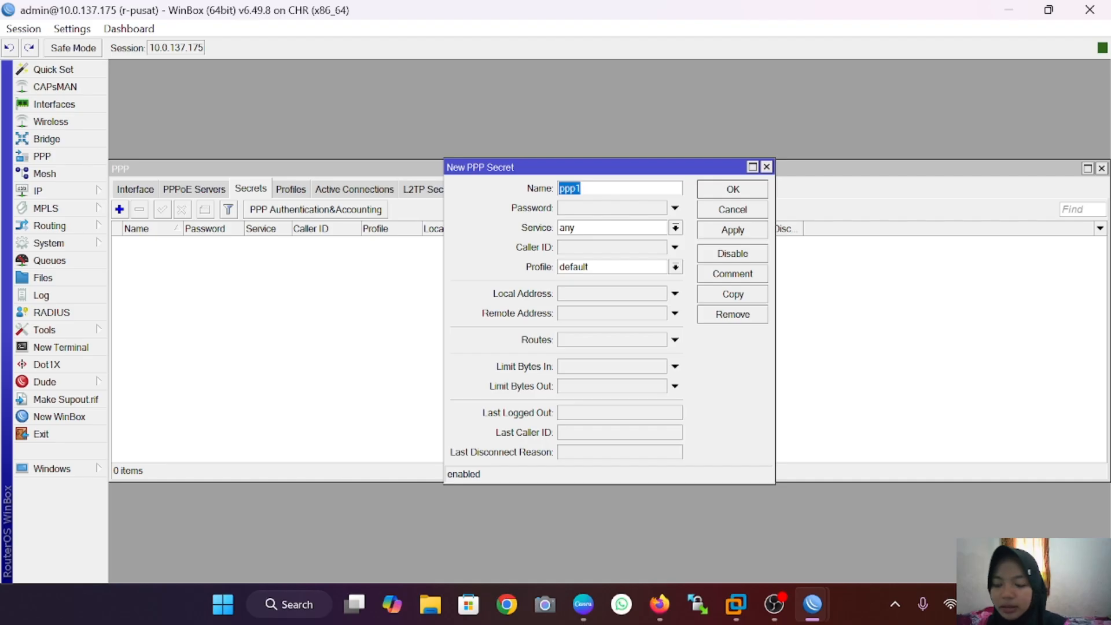
{"action": "key", "text": "BackSpace"}
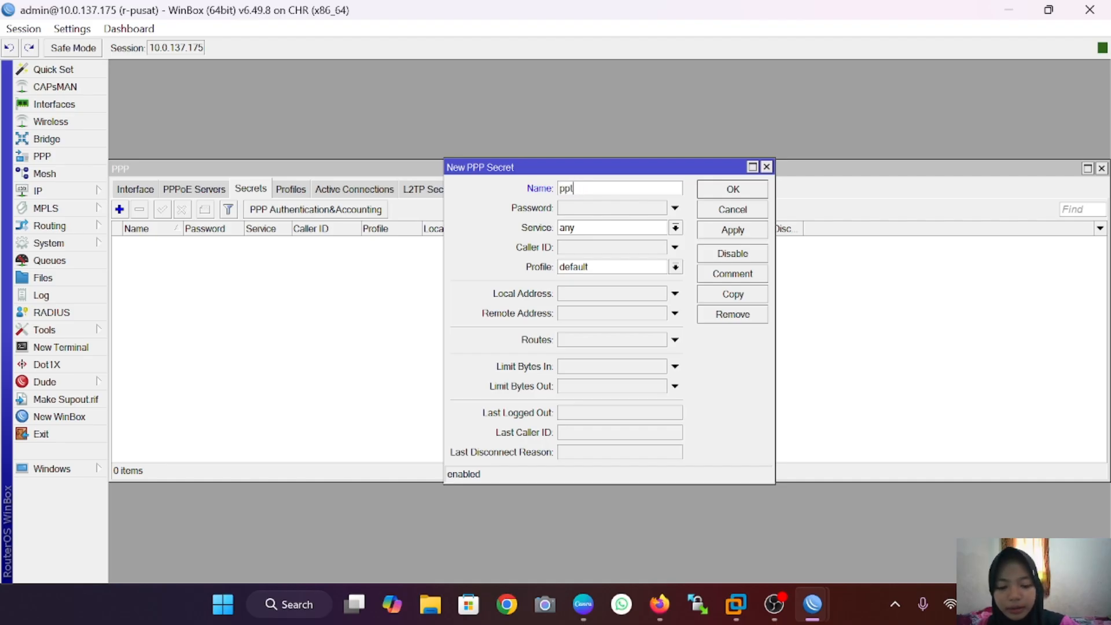
{"action": "type", "text": "pptp-wula"}
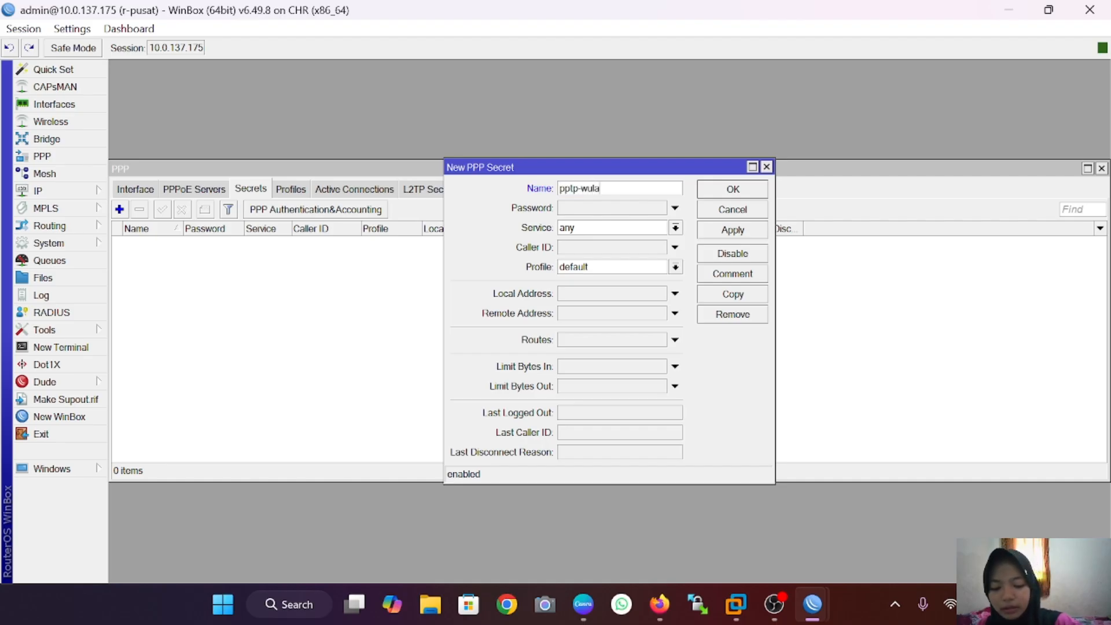
{"action": "type", "text": "n"}
{"action": "left_click", "coordinate": [602, 209]}
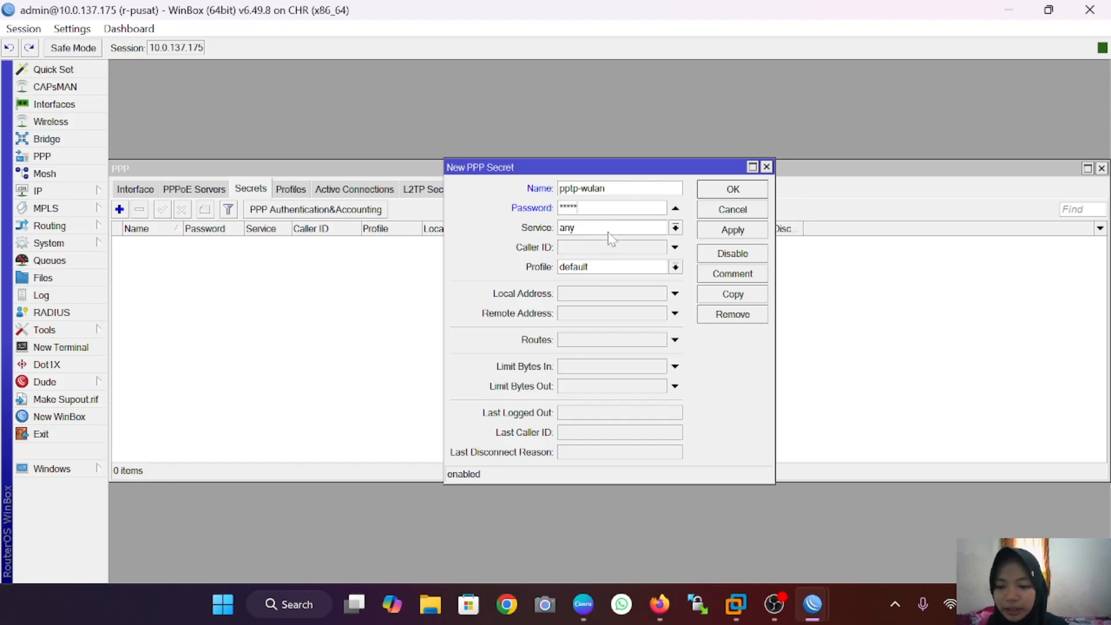
{"action": "left_click", "coordinate": [675, 228]}
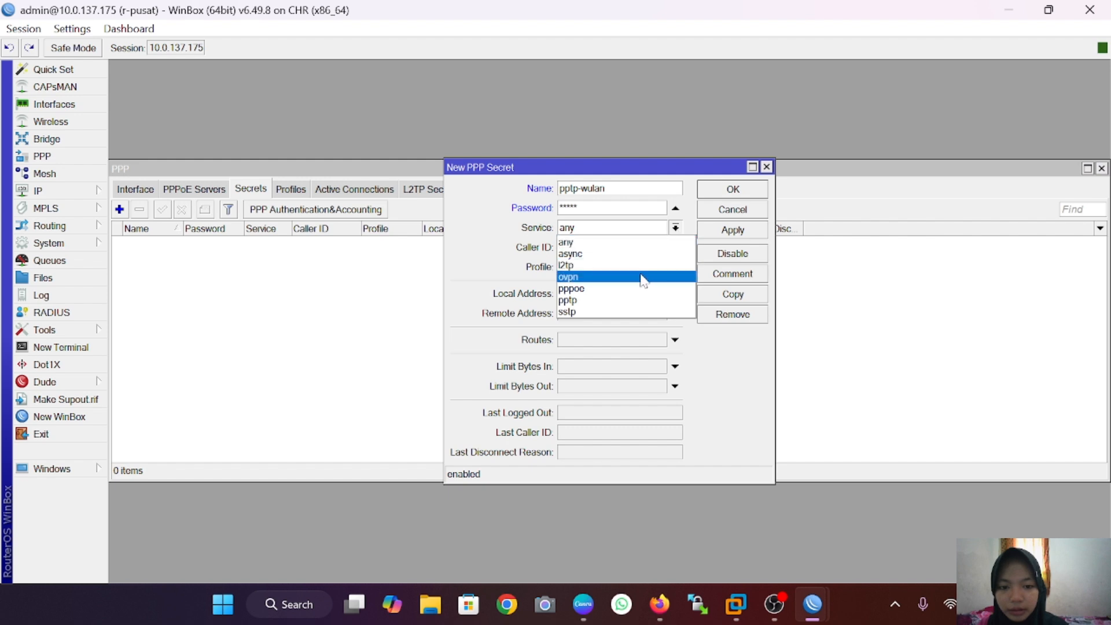
{"action": "left_click", "coordinate": [640, 301]}
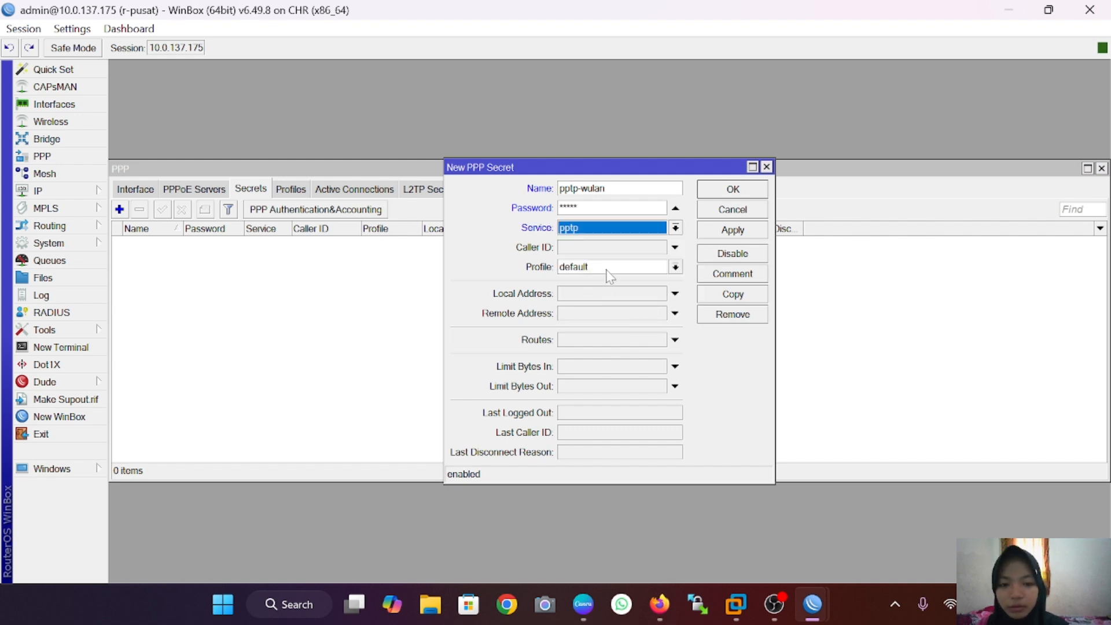
Step: Give the secret local address 10.10.10.1 and remote address 10.10.10.2, then save it
{"action": "left_click", "coordinate": [603, 297]}
{"action": "key", "text": "BackSpace"}
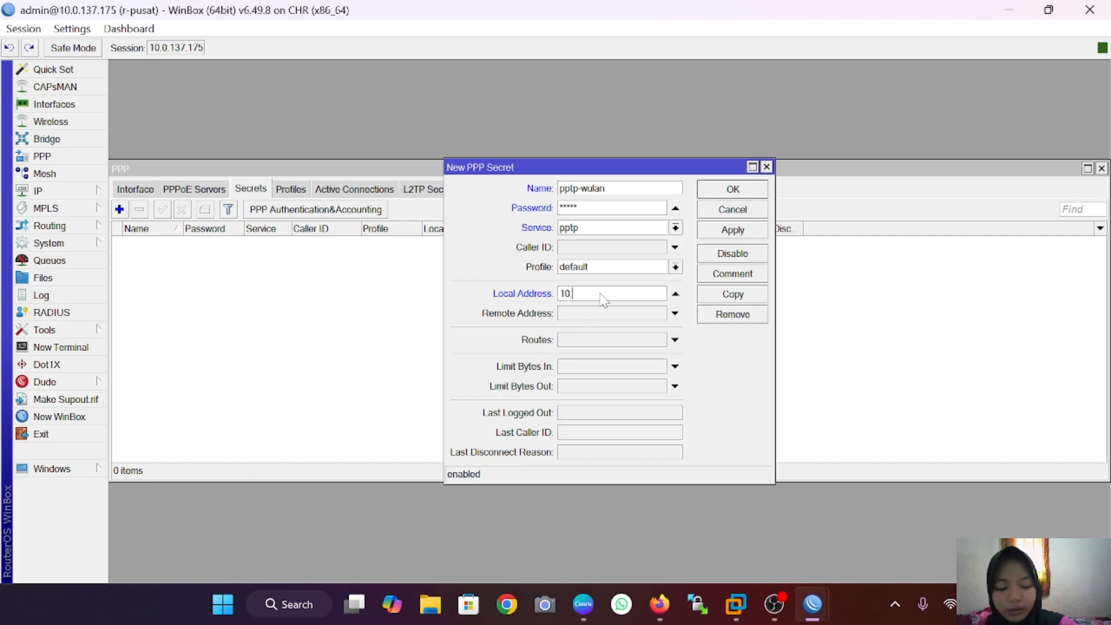
{"action": "type", "text": "10.10.10"}
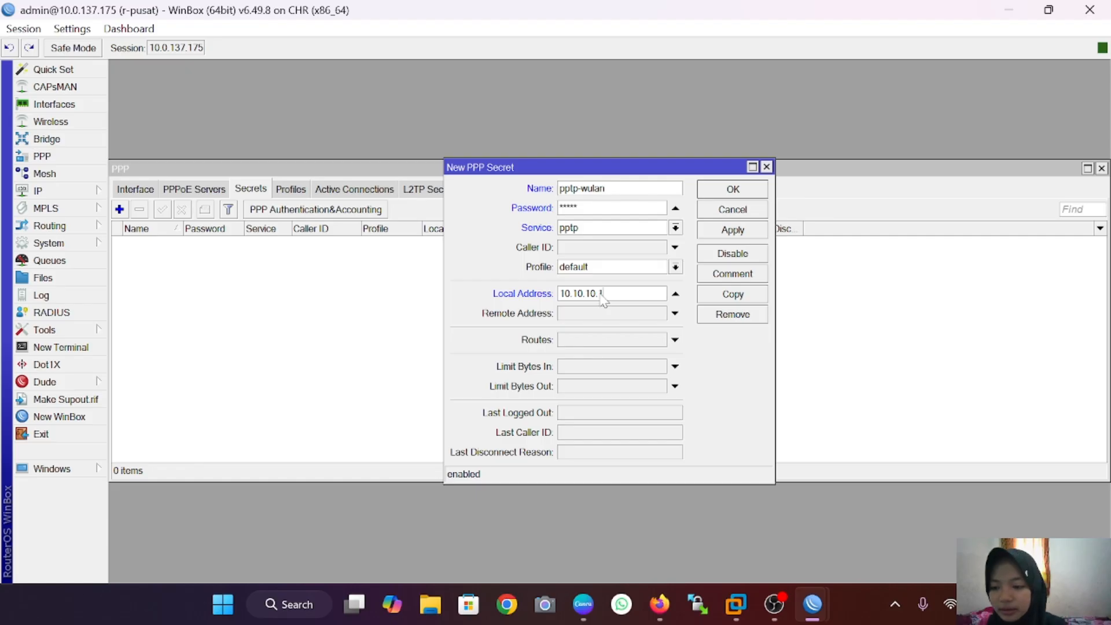
{"action": "type", "text": ".1"}
{"action": "left_click", "coordinate": [622, 317]}
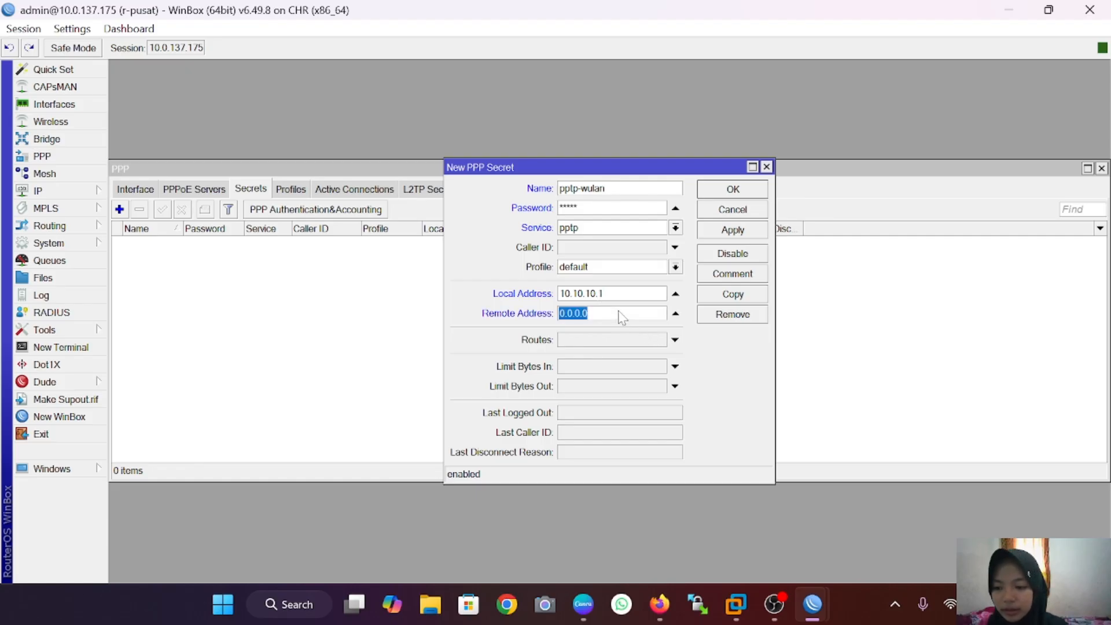
{"action": "key", "text": "BackSpace"}
{"action": "type", "text": "10"}
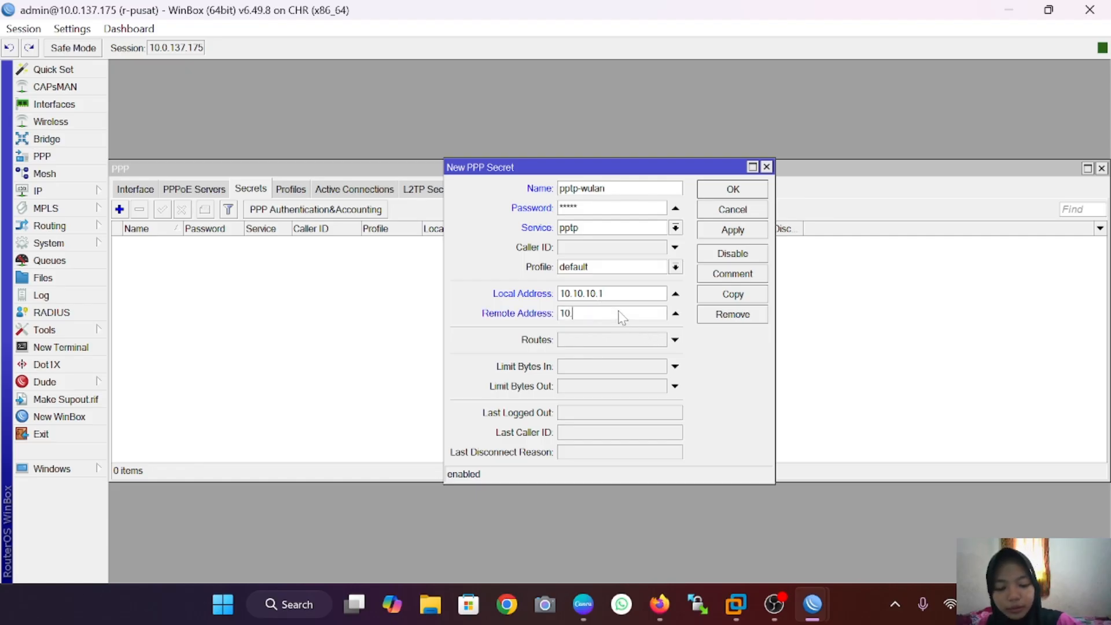
{"action": "type", "text": ".10.1"}
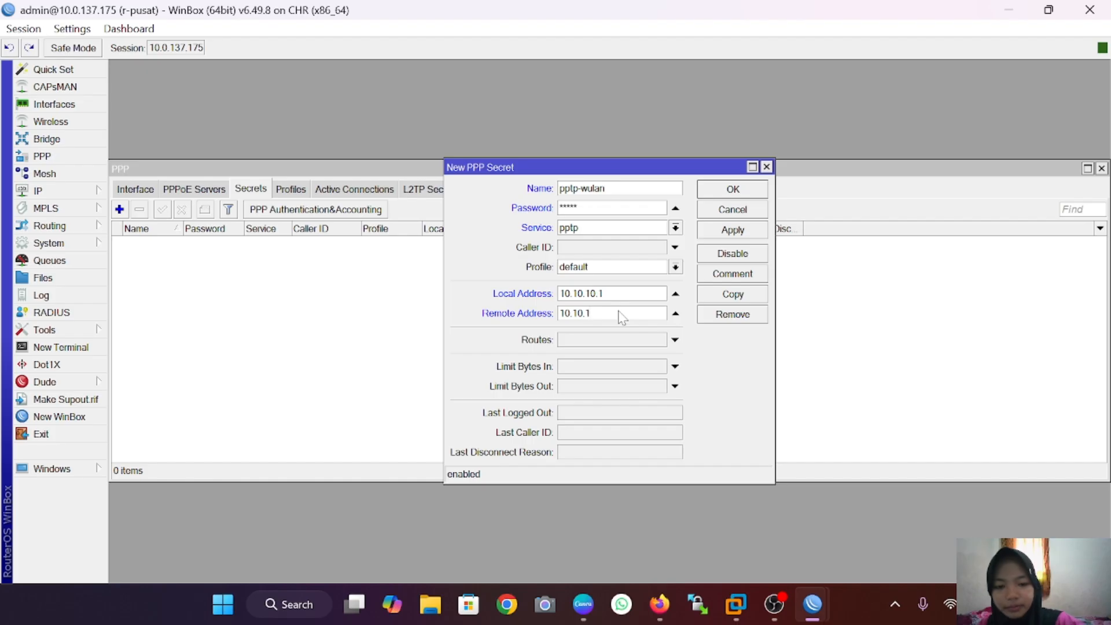
{"action": "type", "text": "0.2"}
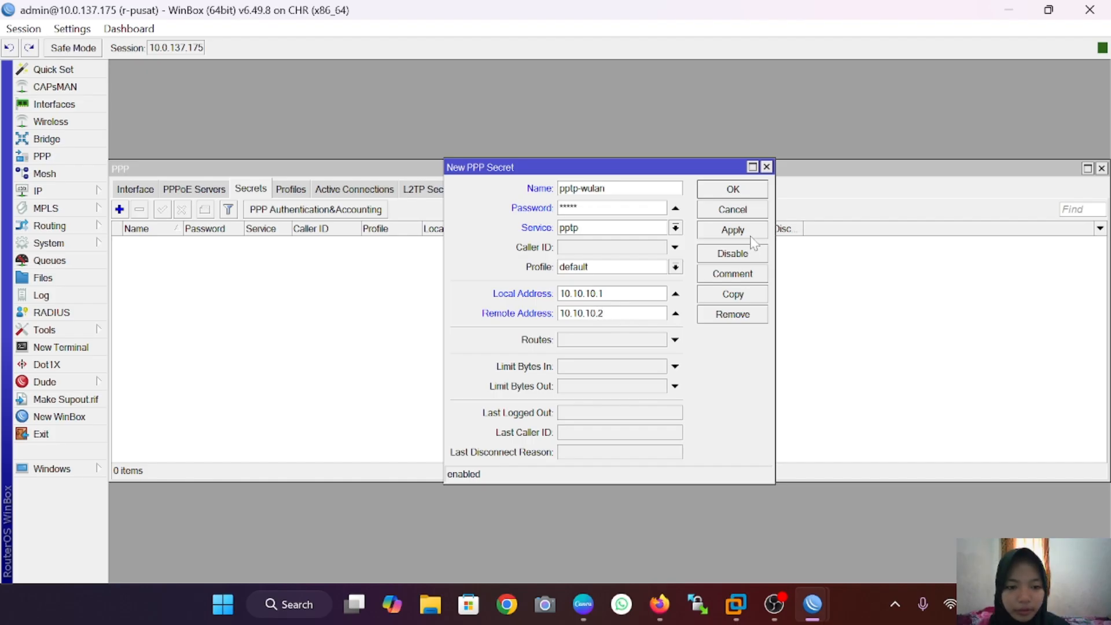
{"action": "left_click", "coordinate": [750, 235]}
{"action": "left_click", "coordinate": [752, 190]}
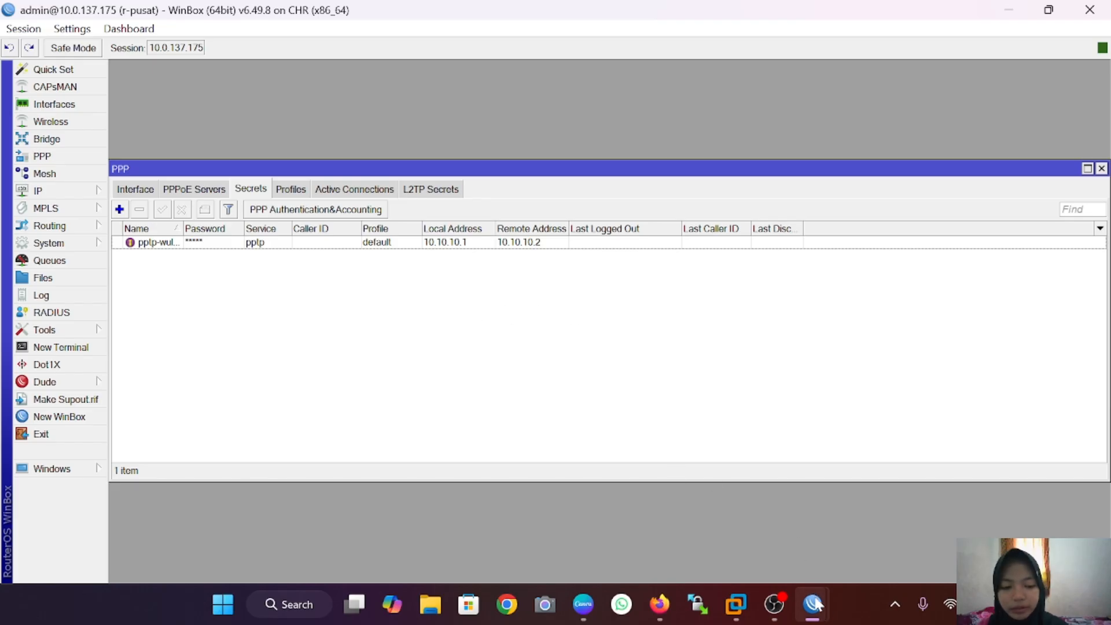
Step: On r-cabang, add PPTP client pptp-out1 connecting to 10.0.137.175 with the PPTP account's username and password
{"action": "mouse_move", "coordinate": [822, 610]}
{"action": "left_click", "coordinate": [907, 509]}
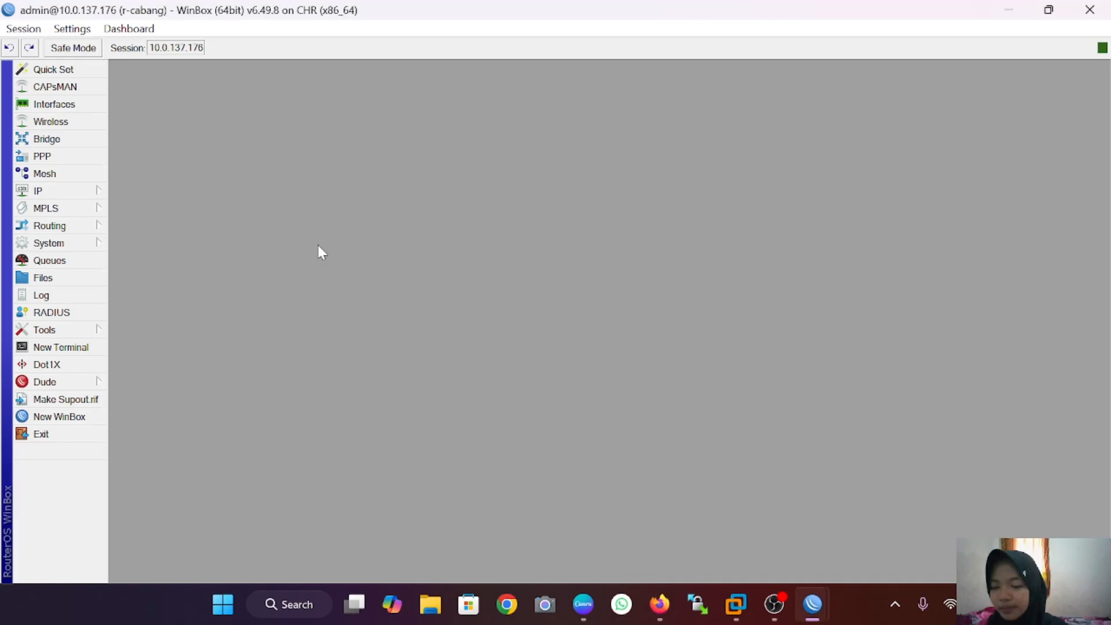
{"action": "left_click", "coordinate": [44, 157]}
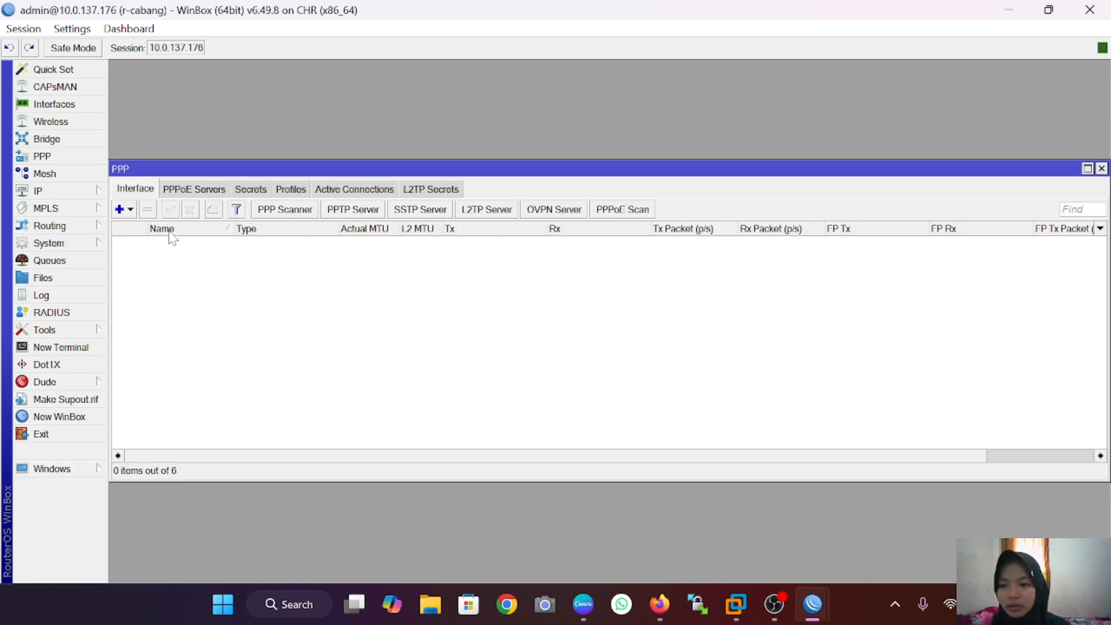
{"action": "left_click", "coordinate": [123, 209]}
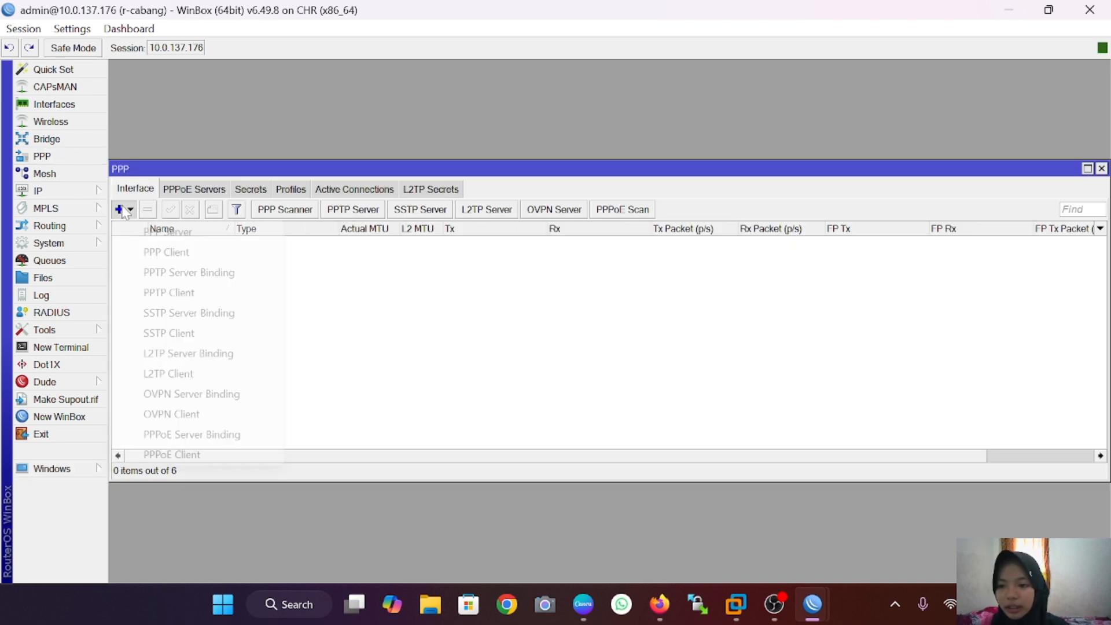
{"action": "left_click", "coordinate": [211, 299]}
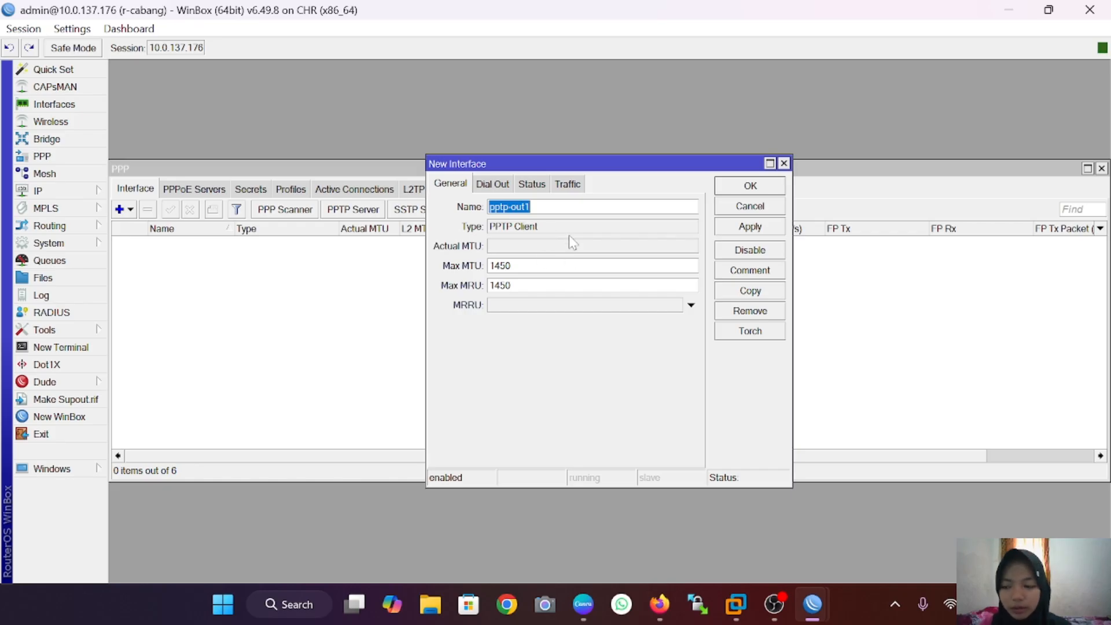
{"action": "left_click", "coordinate": [501, 191]}
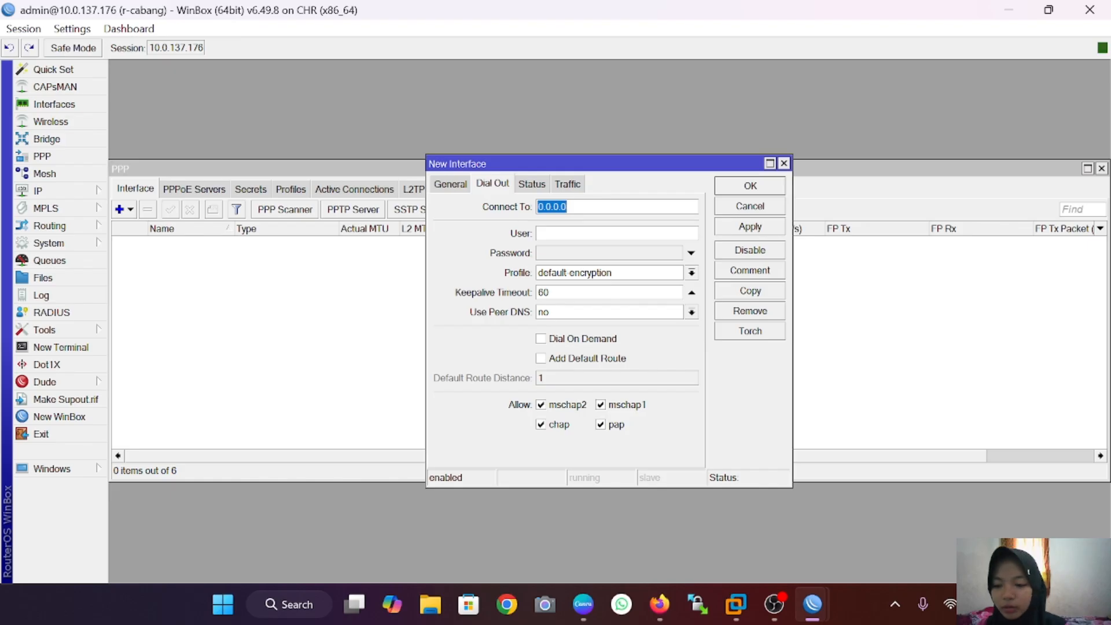
{"action": "key", "text": "BackSpace"}
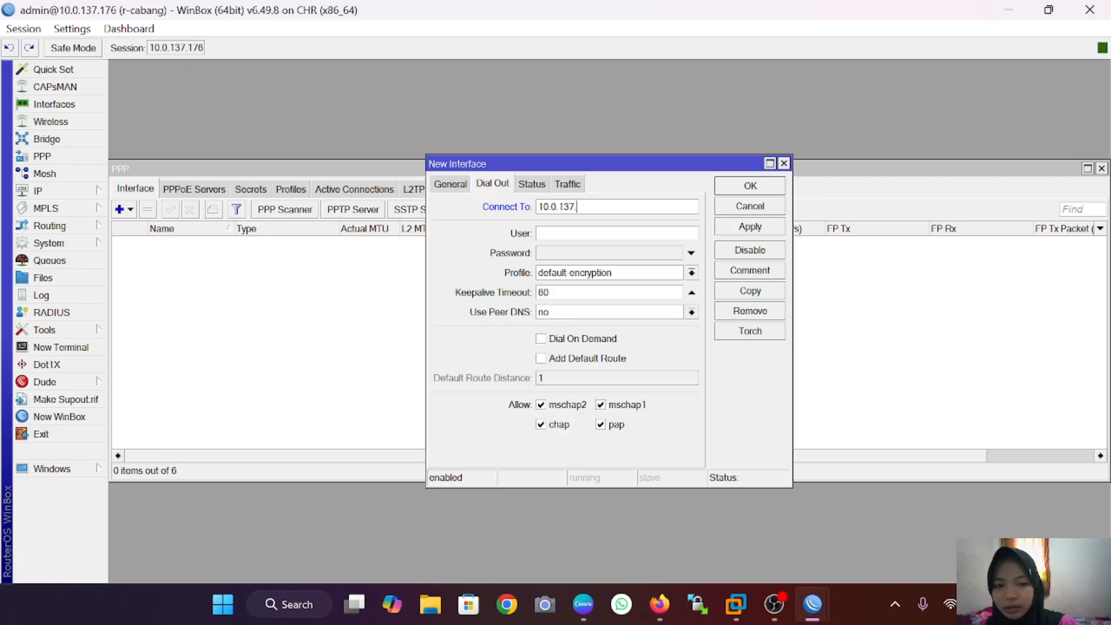
{"action": "type", "text": "10.0.137.175"}
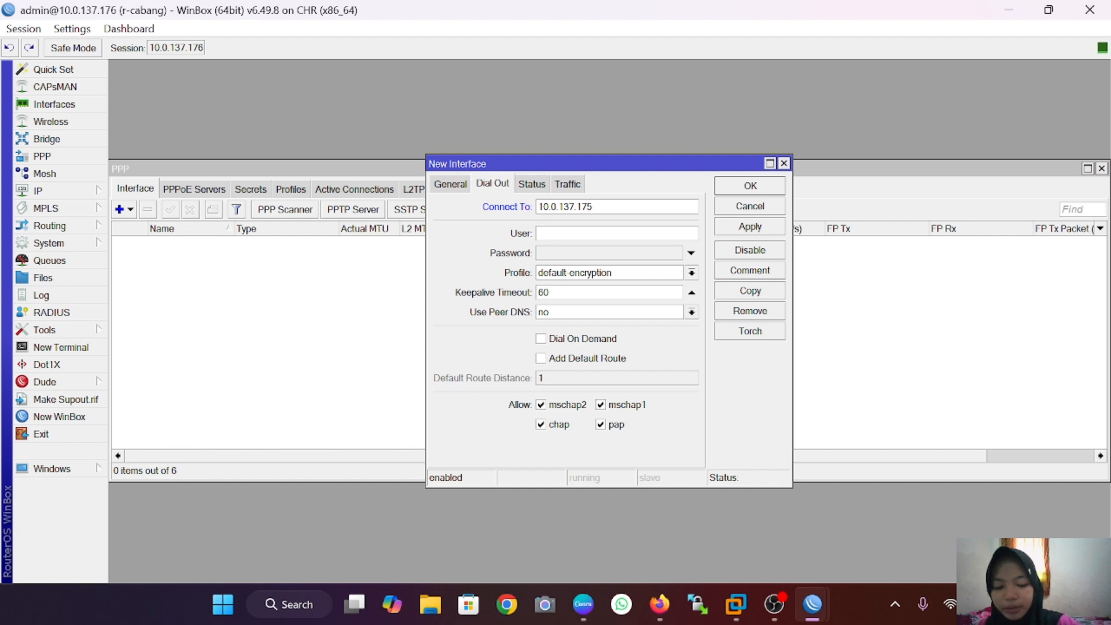
{"action": "type", "text": "pptp-w"}
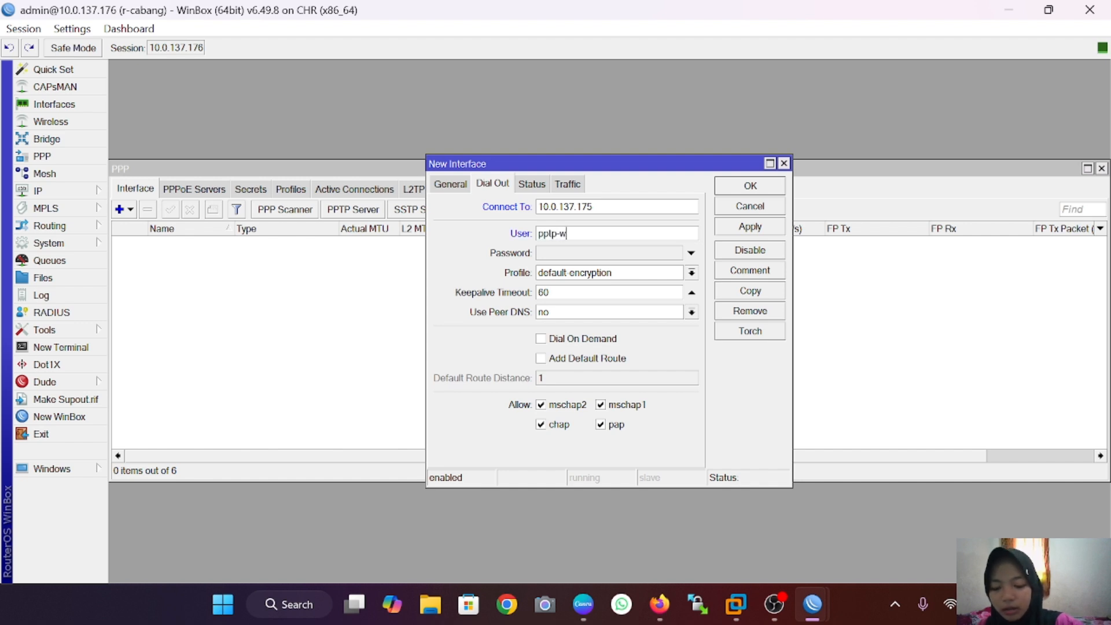
{"action": "type", "text": "n"}
{"action": "left_click", "coordinate": [599, 255]}
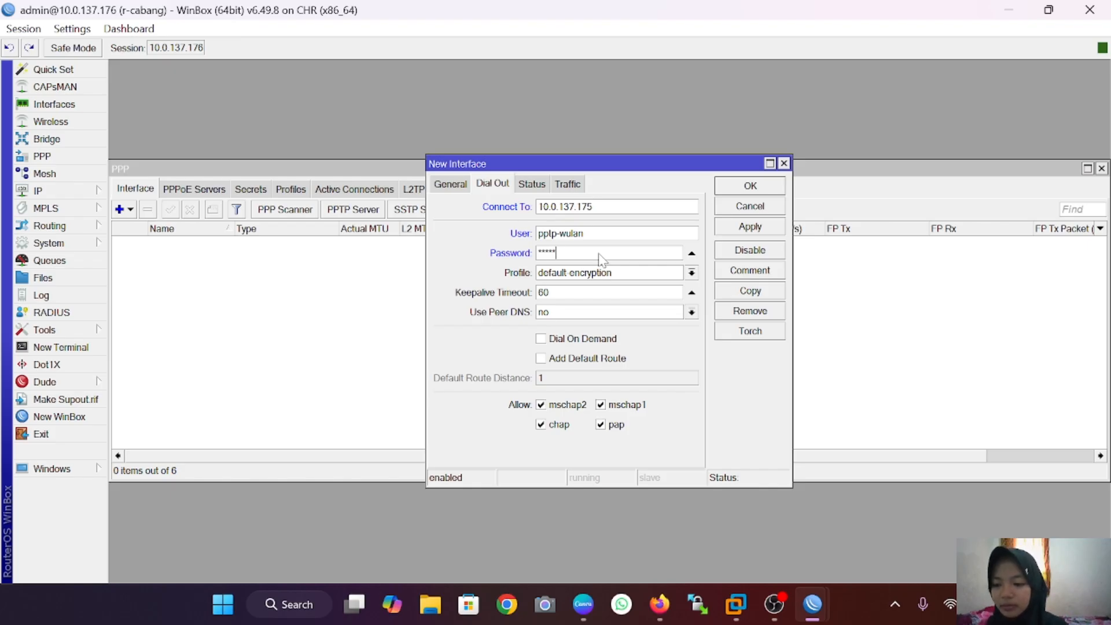
{"action": "left_click", "coordinate": [760, 225]}
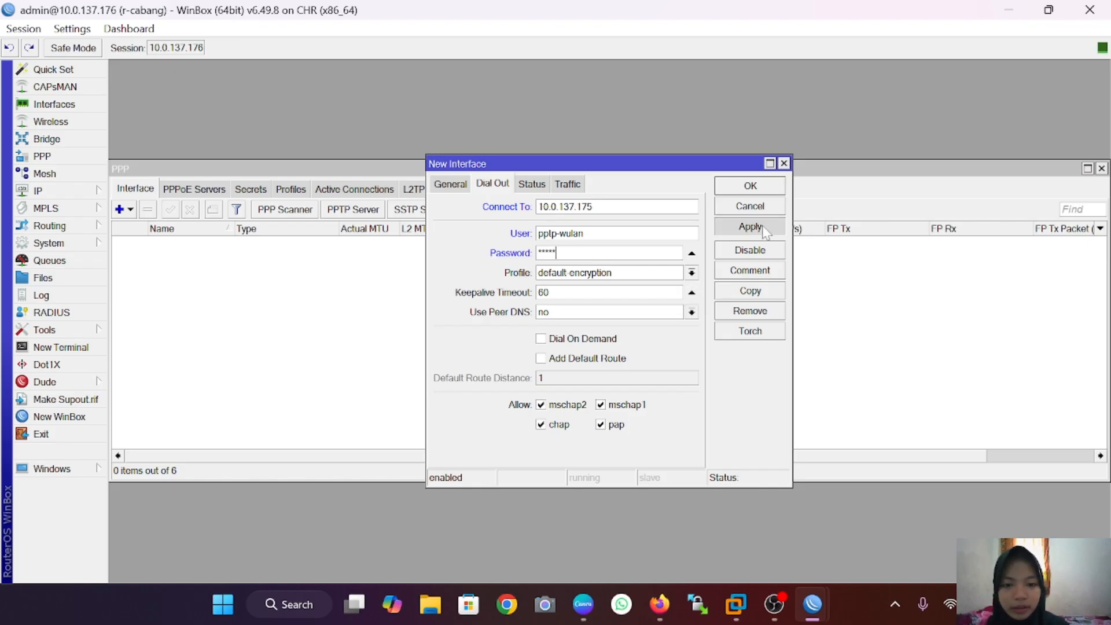
{"action": "left_click", "coordinate": [763, 191]}
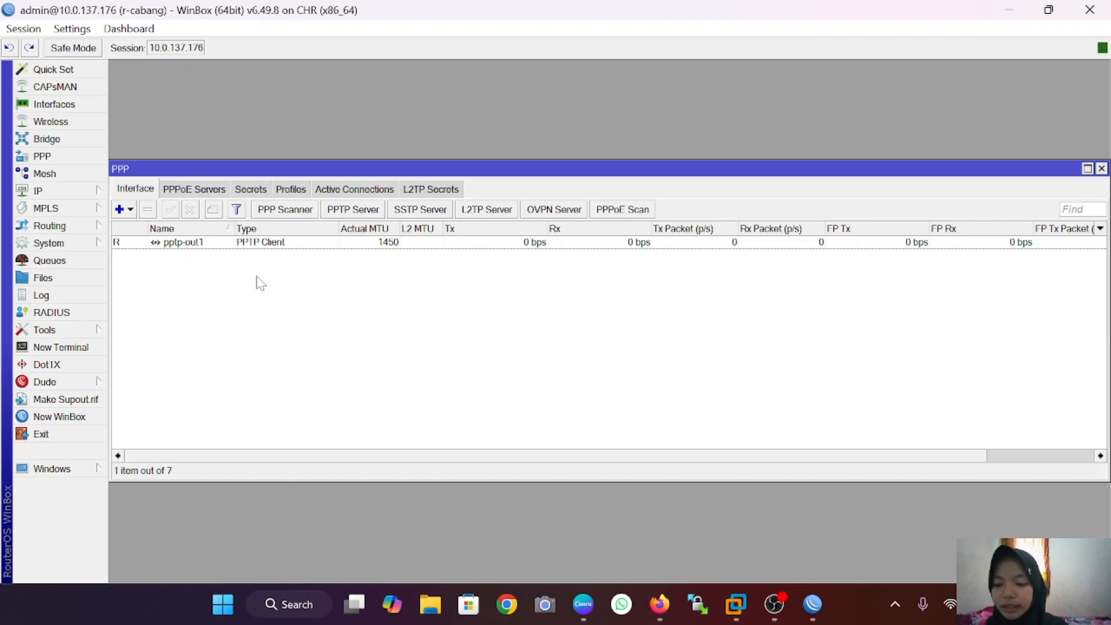
Step: In r-pusat's IP Routes, add destination 192.168.2.0/24 with gateway 10.10.10.2
{"action": "mouse_move", "coordinate": [812, 604]}
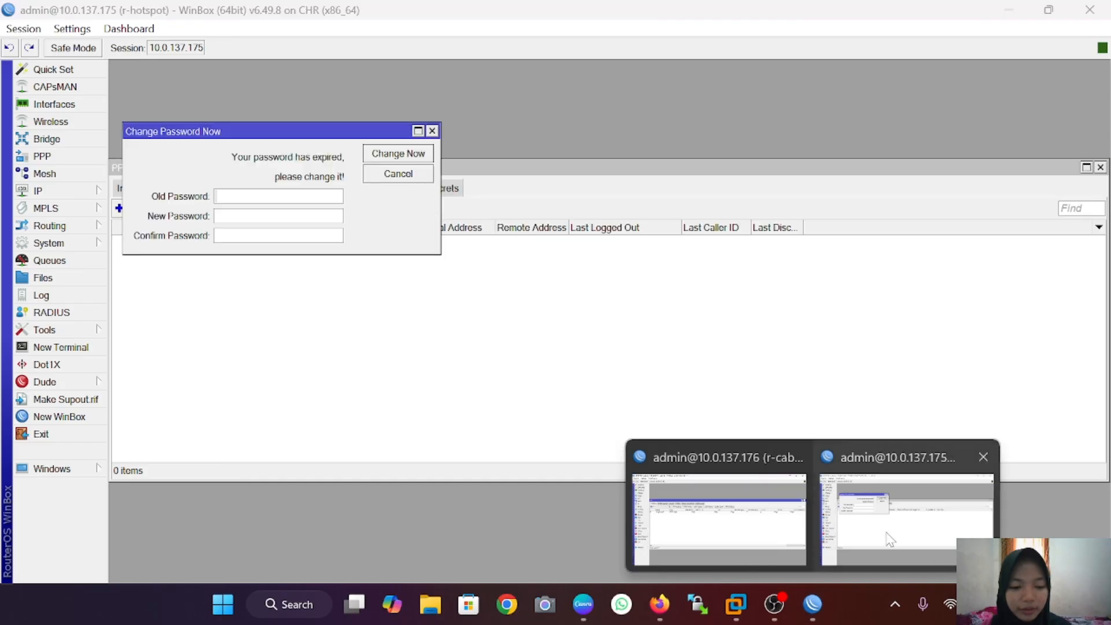
{"action": "left_click", "coordinate": [890, 539]}
{"action": "left_click", "coordinate": [400, 175]}
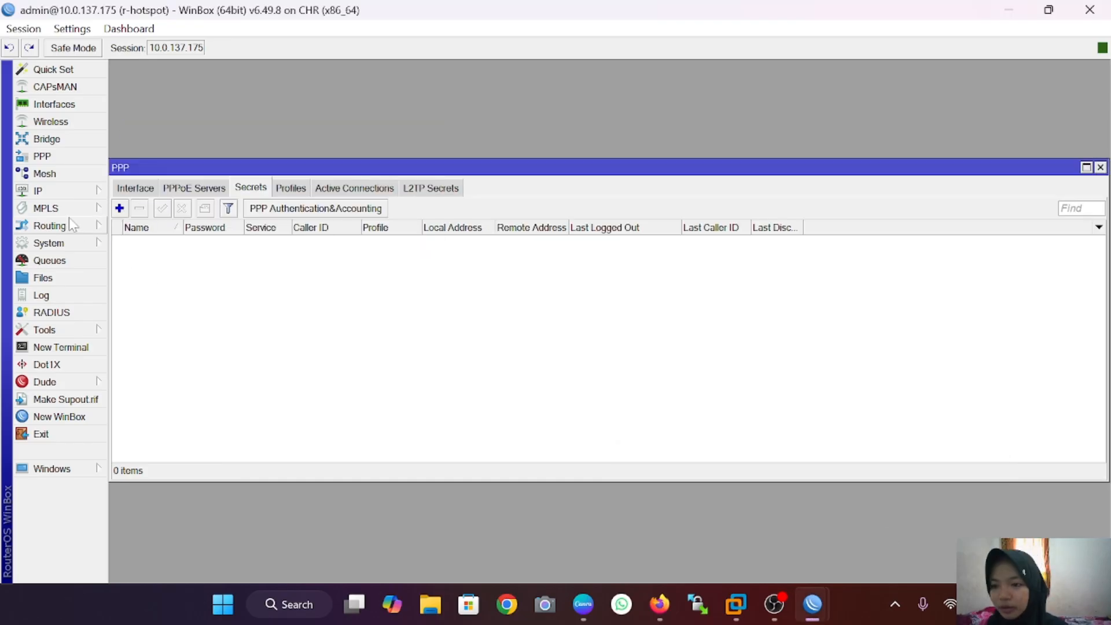
{"action": "left_click", "coordinate": [58, 192]}
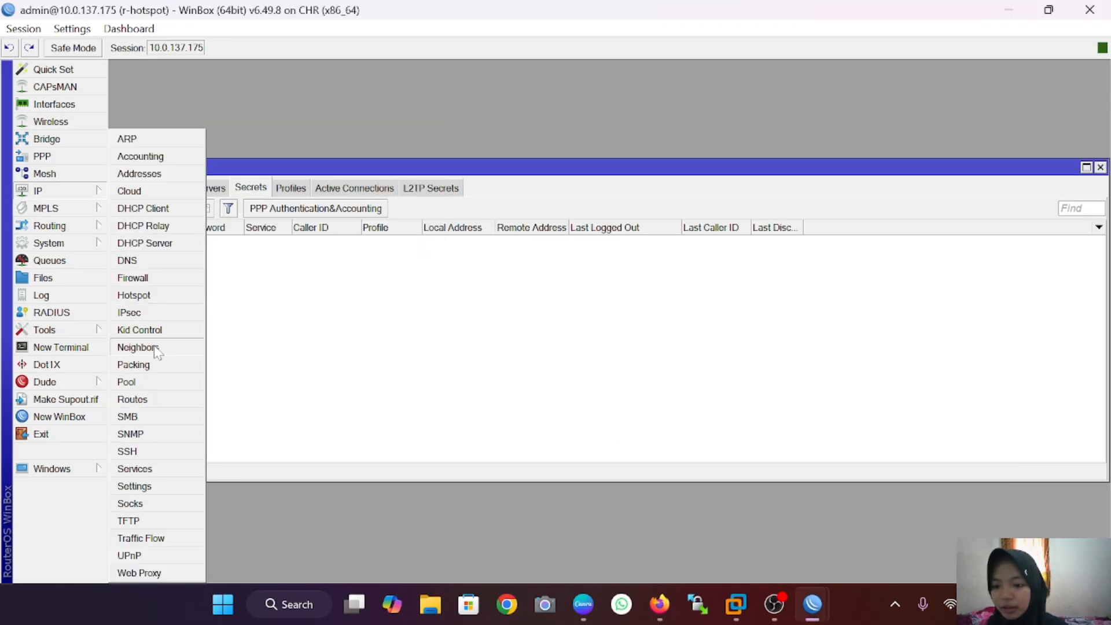
{"action": "left_click", "coordinate": [133, 400]}
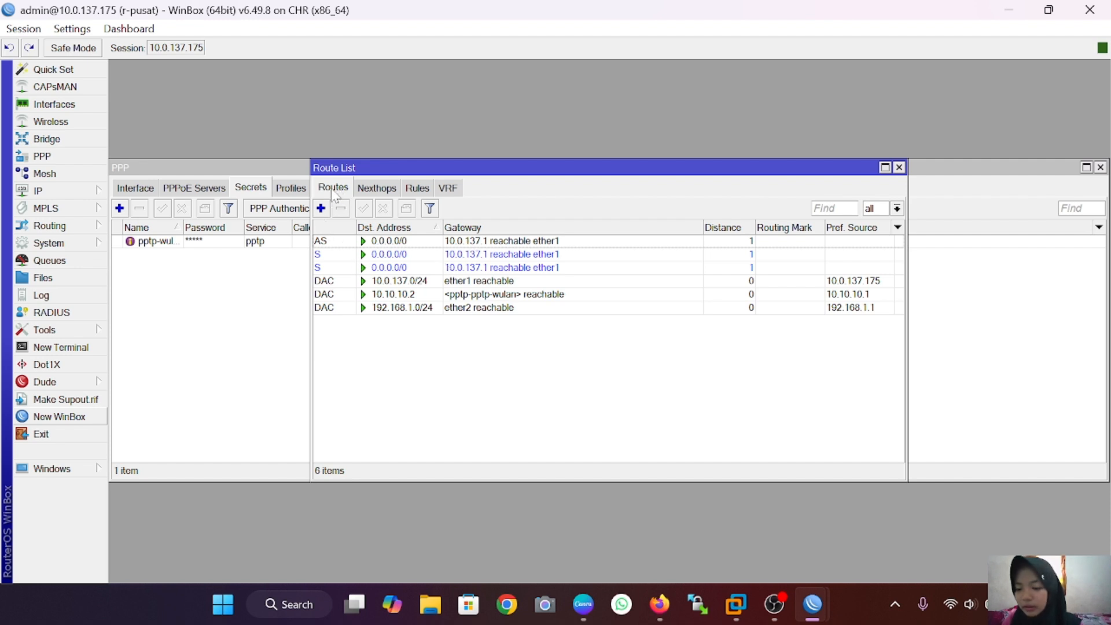
{"action": "left_click", "coordinate": [321, 208]}
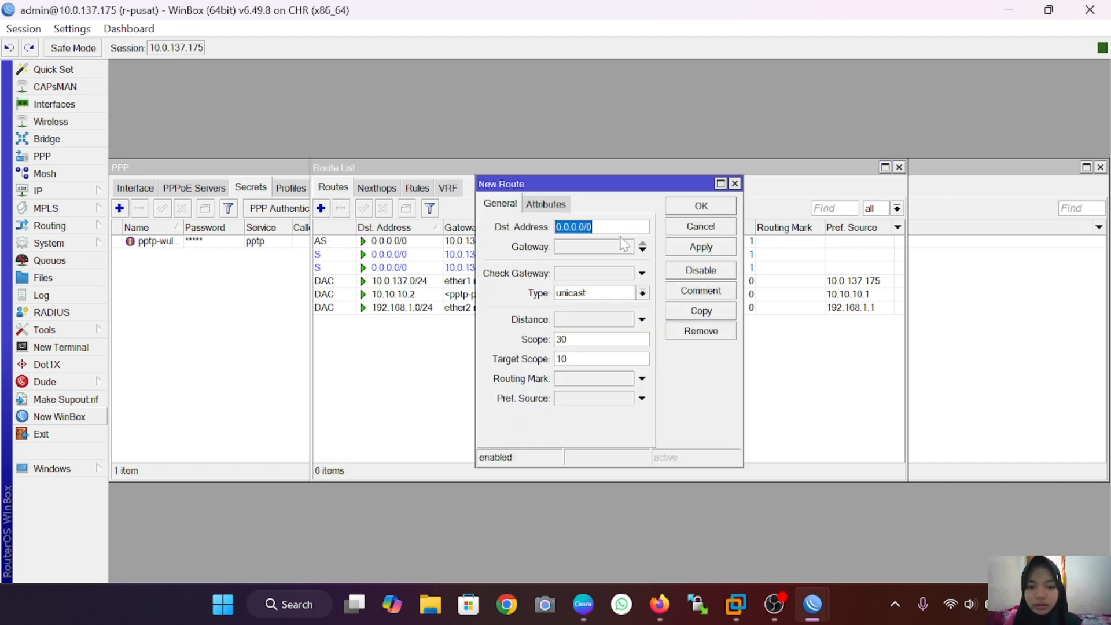
{"action": "key", "text": "BackSpace"}
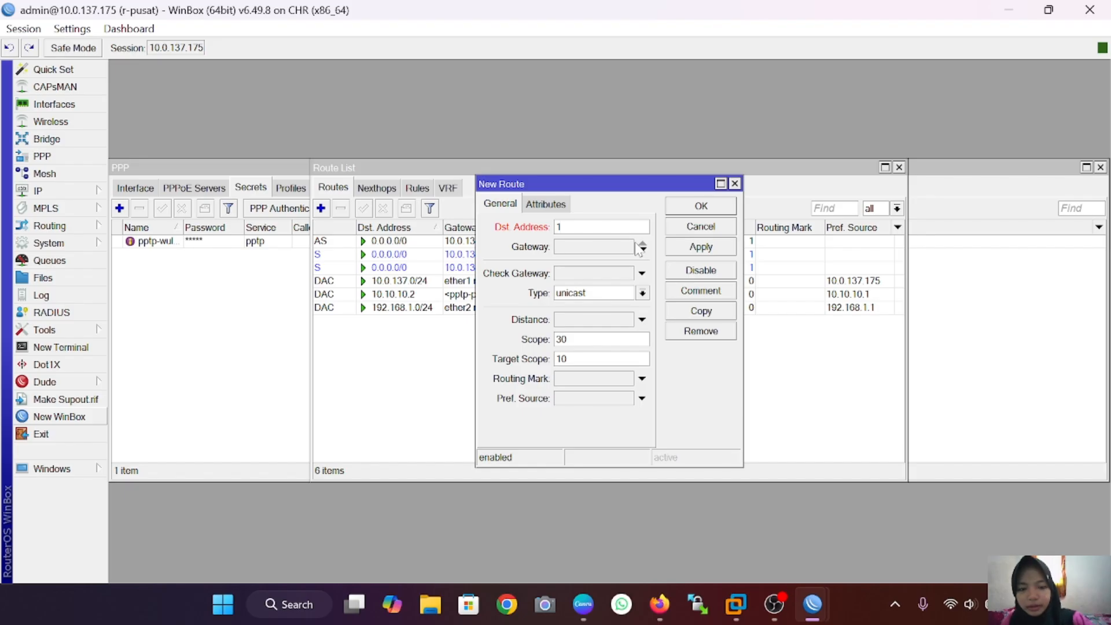
{"action": "type", "text": "192.1"}
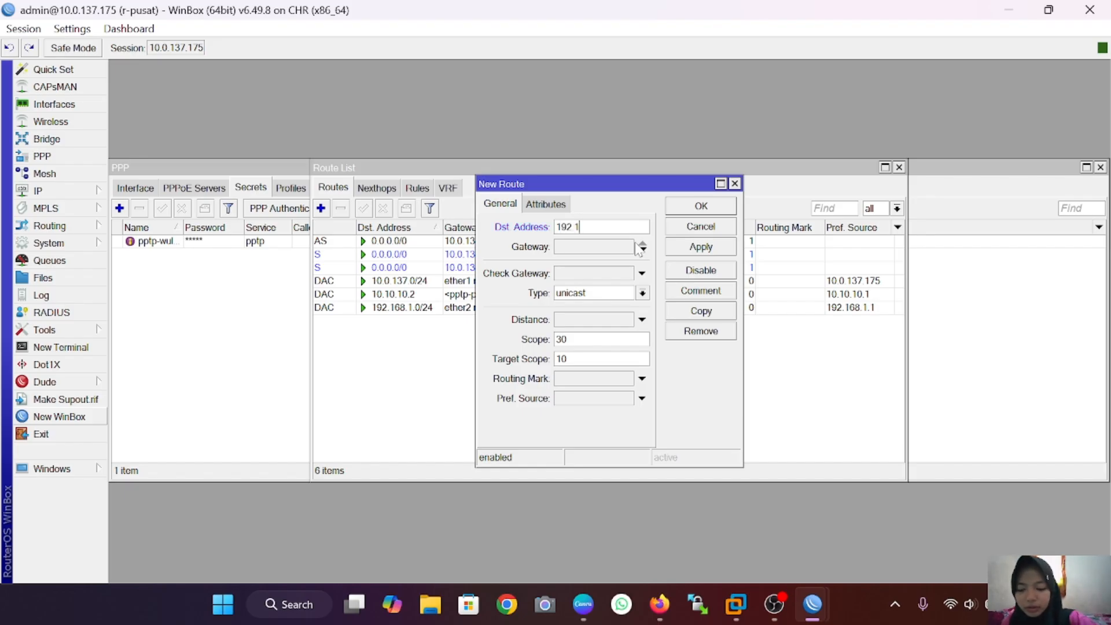
{"action": "type", "text": "68."}
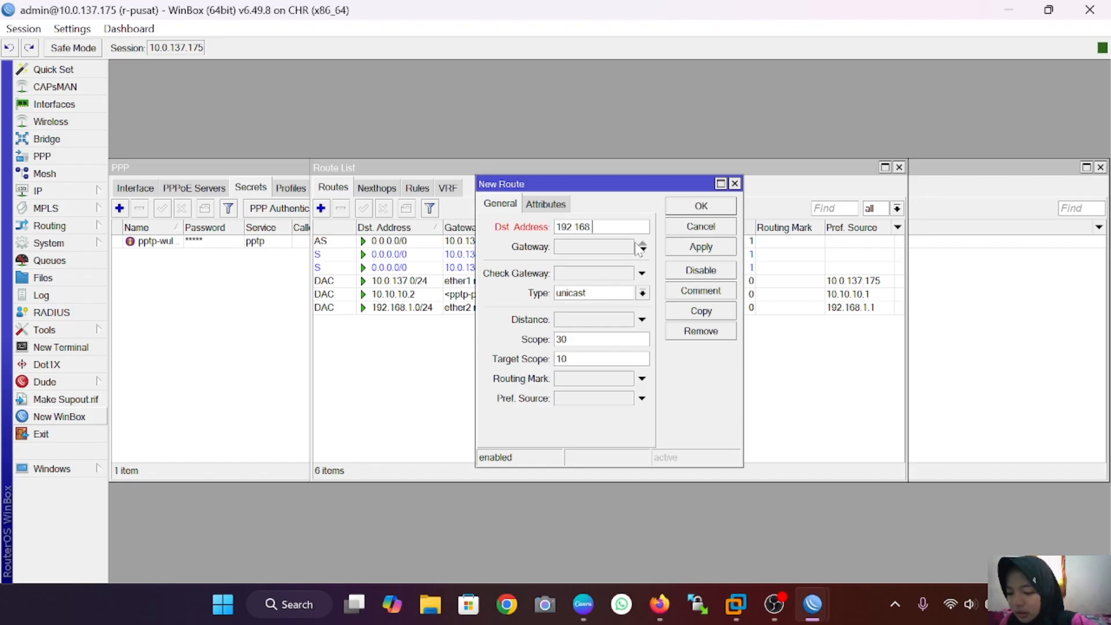
{"action": "type", "text": "2.0/24"}
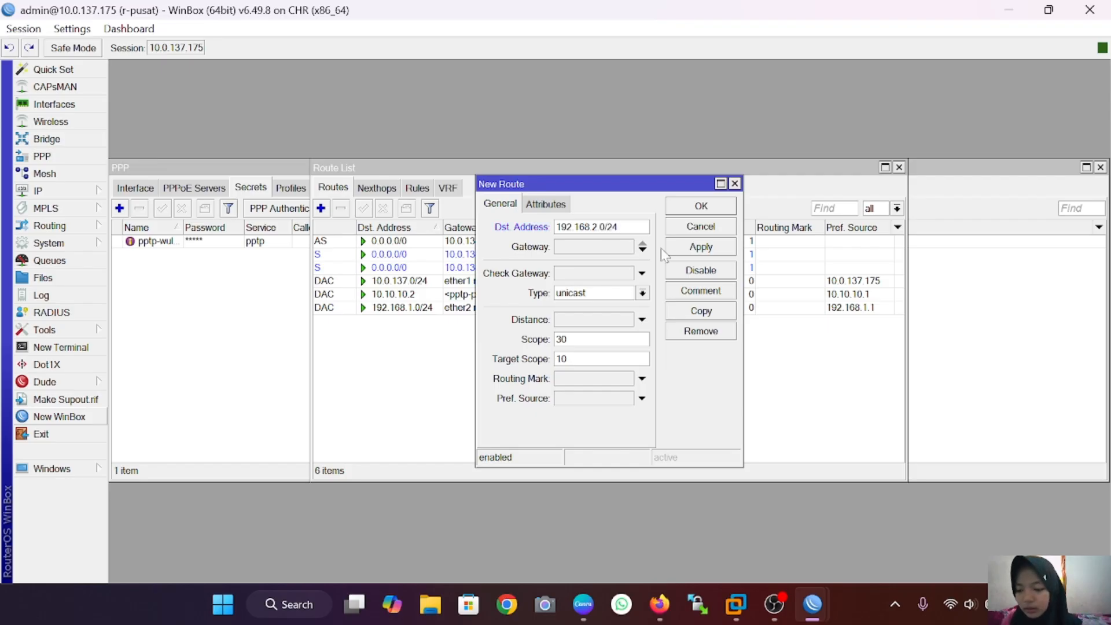
{"action": "left_click", "coordinate": [642, 247]}
{"action": "key", "text": "BackSpace"}
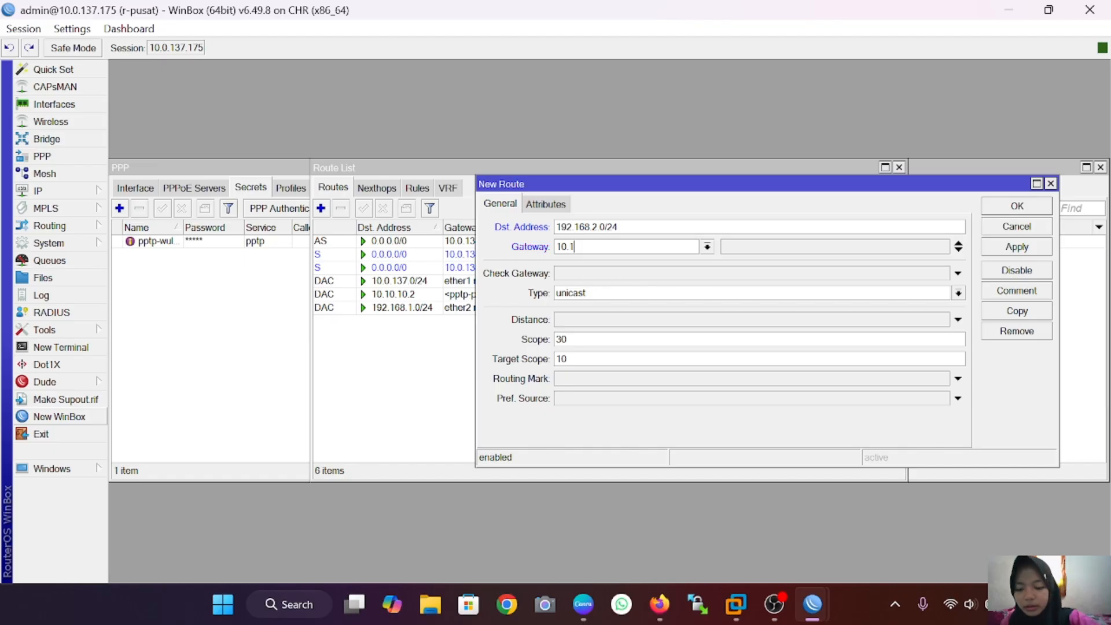
{"action": "type", "text": "10.10.1"}
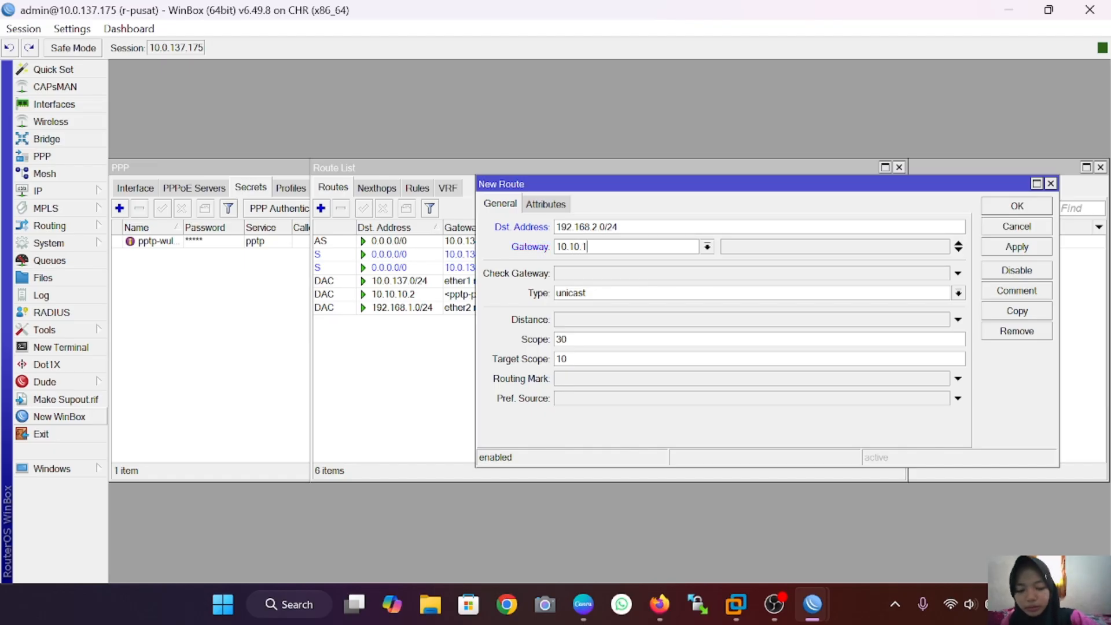
{"action": "type", "text": "0.2"}
{"action": "key", "text": "Return"}
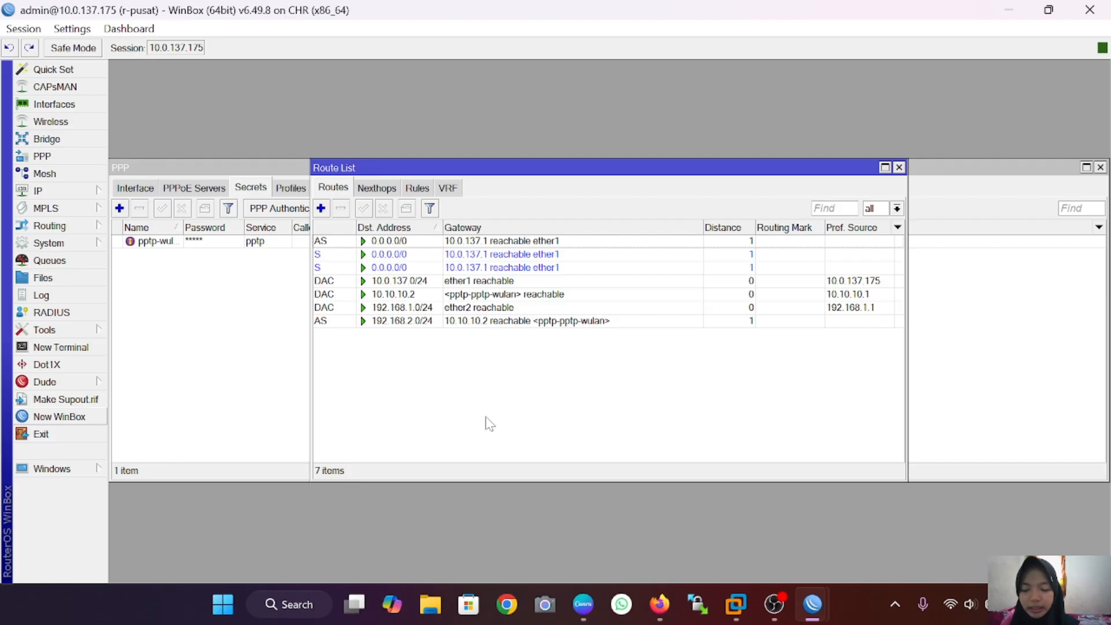
Step: In r-cabang's IP Routes, add destination 192.168.1.0/24 with gateway 10.10.10.1 and apply
{"action": "mouse_move", "coordinate": [813, 604]}
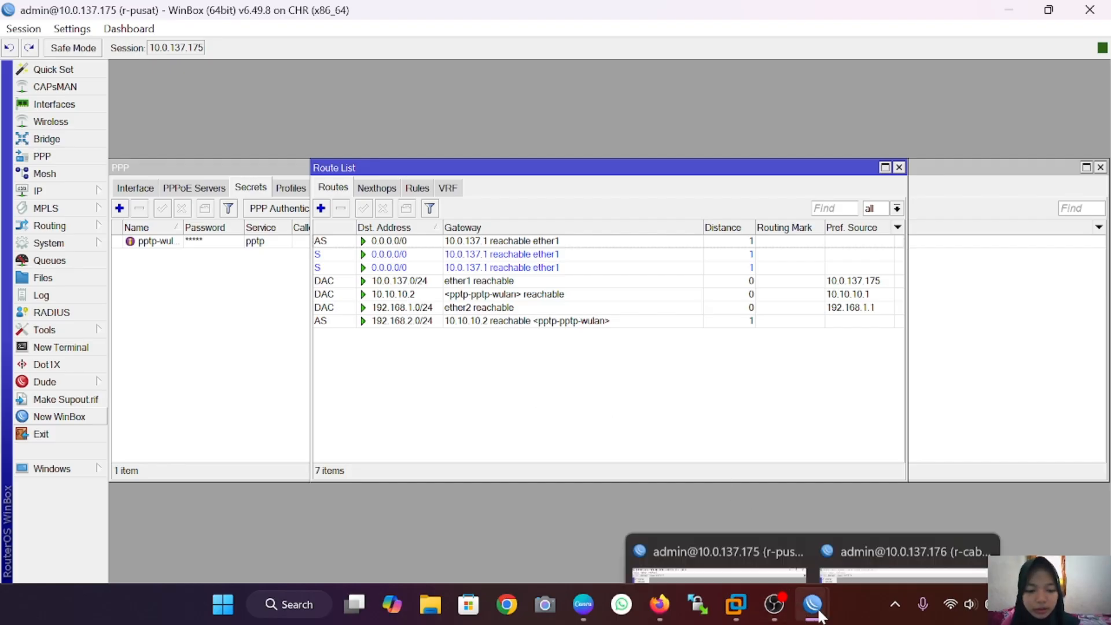
{"action": "left_click", "coordinate": [932, 512]}
{"action": "left_click", "coordinate": [38, 190]}
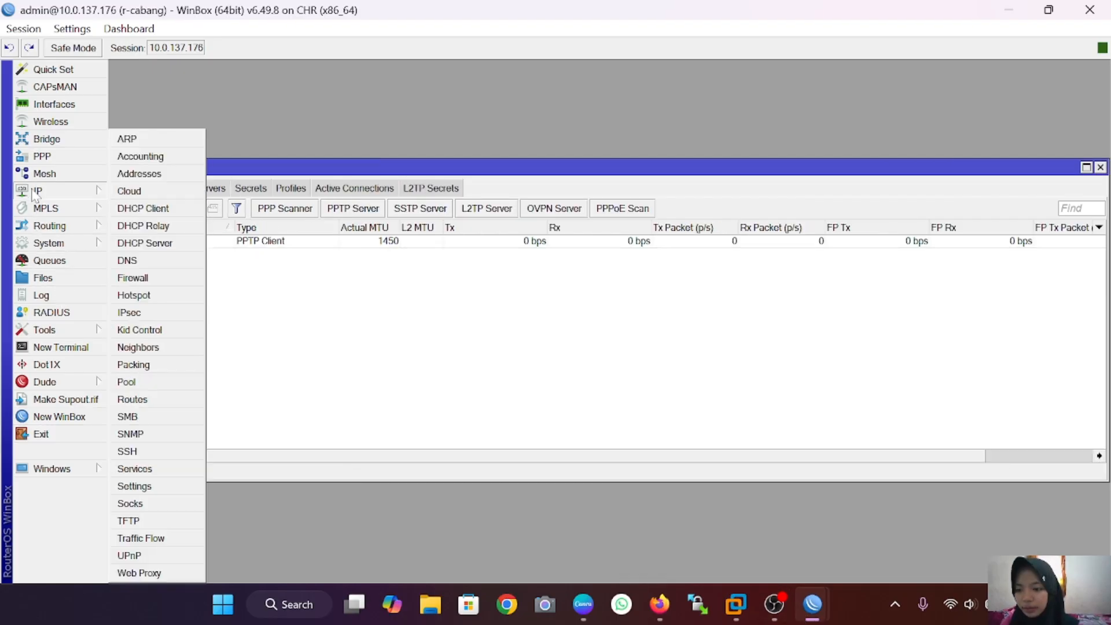
{"action": "left_click", "coordinate": [166, 401]}
{"action": "left_click", "coordinate": [320, 209]}
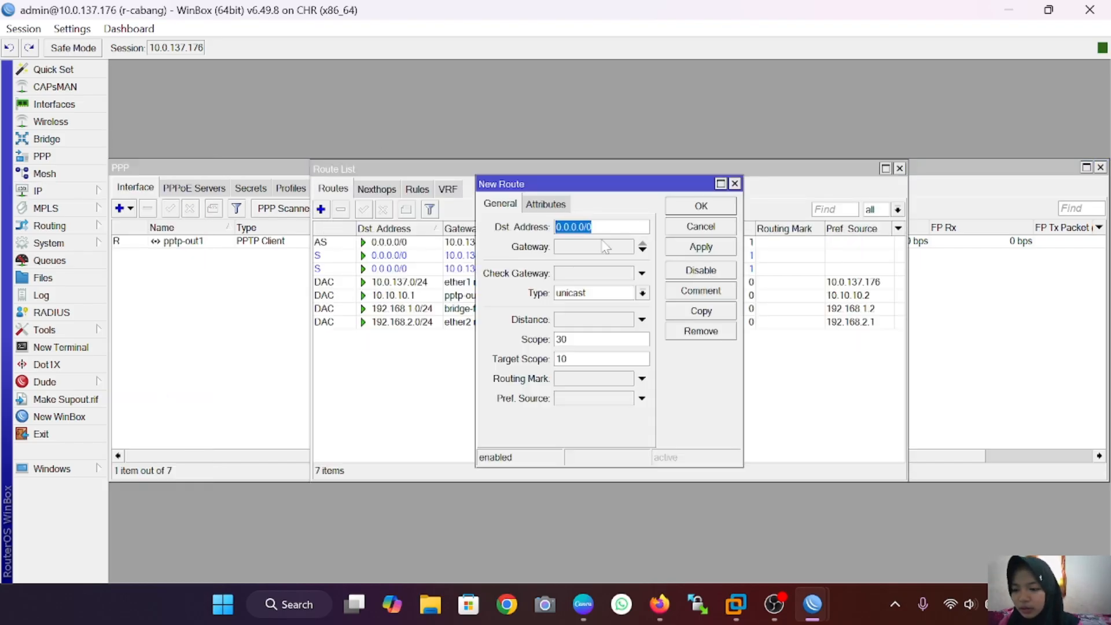
{"action": "key", "text": "BackSpace"}
{"action": "type", "text": "1"}
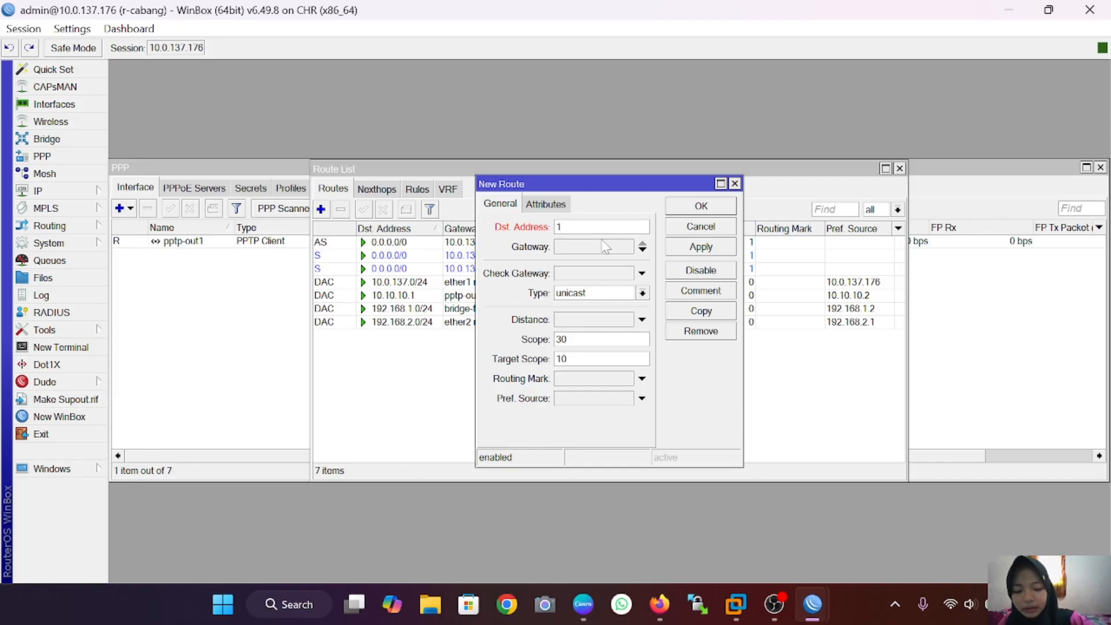
{"action": "type", "text": "92.168"}
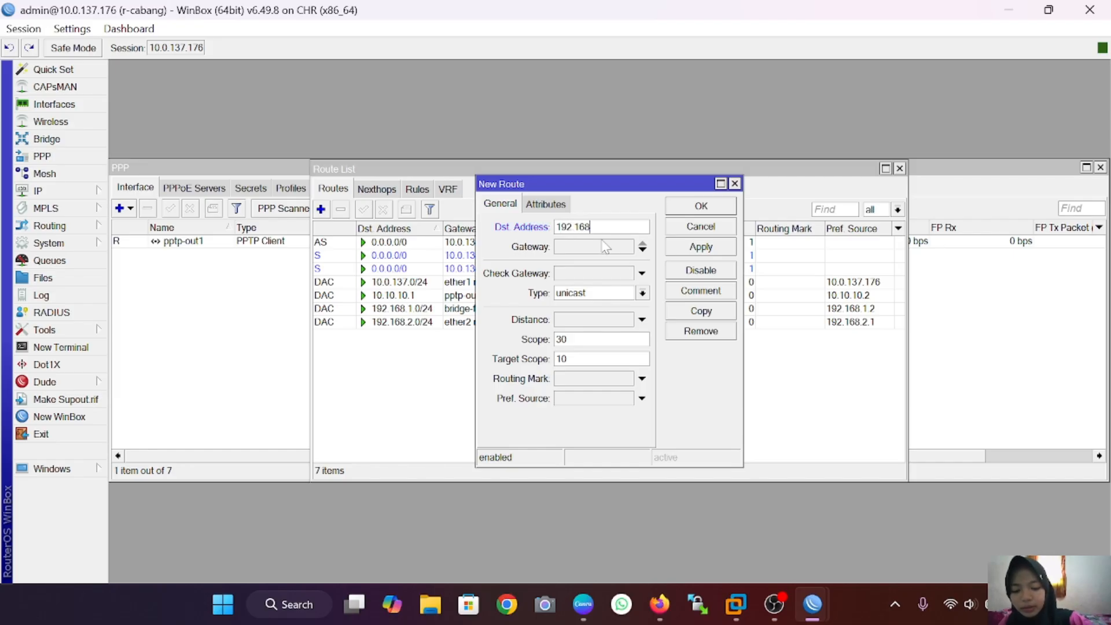
{"action": "type", "text": ".1.0/"}
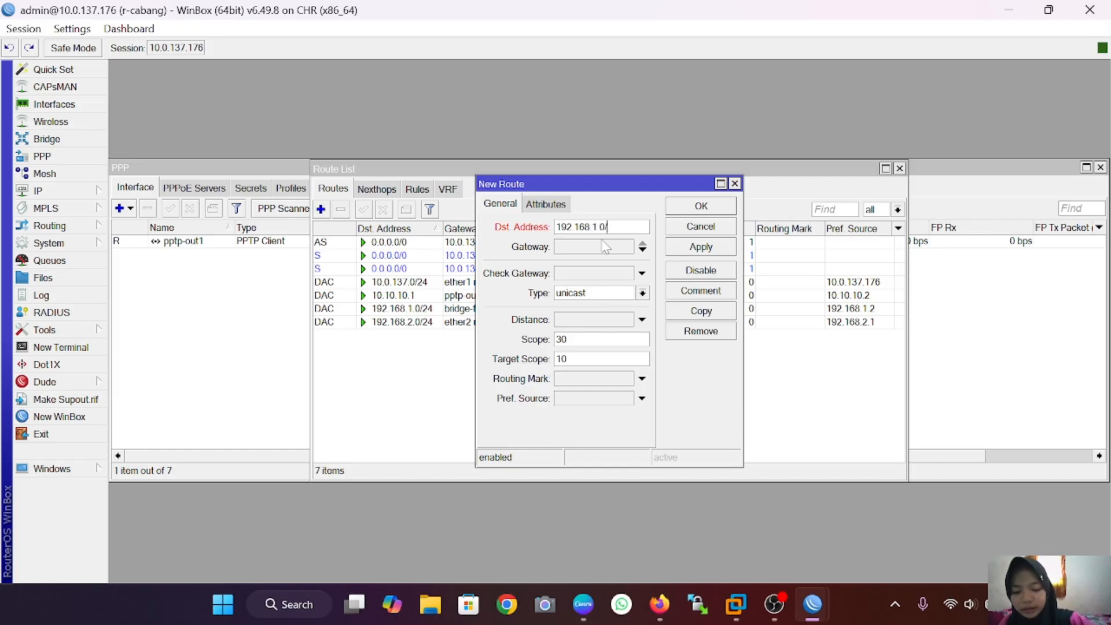
{"action": "type", "text": "24"}
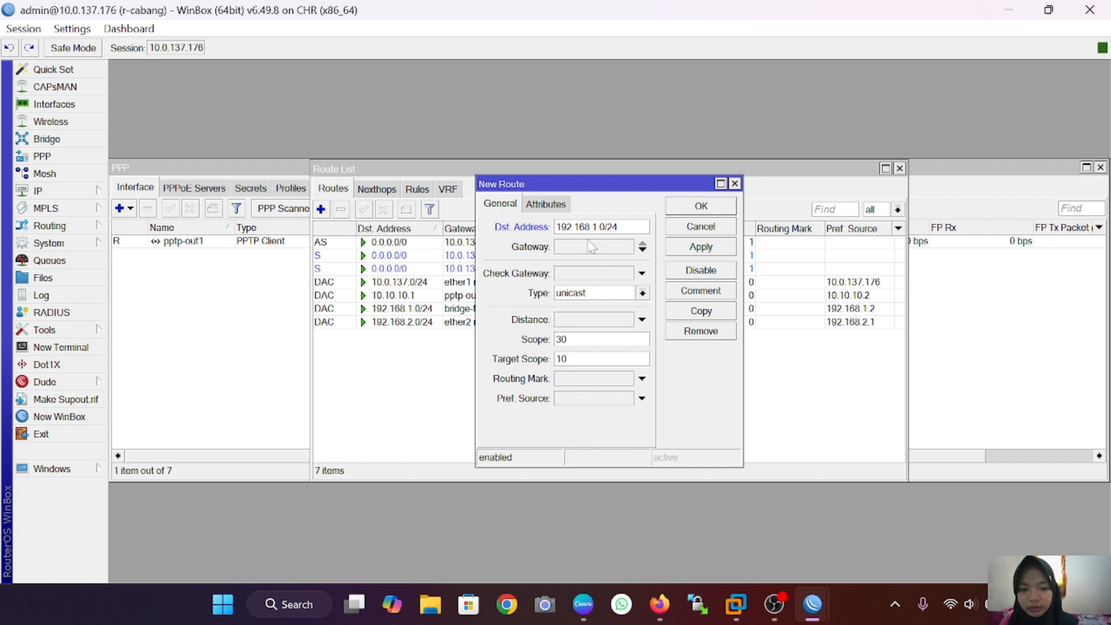
{"action": "left_click", "coordinate": [592, 248]}
{"action": "key", "text": "BackSpace"}
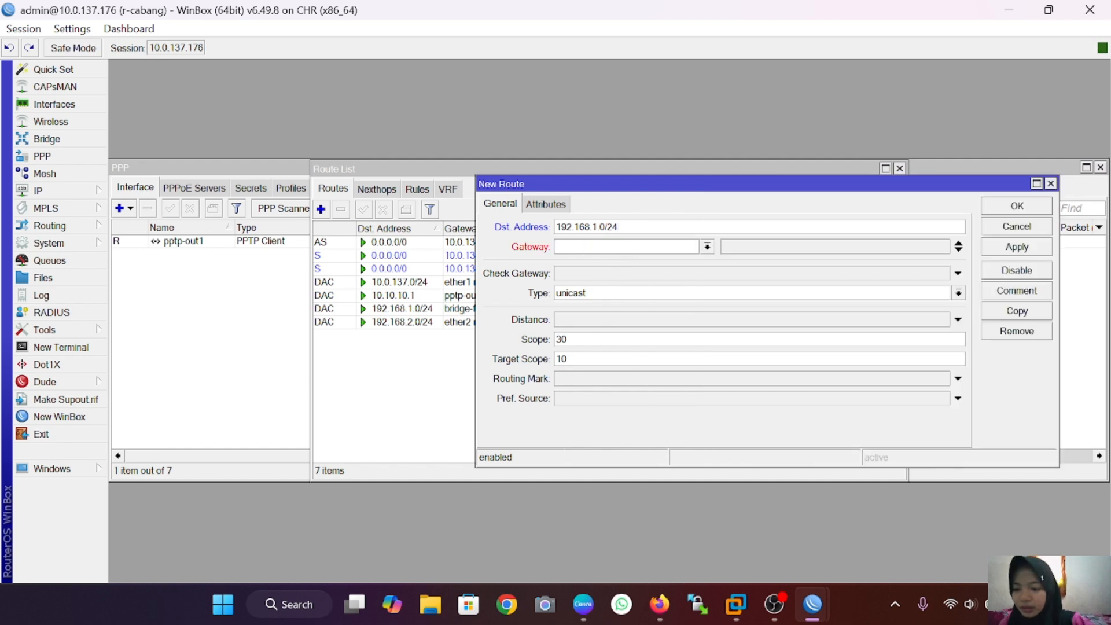
{"action": "type", "text": "10.1"}
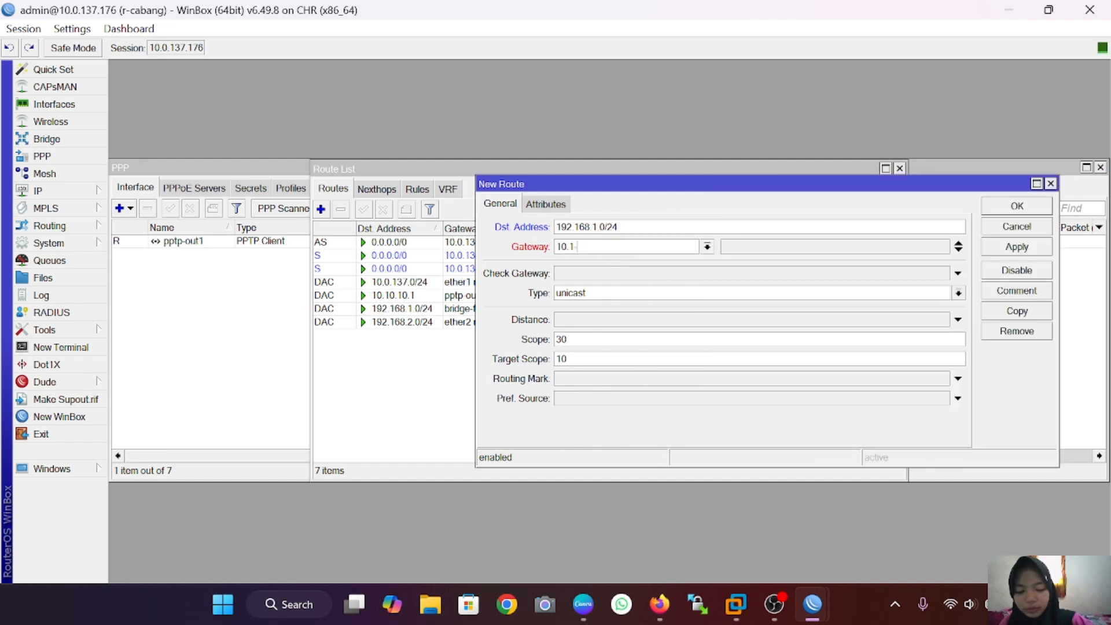
{"action": "type", "text": "0.10"}
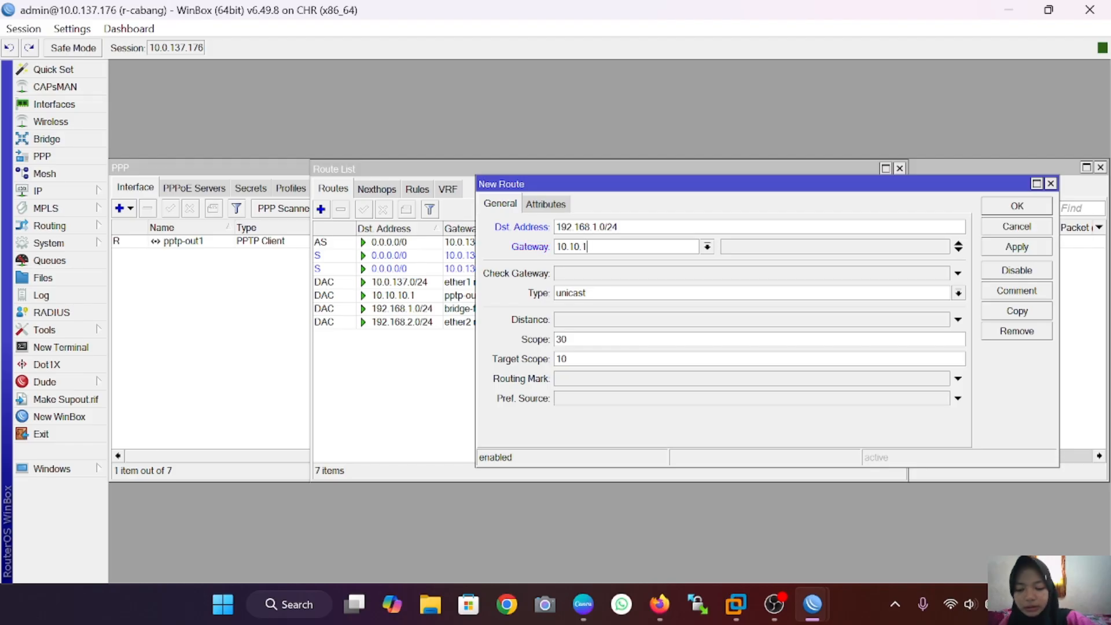
{"action": "type", "text": ".1"}
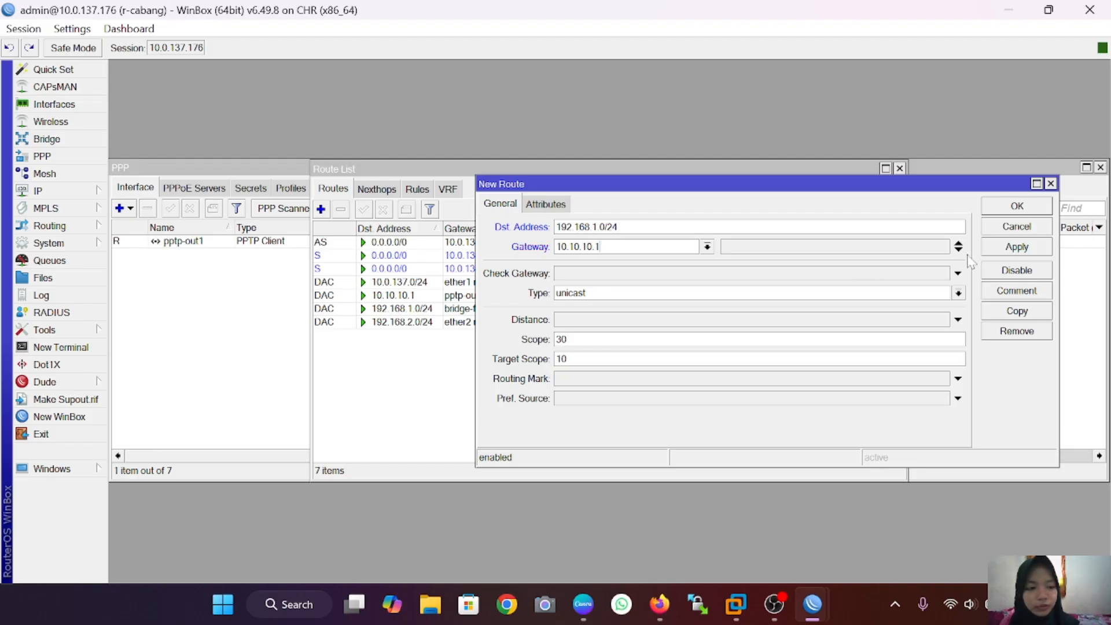
{"action": "left_click", "coordinate": [995, 248]}
Step: Close the route form, then ping 192.168.2.254 from VPC1 and stop once replies arrive
{"action": "left_click", "coordinate": [1013, 210]}
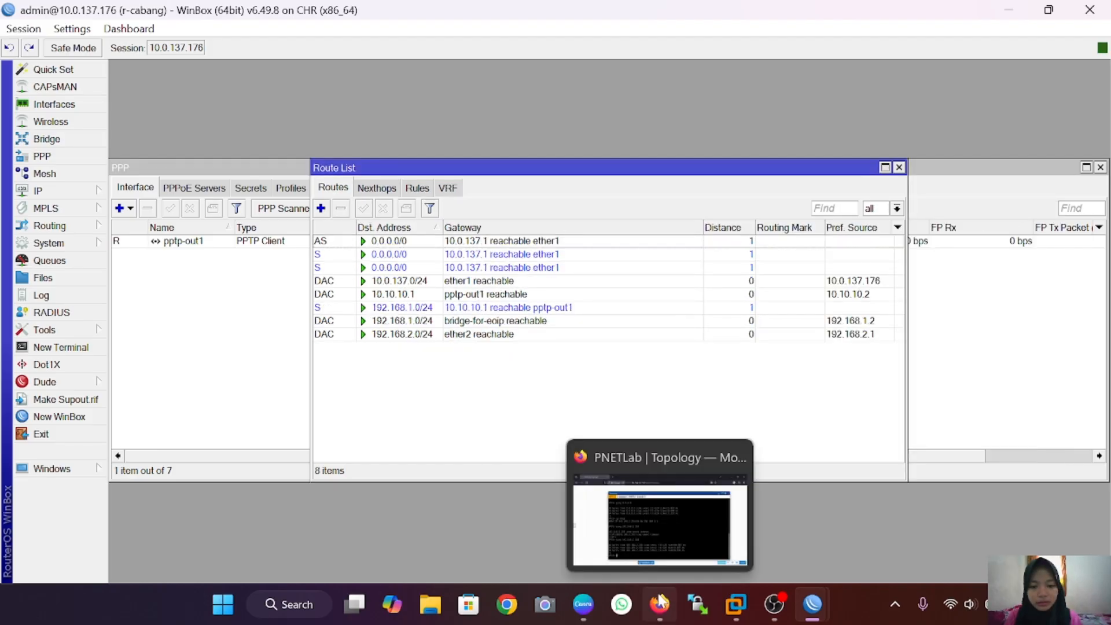
{"action": "left_click", "coordinate": [660, 604]}
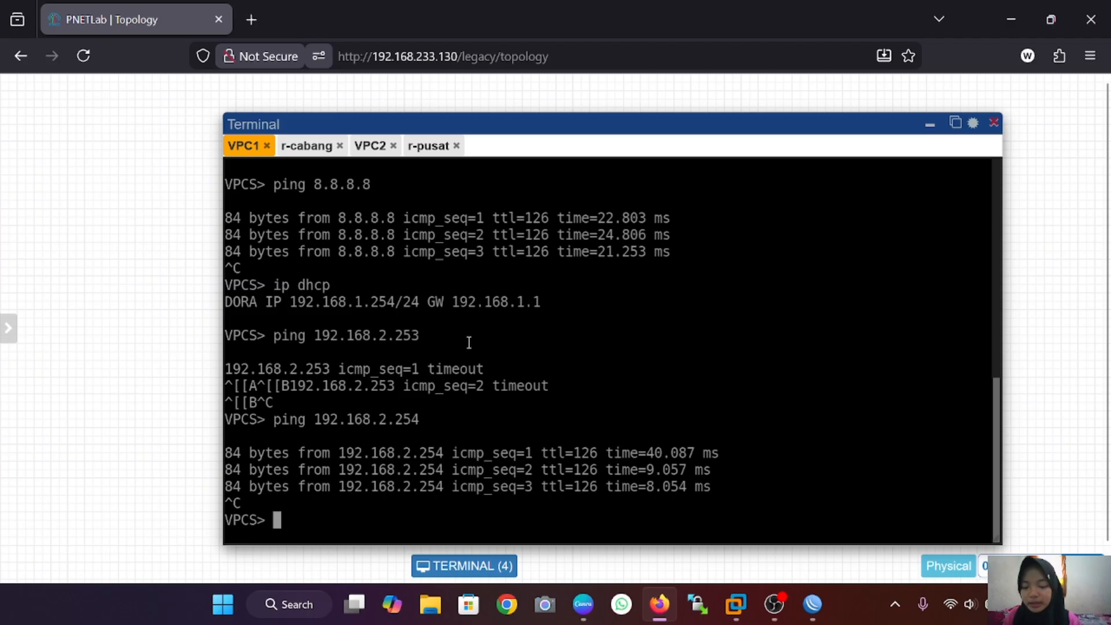
{"action": "type", "text": "pin"}
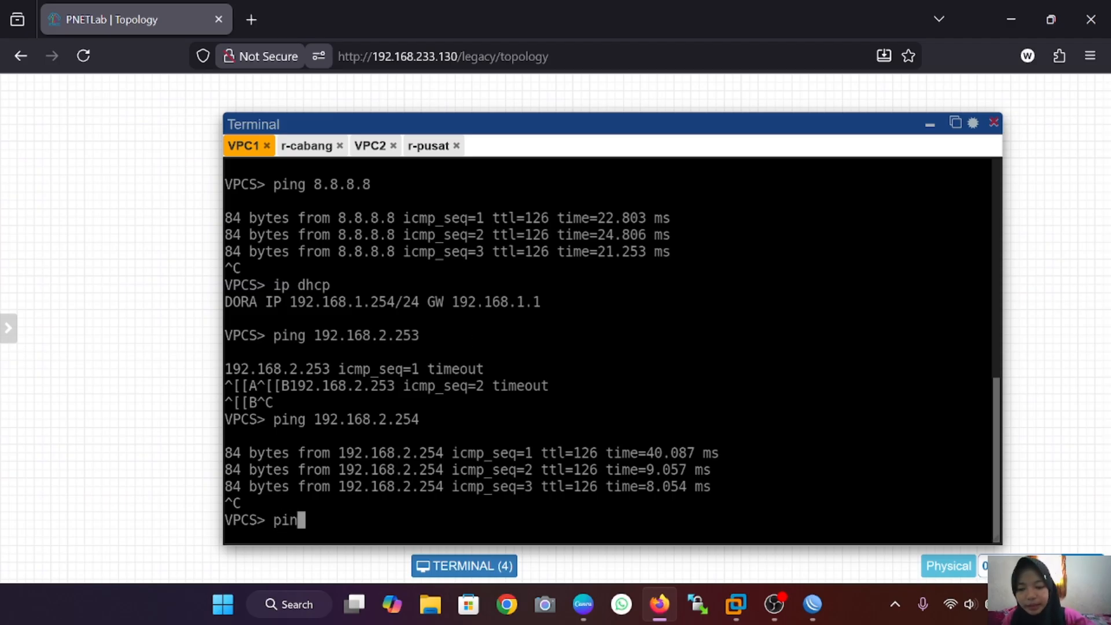
{"action": "type", "text": "g 19"}
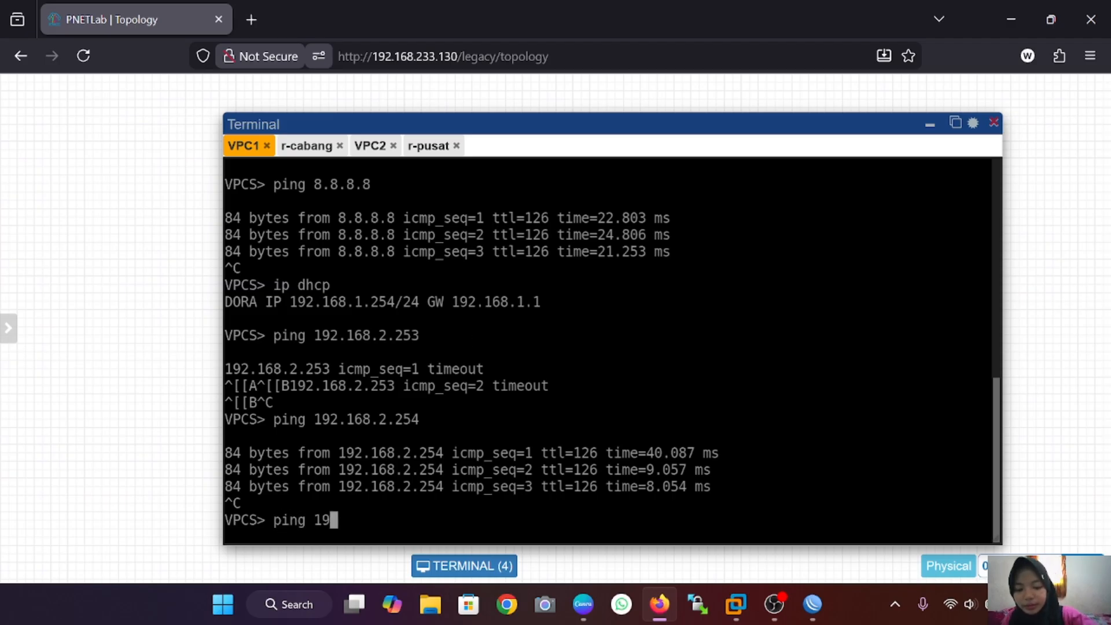
{"action": "type", "text": "2.168"}
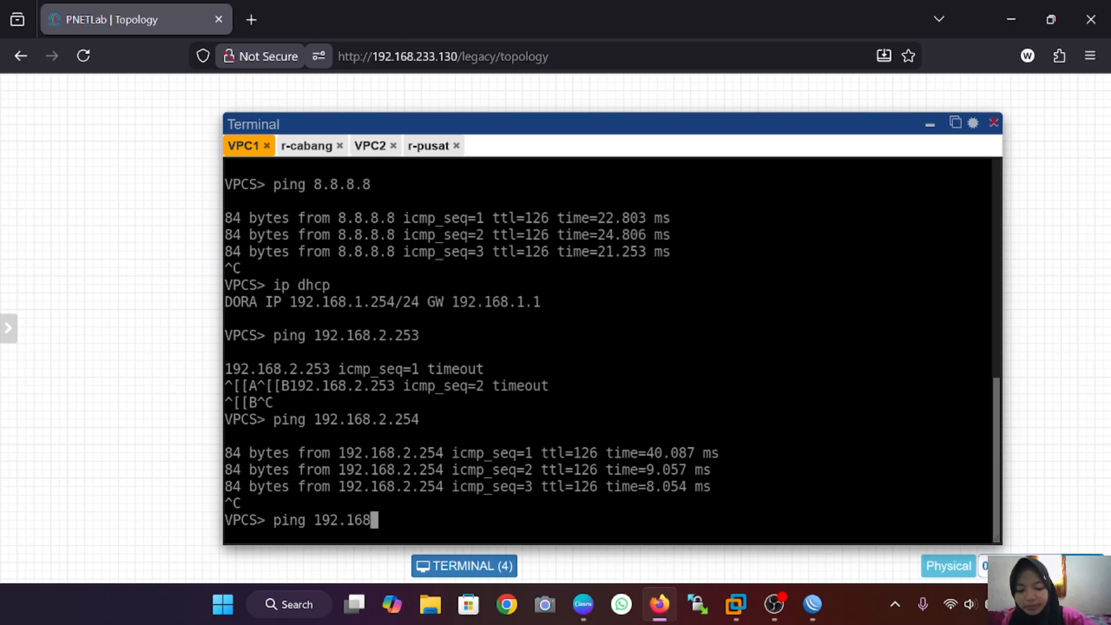
{"action": "type", "text": ".2.254"}
{"action": "key", "text": "Return"}
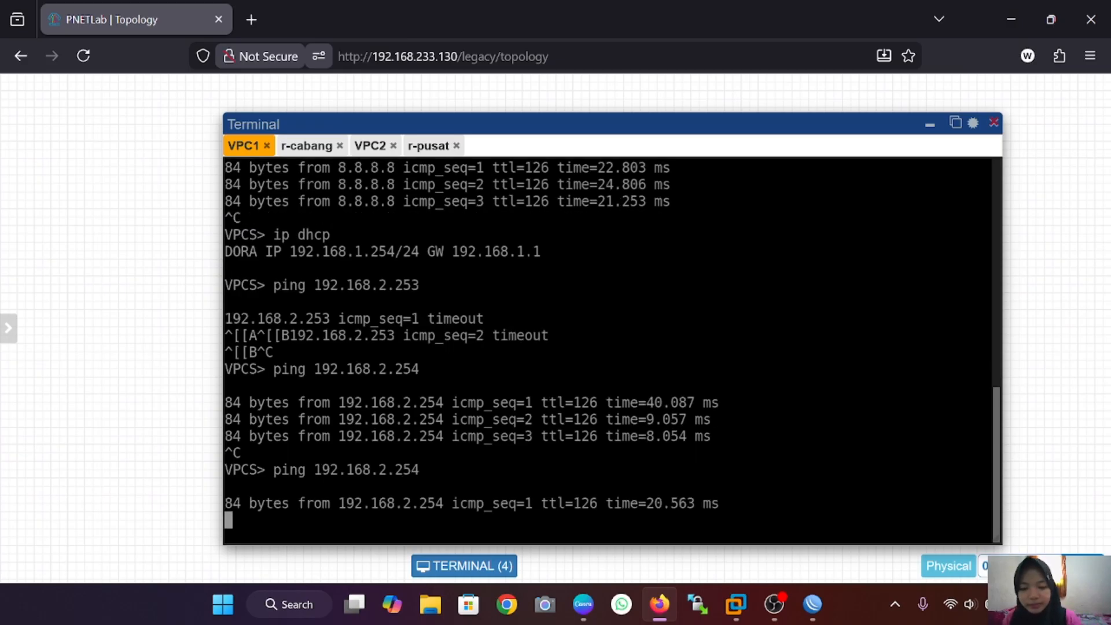
{"action": "key", "text": "ctrl+c"}
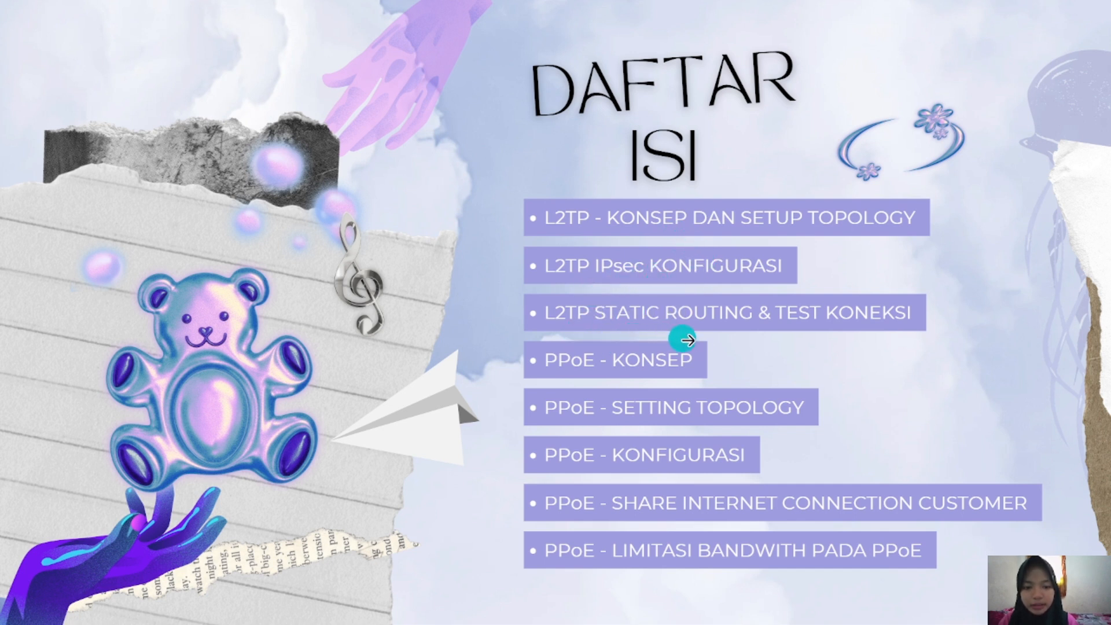
Step: Advance the presentation from the DAFTAR ISI slide to the L2TP slide
{"action": "left_click", "coordinate": [833, 348]}
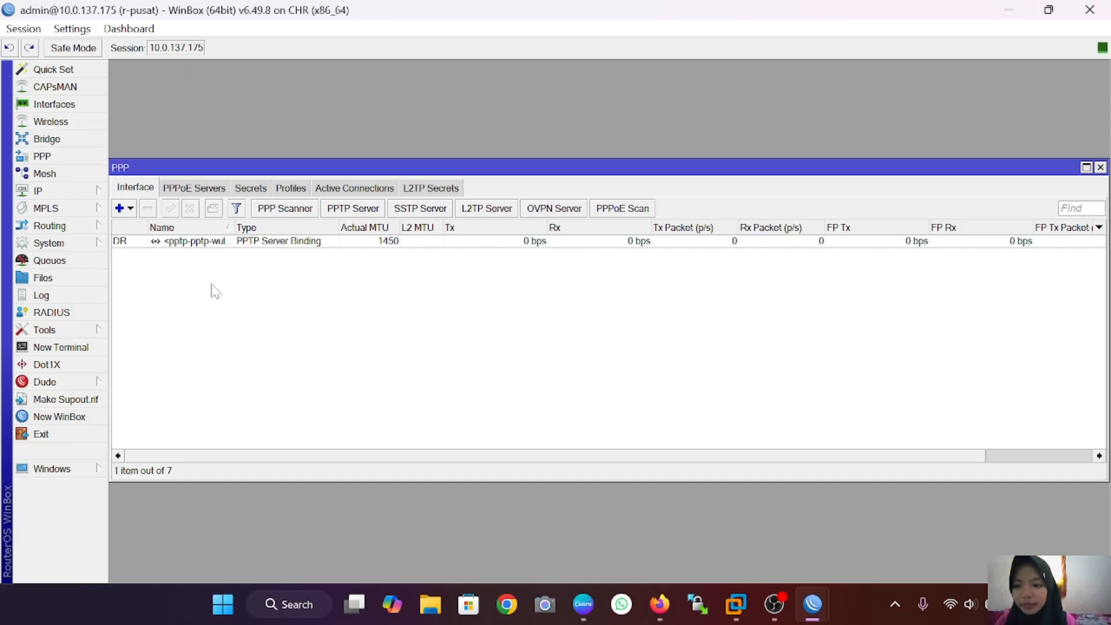
Step: Enable the L2TP server with Use IPsec set to yes and an IPsec secret, then apply
{"action": "left_click", "coordinate": [498, 213]}
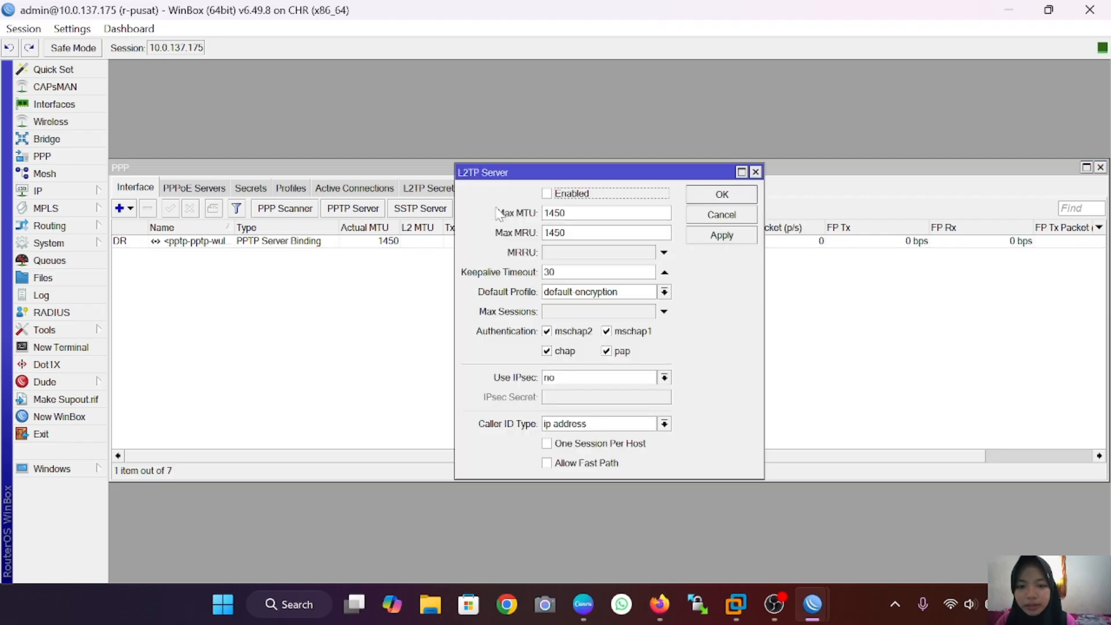
{"action": "left_click", "coordinate": [547, 194]}
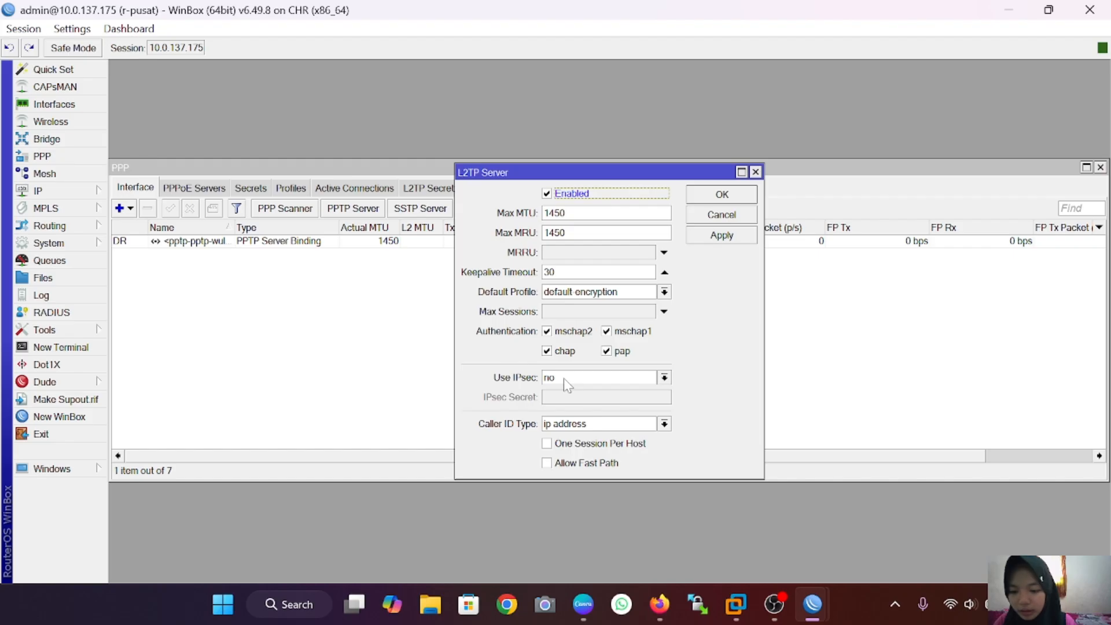
{"action": "left_click", "coordinate": [664, 378]}
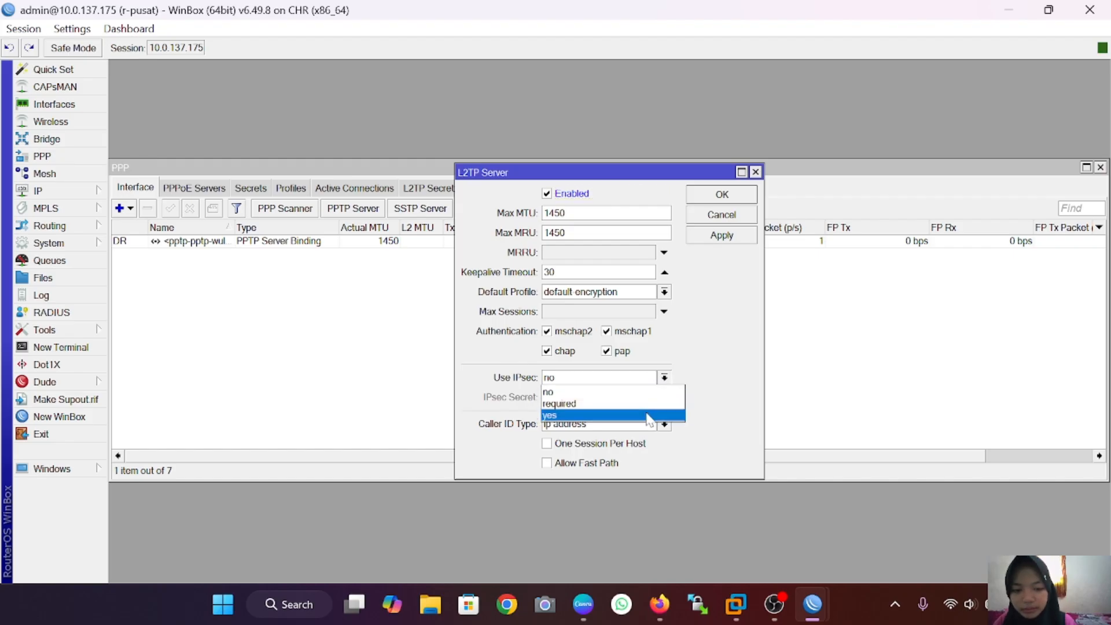
{"action": "left_click", "coordinate": [648, 416]}
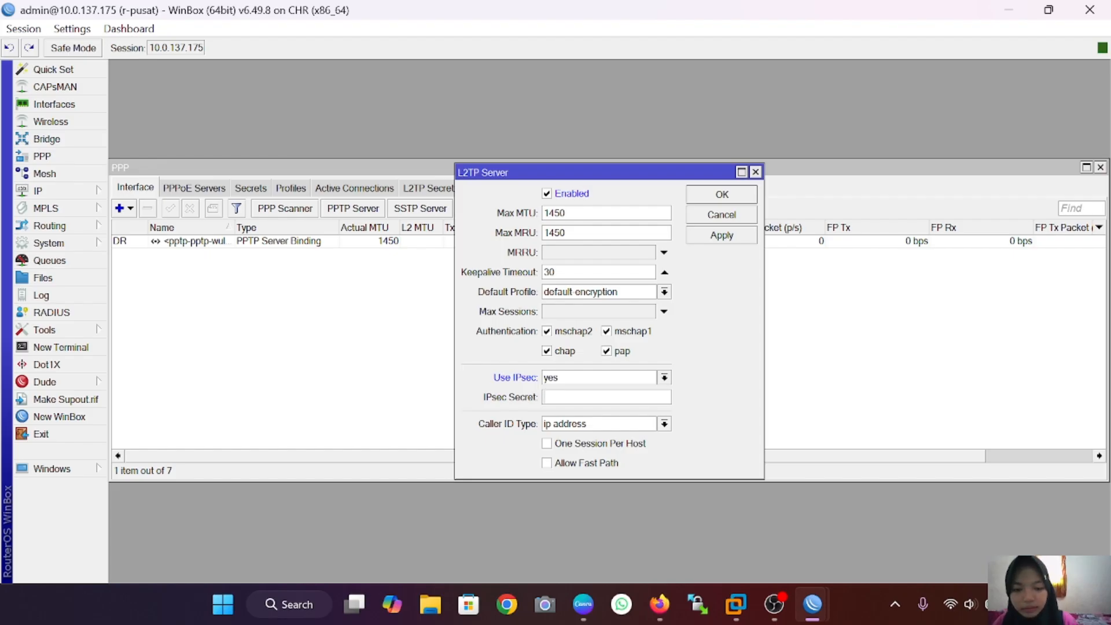
{"action": "type", "text": "***"}
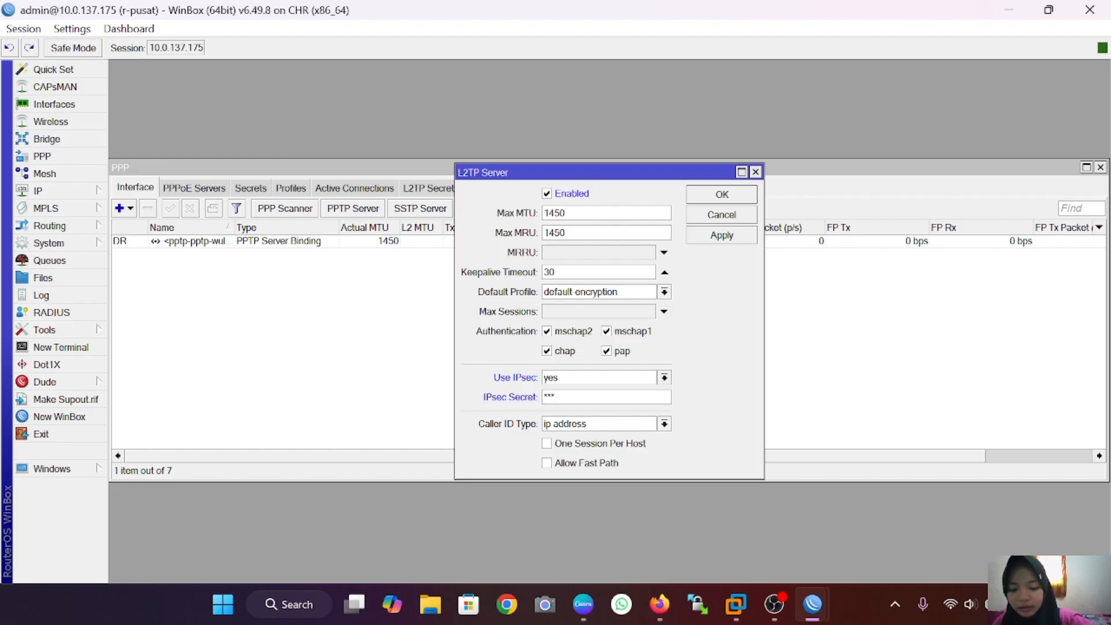
{"action": "type", "text": "**"}
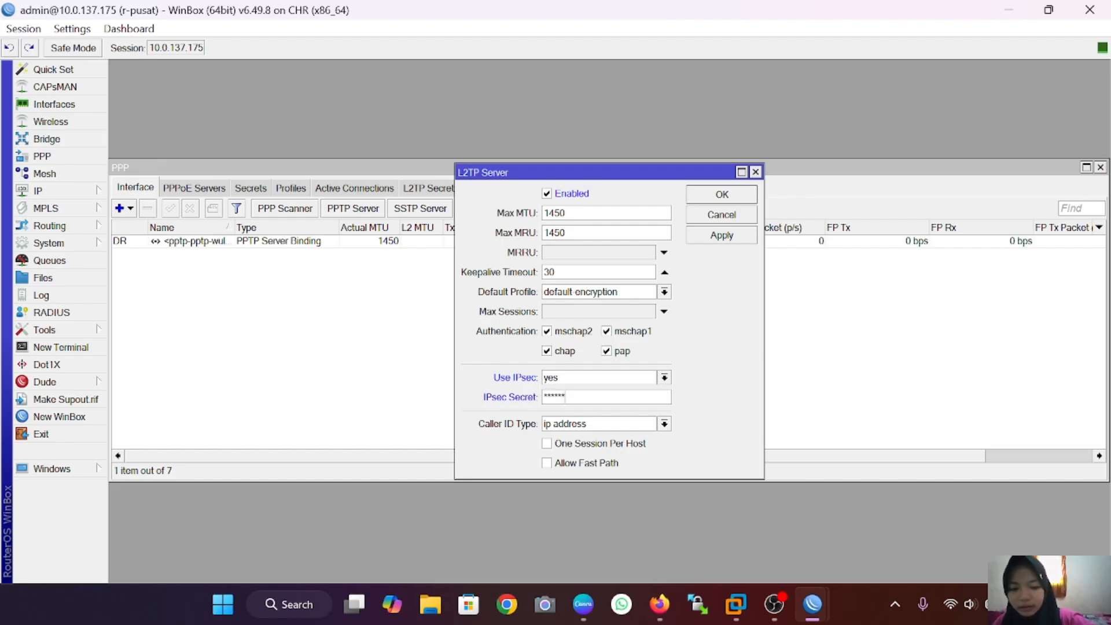
{"action": "left_click", "coordinate": [732, 236]}
{"action": "left_click", "coordinate": [737, 194]}
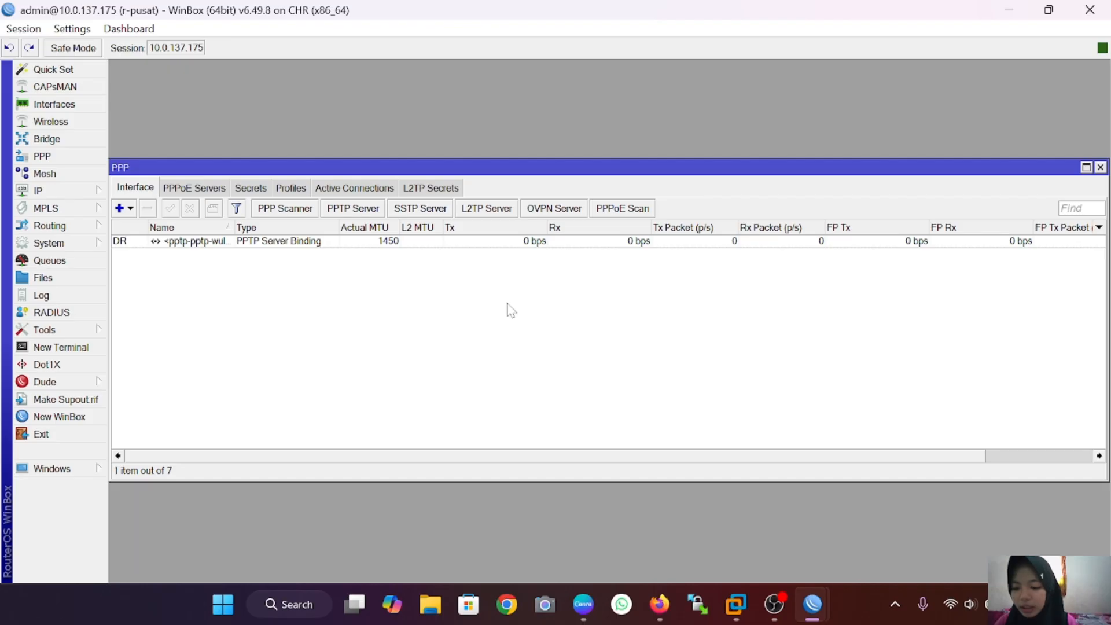
Step: Create a new PPP secret named l2tp-wulan with a password, limited to the l2tp service
{"action": "left_click", "coordinate": [252, 190]}
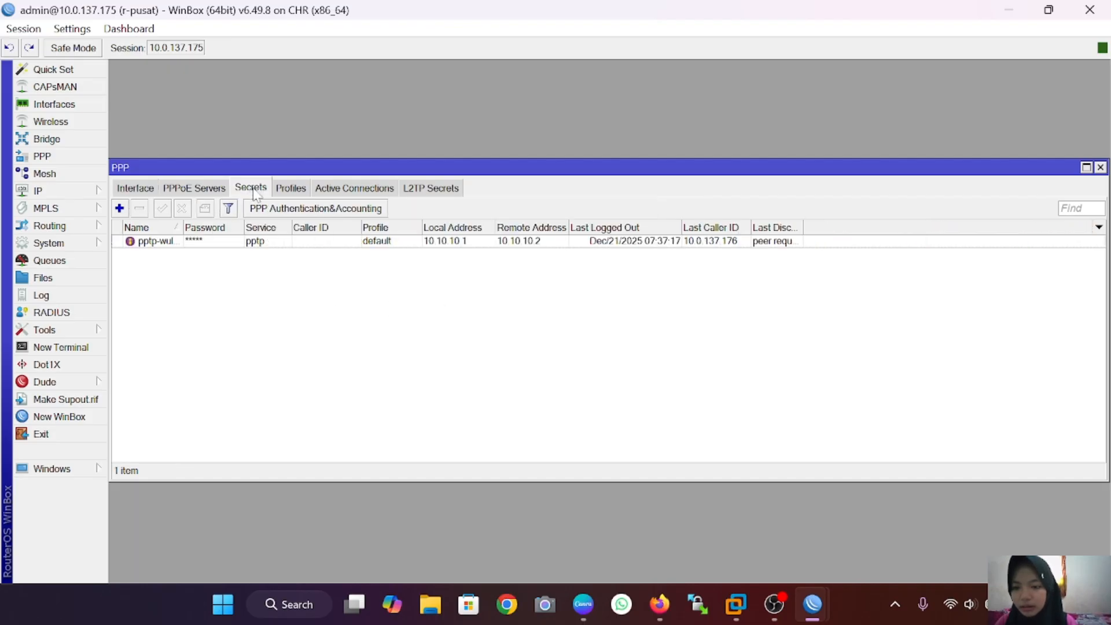
{"action": "left_click", "coordinate": [123, 209]}
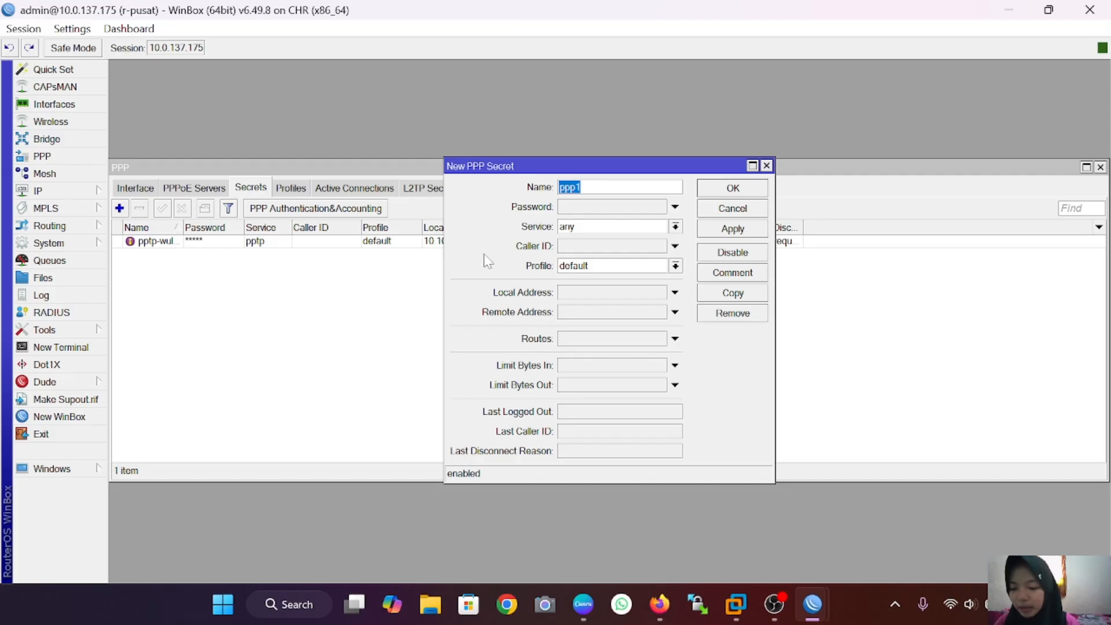
{"action": "type", "text": "l2t"}
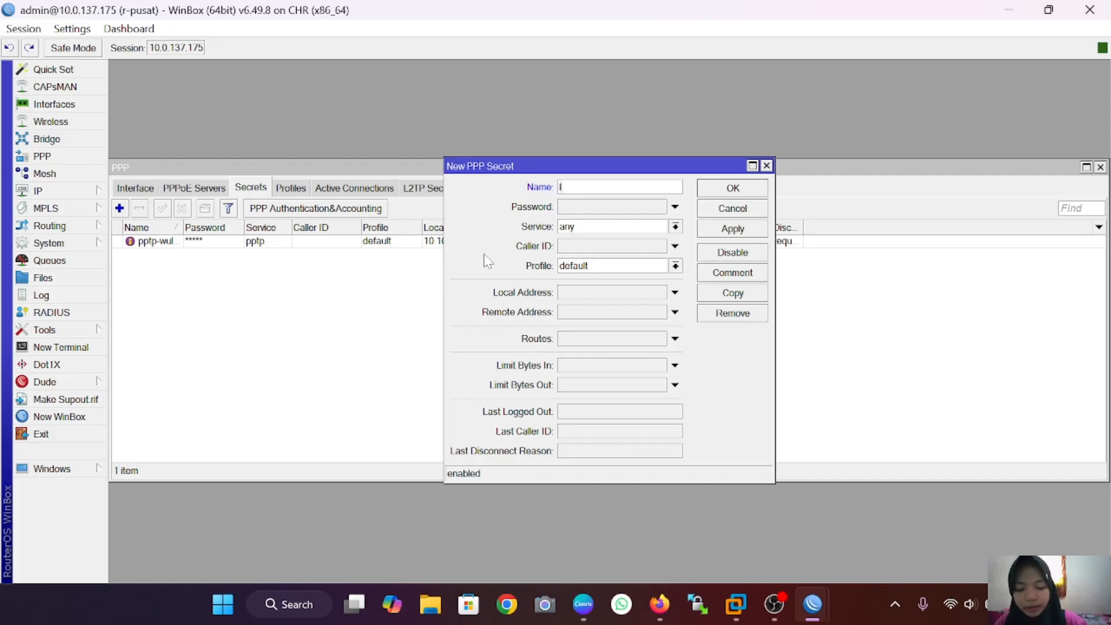
{"action": "type", "text": "wulan"}
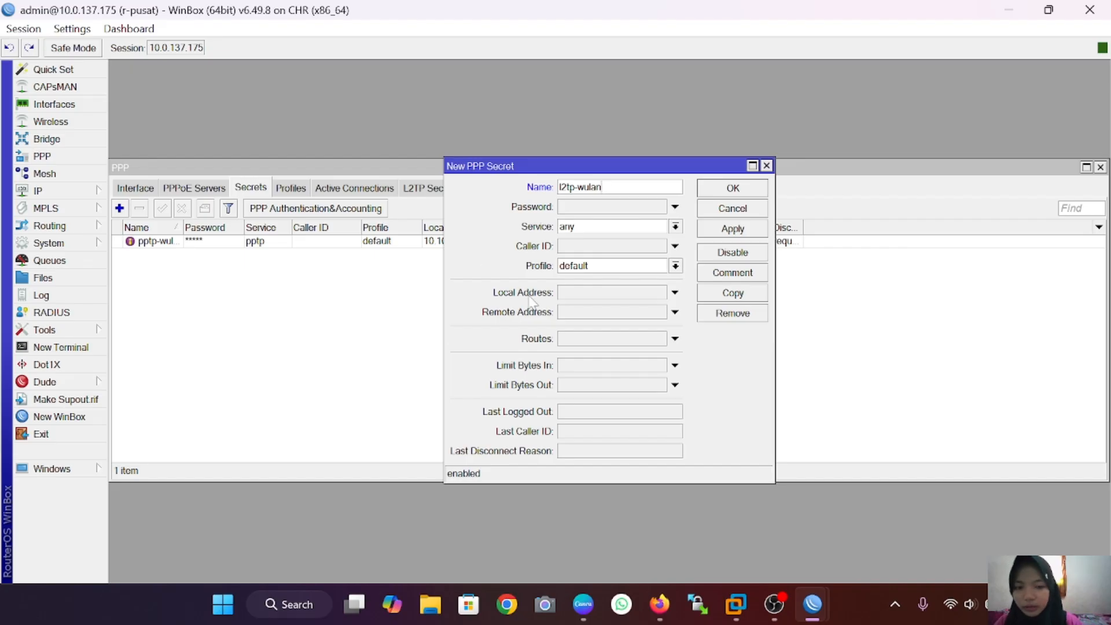
{"action": "left_click", "coordinate": [599, 208]}
{"action": "type", "text": "***"}
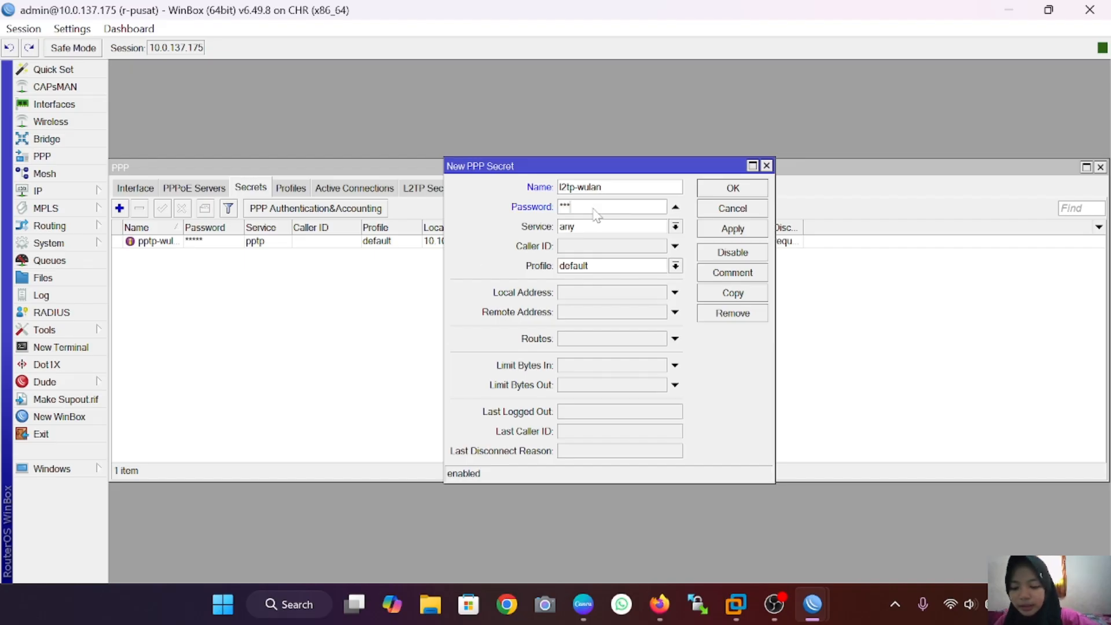
{"action": "type", "text": "**"}
{"action": "left_click", "coordinate": [675, 226]}
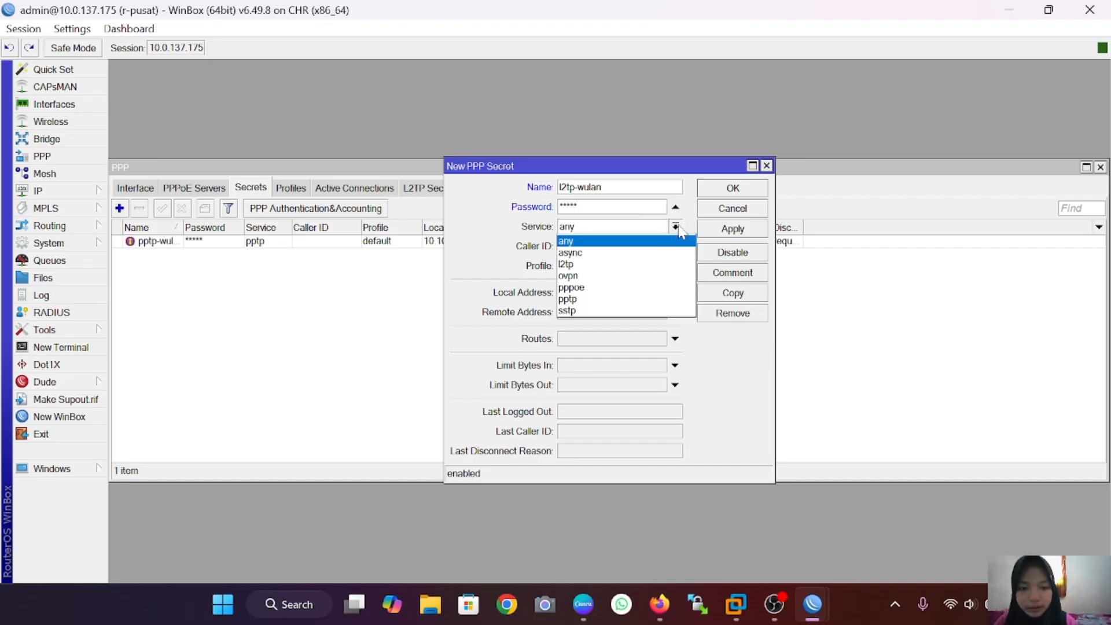
{"action": "left_click", "coordinate": [674, 265]}
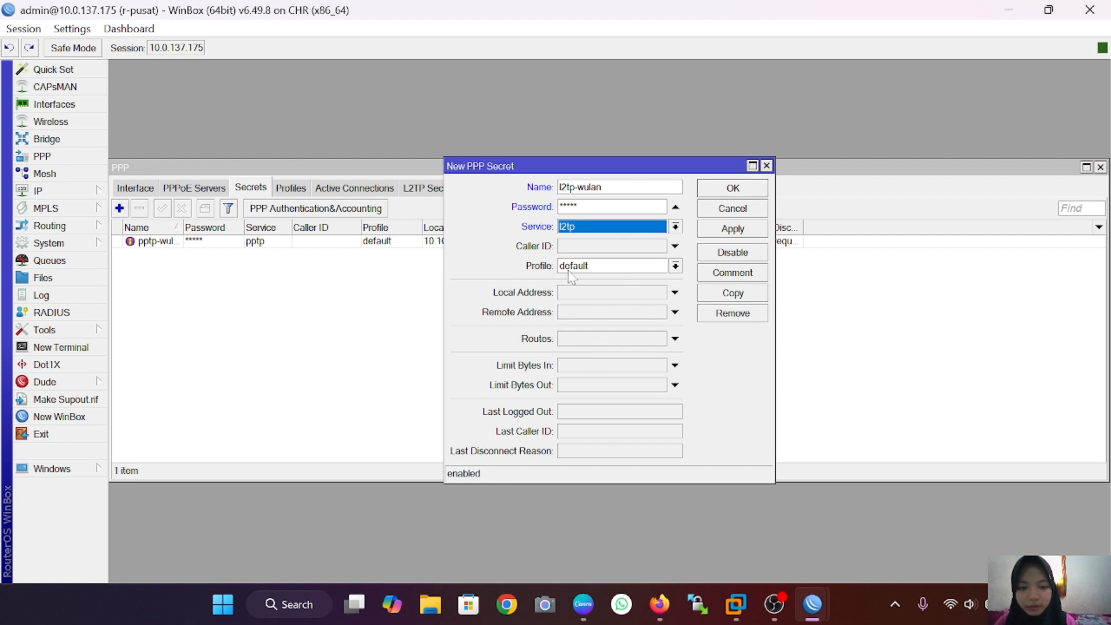
Step: Give l2tp-wulan the default-encryption profile, local 172.16.1.1, remote 172.16.1.2, and save it
{"action": "left_click", "coordinate": [675, 266]}
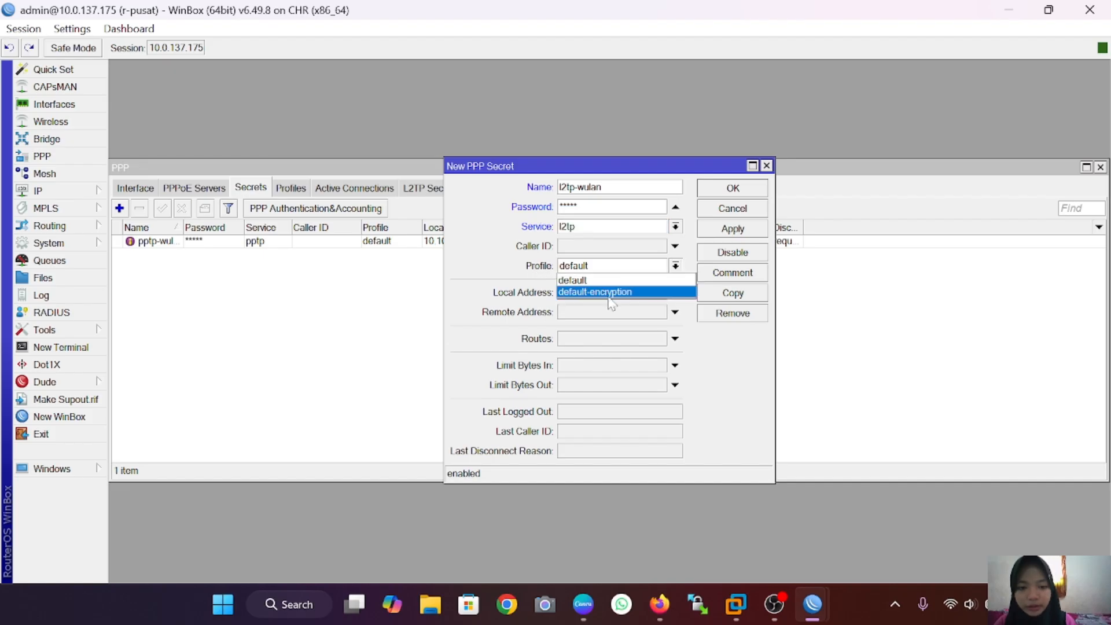
{"action": "left_click", "coordinate": [608, 295]}
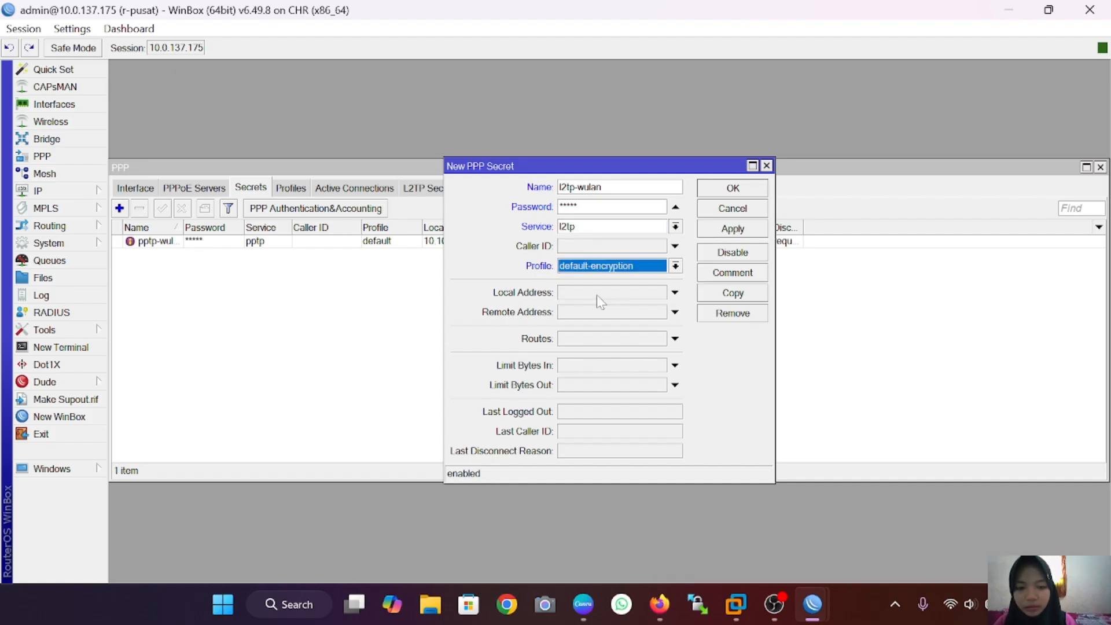
{"action": "left_click", "coordinate": [597, 296]}
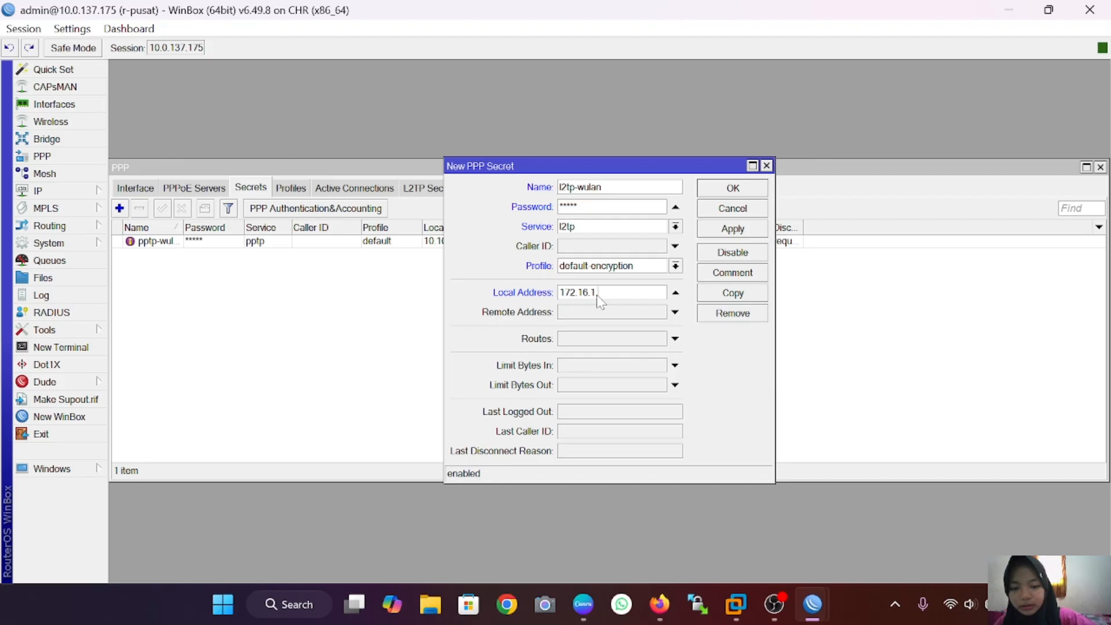
{"action": "type", "text": "172.16.1.1"}
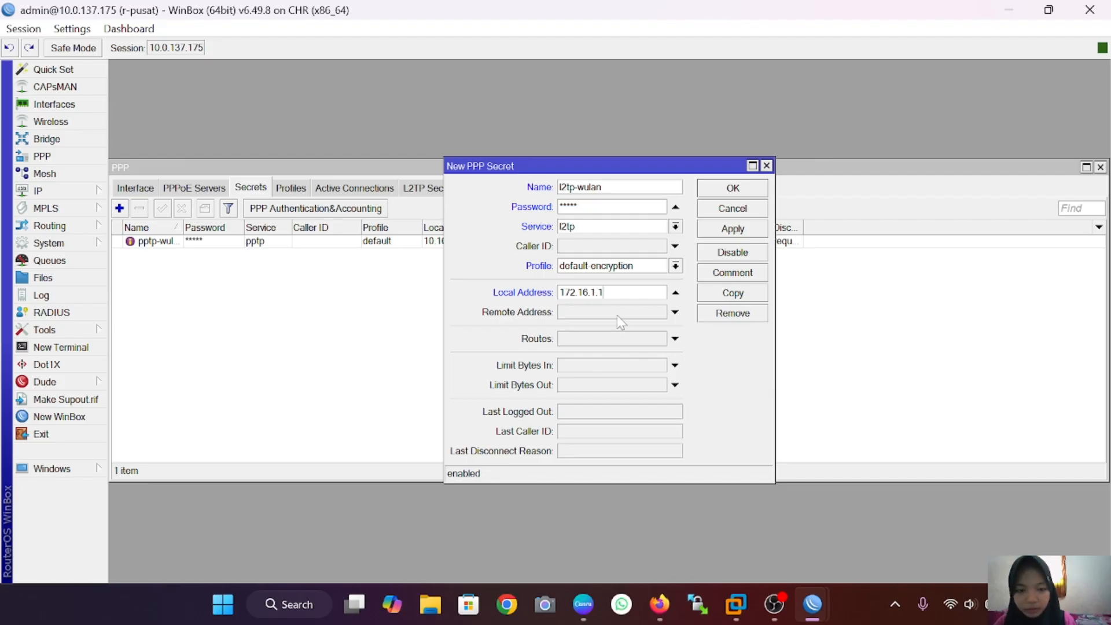
{"action": "left_click", "coordinate": [617, 316]}
{"action": "key", "text": "BackSpace"}
{"action": "type", "text": "1"}
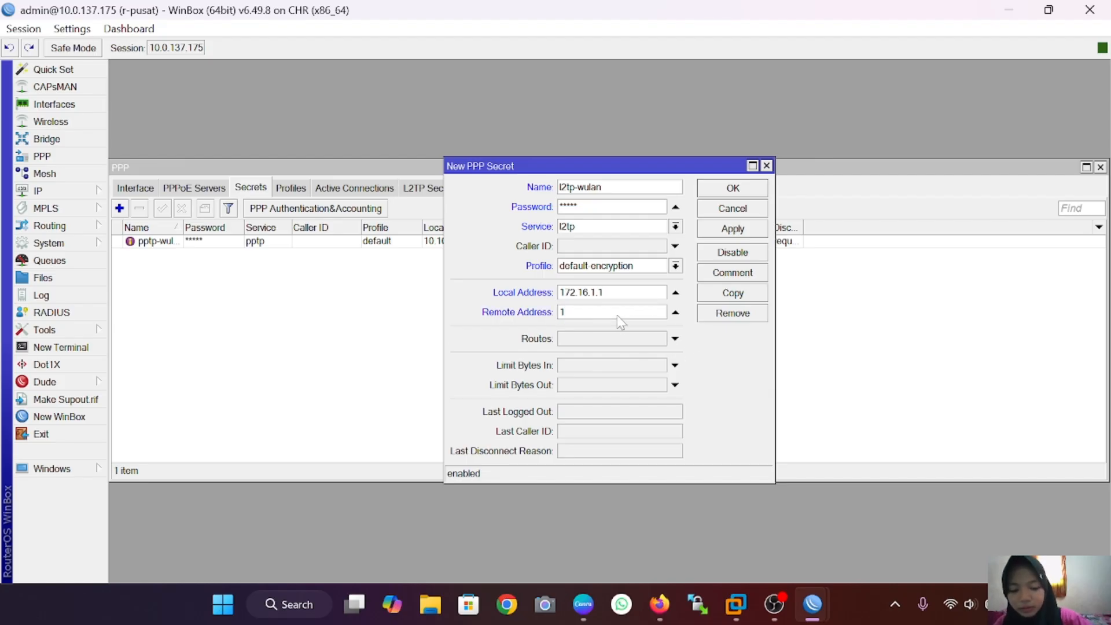
{"action": "type", "text": "72.16"}
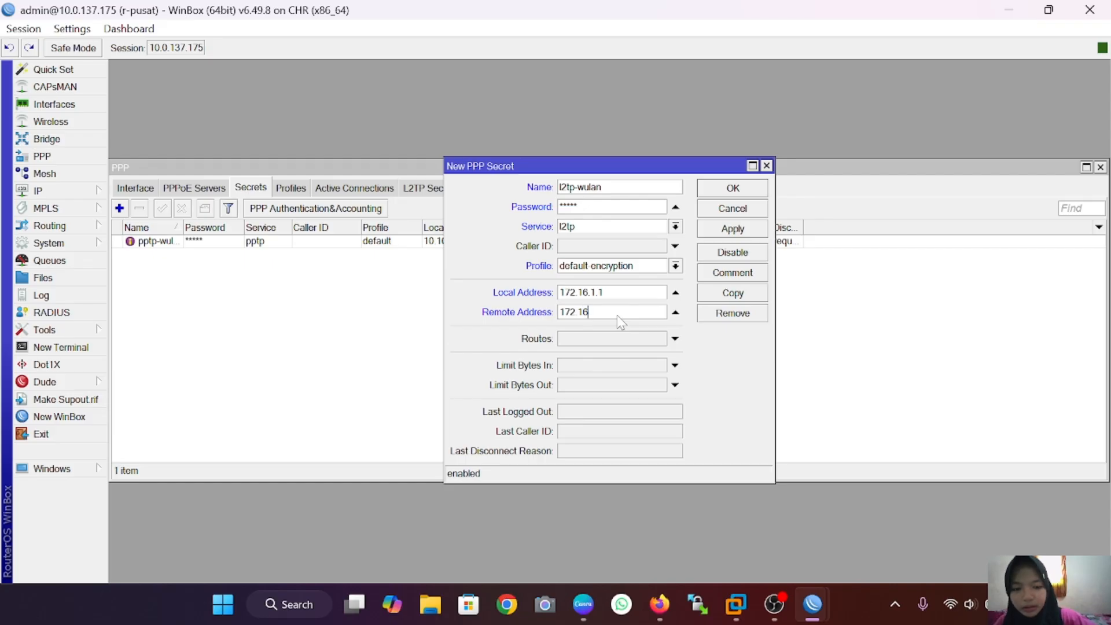
{"action": "type", "text": ".1"}
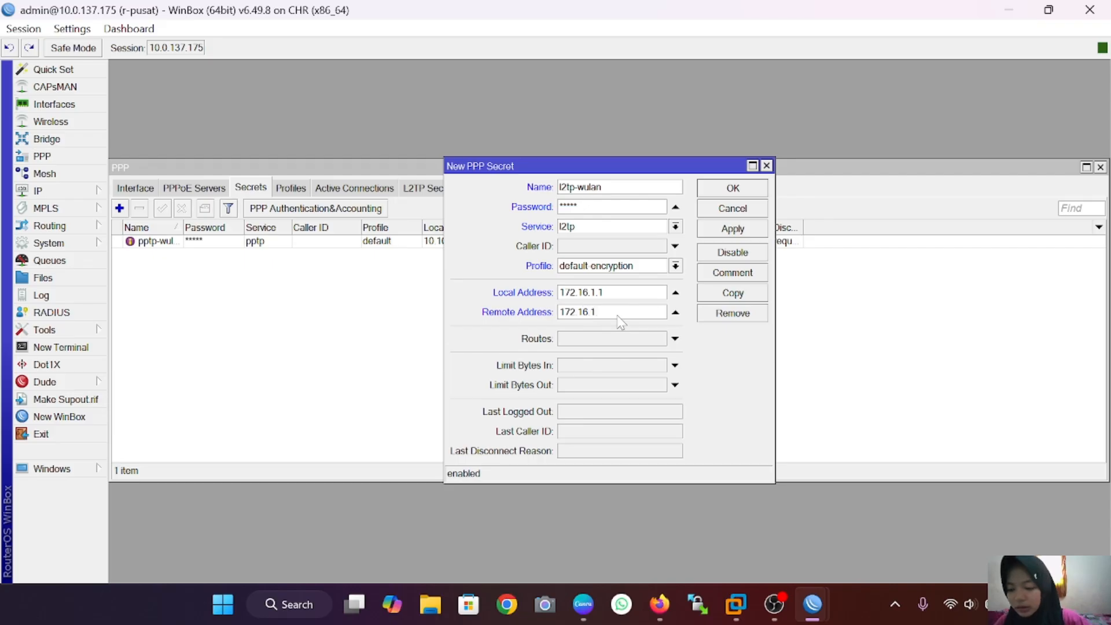
{"action": "type", "text": ".2"}
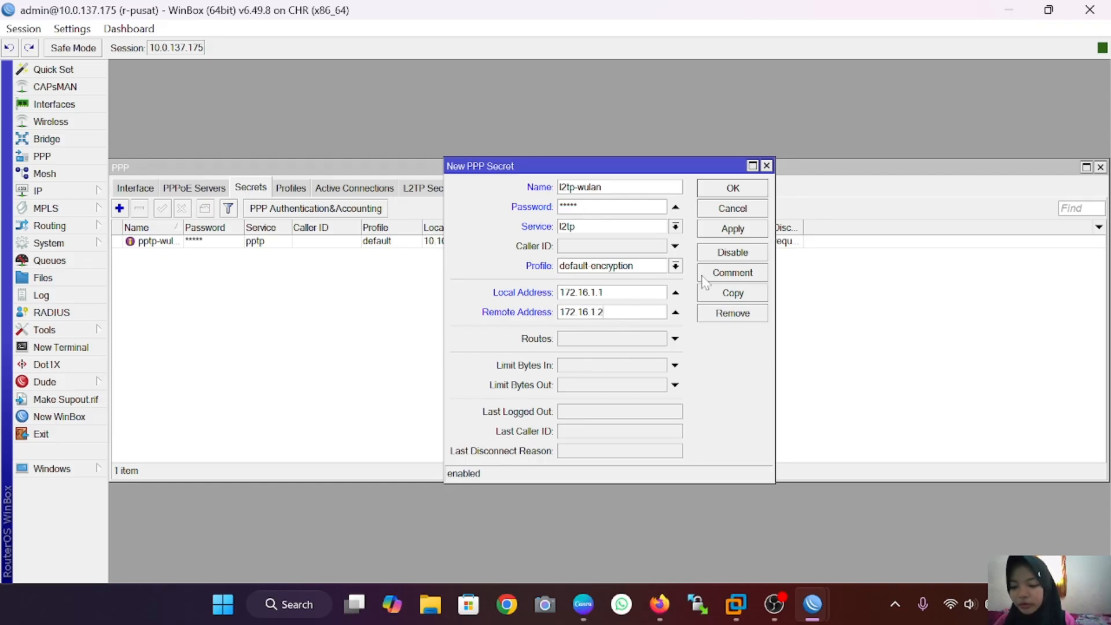
{"action": "left_click", "coordinate": [736, 230]}
{"action": "left_click", "coordinate": [744, 190]}
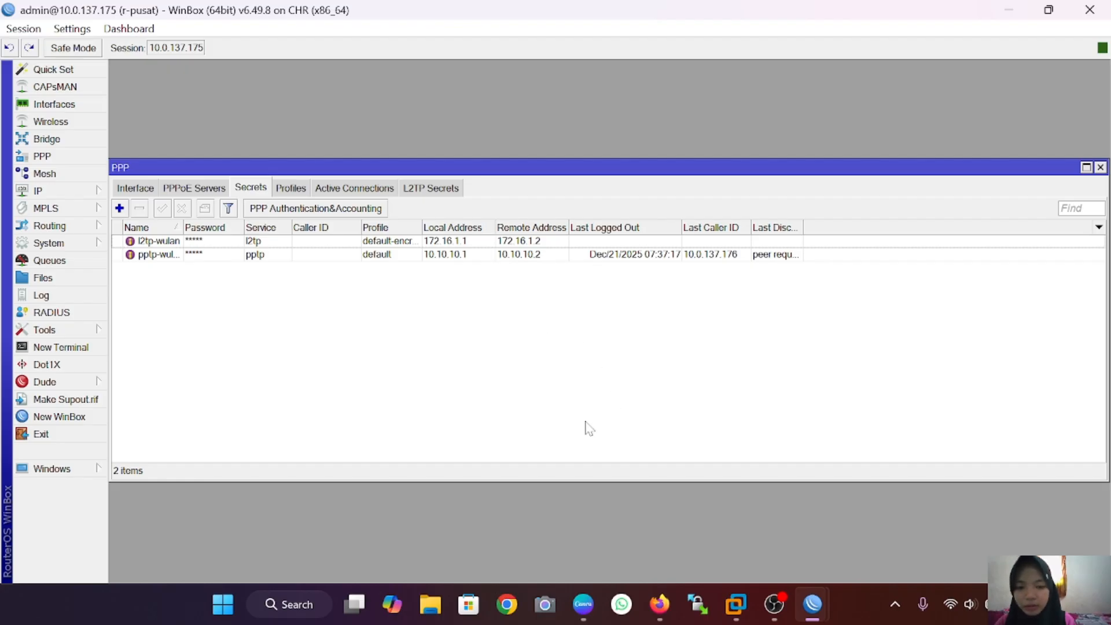
Step: On r-cabang, create a new L2TP client dialing out to 10.0.137.175
{"action": "mouse_move", "coordinate": [812, 604]}
{"action": "left_click", "coordinate": [722, 544]}
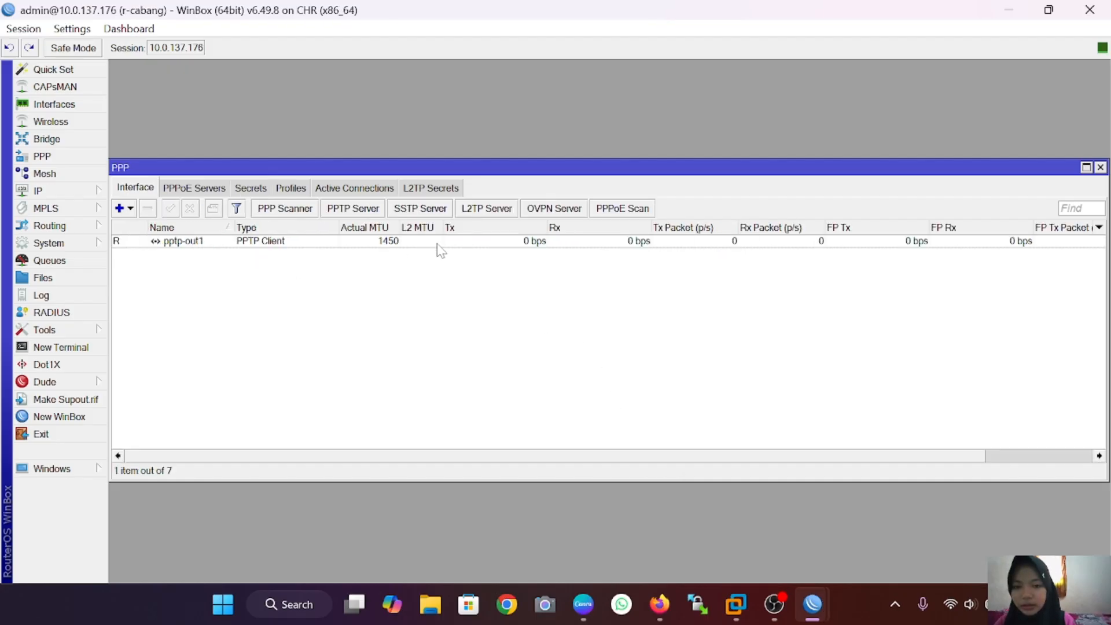
{"action": "left_click", "coordinate": [131, 209]}
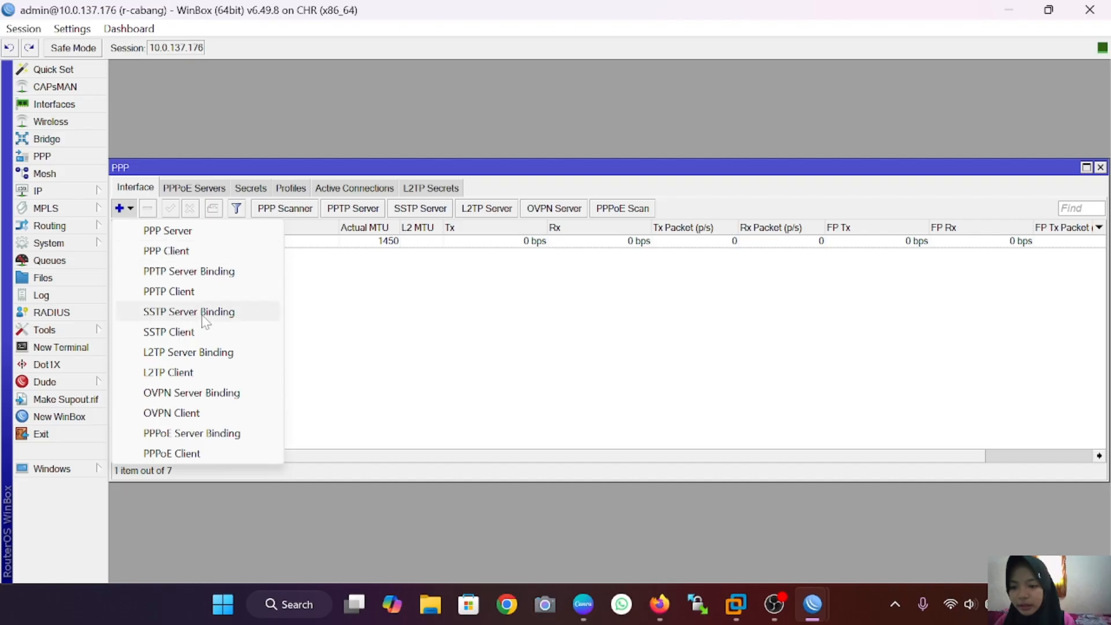
{"action": "left_click", "coordinate": [199, 373]}
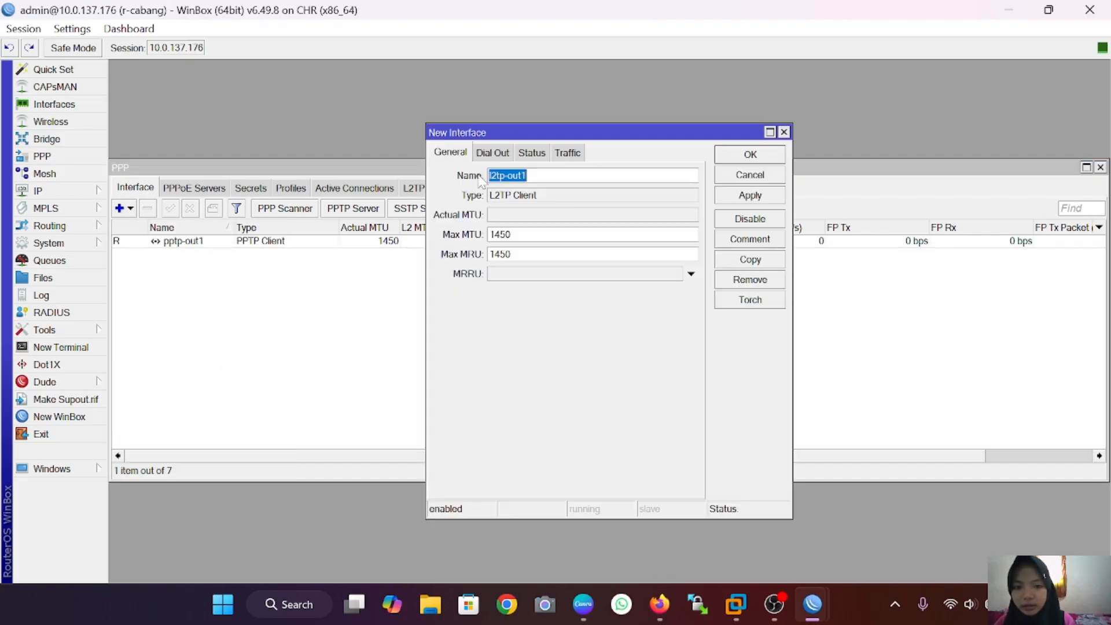
{"action": "left_click", "coordinate": [492, 154]}
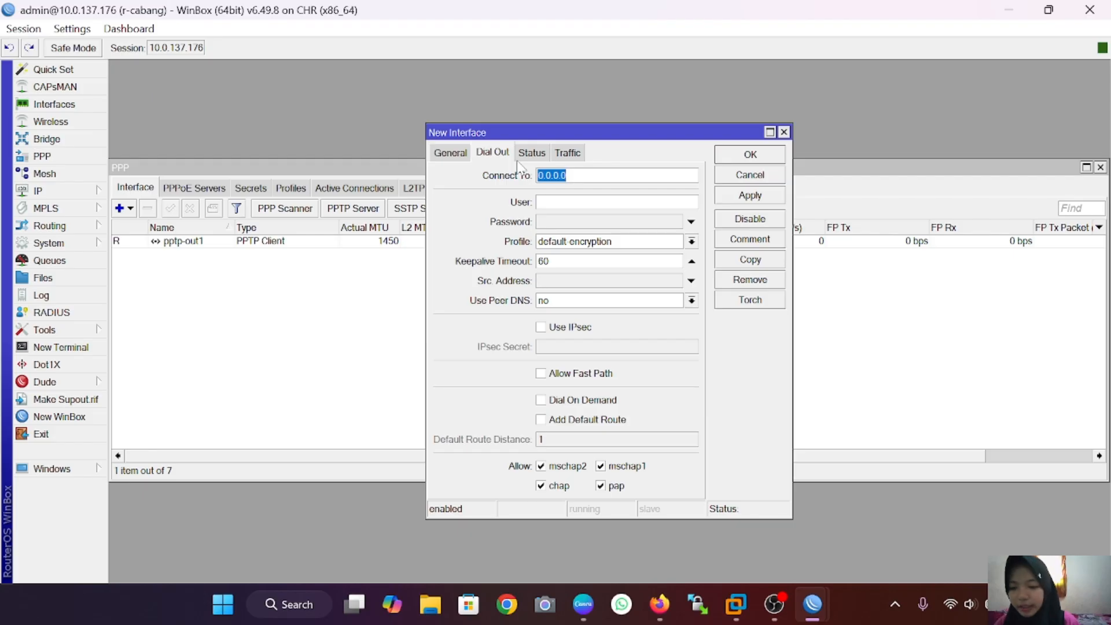
{"action": "type", "text": "10"}
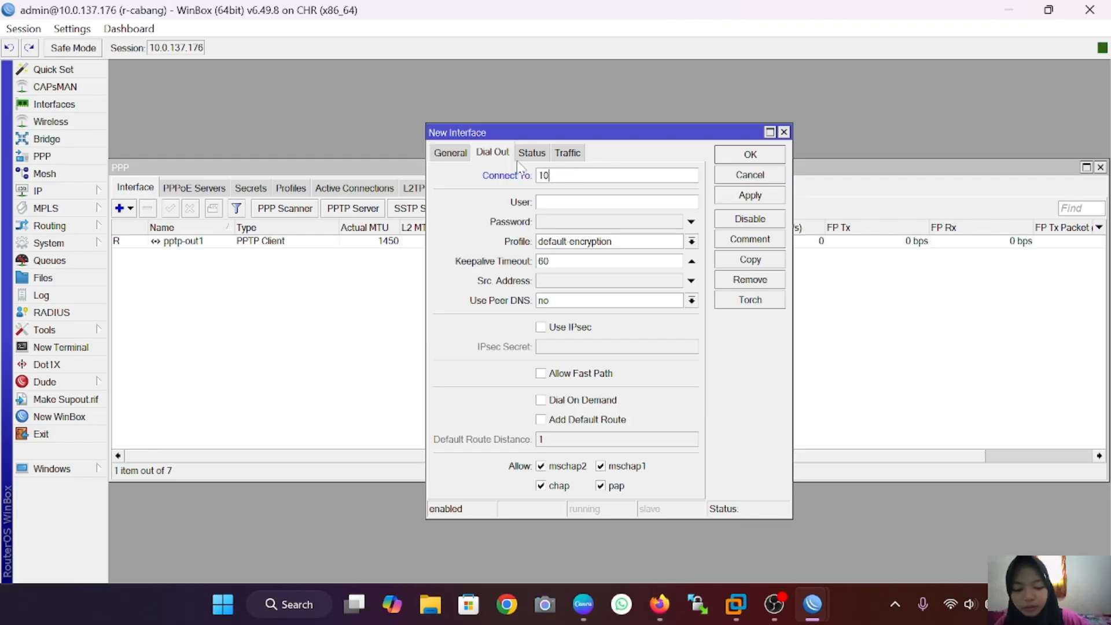
{"action": "type", "text": ".0.13"}
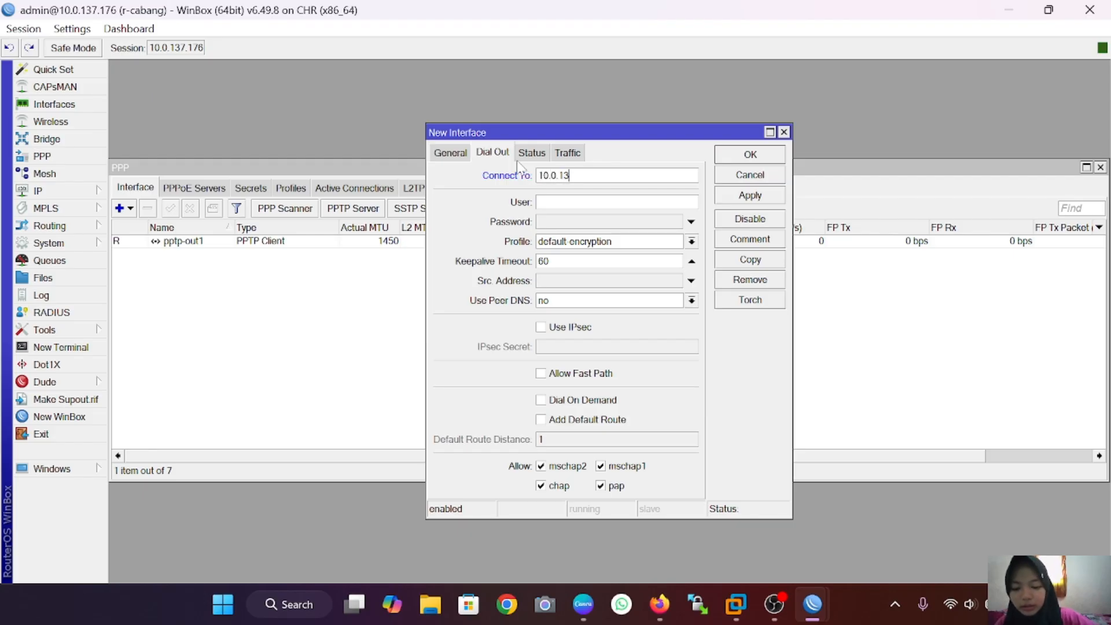
{"action": "type", "text": "7.175"}
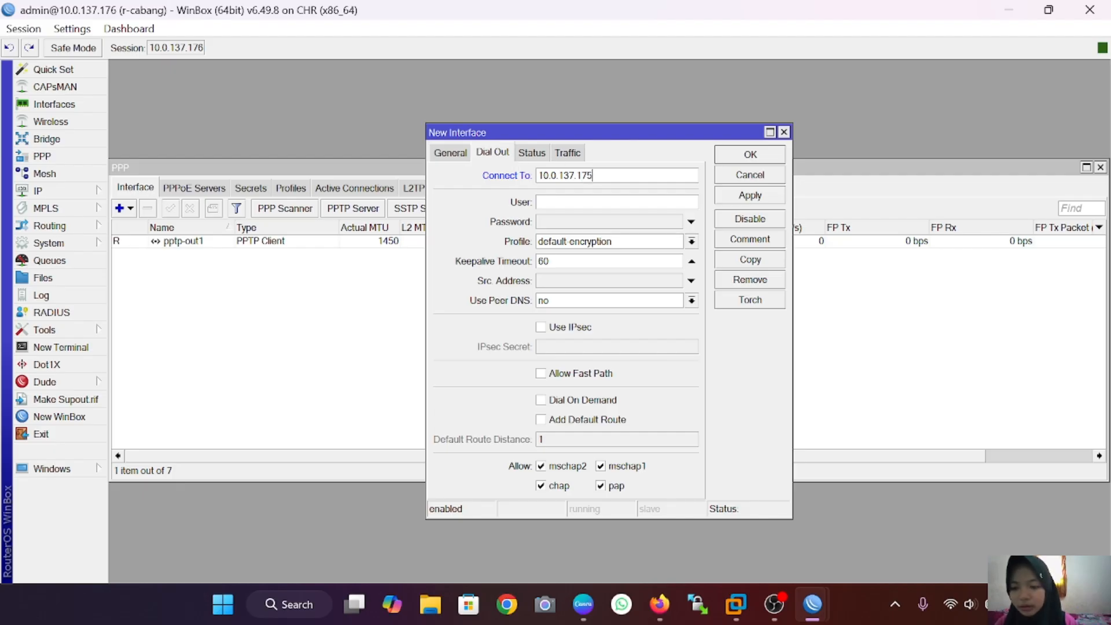
Step: Set user l2tp-wulan with its password, enable IPsec with a secret, and apply l2tp-out1
{"action": "key", "text": "Tab"}
{"action": "type", "text": "l2"}
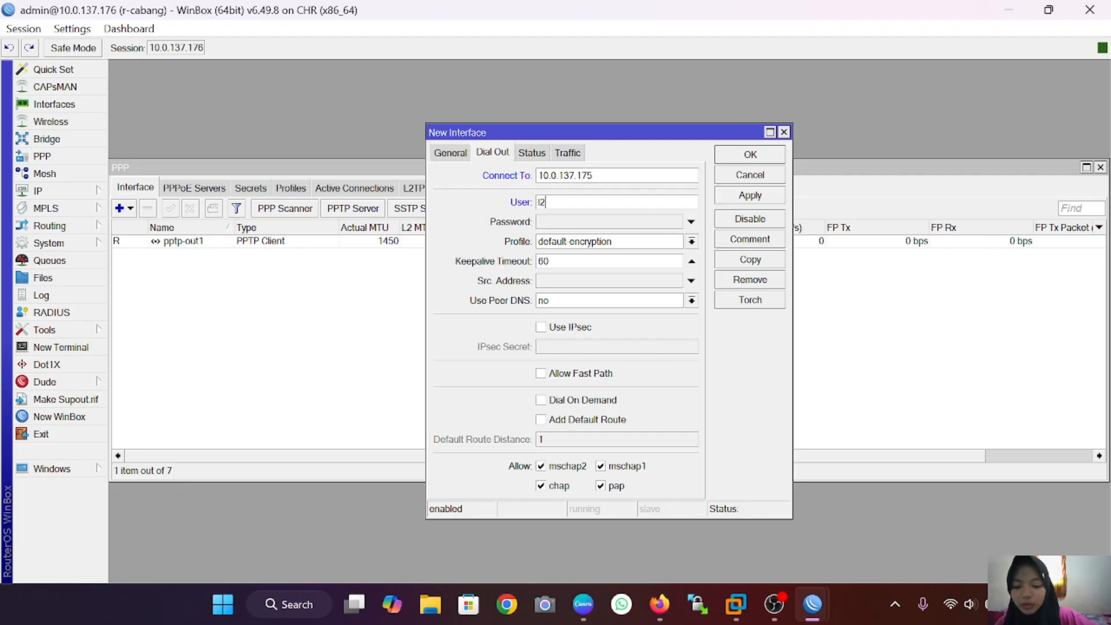
{"action": "type", "text": "tp-wulan"}
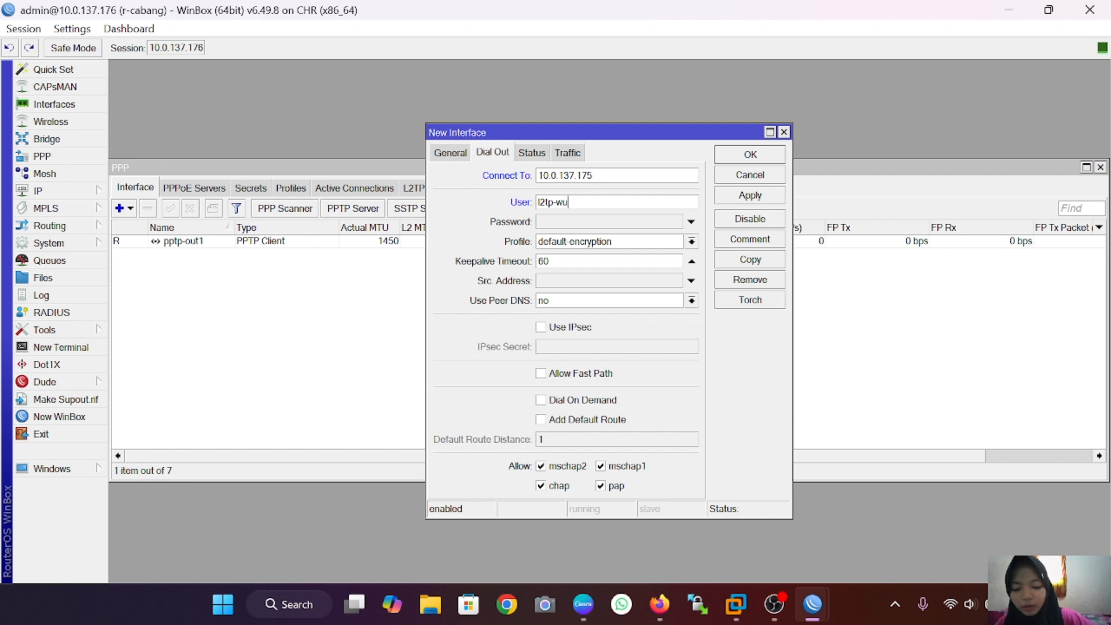
{"action": "left_click", "coordinate": [582, 220]}
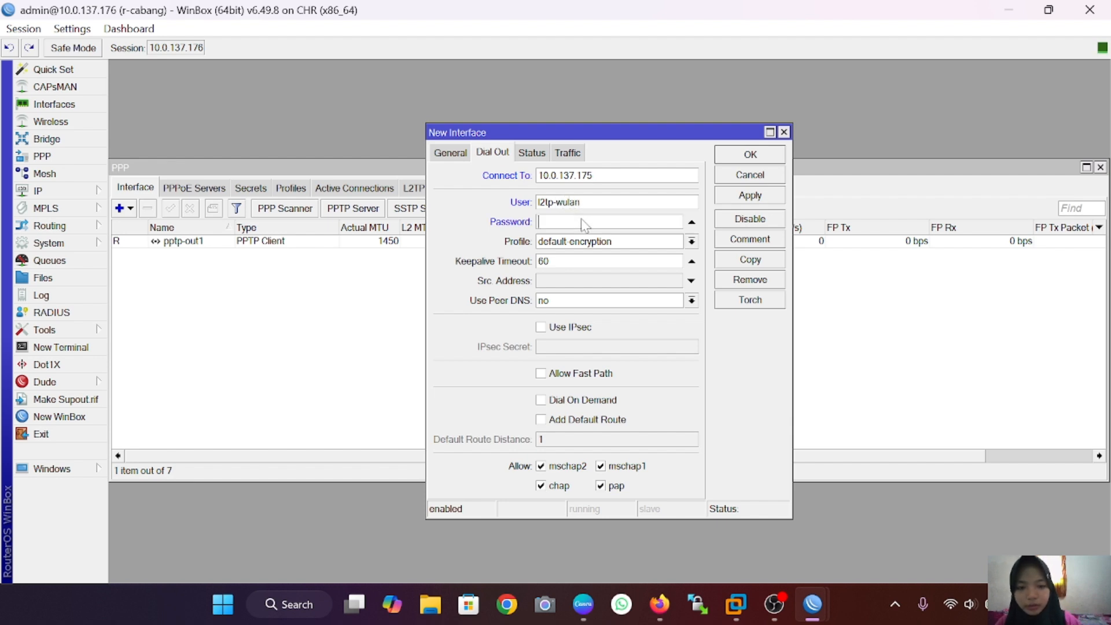
{"action": "type", "text": "123"}
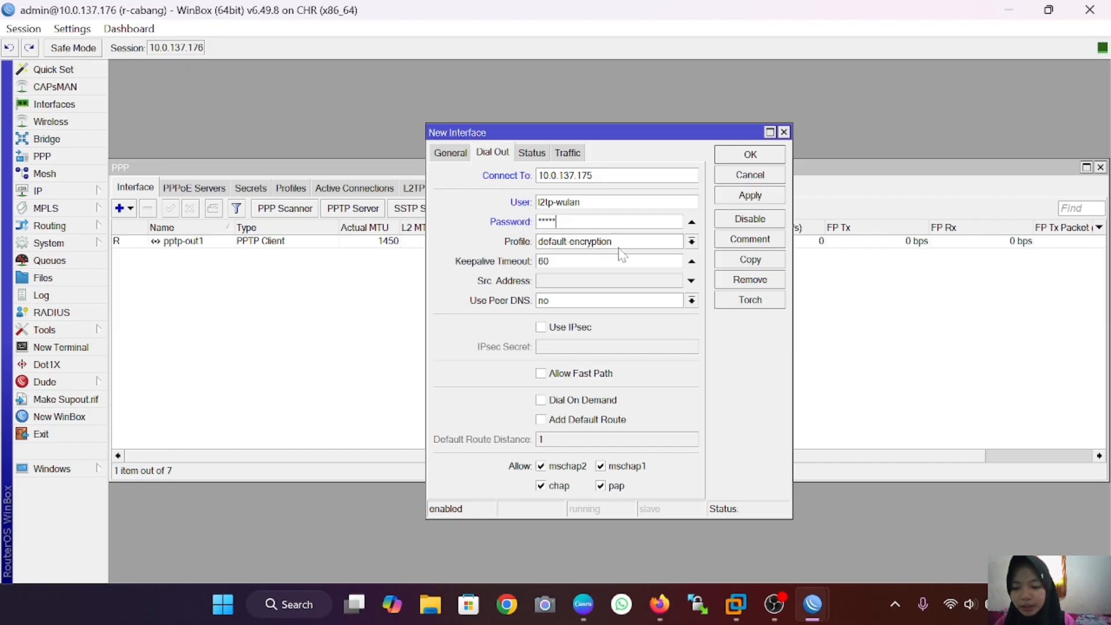
{"action": "left_click", "coordinate": [540, 328]}
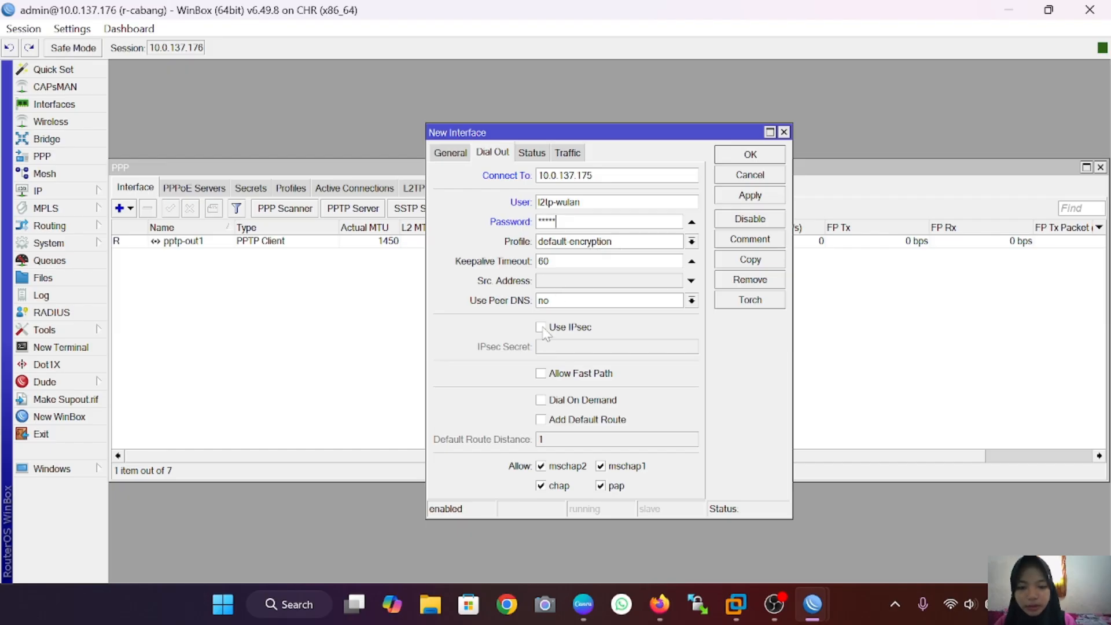
{"action": "left_click", "coordinate": [556, 347]}
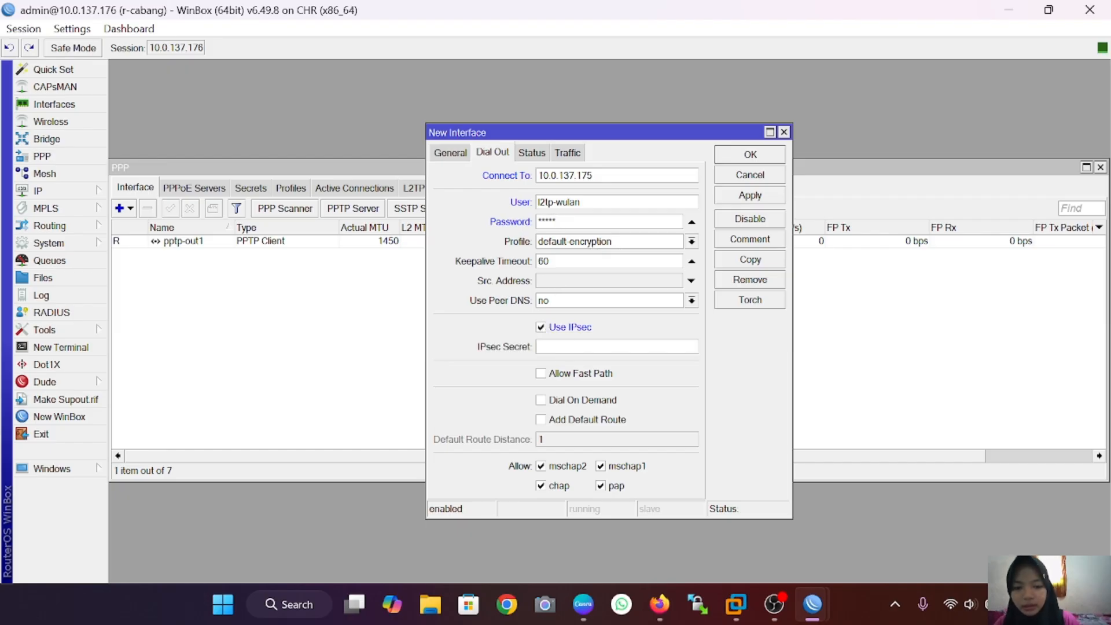
{"action": "type", "text": "******"}
{"action": "left_click", "coordinate": [763, 197]}
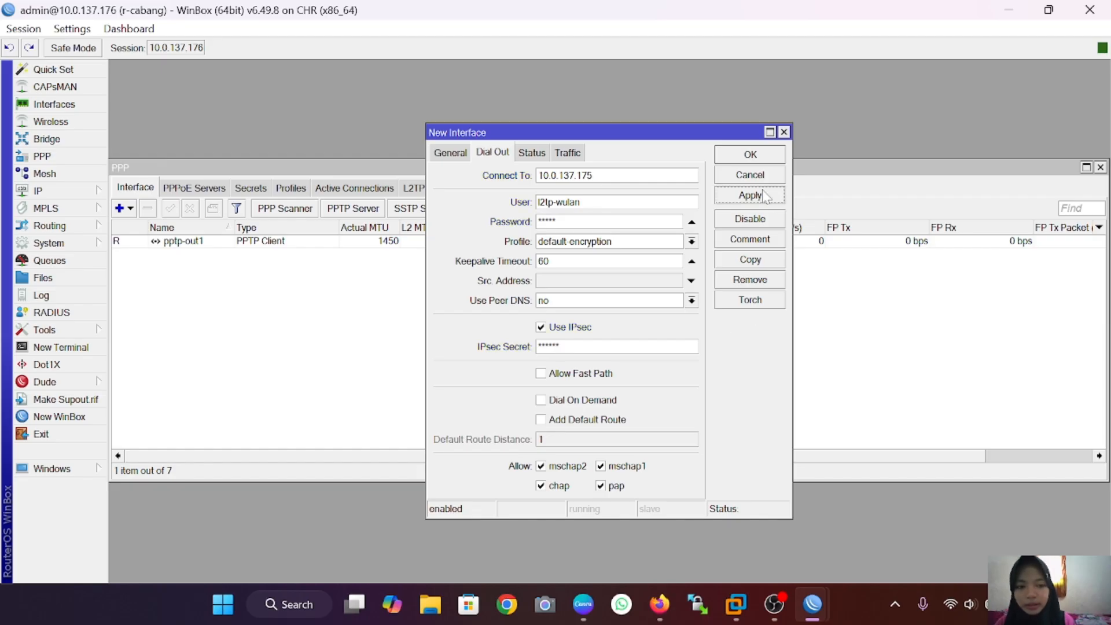
{"action": "left_click", "coordinate": [767, 154]}
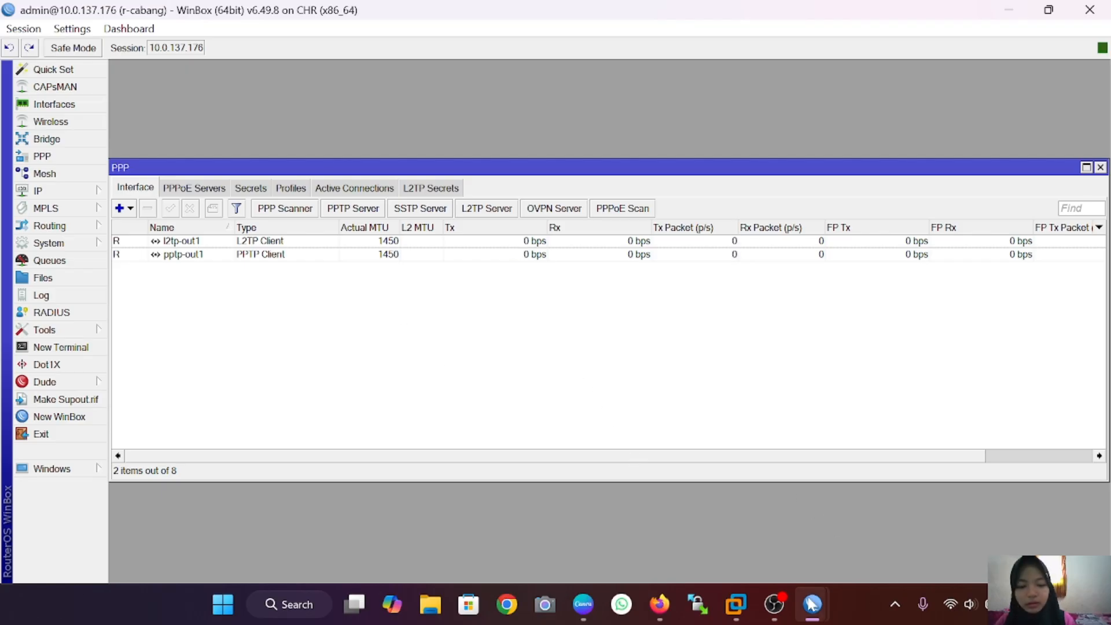
Step: On r-pusat, add route Dst. Address 192.168.2.0/24 with Gateway 172.16.1.2 in IP Routes
{"action": "mouse_move", "coordinate": [812, 603]}
{"action": "left_click", "coordinate": [868, 523]}
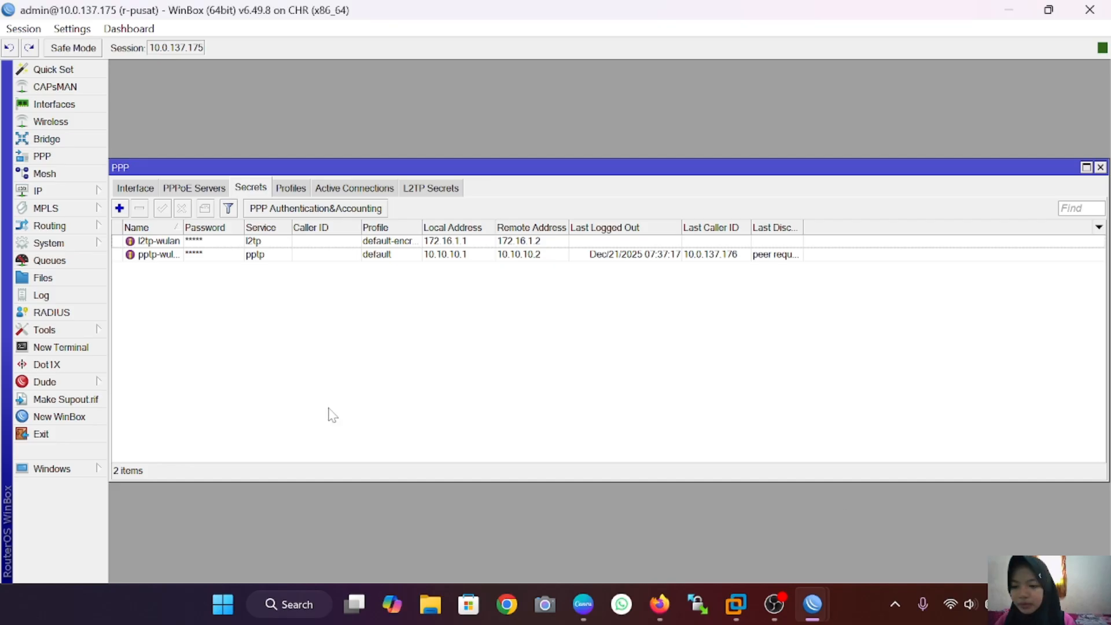
{"action": "left_click", "coordinate": [40, 190]}
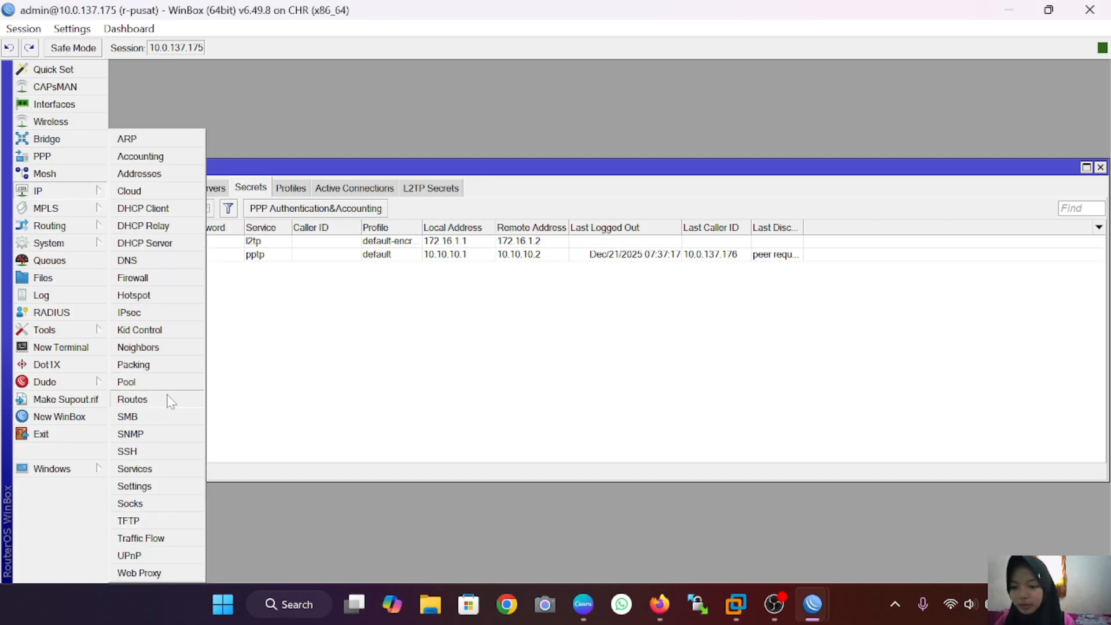
{"action": "left_click", "coordinate": [133, 400]}
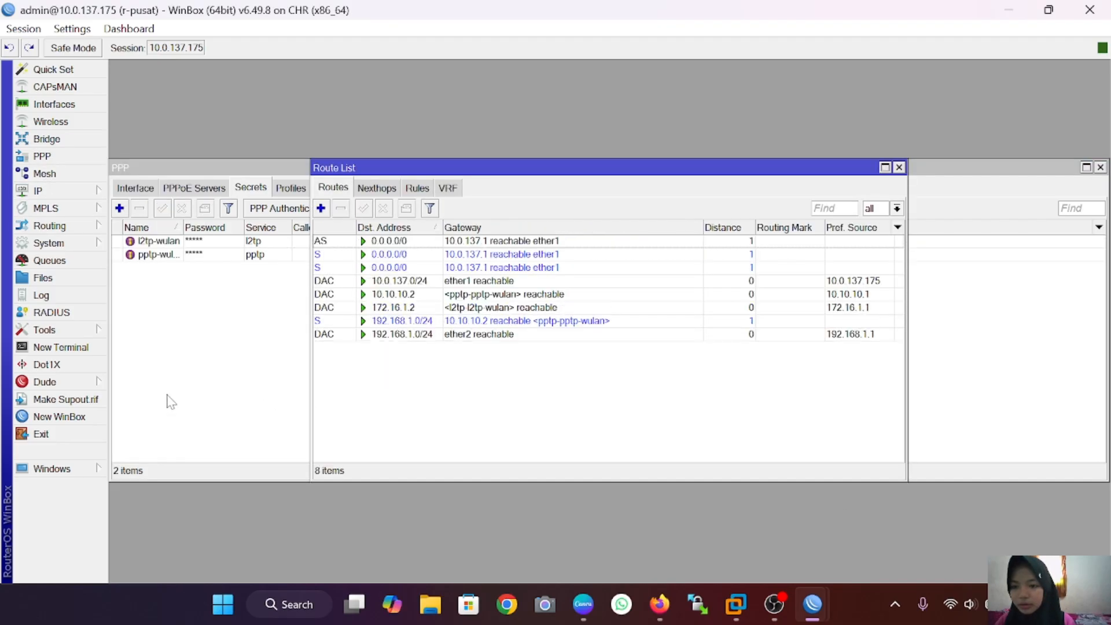
{"action": "left_click", "coordinate": [321, 208]}
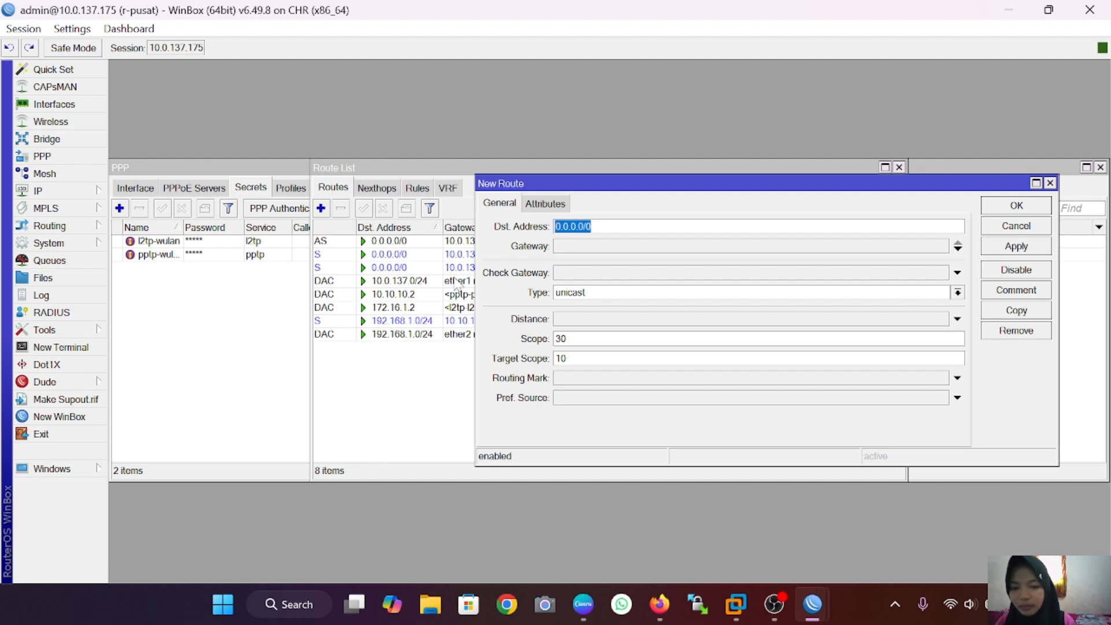
{"action": "key", "text": "BackSpace"}
{"action": "type", "text": "1"}
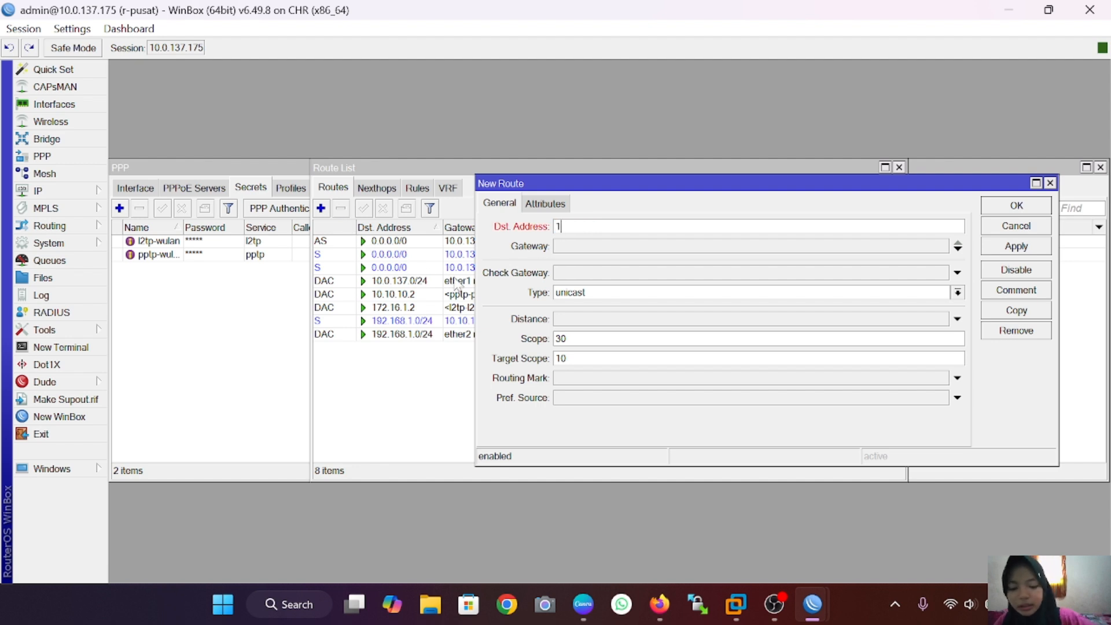
{"action": "type", "text": "92.16"}
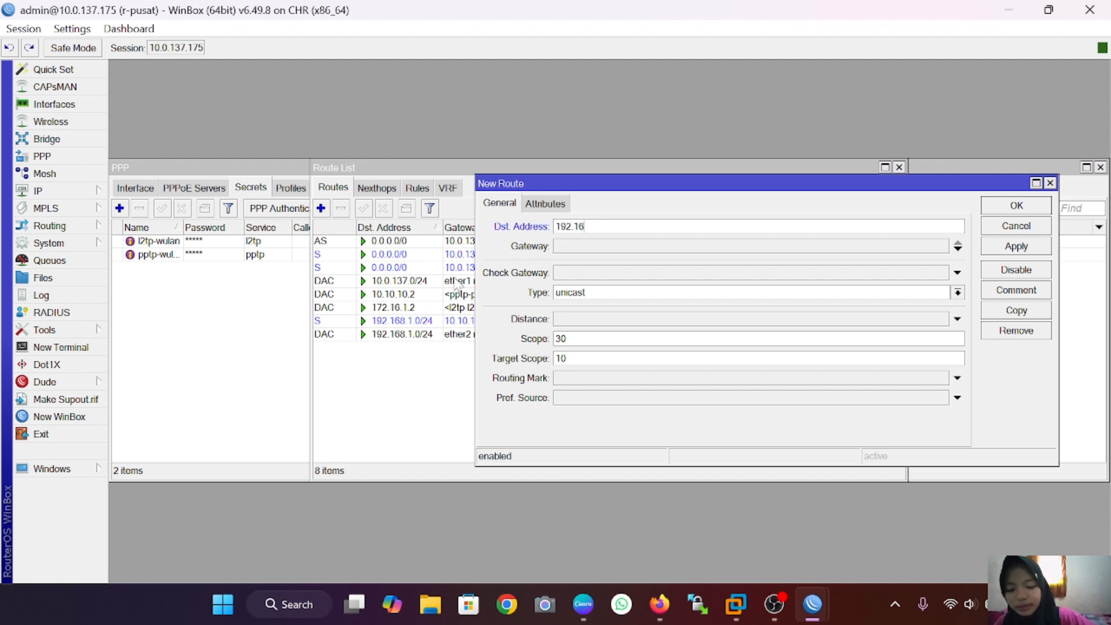
{"action": "type", "text": "8.2"}
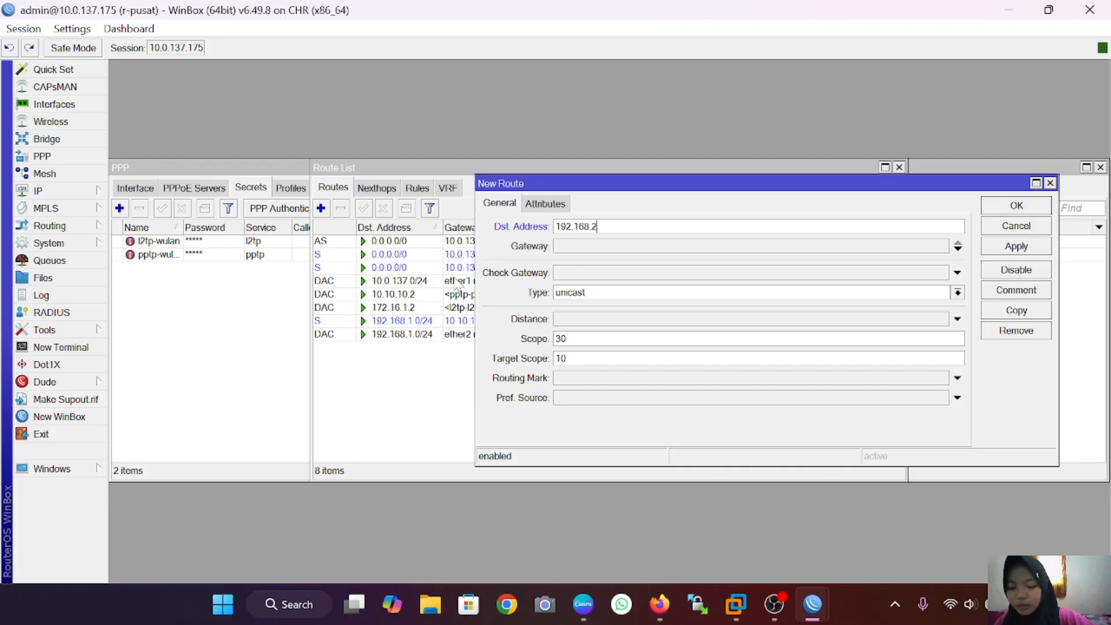
{"action": "type", "text": ".0/24"}
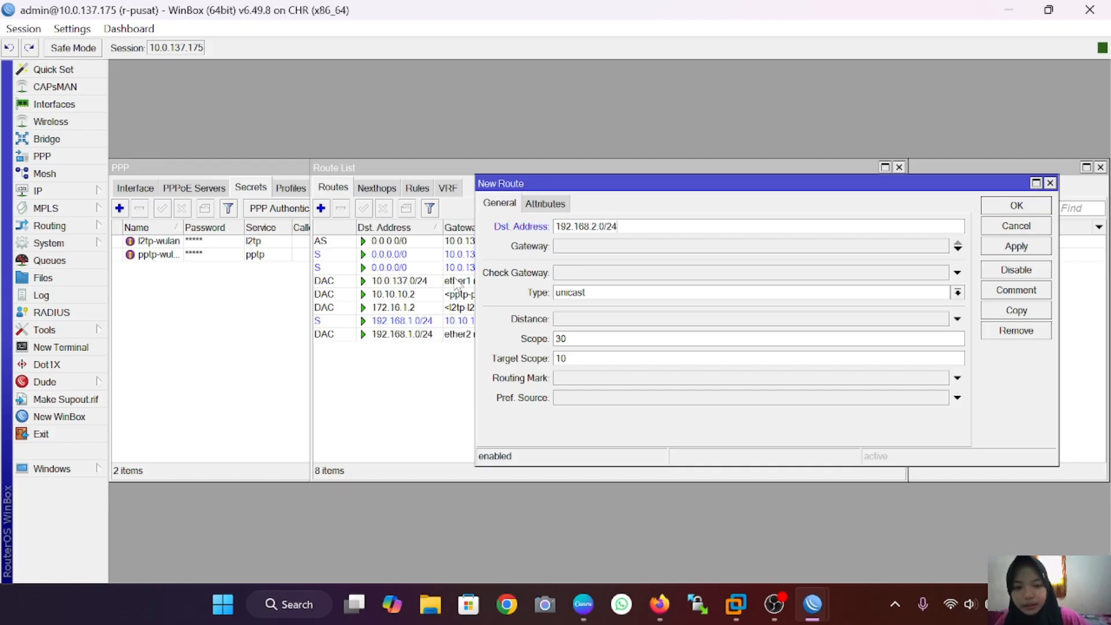
{"action": "left_click", "coordinate": [600, 247]}
{"action": "key", "text": "BackSpace"}
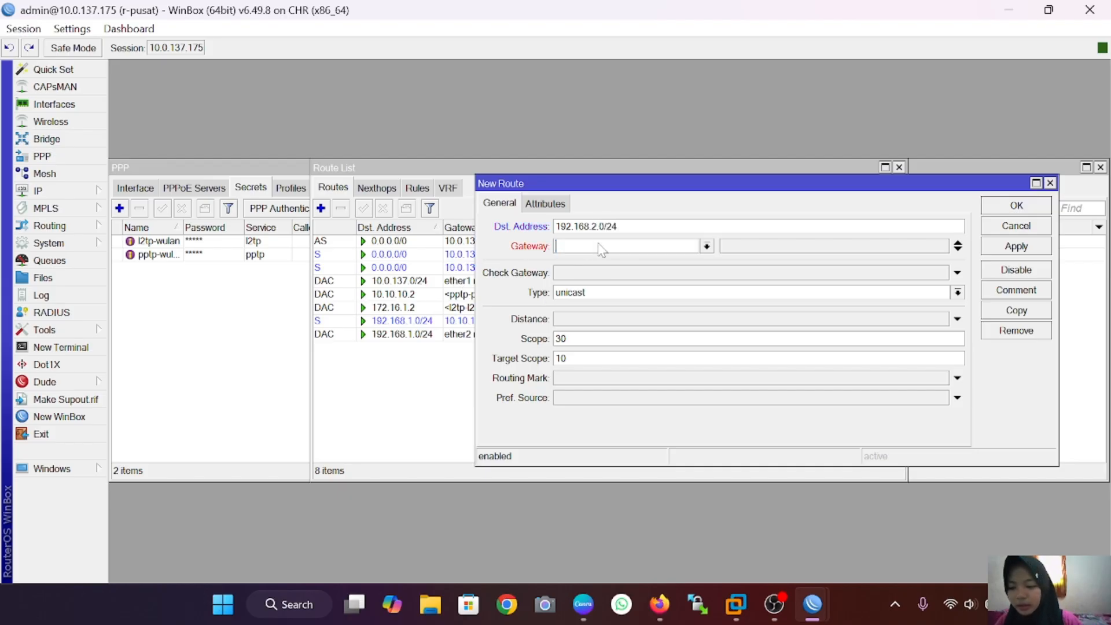
{"action": "type", "text": "172"}
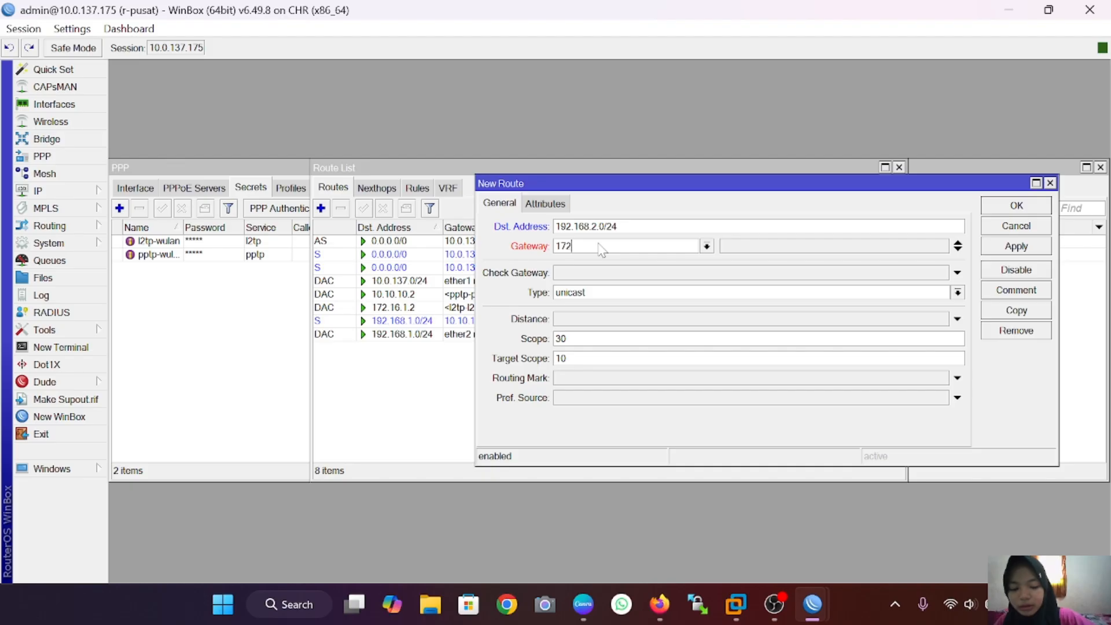
{"action": "type", "text": ".16.1"}
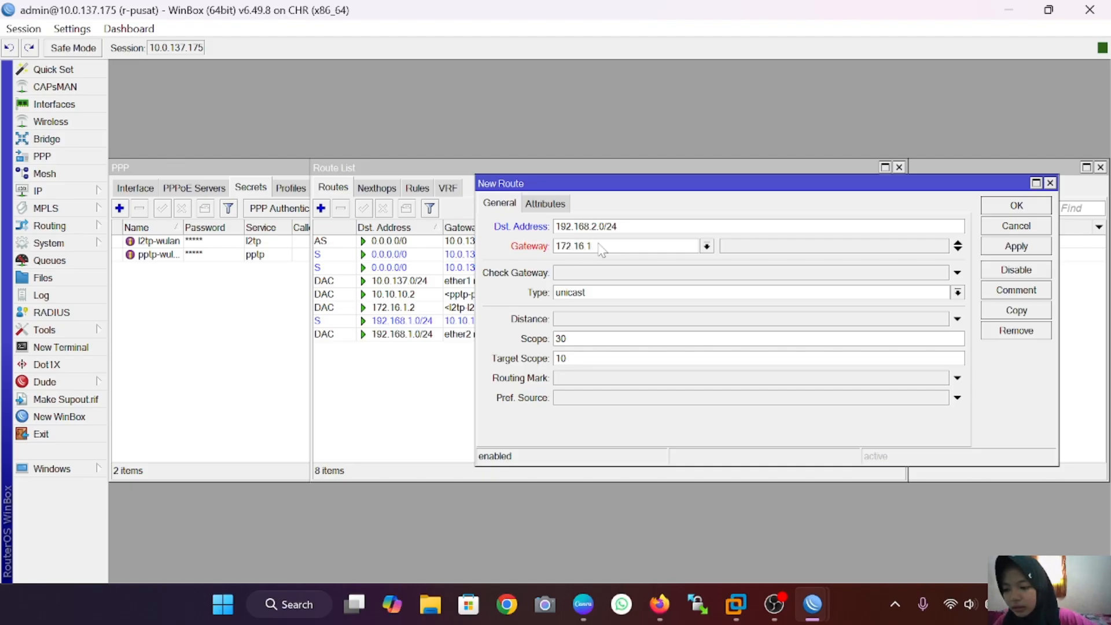
{"action": "type", "text": ".2"}
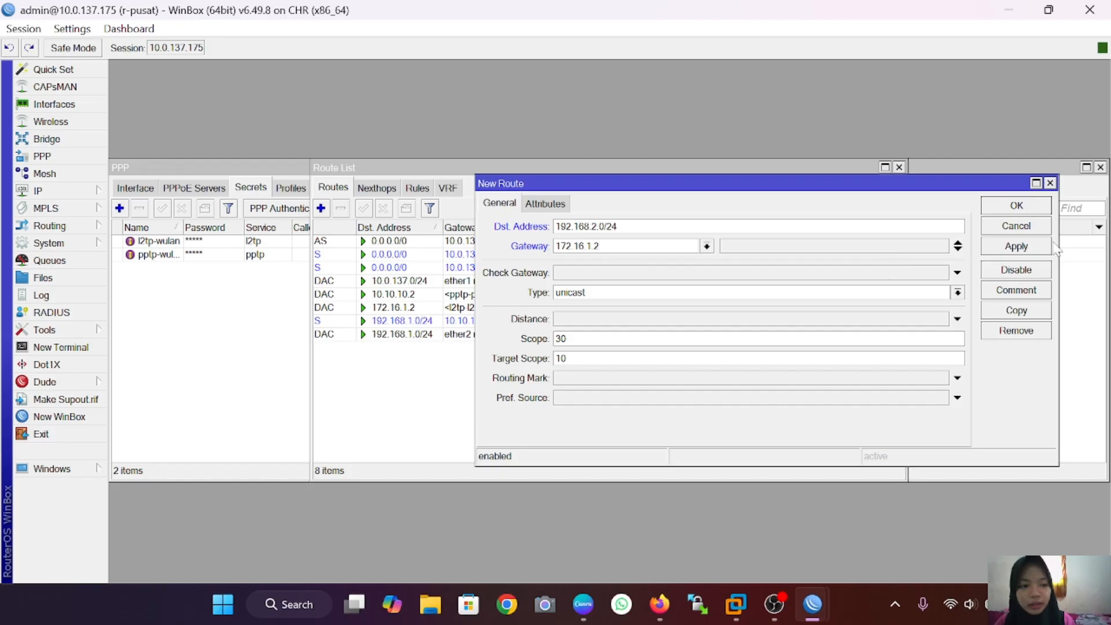
{"action": "left_click", "coordinate": [1022, 247]}
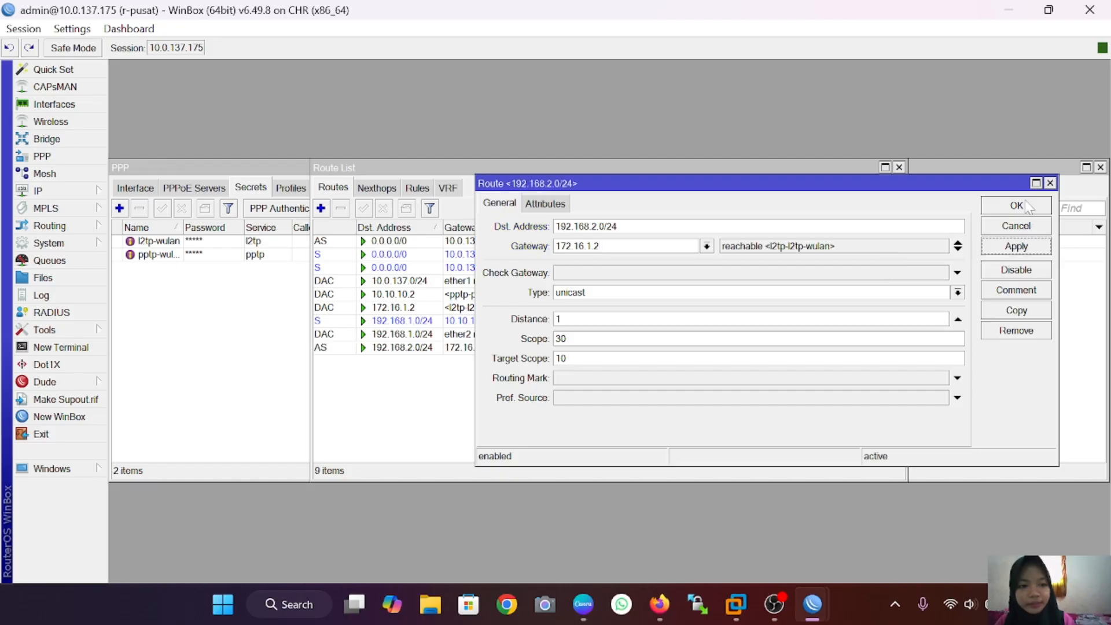
{"action": "left_click", "coordinate": [1029, 207]}
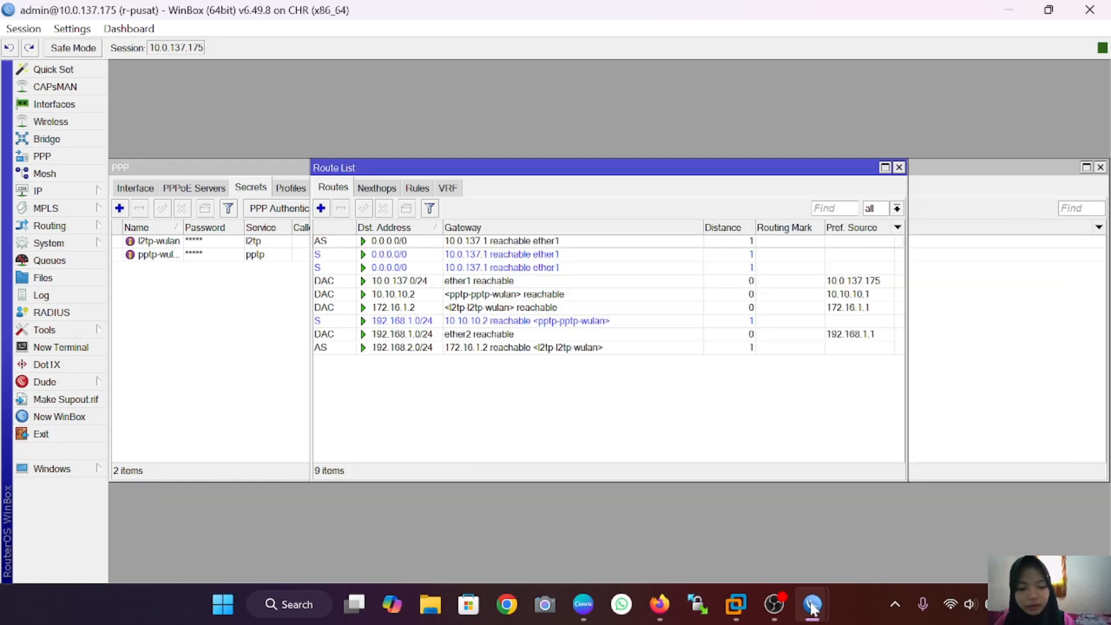
Step: On r-cabang, route 192.168.1.0/24 via gateway 172.16.1.1, then bring up the VPC1 terminal
{"action": "mouse_move", "coordinate": [813, 604]}
{"action": "left_click", "coordinate": [734, 528]}
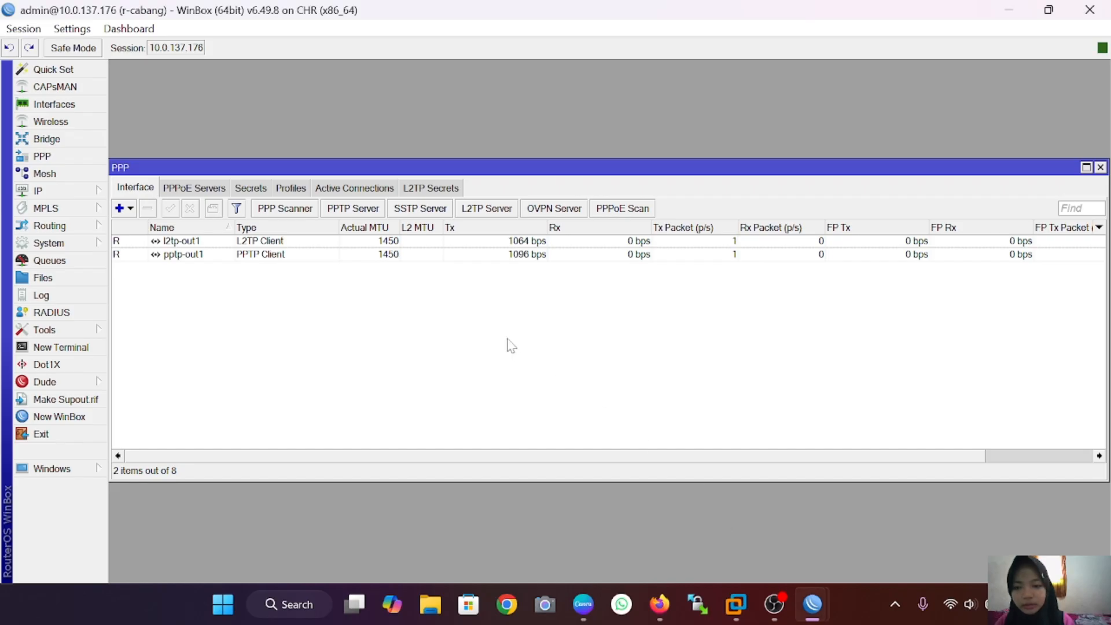
{"action": "left_click", "coordinate": [83, 192]}
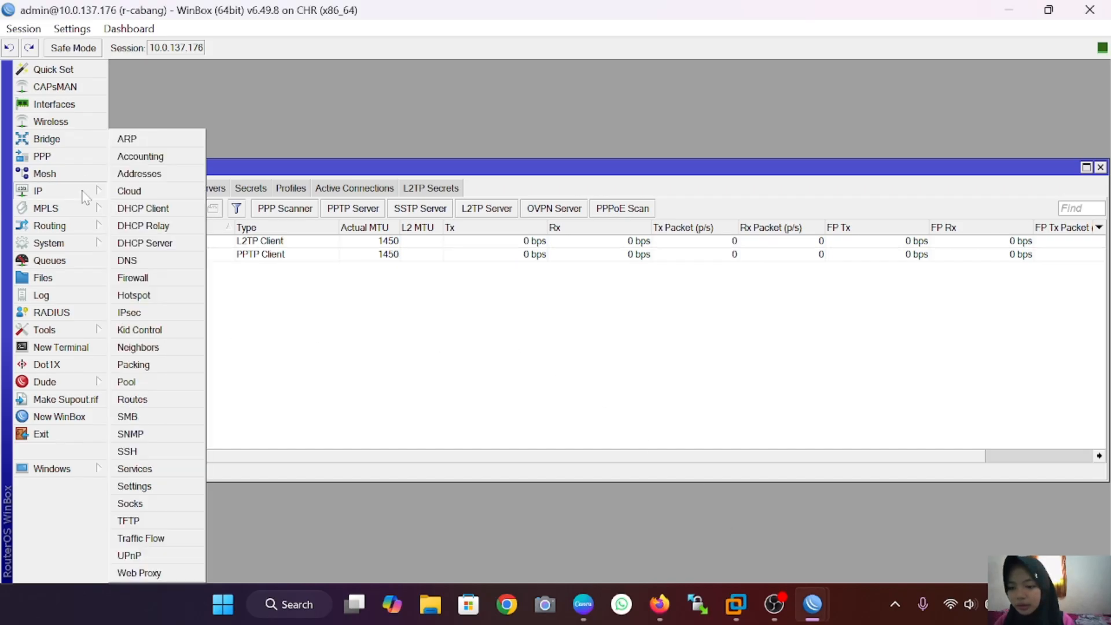
{"action": "left_click", "coordinate": [154, 397]}
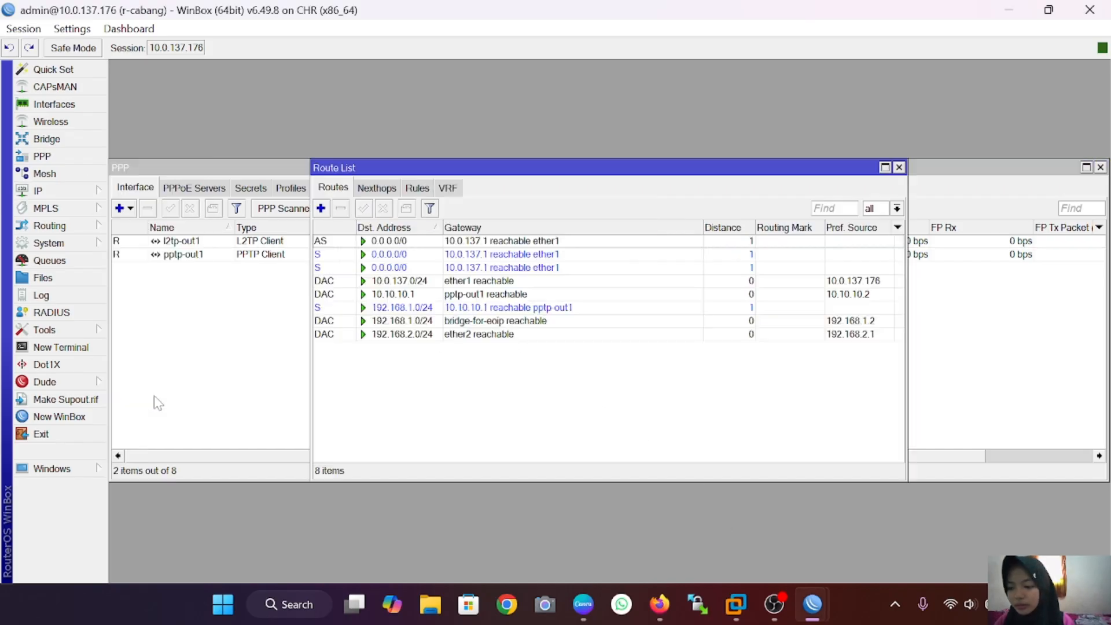
{"action": "left_click", "coordinate": [321, 208]}
{"action": "type", "text": "1"}
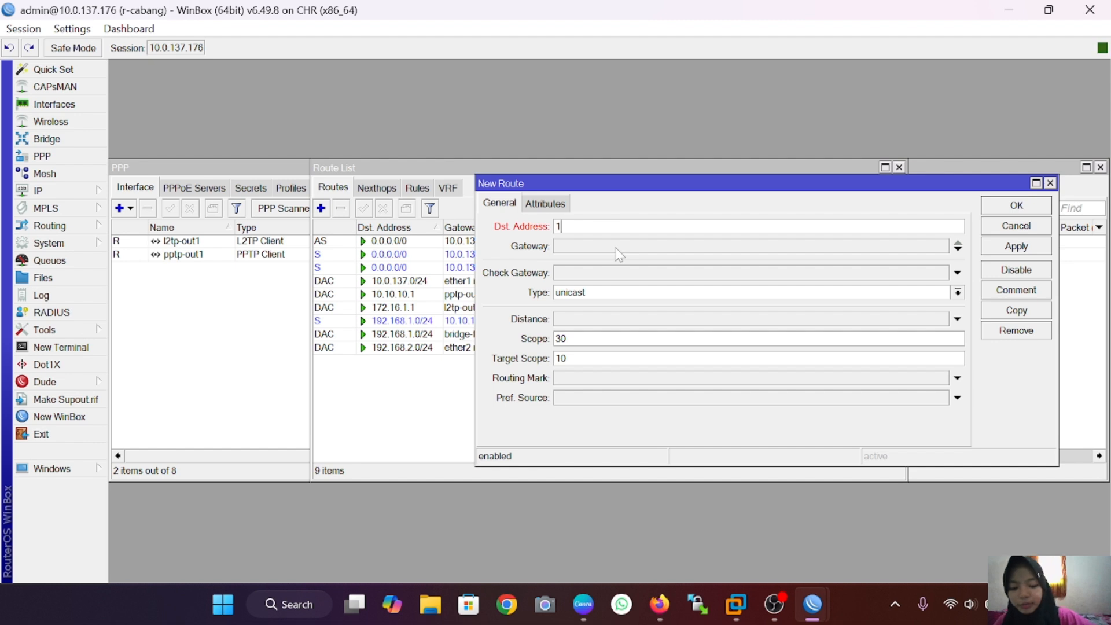
{"action": "type", "text": "92."}
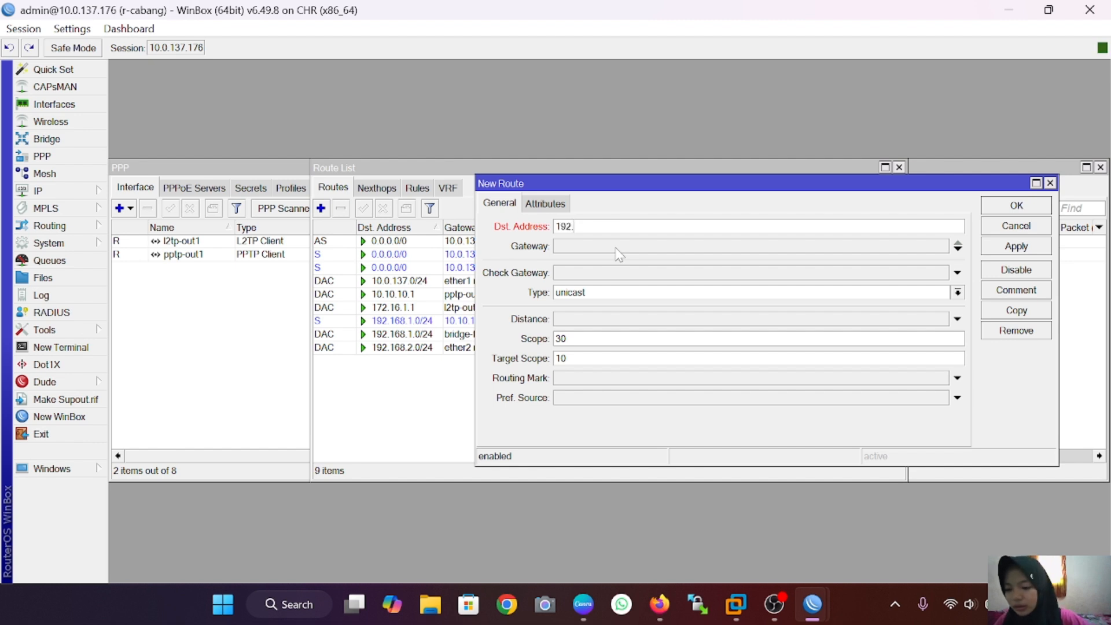
{"action": "type", "text": "168.1"}
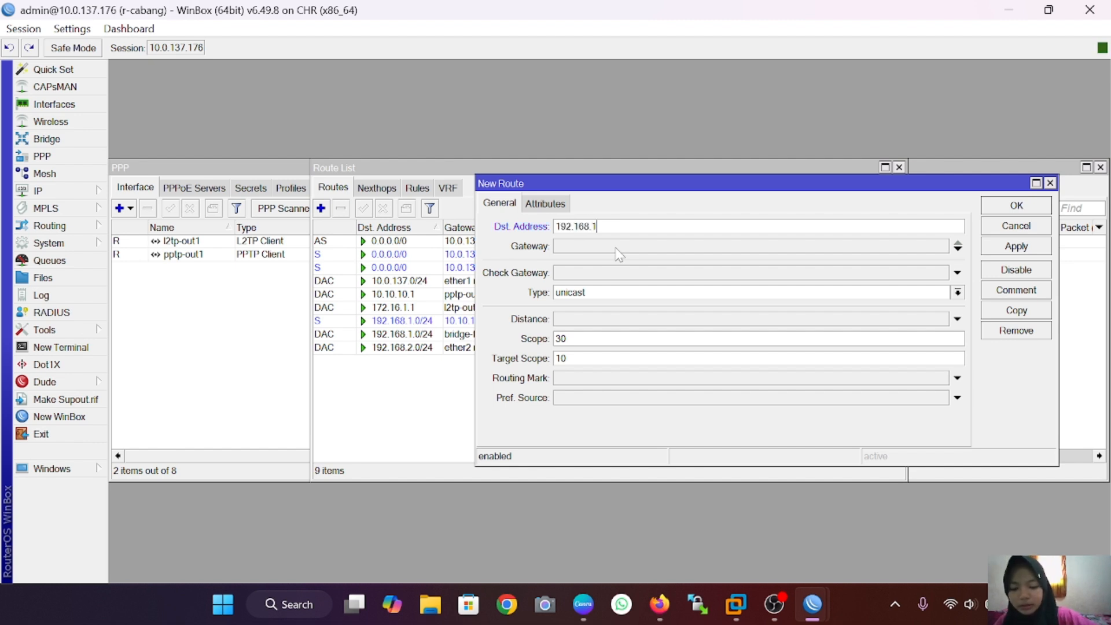
{"action": "type", "text": ".0/24"}
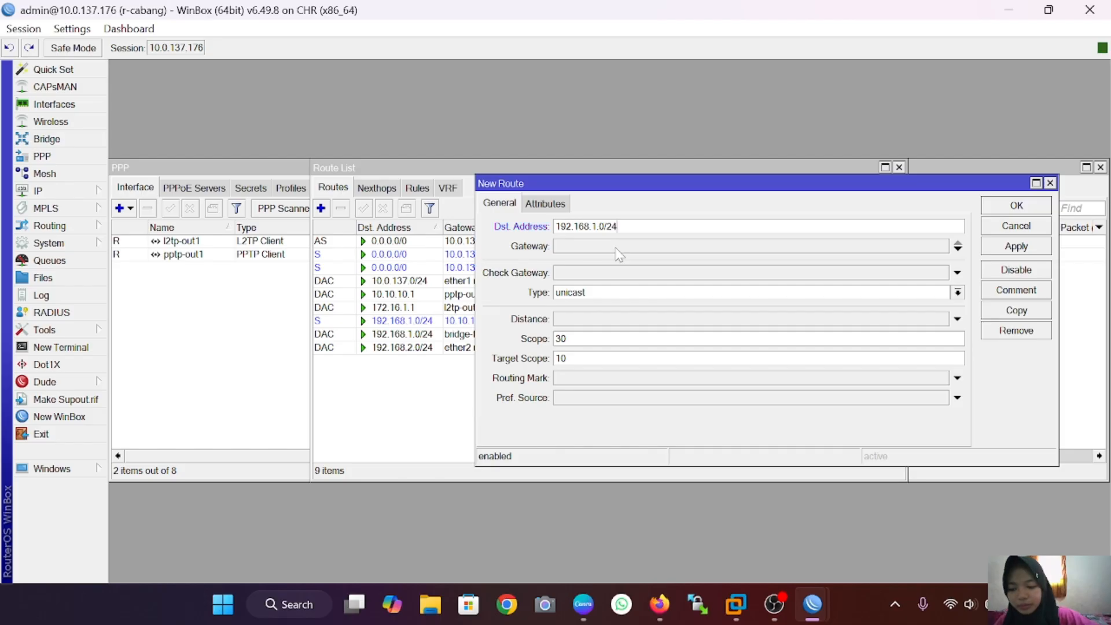
{"action": "left_click", "coordinate": [628, 248]}
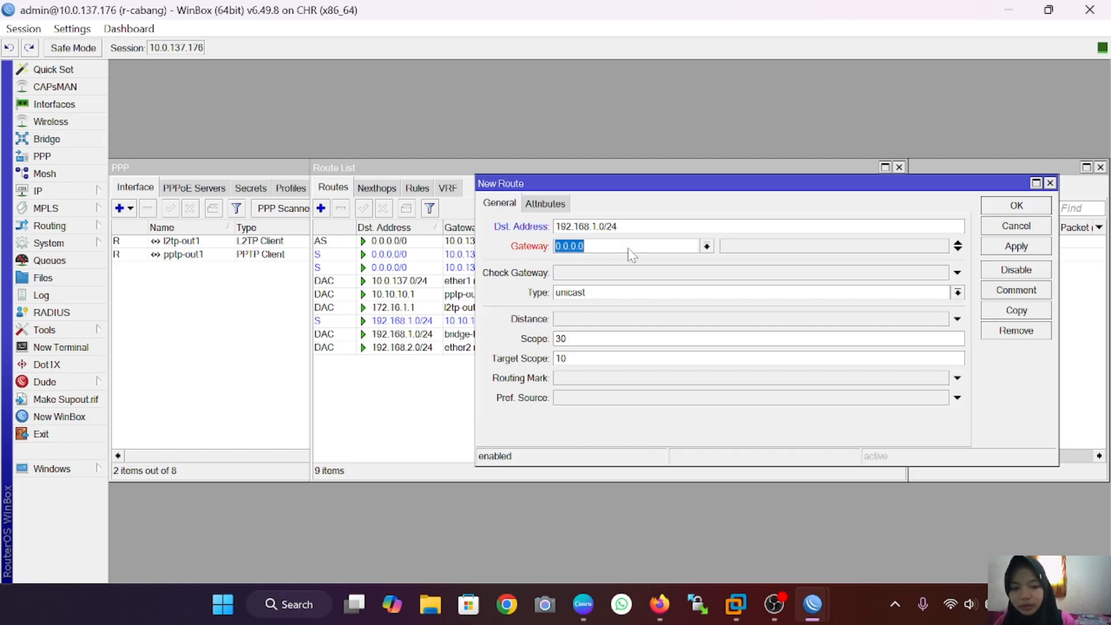
{"action": "type", "text": "17"}
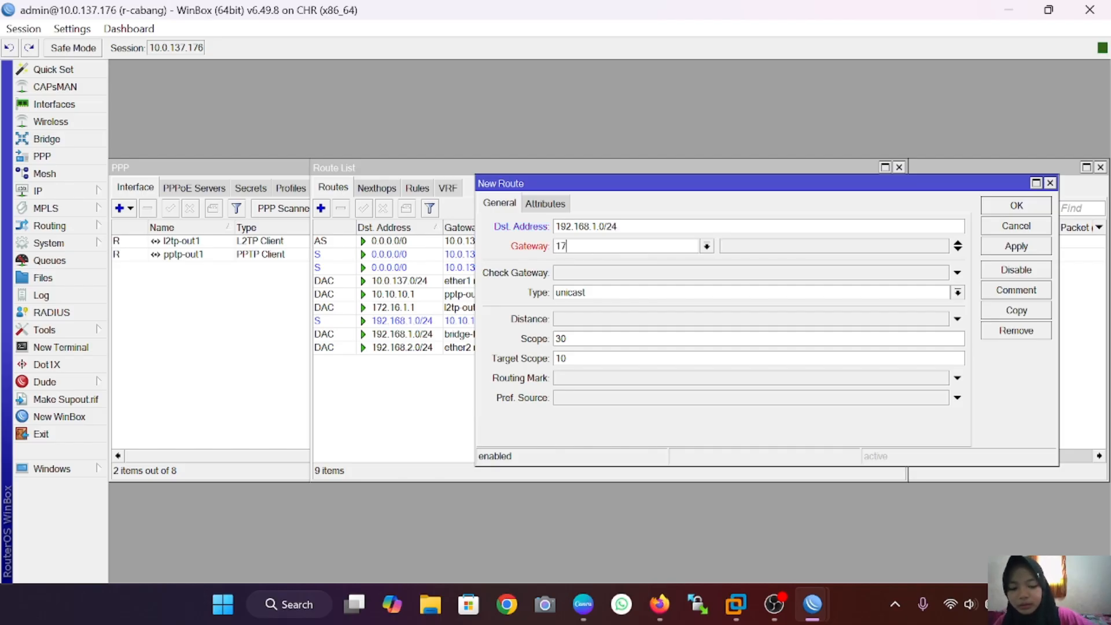
{"action": "type", "text": "2.16"}
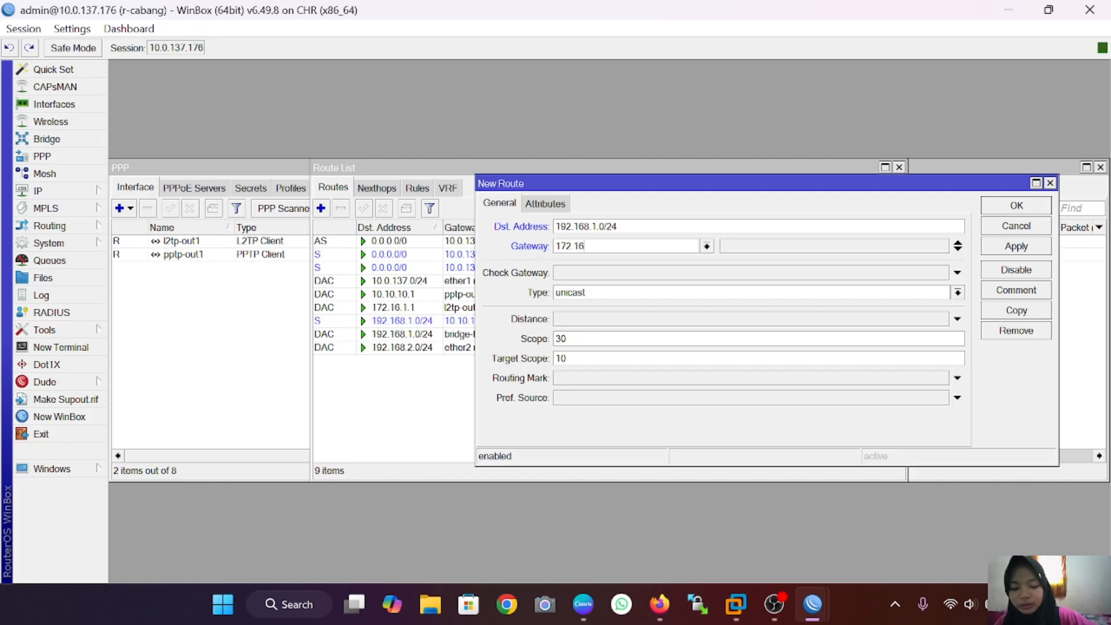
{"action": "type", "text": ".1.1"}
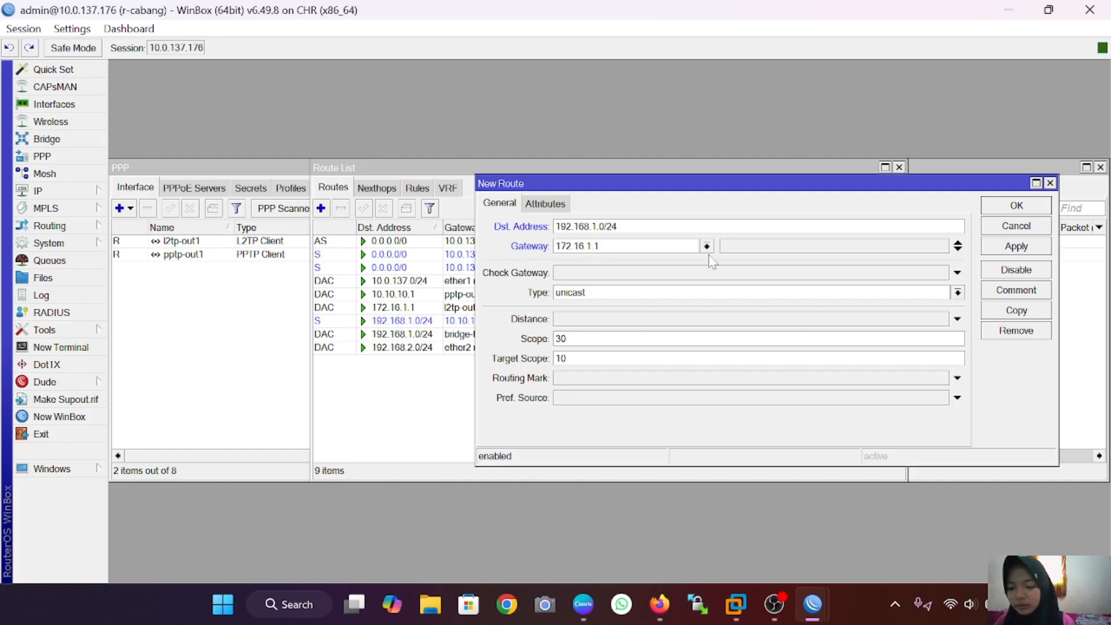
{"action": "left_click", "coordinate": [1026, 245]}
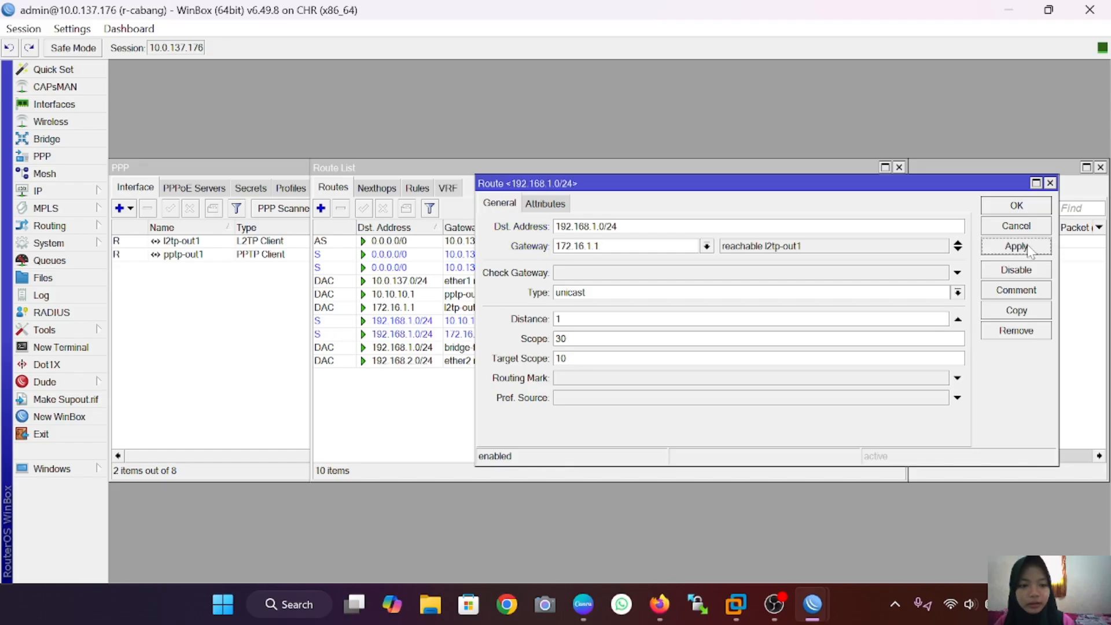
{"action": "left_click", "coordinate": [1039, 207]}
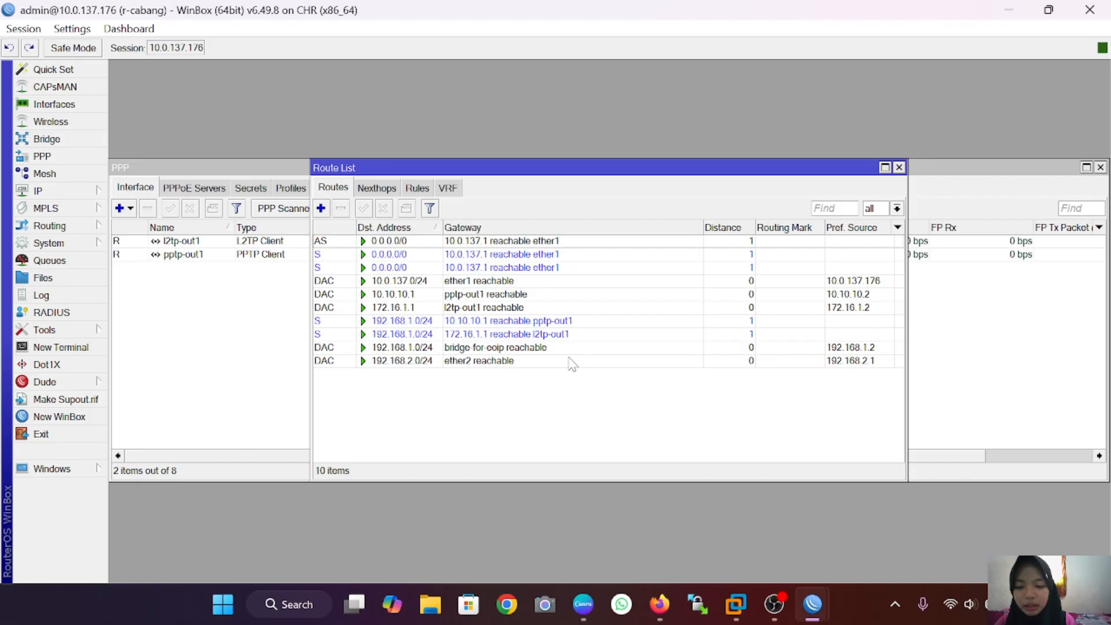
{"action": "left_click", "coordinate": [659, 604]}
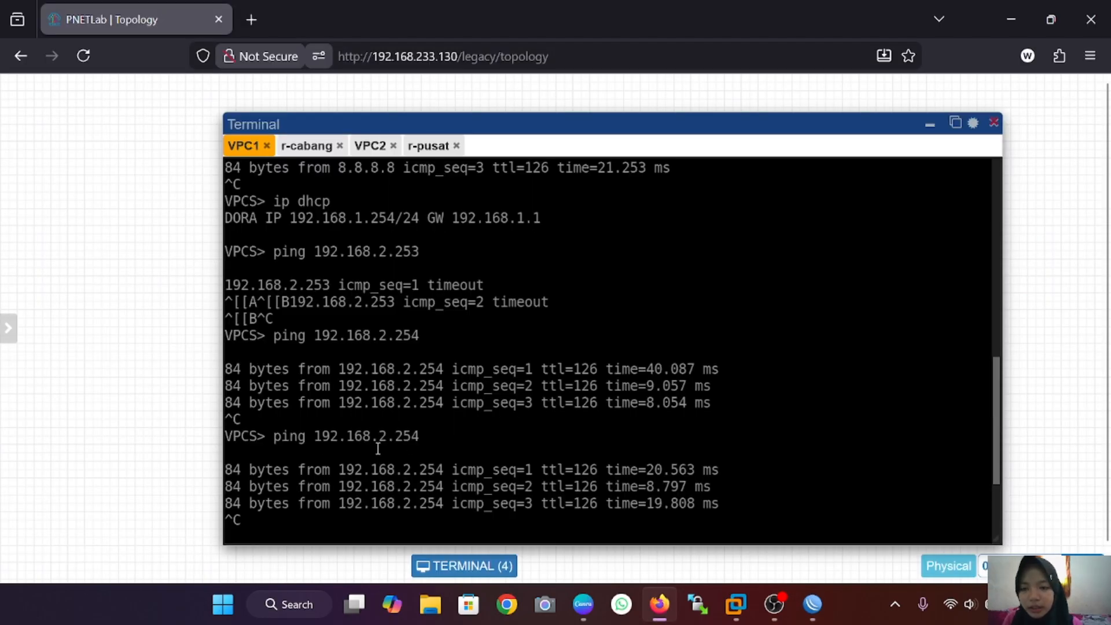
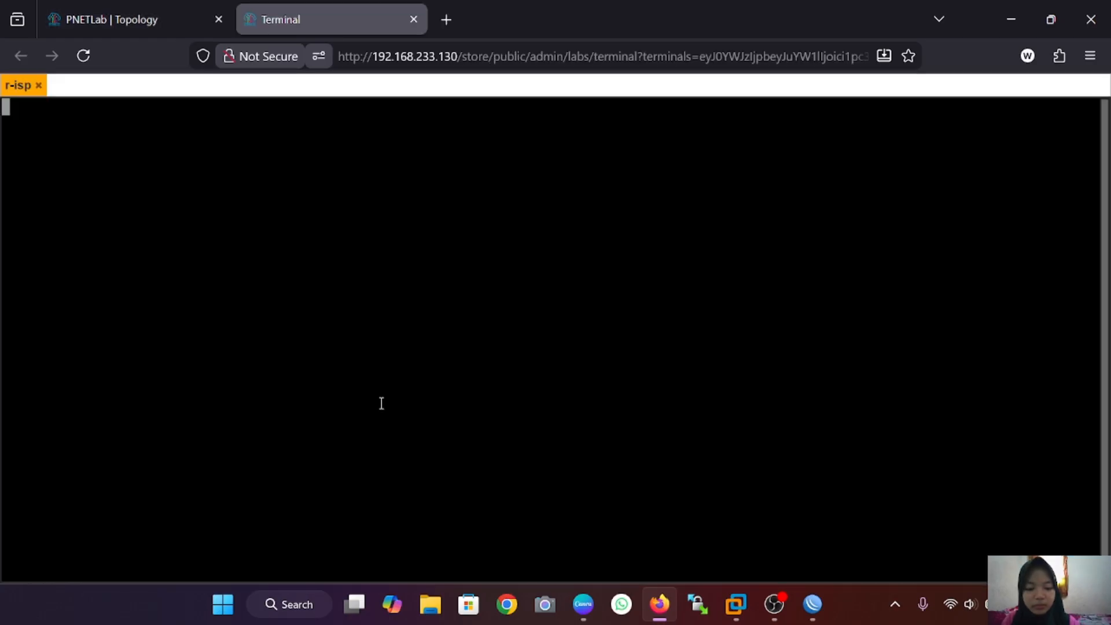
Step: Rerun 'ip address print' on r-isp, showing dynamic 10.0.137.166/24 on ether1
{"action": "key", "text": "Return"}
{"action": "key", "text": "Up"}
{"action": "key", "text": "Return"}
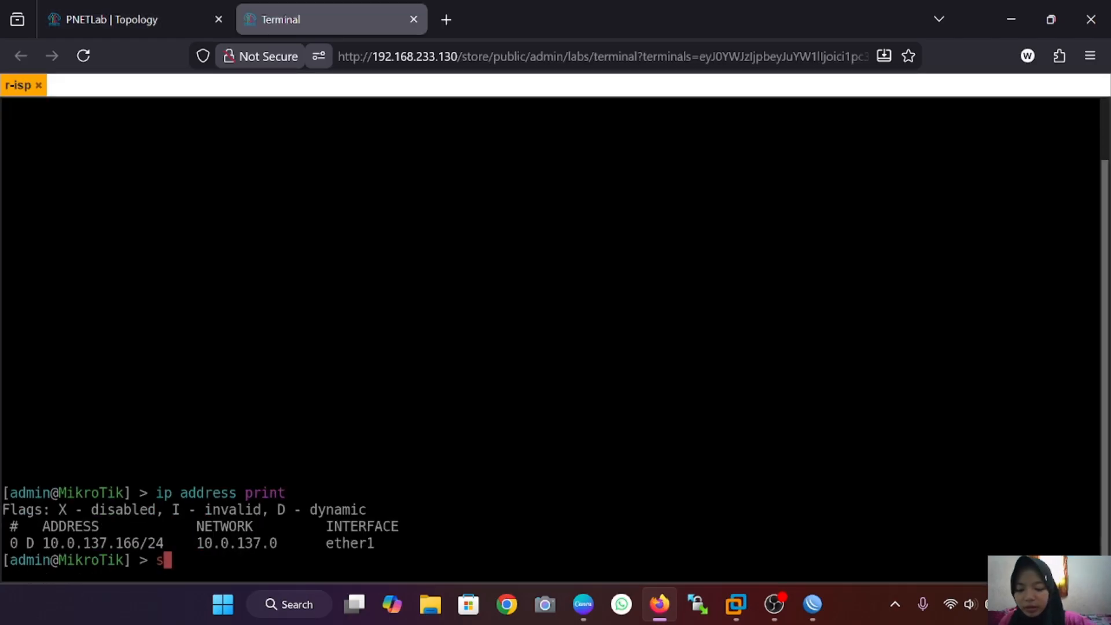
Step: Set system identity r-isp on the first router and r-wulan on the router opened from the topology
{"action": "type", "text": "system "}
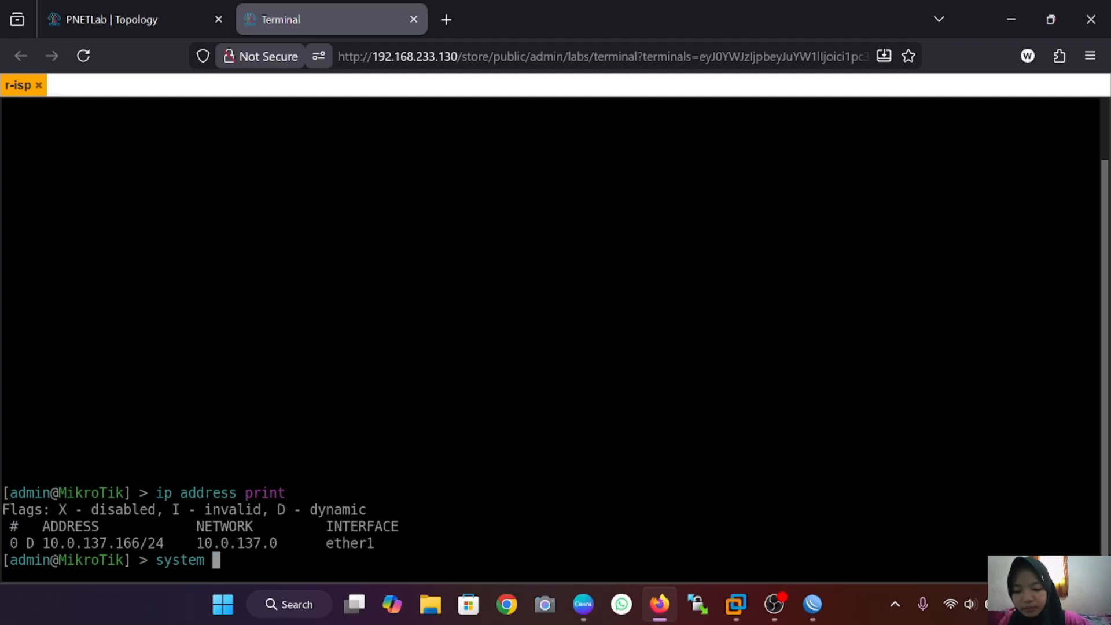
{"action": "type", "text": "ident"}
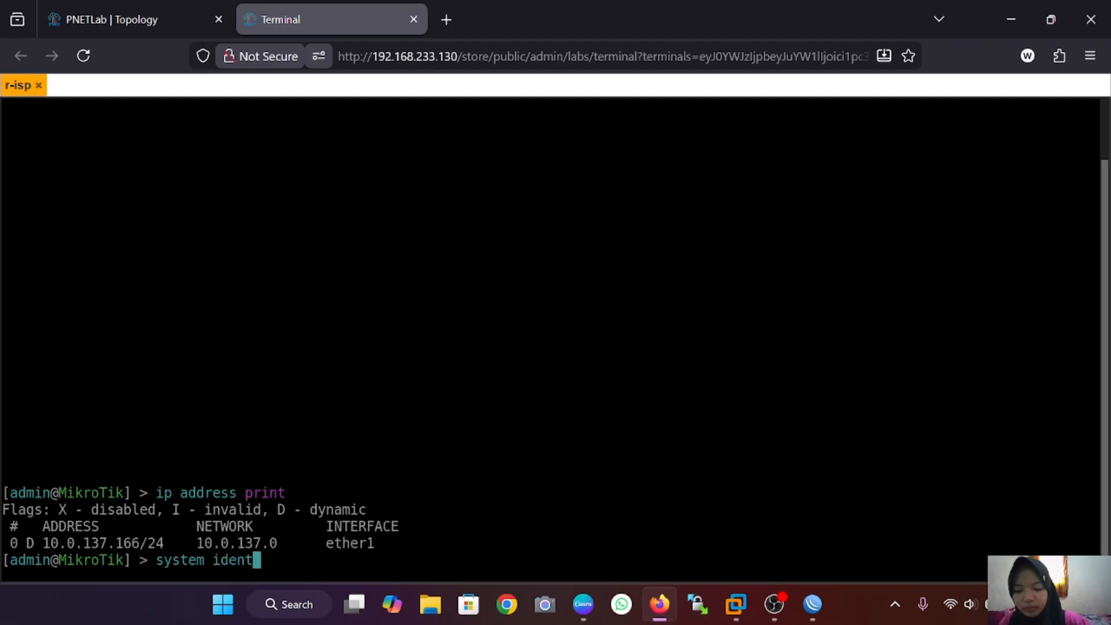
{"action": "type", "text": "ity "}
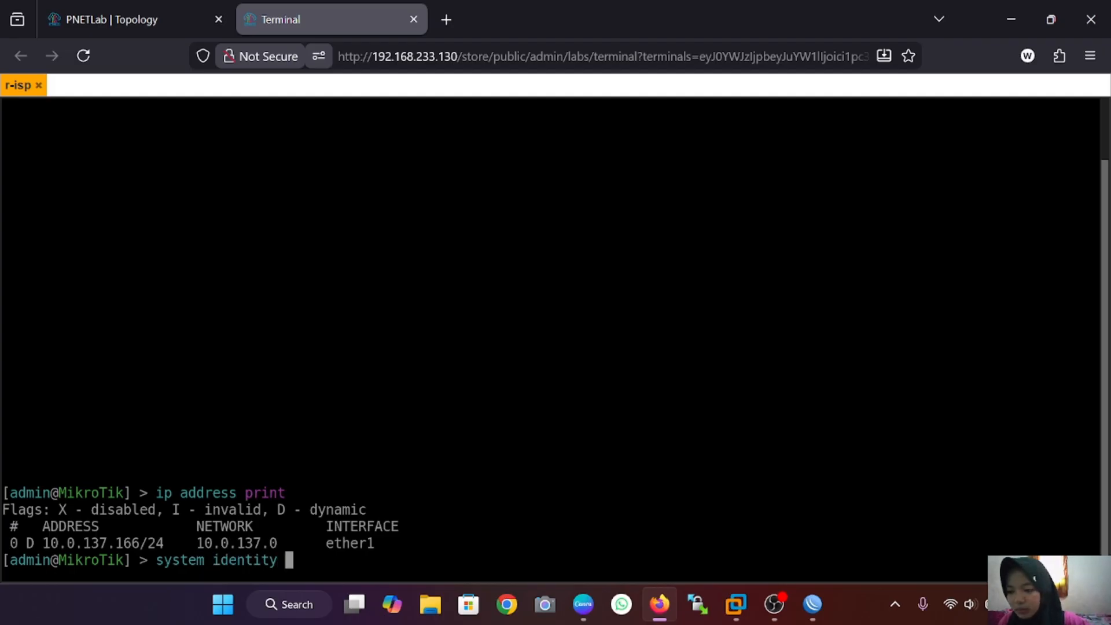
{"action": "type", "text": "s"}
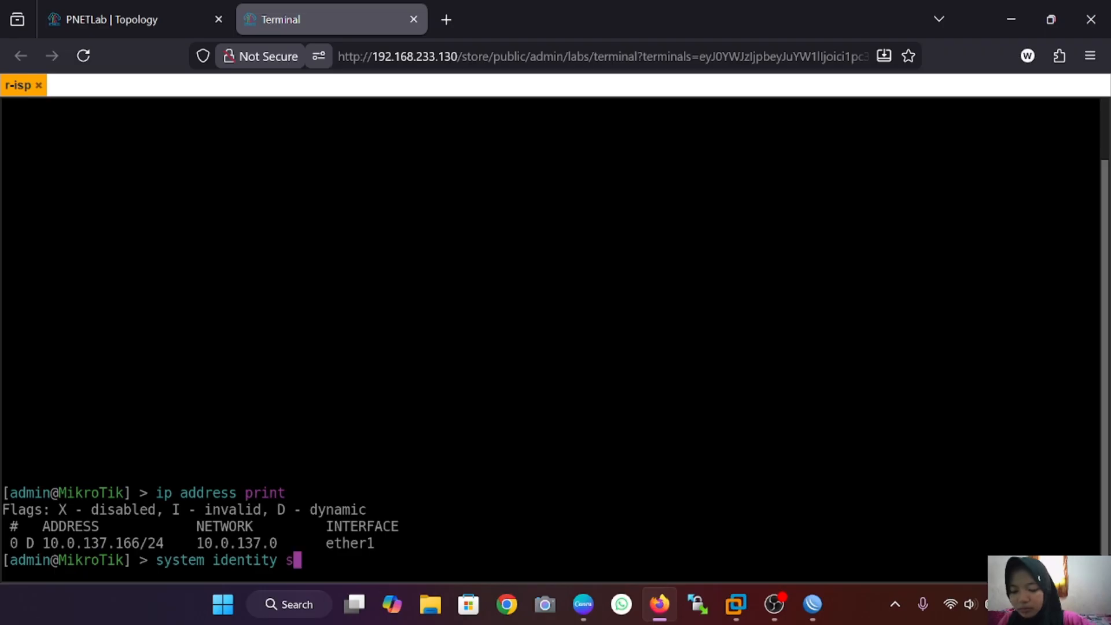
{"action": "type", "text": "et name"}
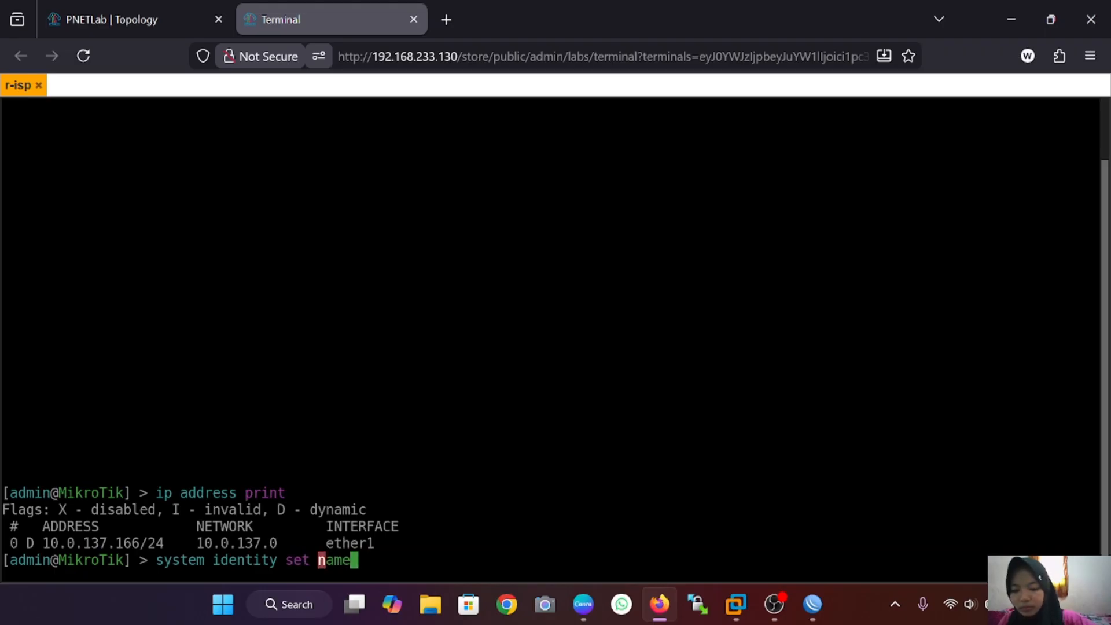
{"action": "type", "text": "=r"}
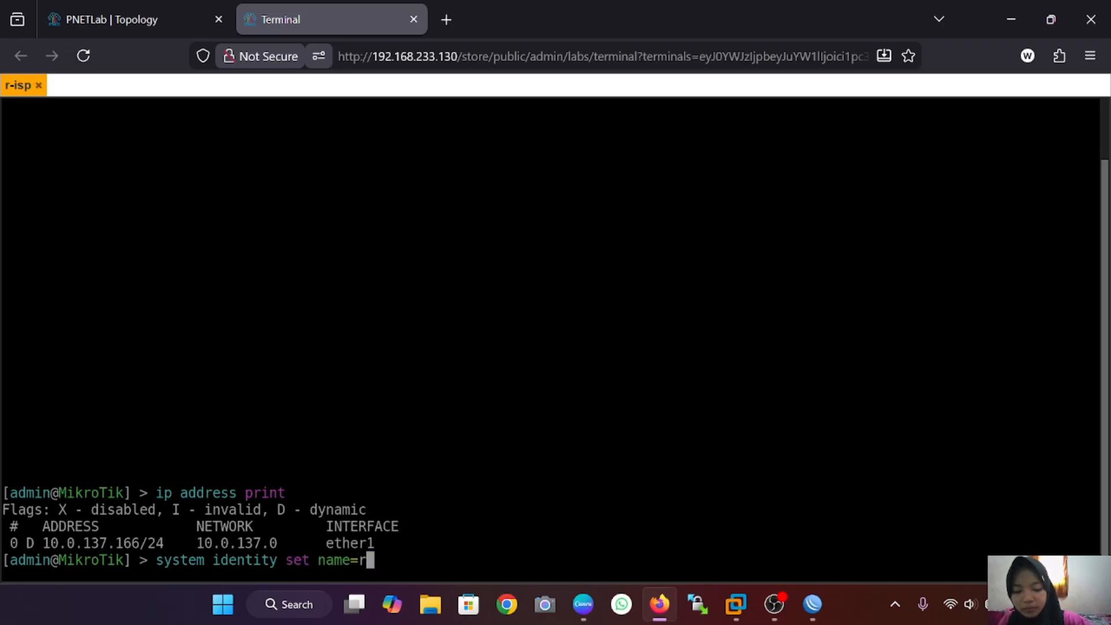
{"action": "type", "text": "-isp"}
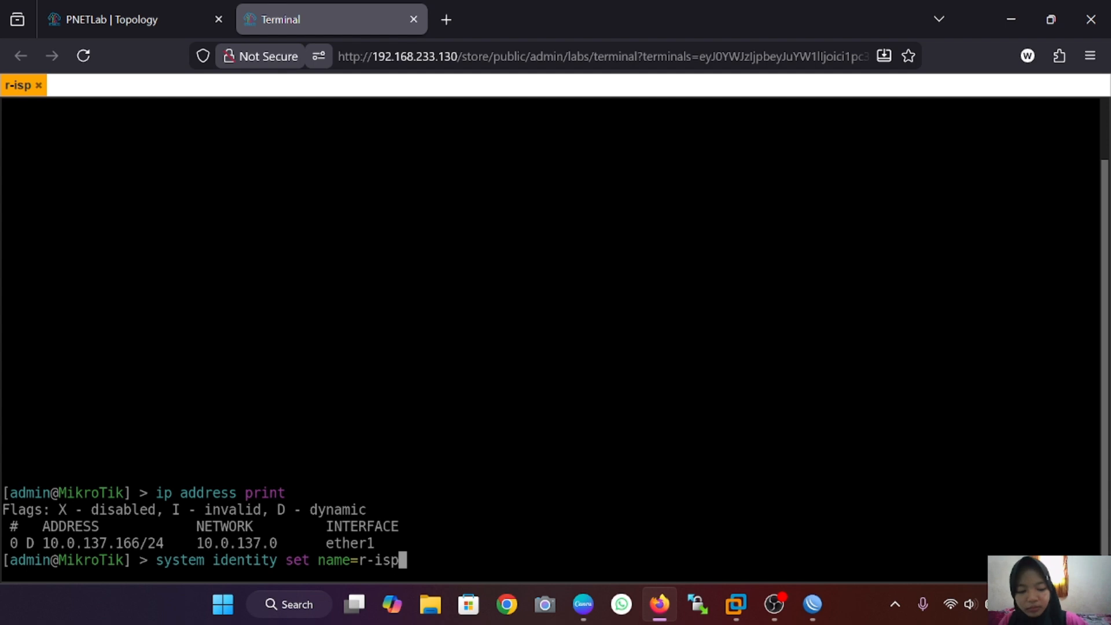
{"action": "key", "text": "Return"}
{"action": "left_click", "coordinate": [152, 12]}
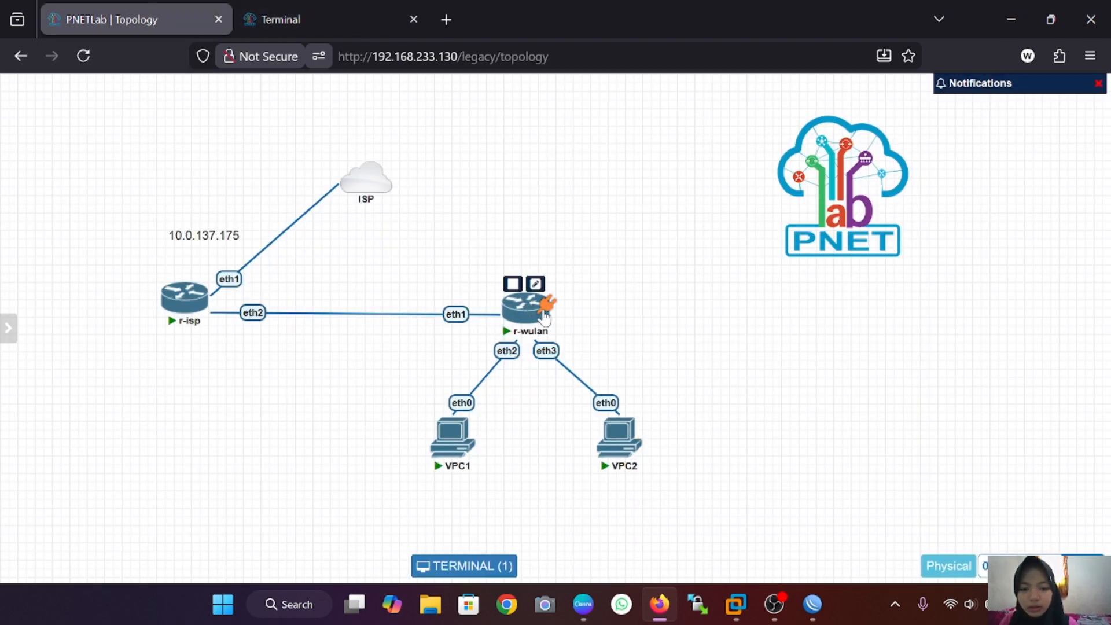
{"action": "left_click", "coordinate": [514, 311]}
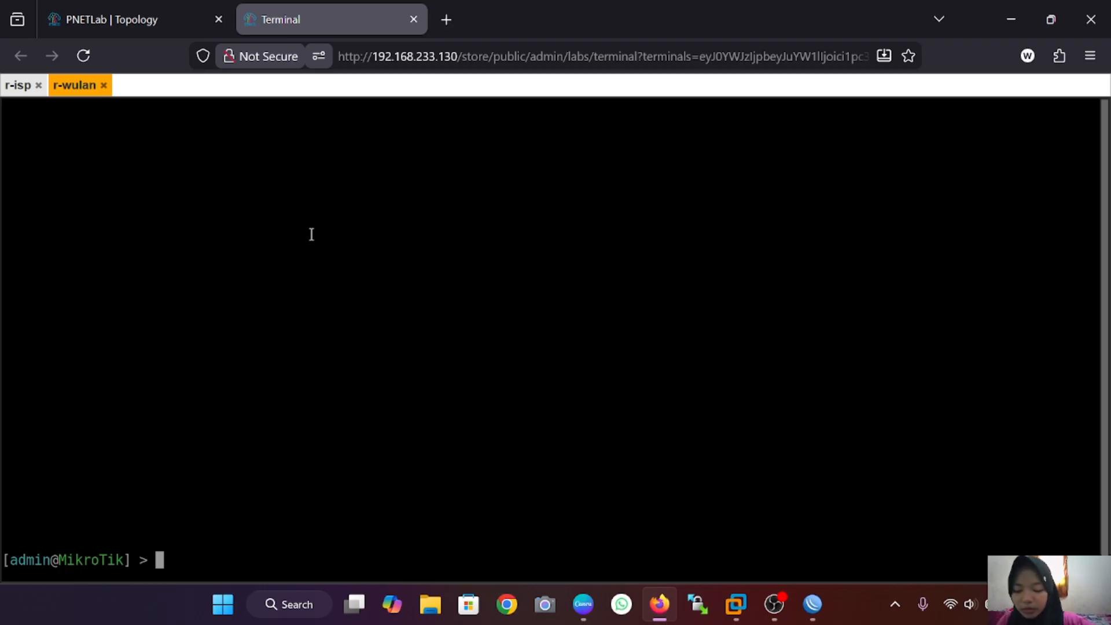
{"action": "type", "text": "system"}
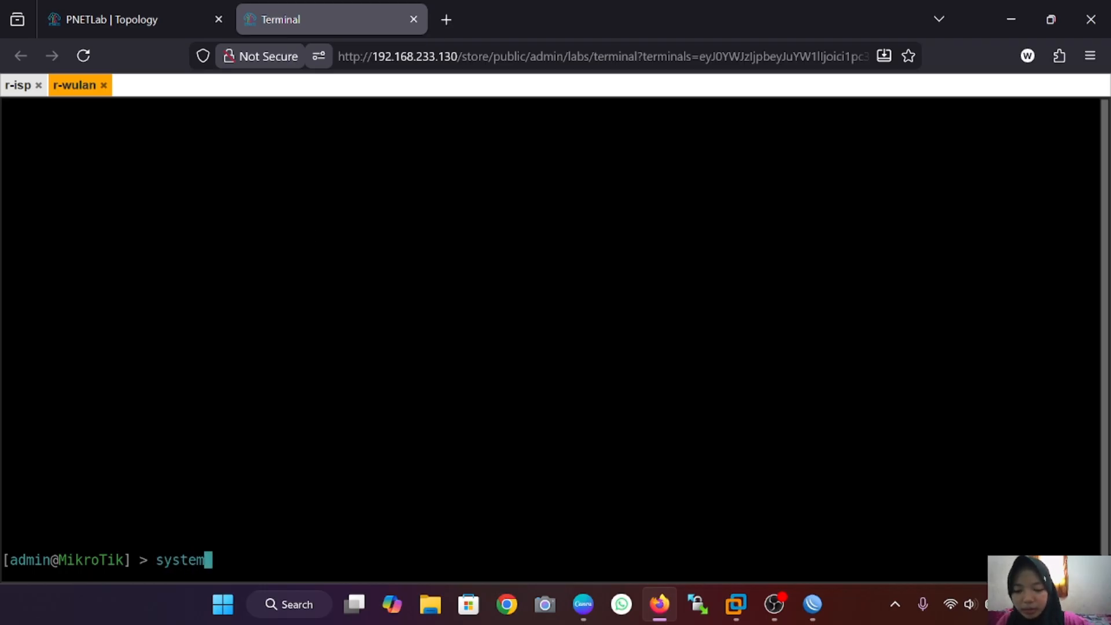
{"action": "type", "text": " i"}
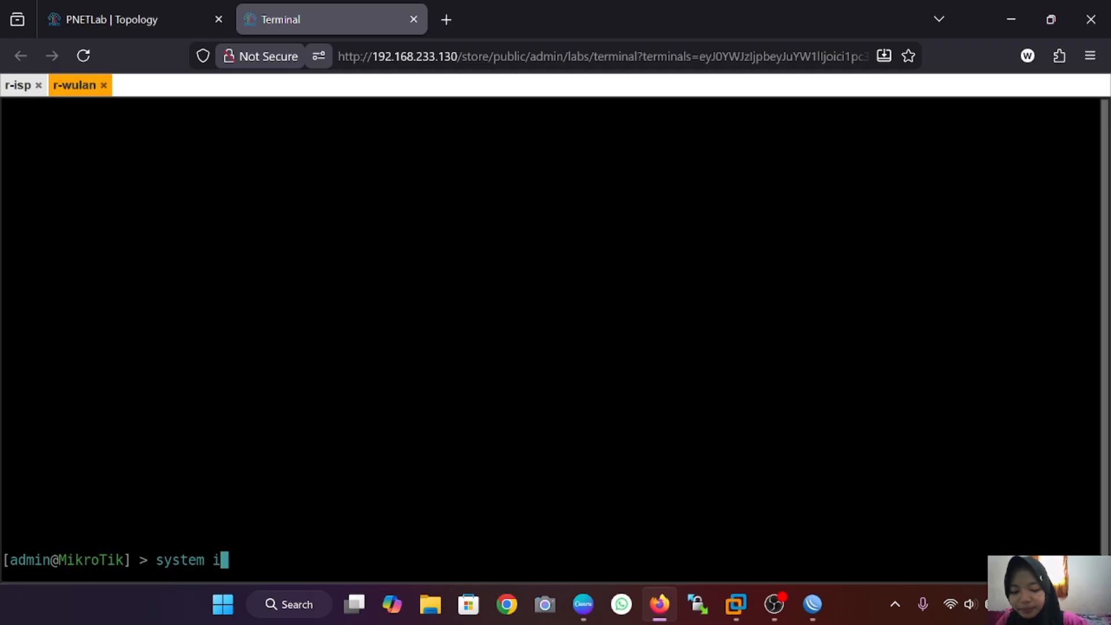
{"action": "type", "text": "dentit"}
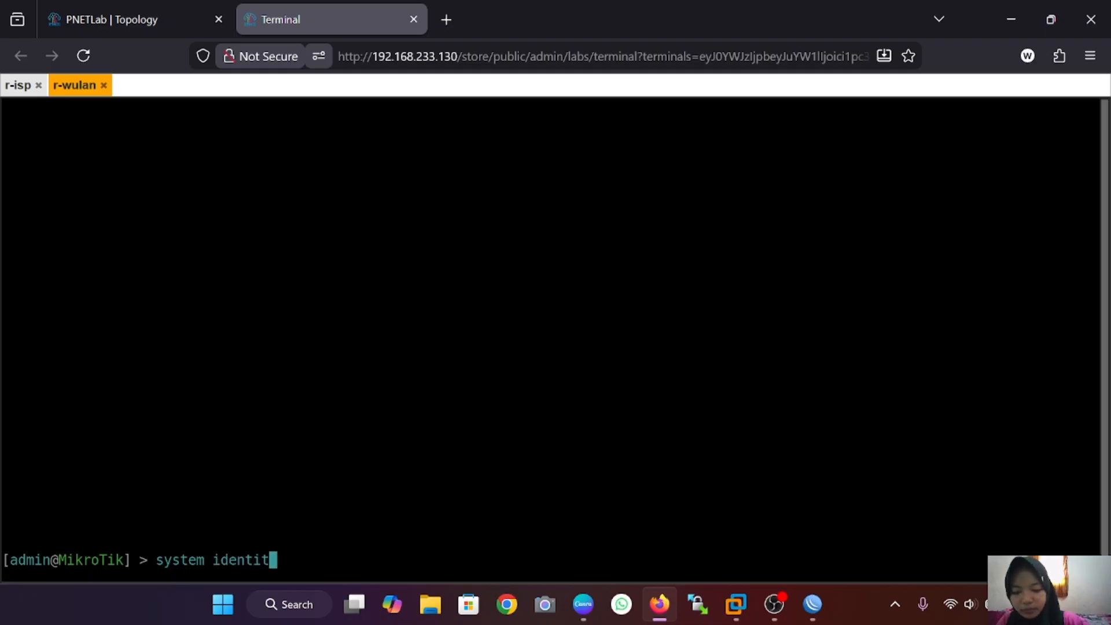
{"action": "type", "text": "y set name=r"}
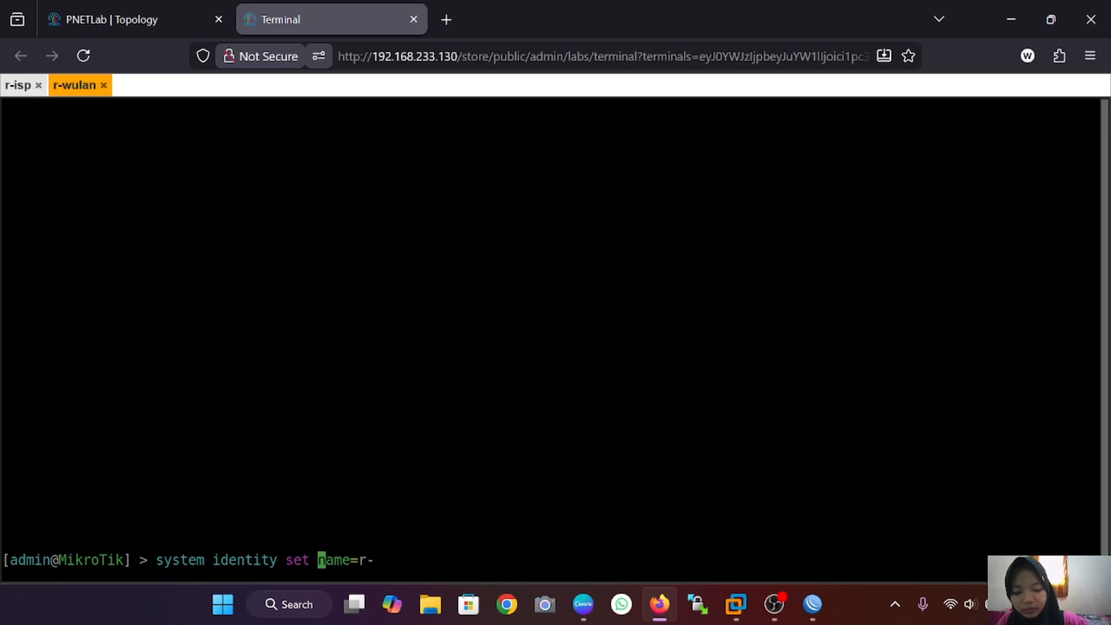
{"action": "type", "text": "-wulan"}
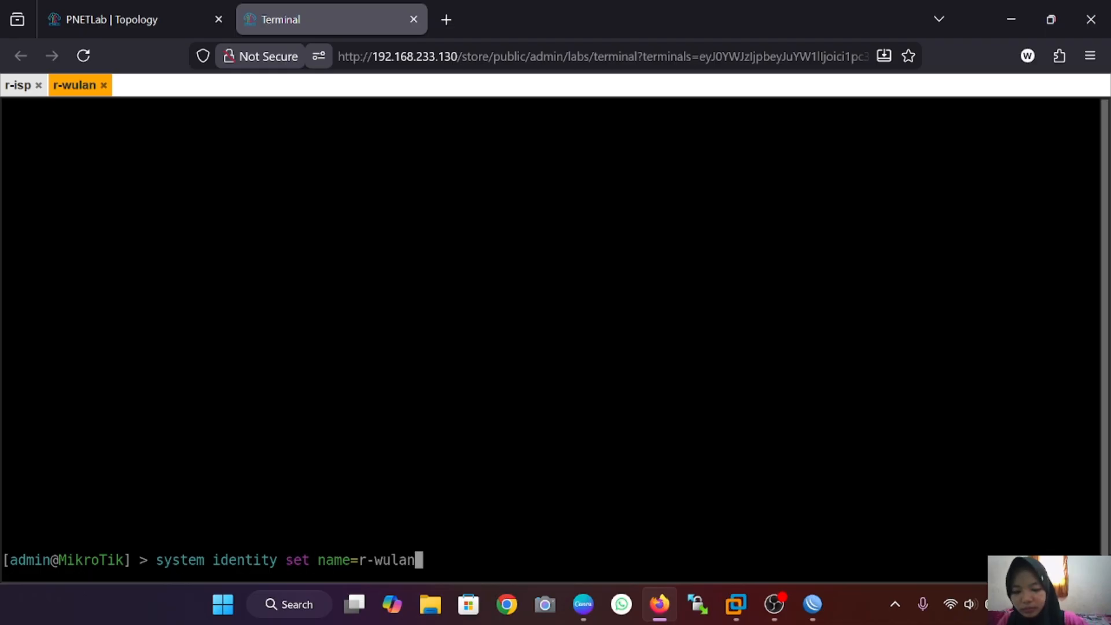
{"action": "left_click", "coordinate": [18, 85]}
{"action": "scroll", "coordinate": [1079, 371], "scroll_direction": "up", "scroll_amount": 4}
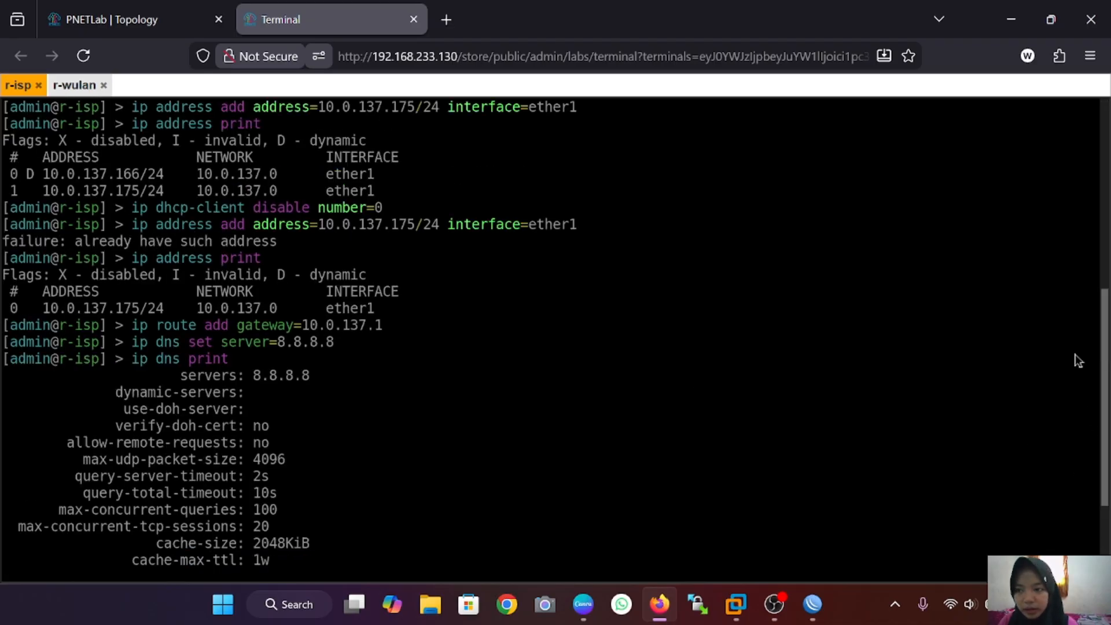
{"action": "scroll", "coordinate": [1086, 394], "scroll_direction": "down", "scroll_amount": 1}
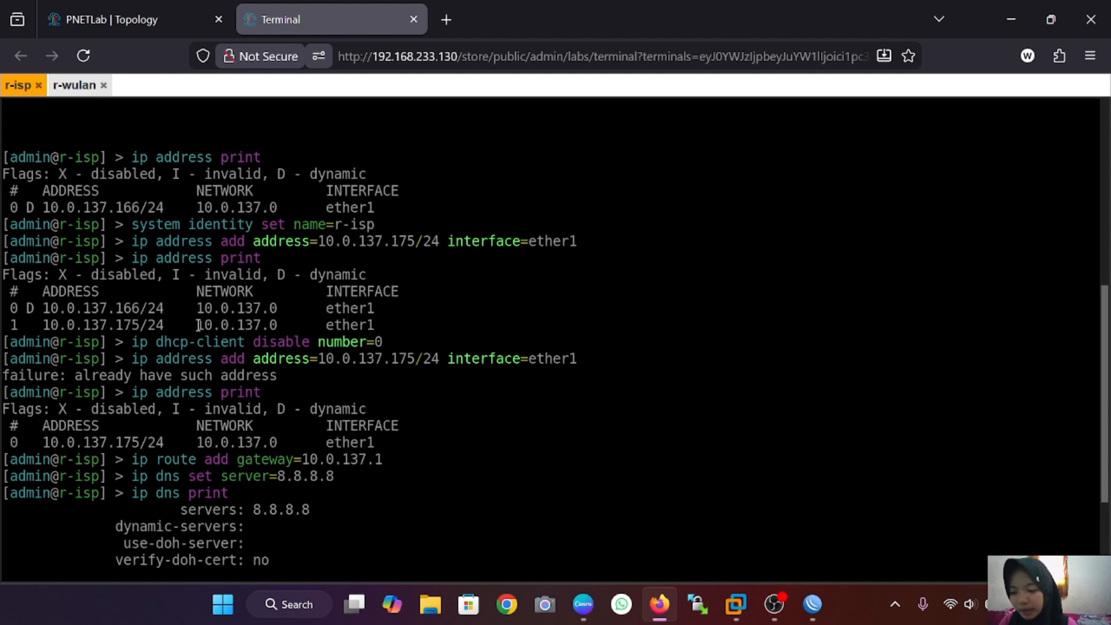
{"action": "left_click", "coordinate": [74, 86]}
{"action": "type", "text": "ip address print"}
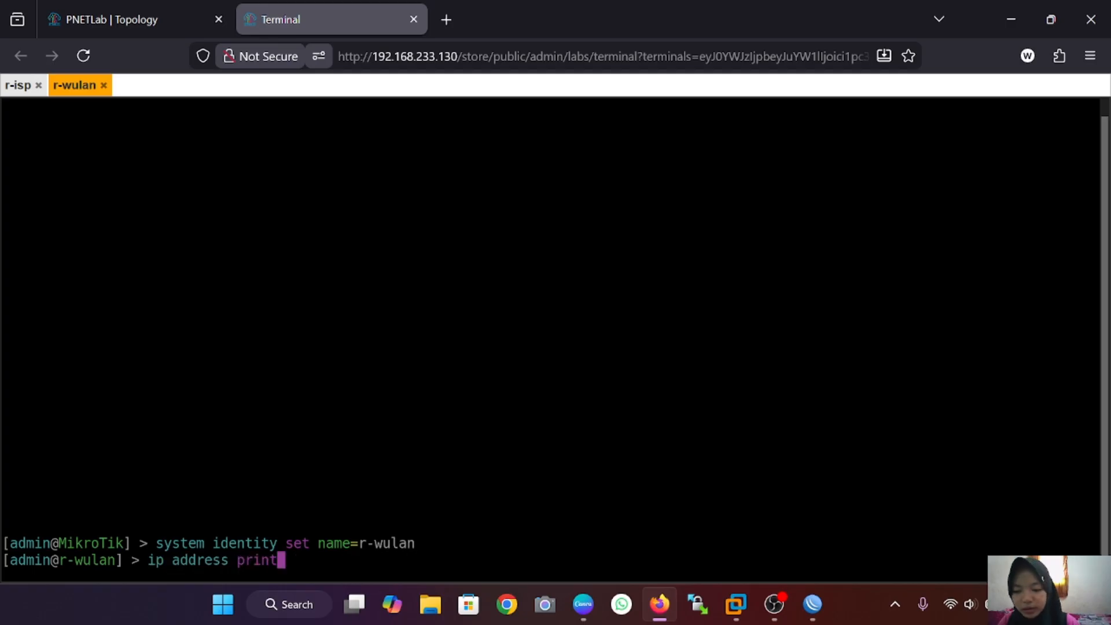
{"action": "key", "text": "Return"}
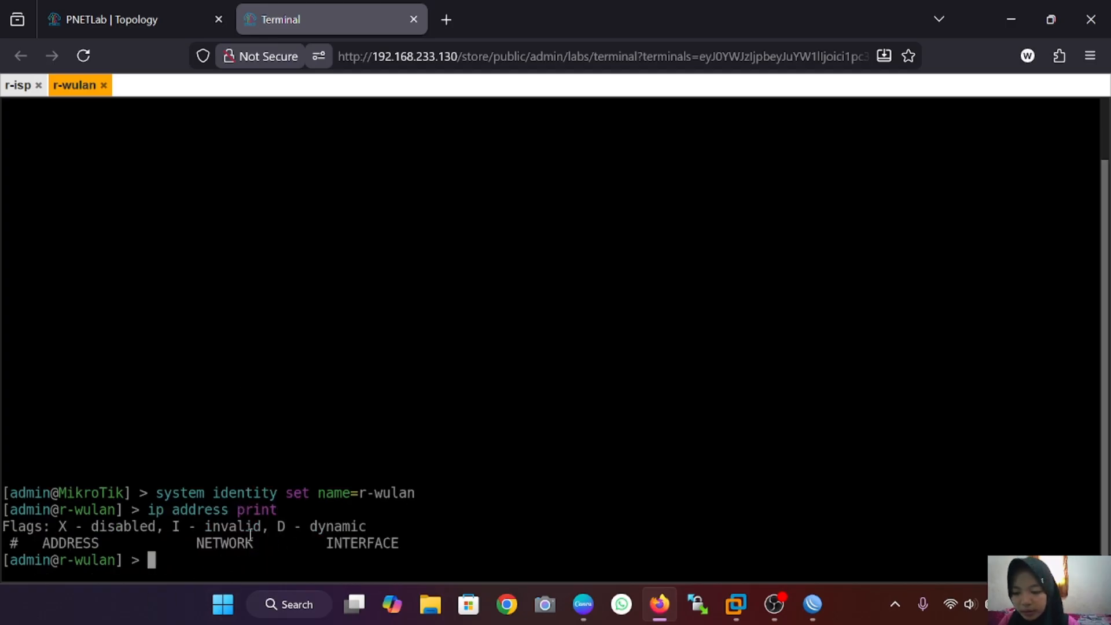
{"action": "key", "text": "ctrl+Tab"}
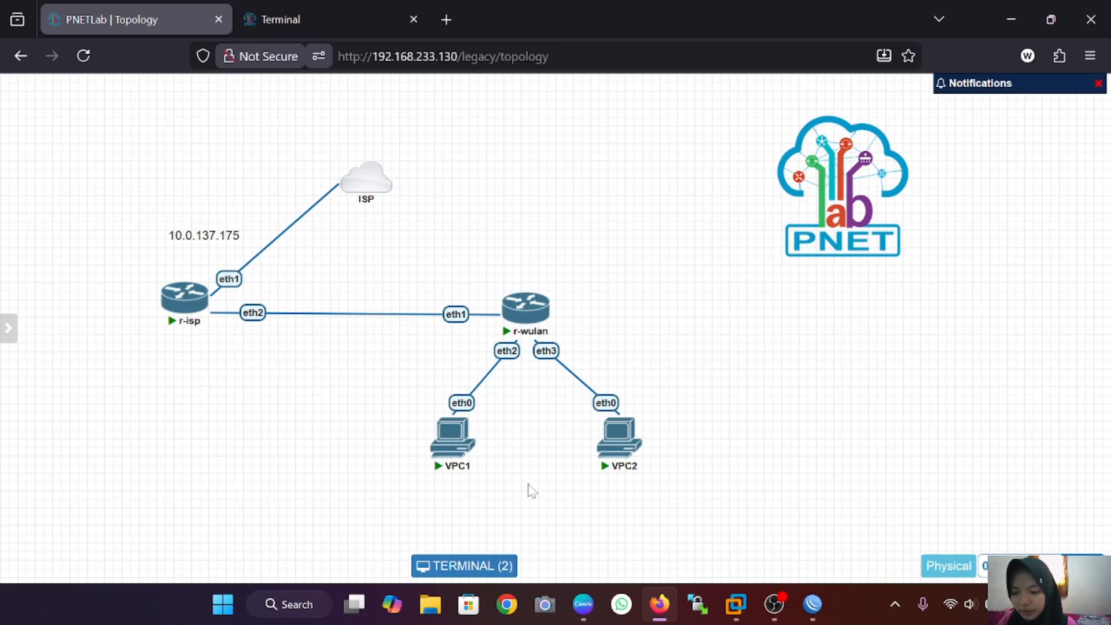
{"action": "mouse_move", "coordinate": [452, 454]}
{"action": "mouse_move", "coordinate": [203, 297]}
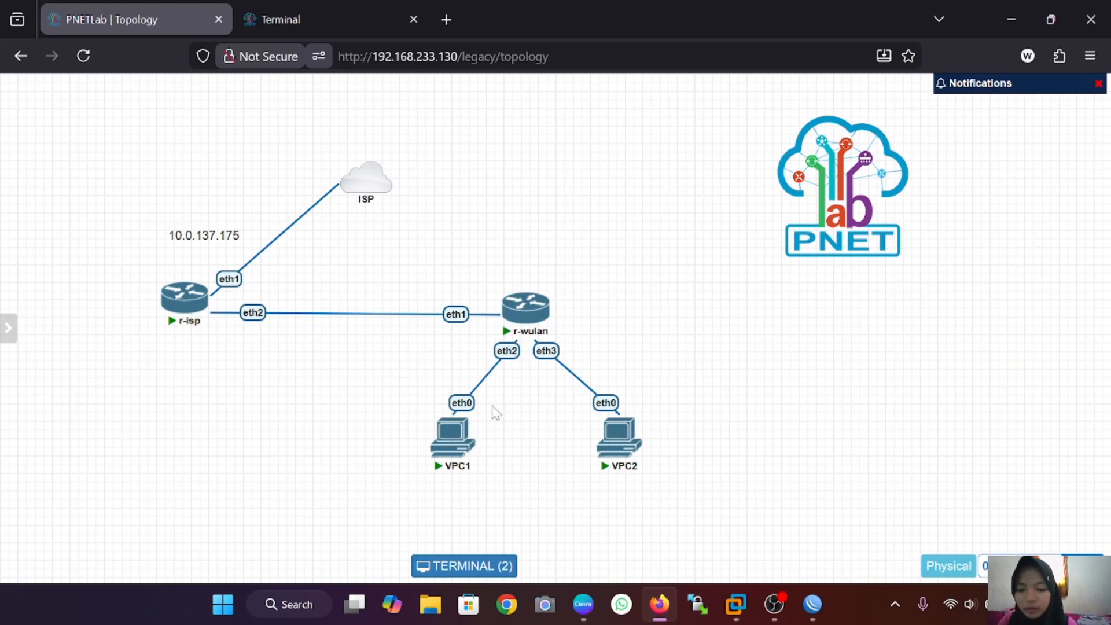
{"action": "key", "text": "ctrl+Tab"}
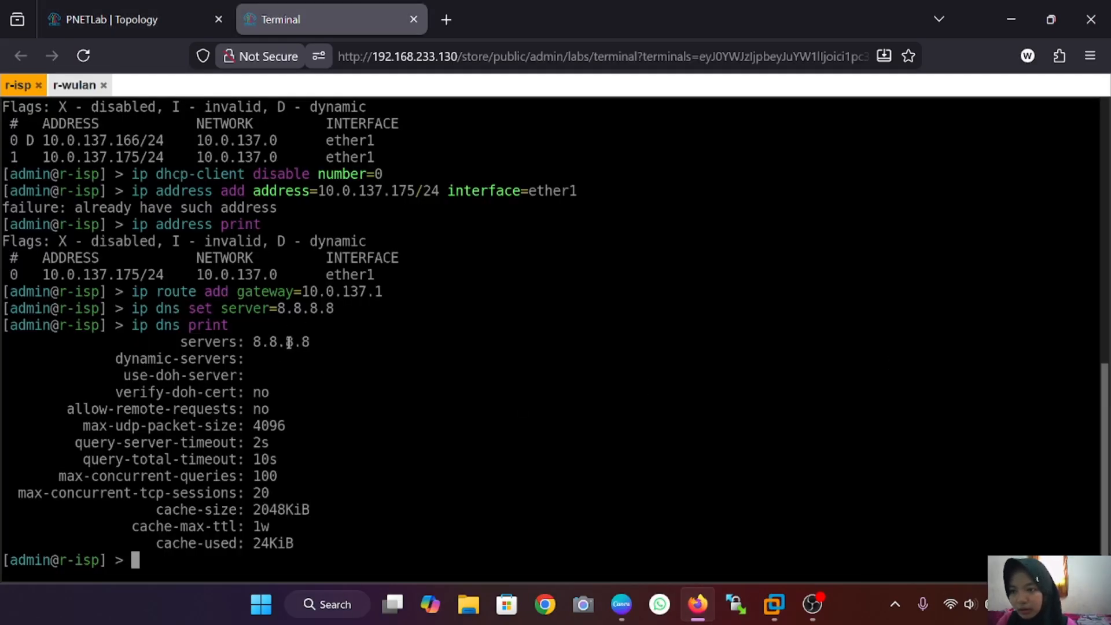
Step: Enable RoMON on r-isp and r-wulan with 'tool romon set enabled=yes'
{"action": "type", "text": "to"}
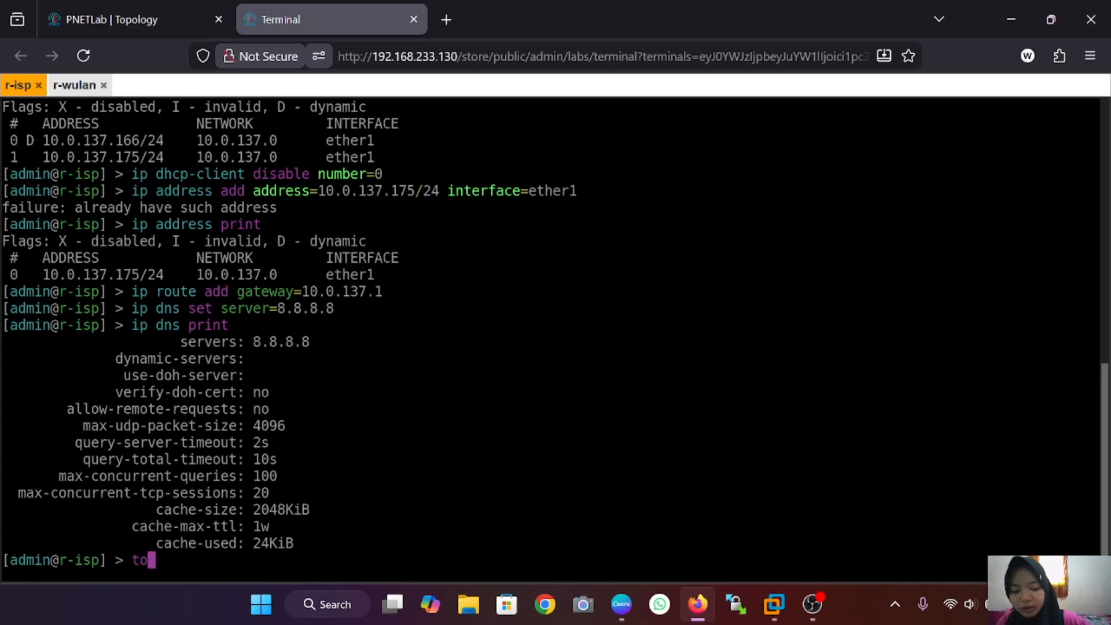
{"action": "type", "text": "ol romo"}
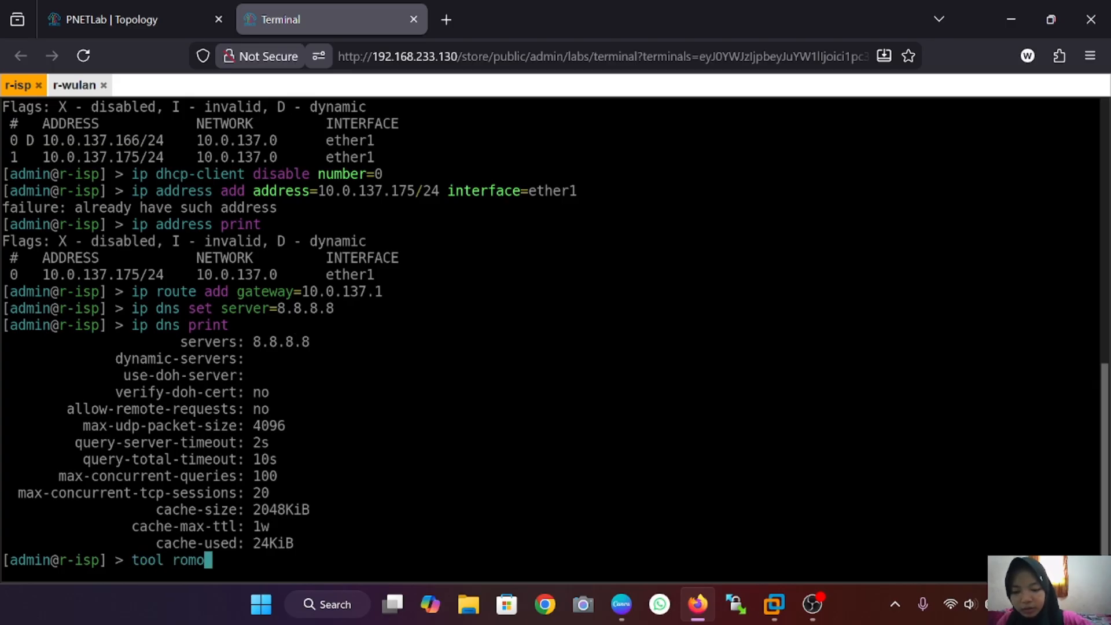
{"action": "type", "text": "n set "}
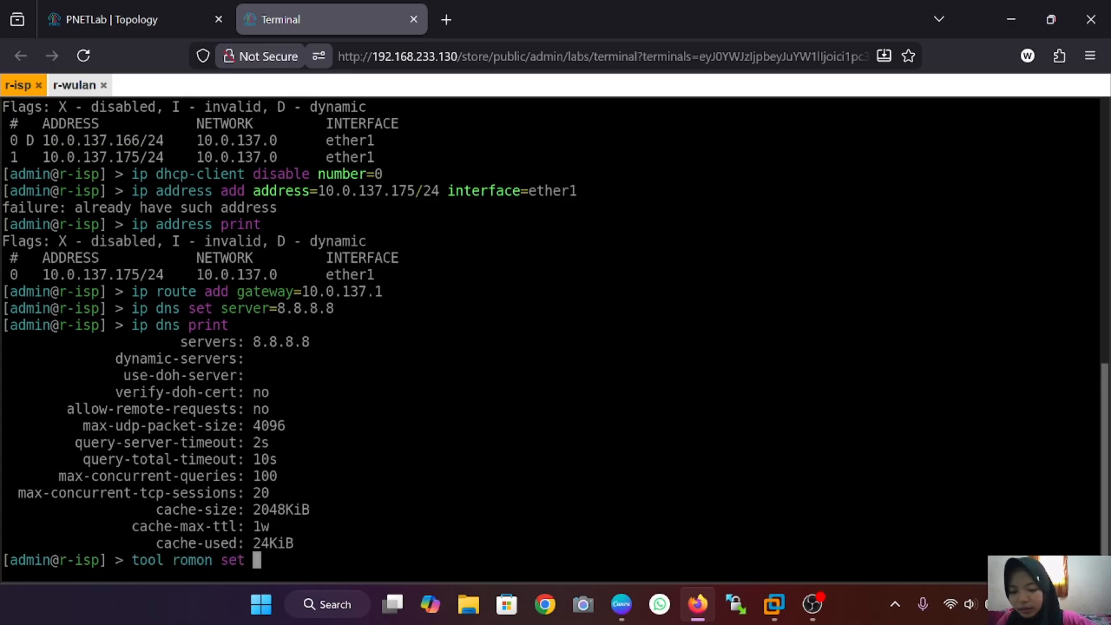
{"action": "type", "text": "enabl"}
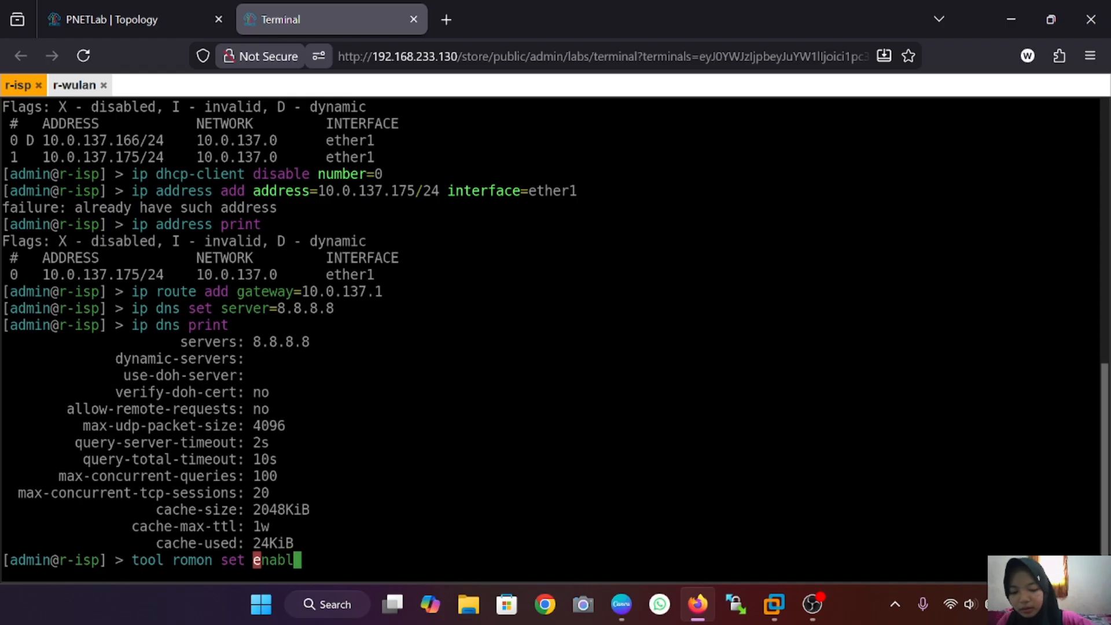
{"action": "type", "text": "e=yes"}
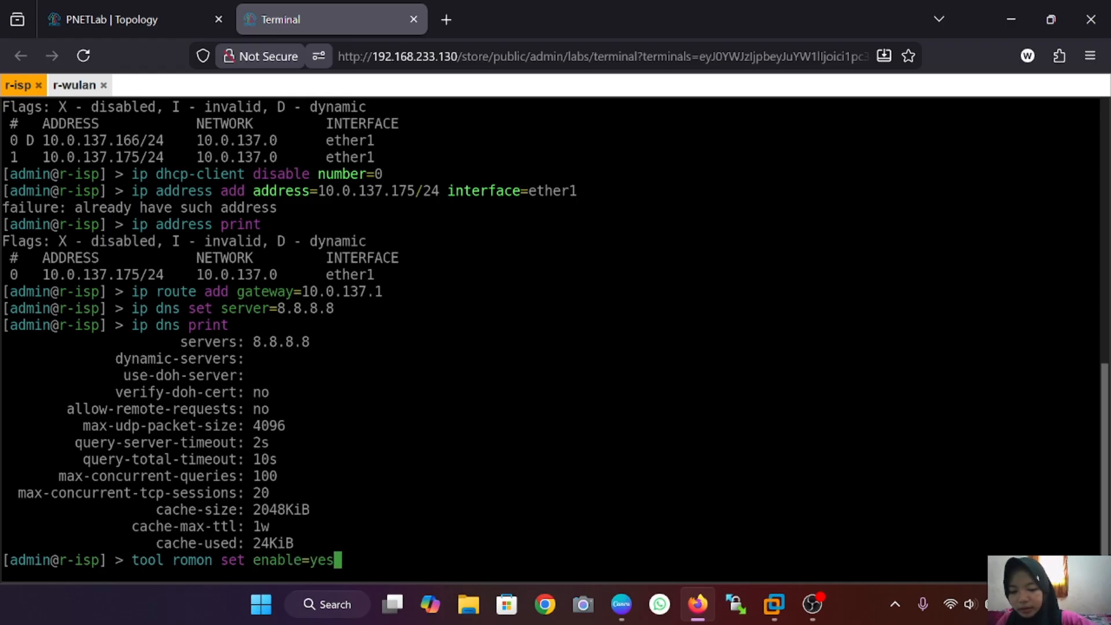
{"action": "key", "text": "Left"}
{"action": "key", "text": "Left"}
{"action": "key", "text": "Left"}
{"action": "key", "text": "Left"}
{"action": "type", "text": "d"}
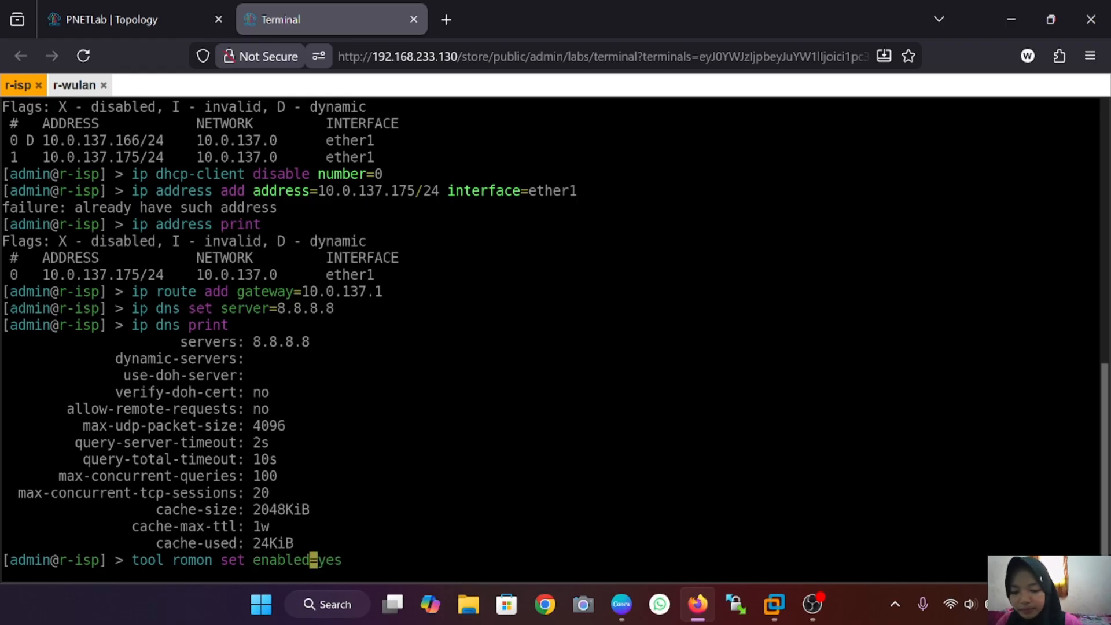
{"action": "key", "text": "Return"}
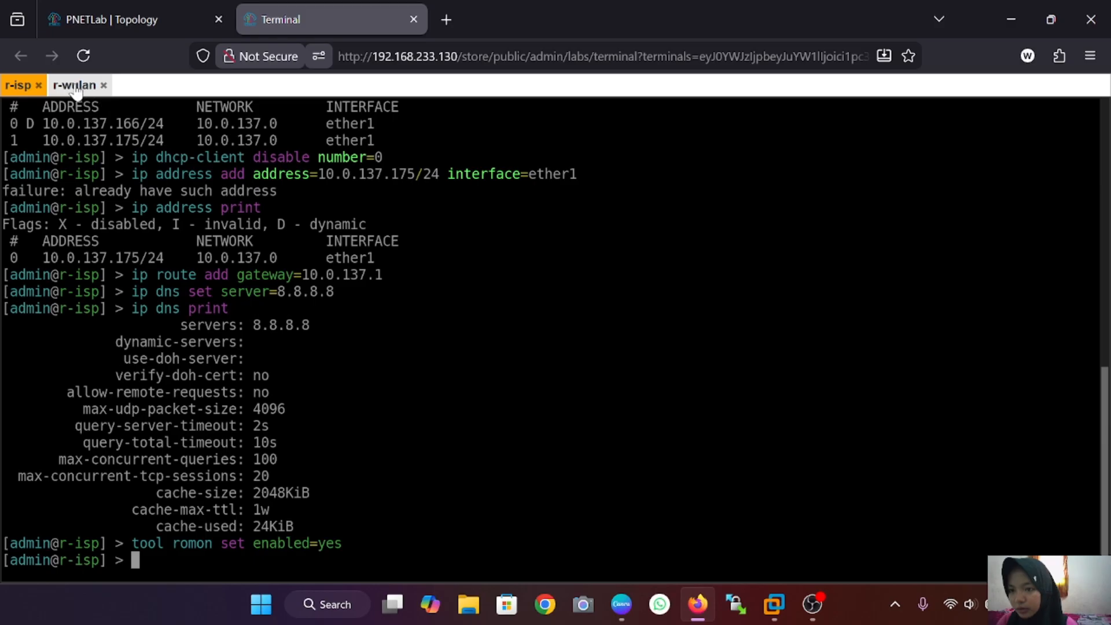
{"action": "left_click", "coordinate": [74, 85]}
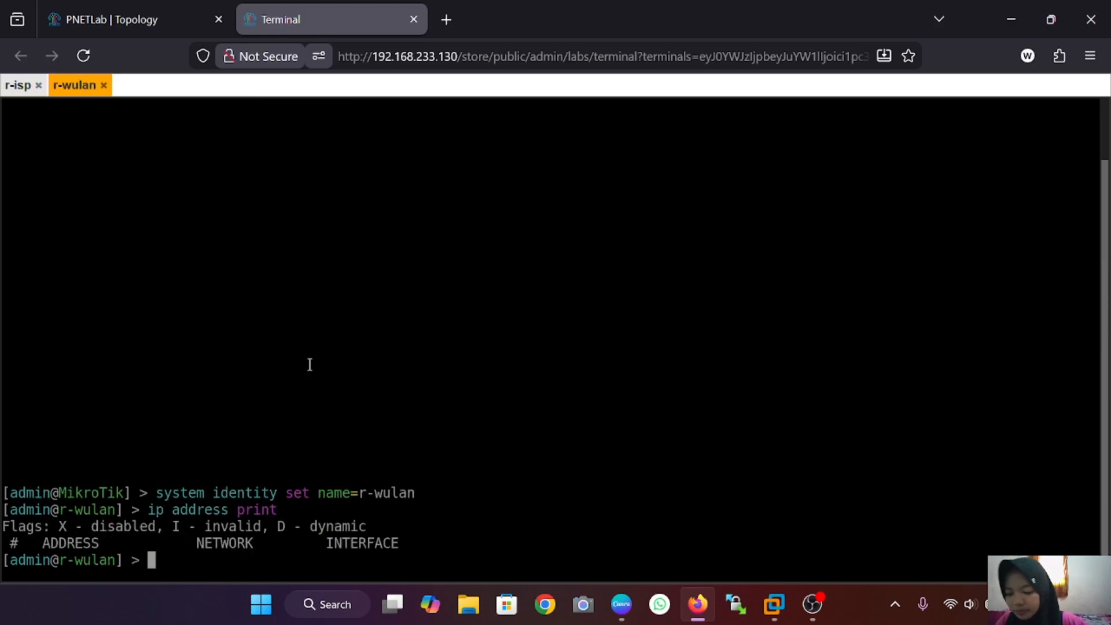
{"action": "type", "text": "tool"}
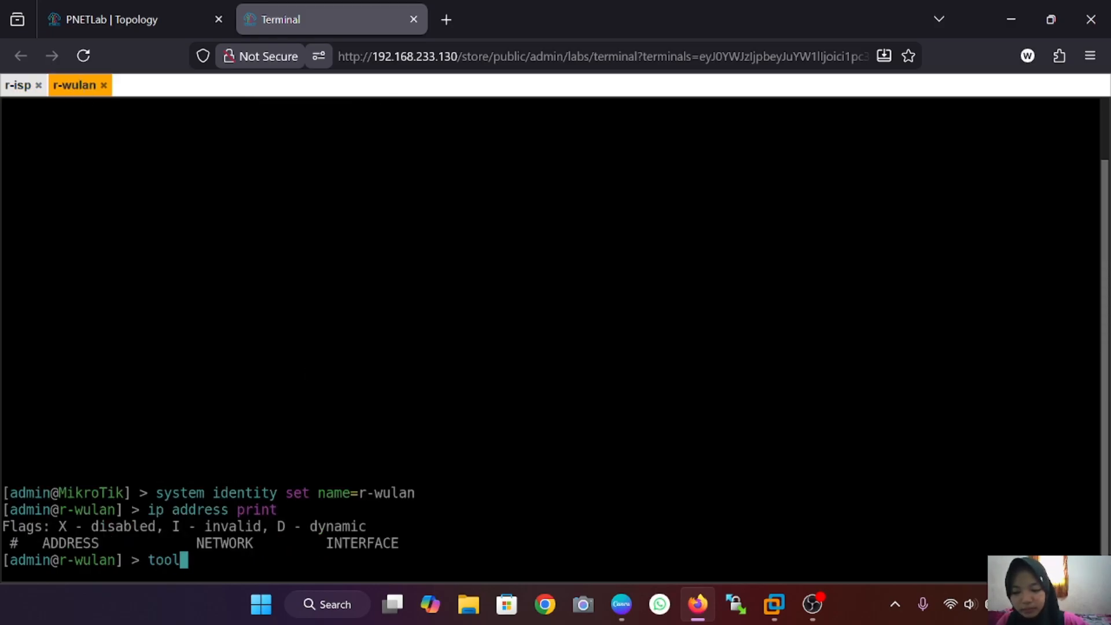
{"action": "type", "text": " romo"}
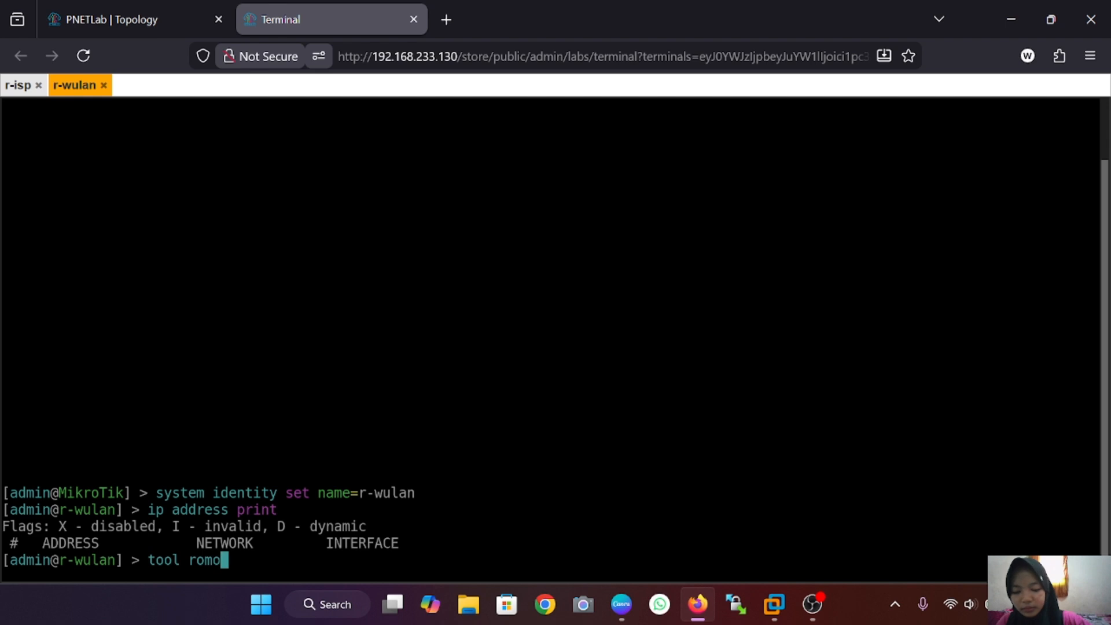
{"action": "type", "text": "n set en"}
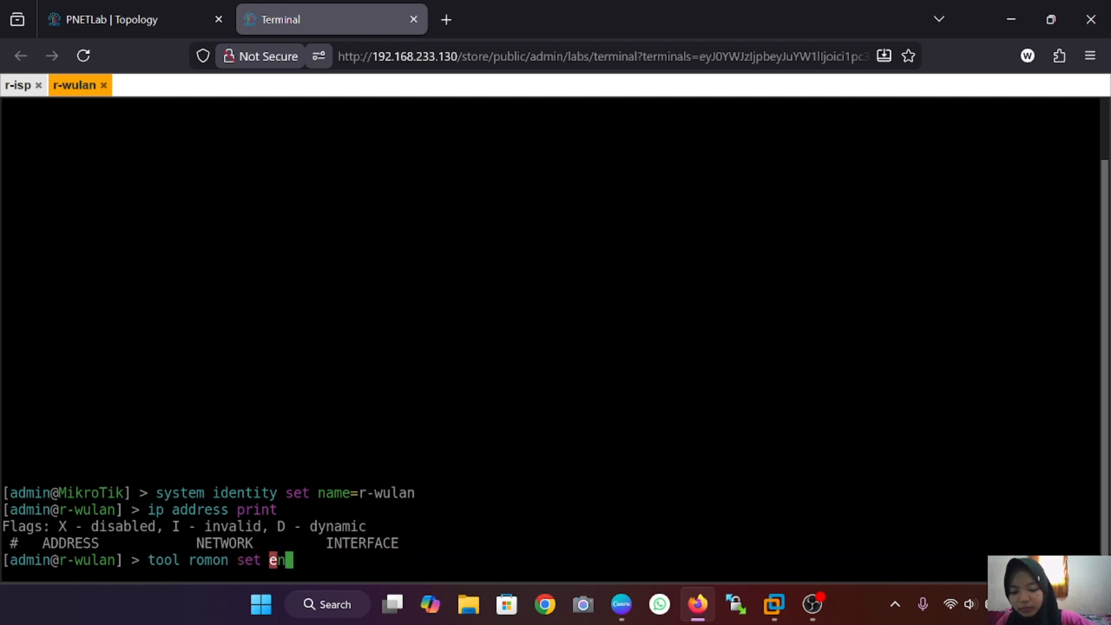
{"action": "type", "text": "abled="}
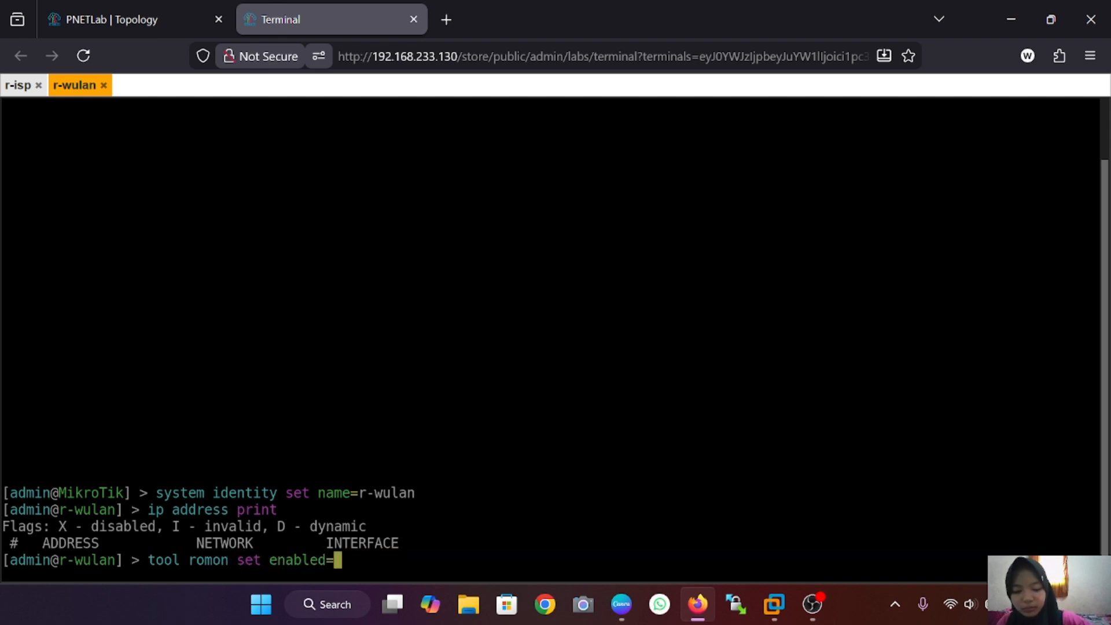
{"action": "type", "text": "yes"}
{"action": "key", "text": "Return"}
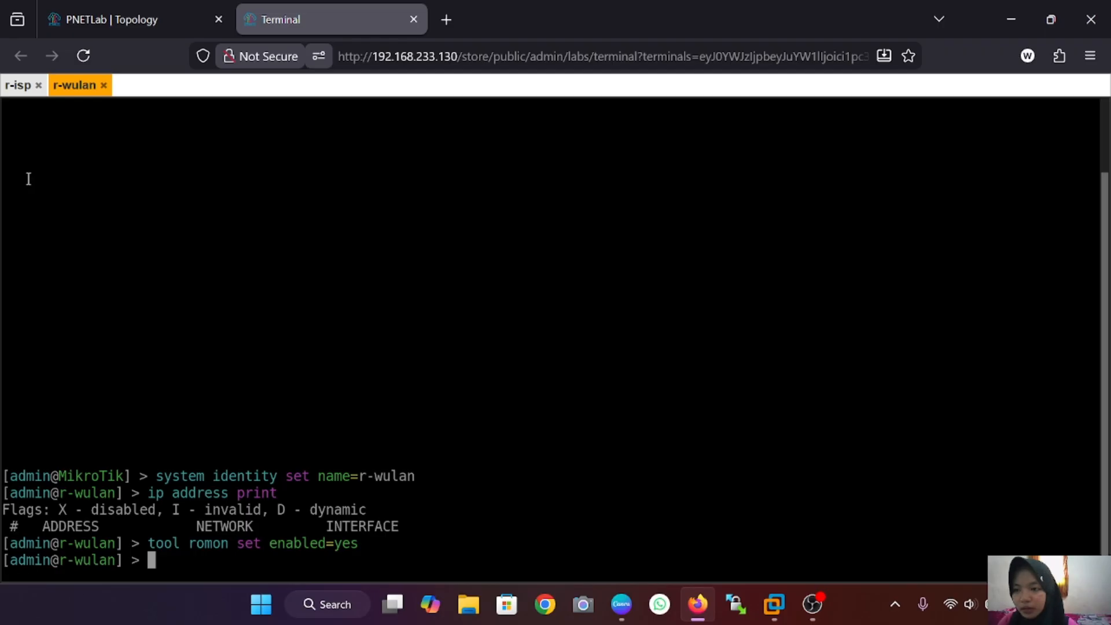
Step: Back on r-isp, rerun 'ip address print' from command history
{"action": "left_click", "coordinate": [18, 93]}
{"action": "type", "text": "tool"}
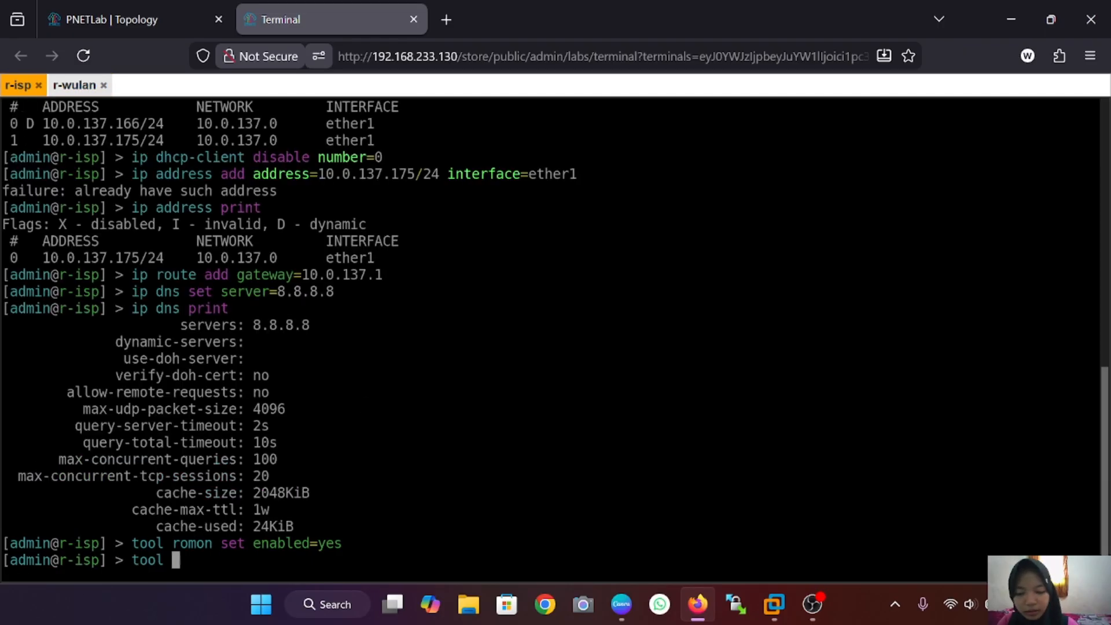
{"action": "key", "text": "Up"}
{"action": "key", "text": "Up"}
{"action": "key", "text": "Up"}
{"action": "key", "text": "Up"}
{"action": "key", "text": "Up"}
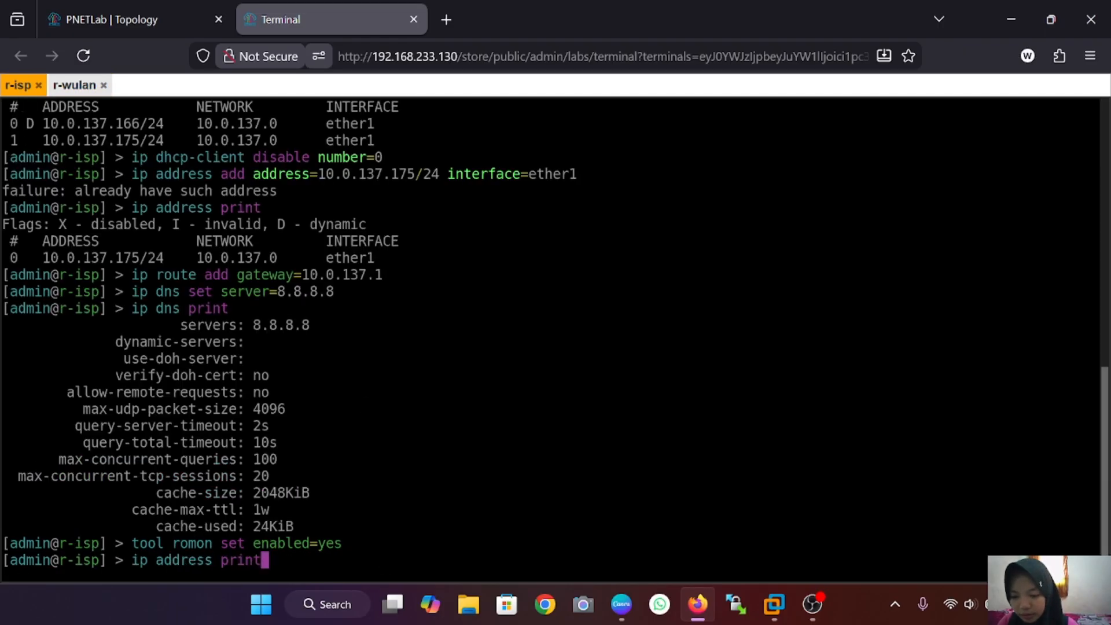
{"action": "key", "text": "Return"}
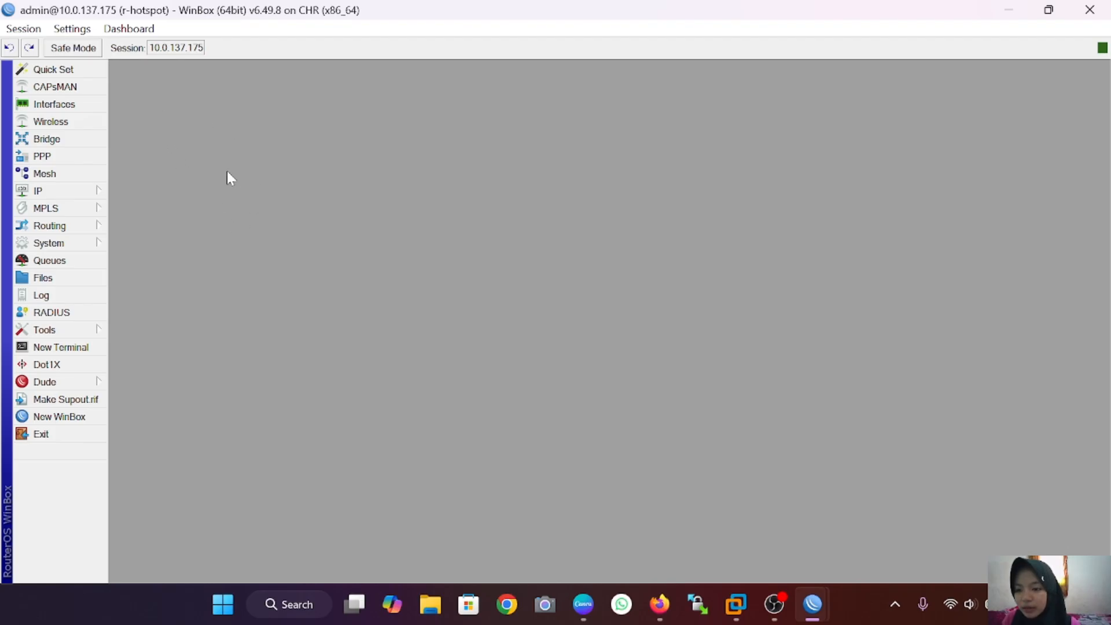
Step: Connect a new WinBox session to r-wulan via RoMON through 10.0.137.175, maximized, skipping the password change
{"action": "left_click", "coordinate": [74, 417]}
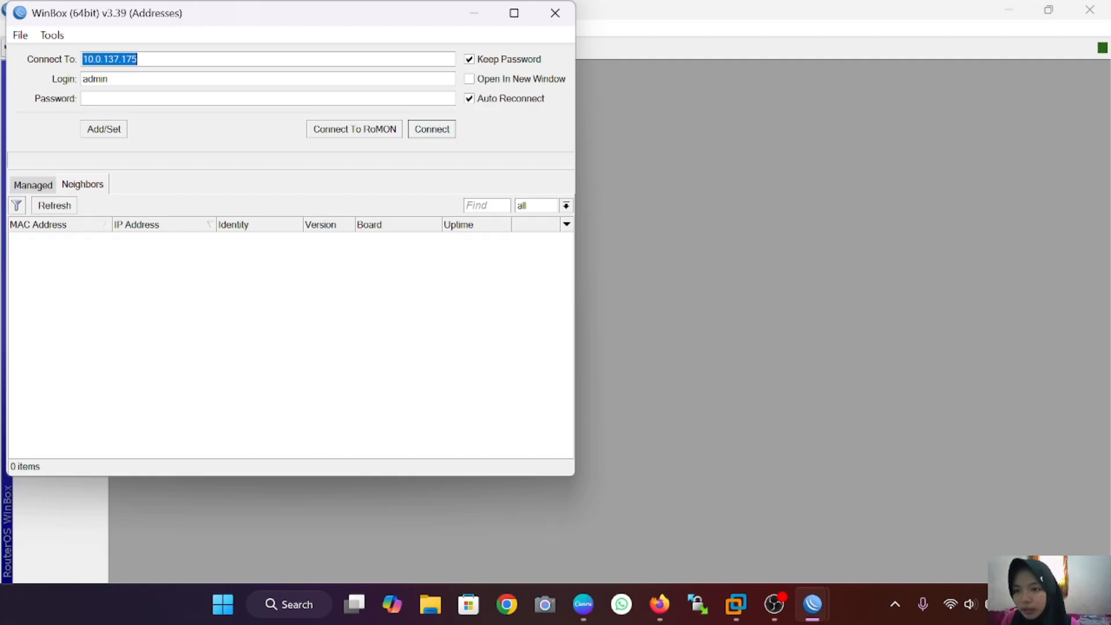
{"action": "left_click", "coordinate": [360, 130]}
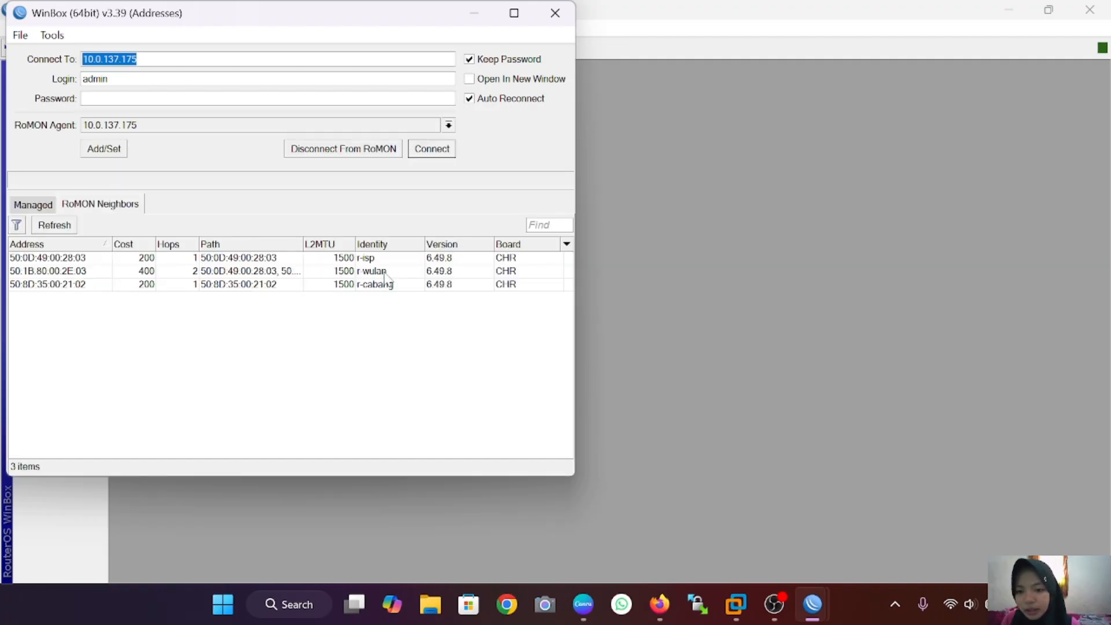
{"action": "left_click", "coordinate": [113, 275]}
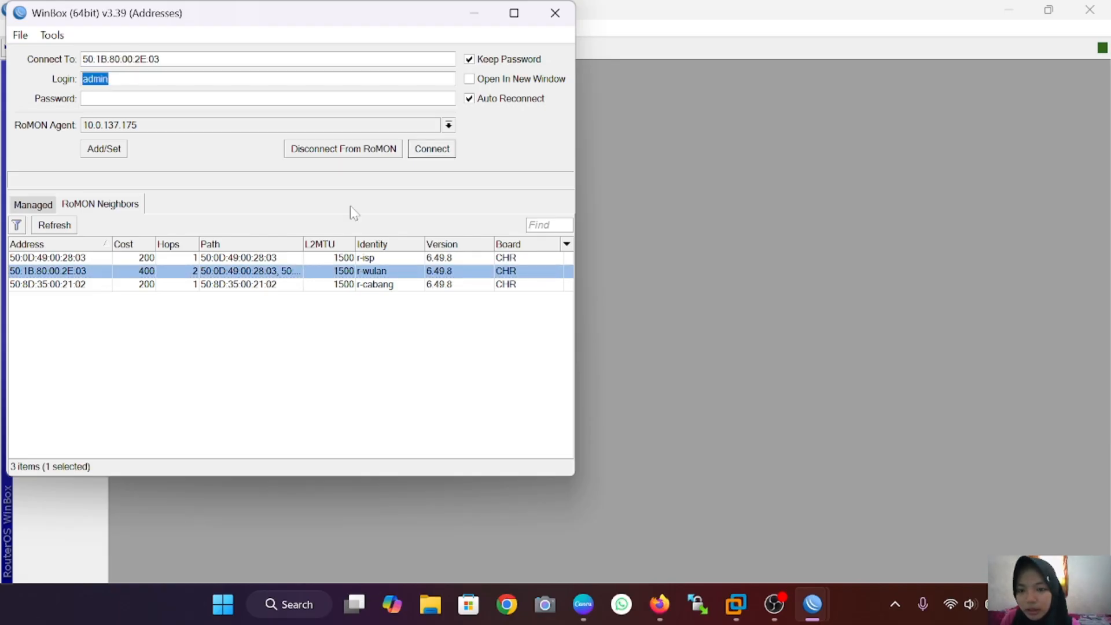
{"action": "left_click", "coordinate": [434, 149]}
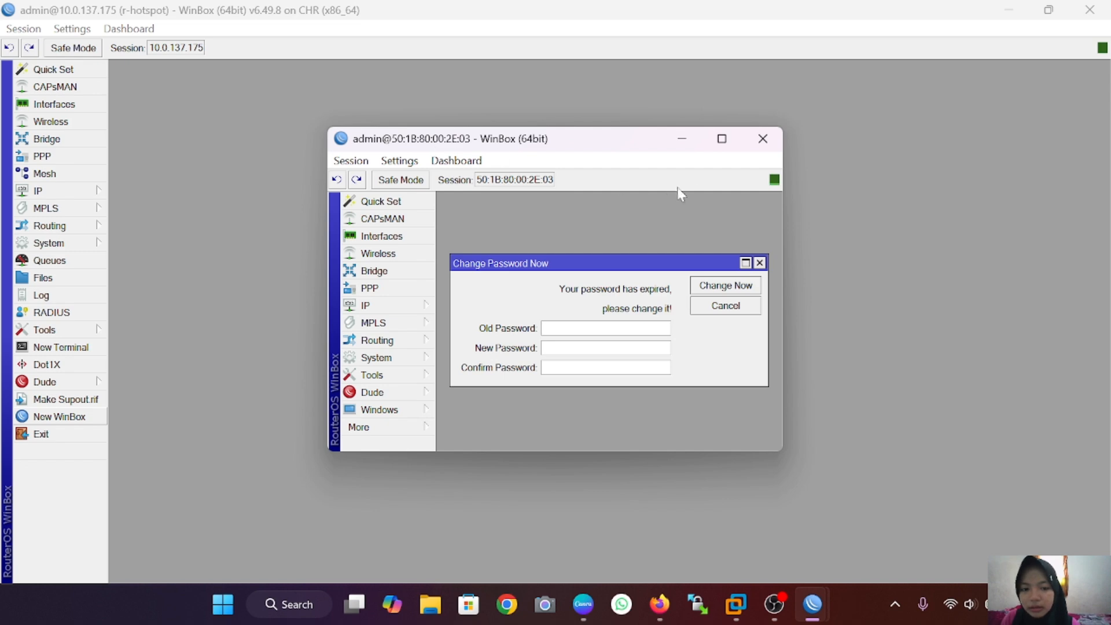
{"action": "left_click", "coordinate": [721, 139]}
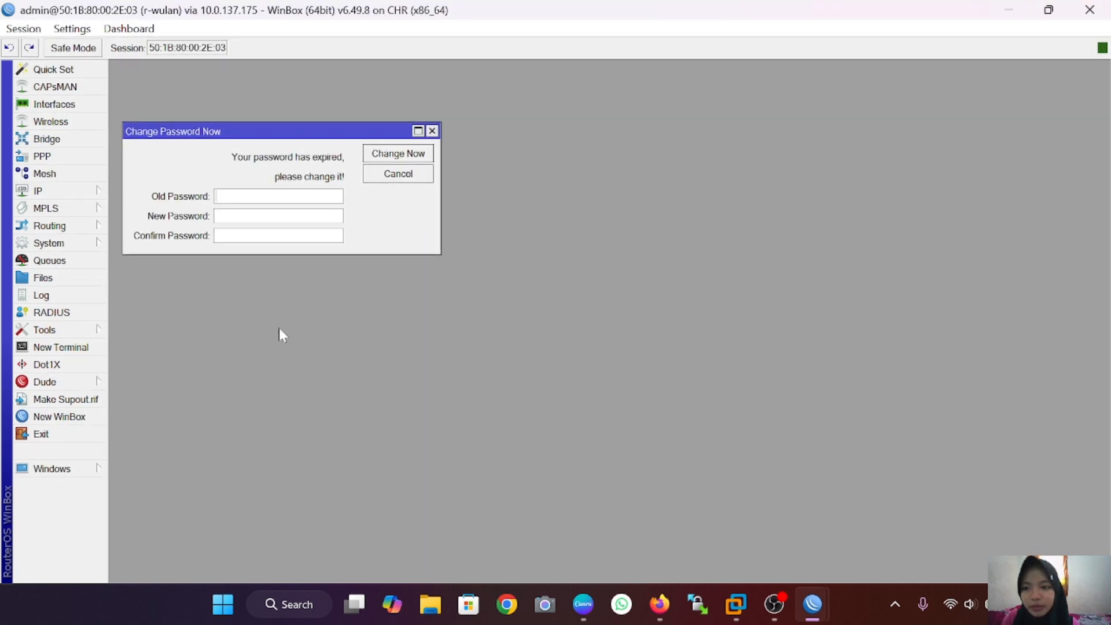
{"action": "left_click", "coordinate": [432, 132]}
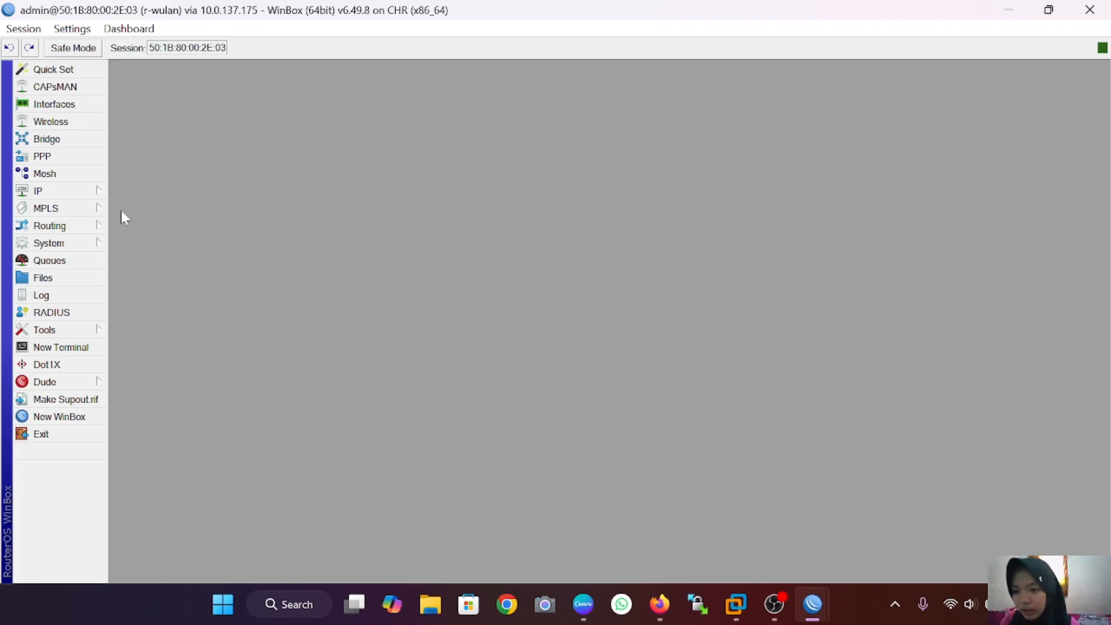
Step: Add PPPoE server service-pppoe-wulan bound to ether2 on r-wulan
{"action": "left_click", "coordinate": [71, 155]}
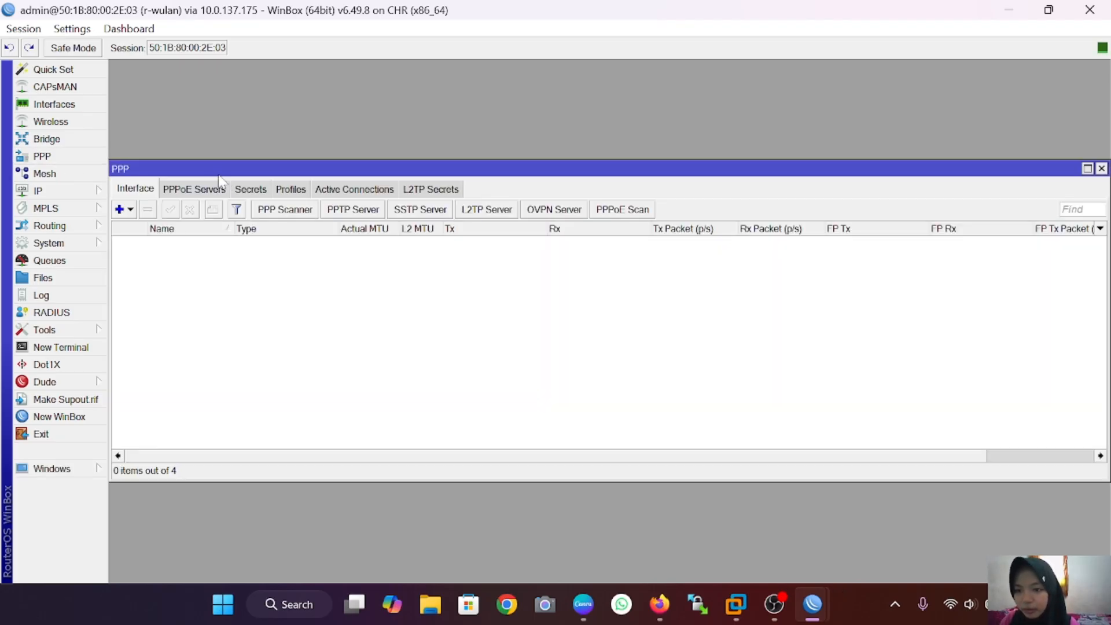
{"action": "left_click", "coordinate": [221, 189]}
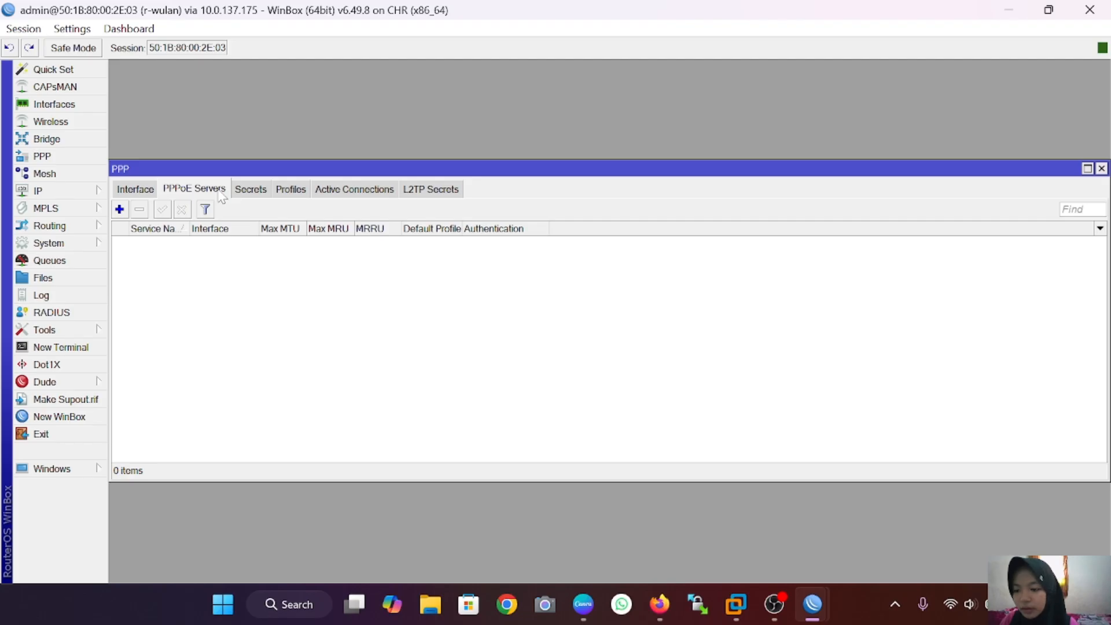
{"action": "left_click", "coordinate": [120, 210]}
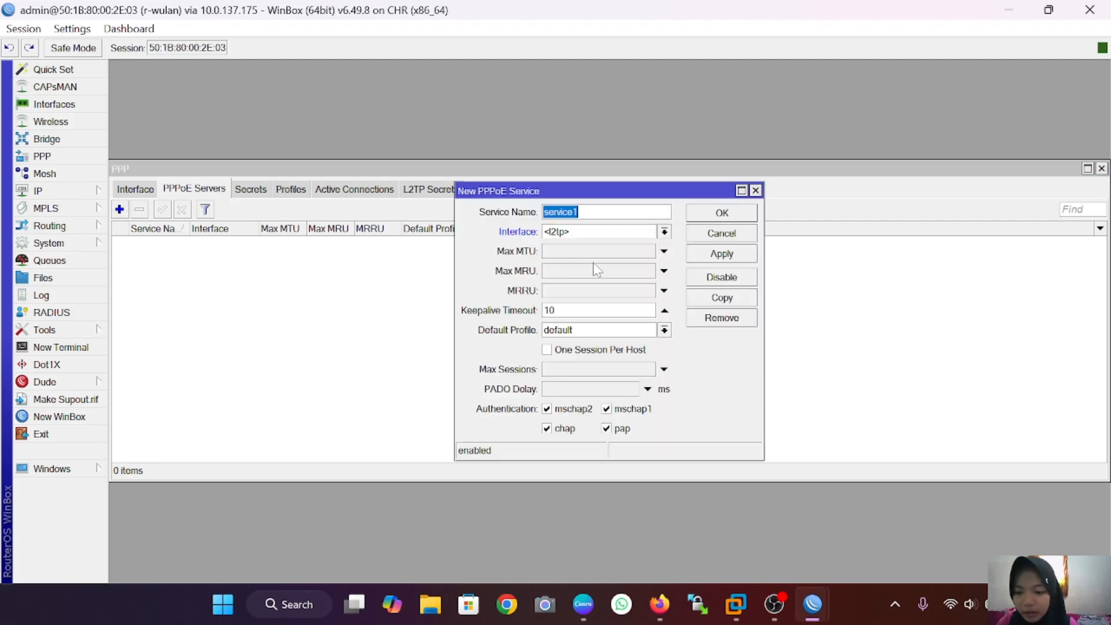
{"action": "type", "text": "se"}
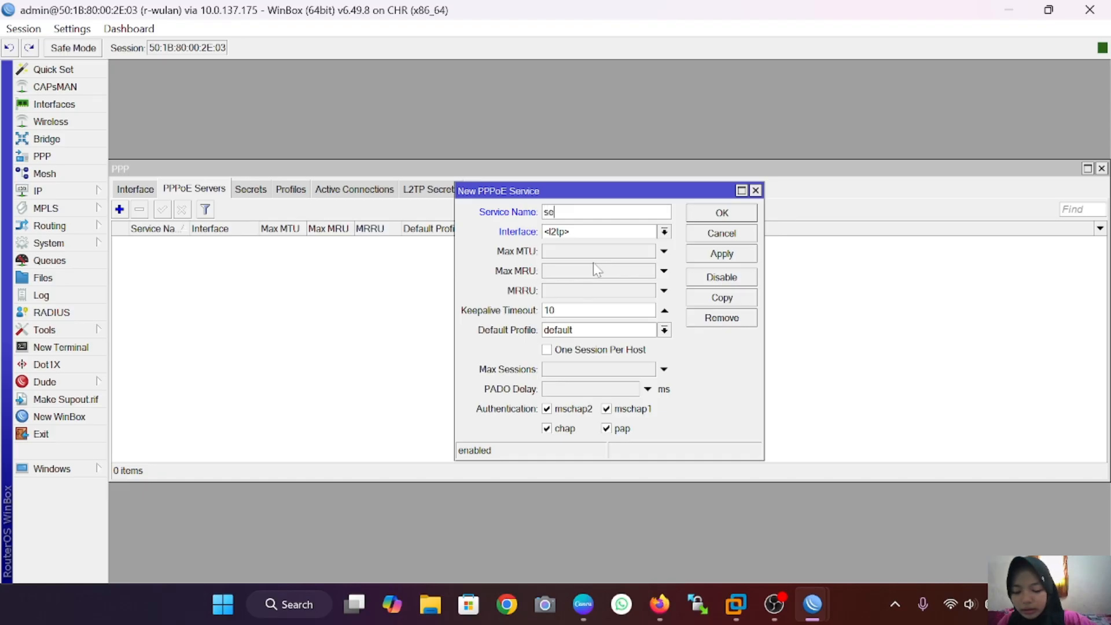
{"action": "type", "text": "rvice"}
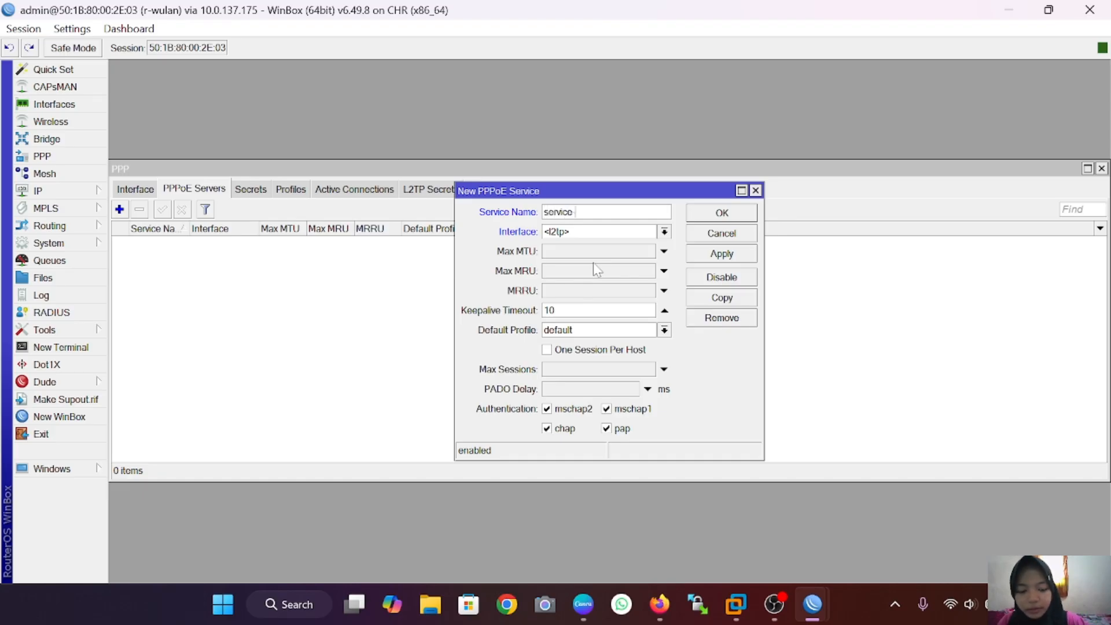
{"action": "type", "text": " pp"}
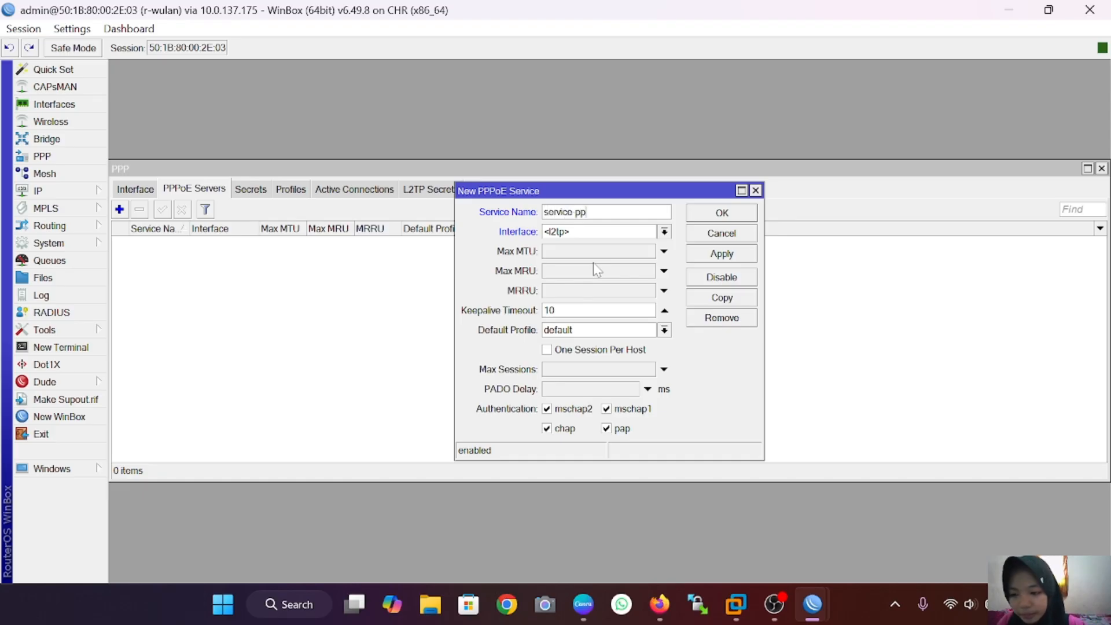
{"action": "type", "text": "poe"}
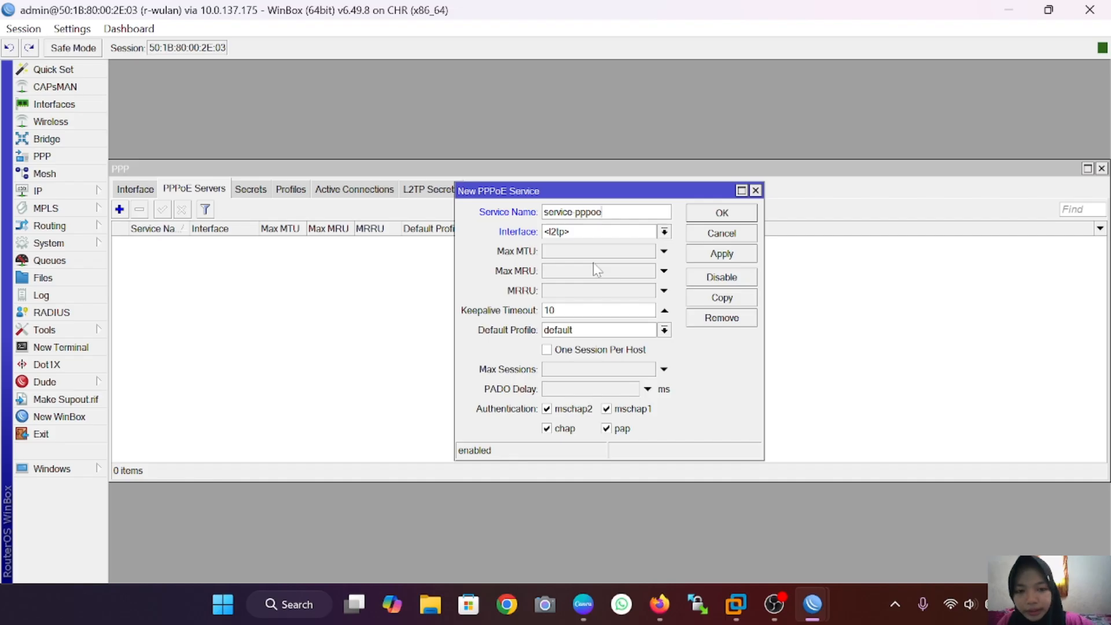
{"action": "type", "text": " wulan"}
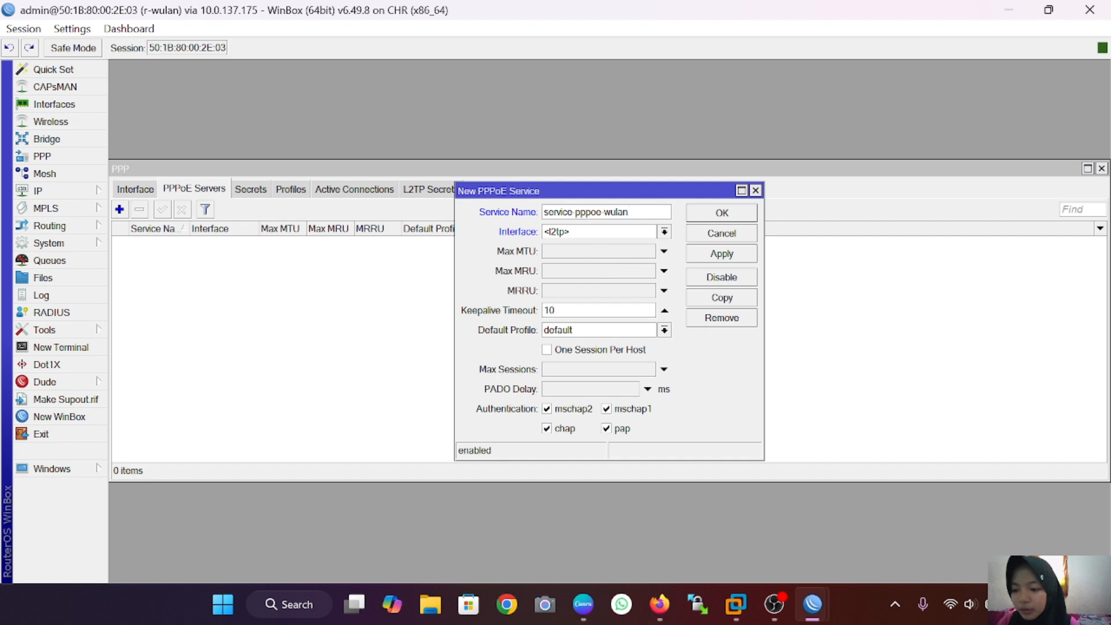
{"action": "left_click", "coordinate": [664, 232]}
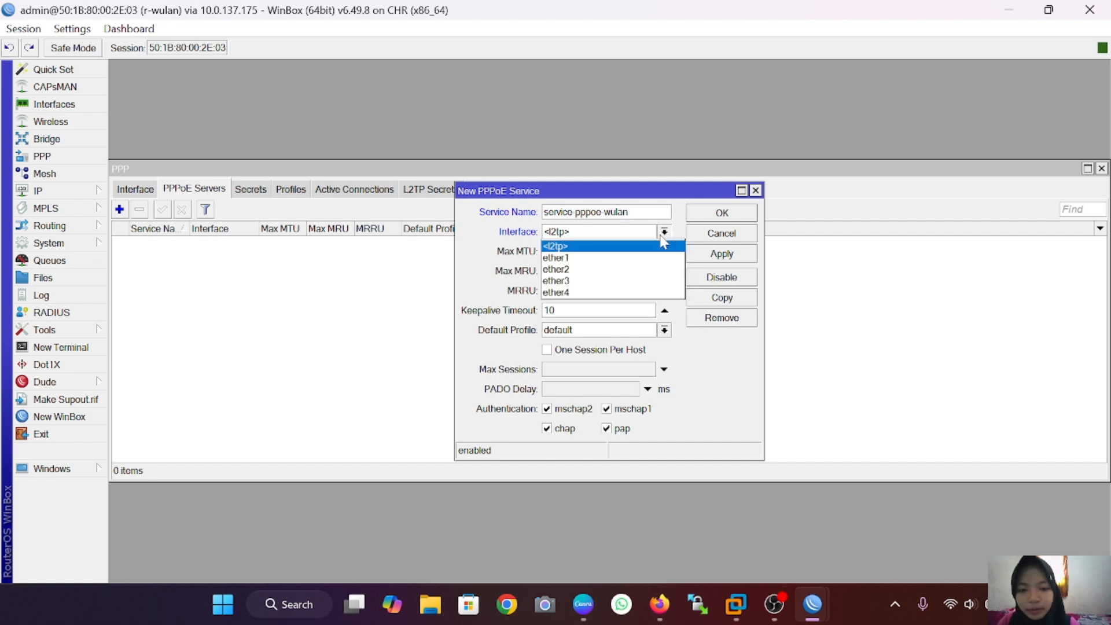
{"action": "left_click", "coordinate": [657, 272]}
{"action": "left_click", "coordinate": [747, 253]}
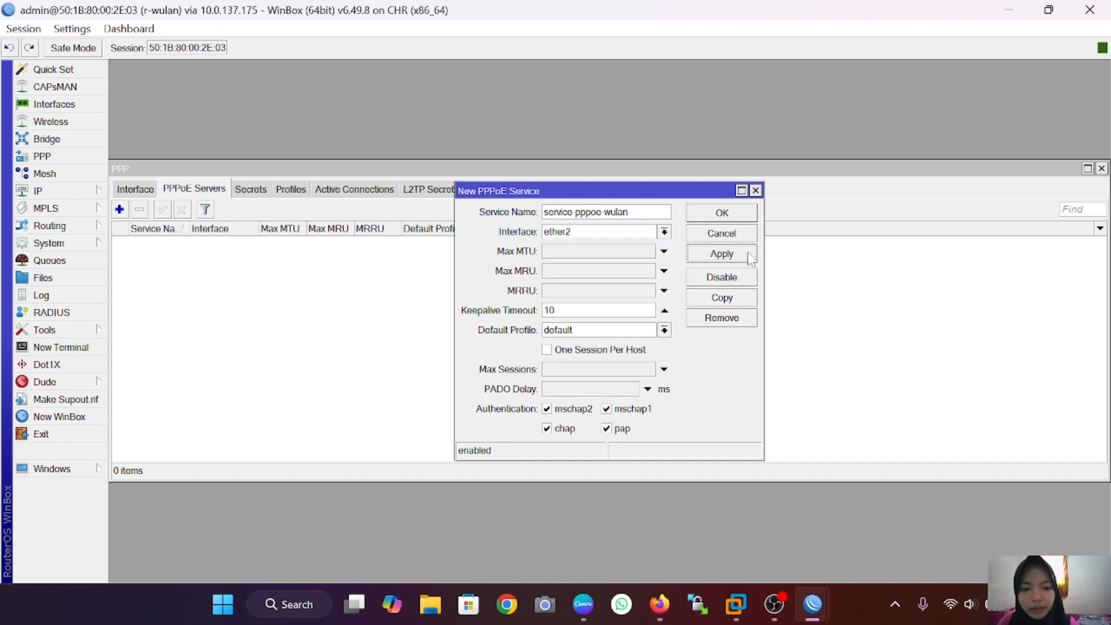
{"action": "left_click", "coordinate": [737, 214]}
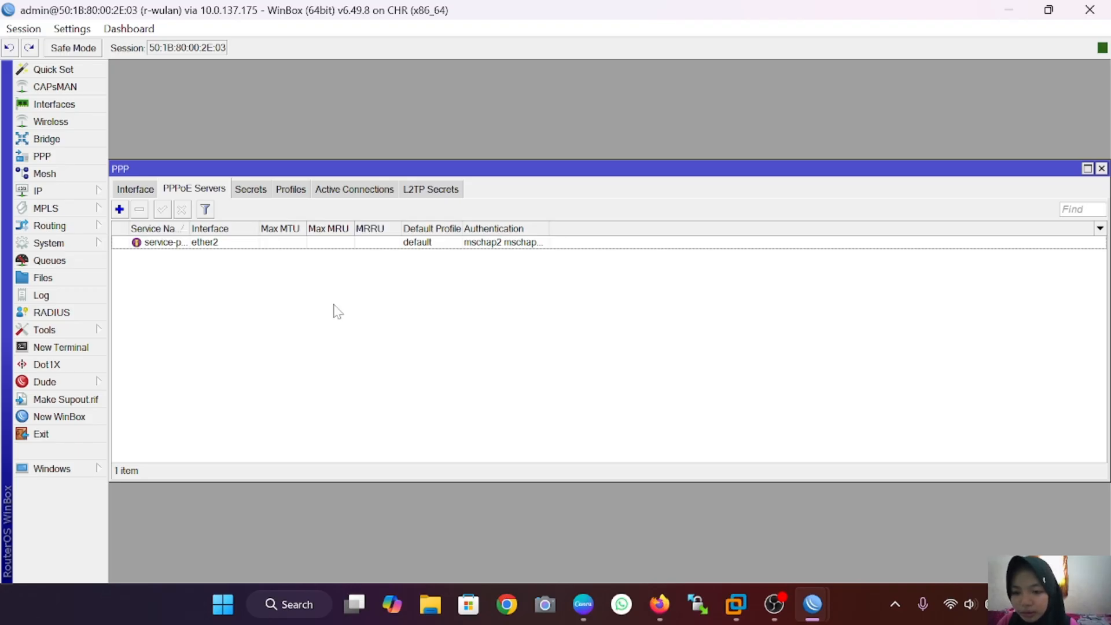
Step: Add a new PPP secret named pppoe-wulan
{"action": "left_click", "coordinate": [257, 190]}
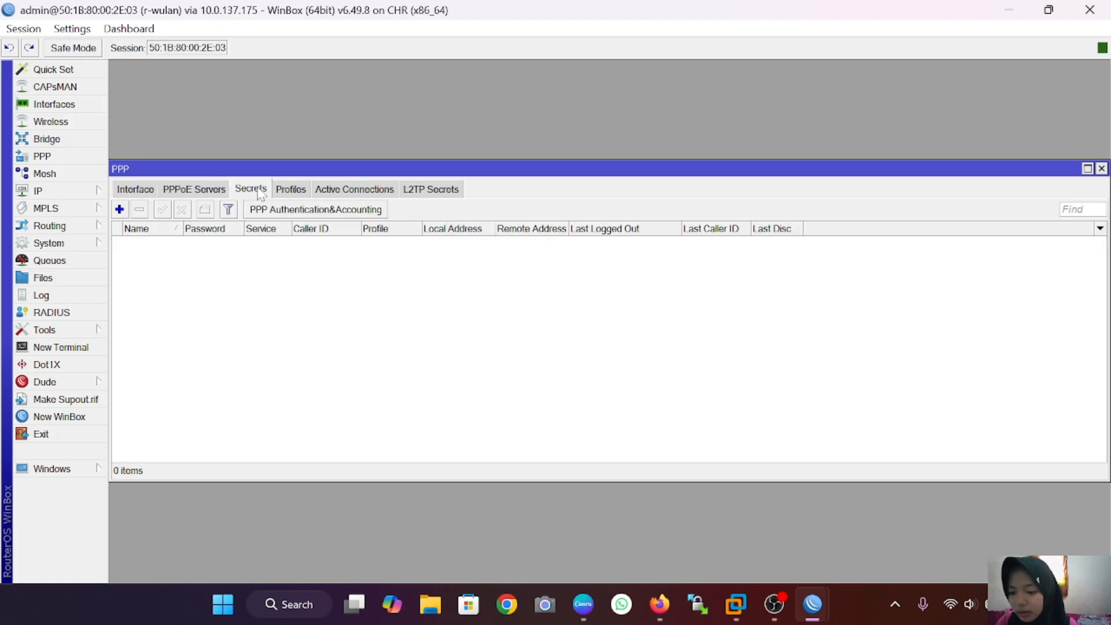
{"action": "left_click", "coordinate": [119, 210]}
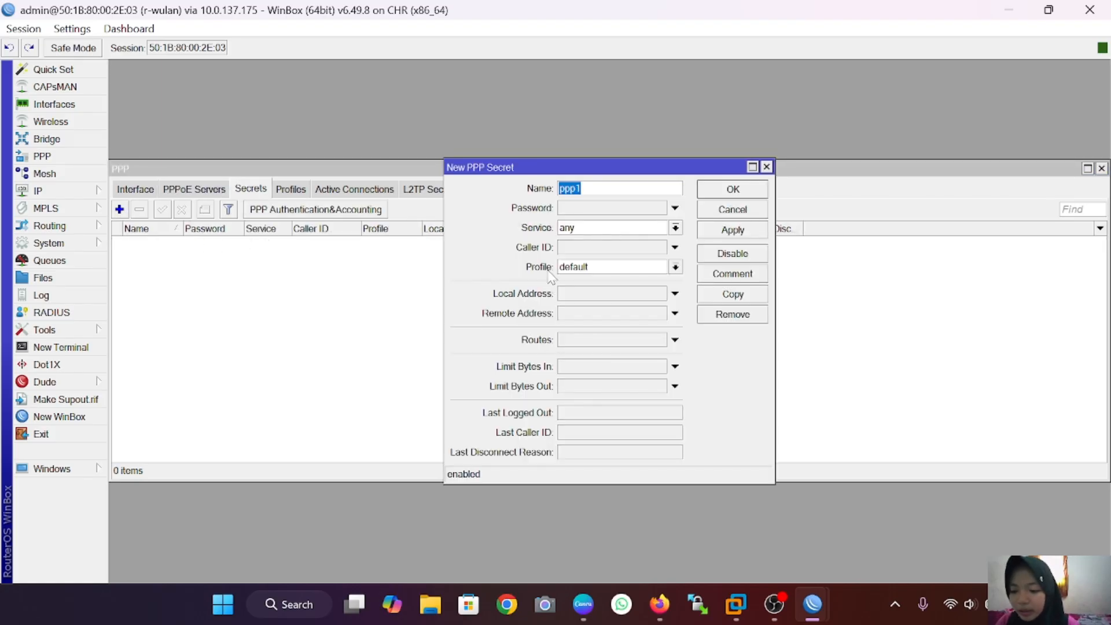
{"action": "key", "text": "BackSpace"}
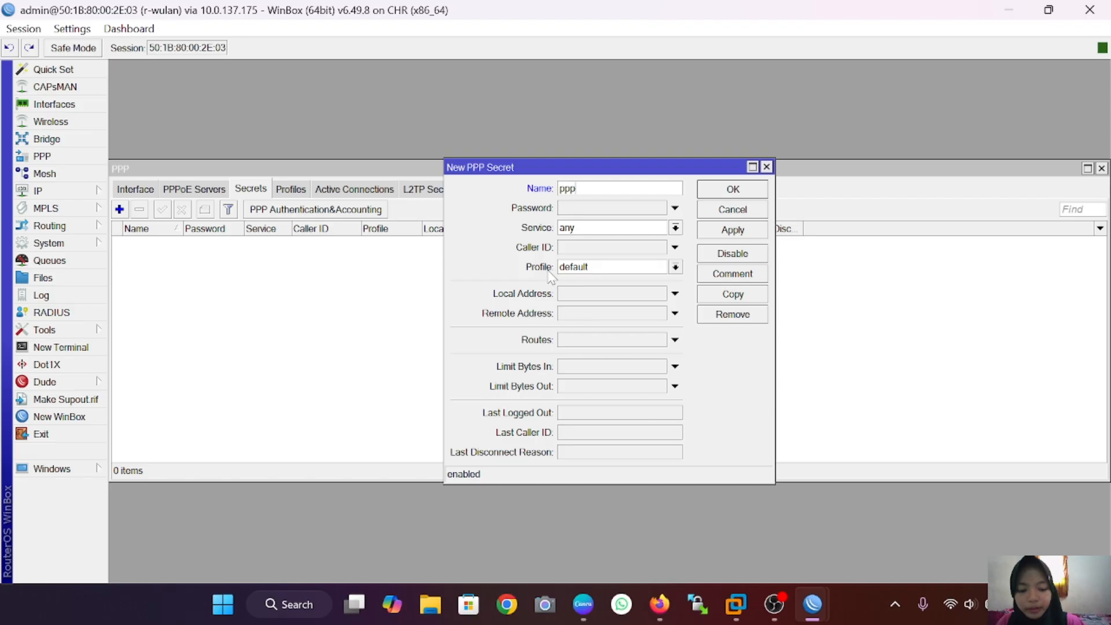
{"action": "type", "text": "pppoe-wulan"}
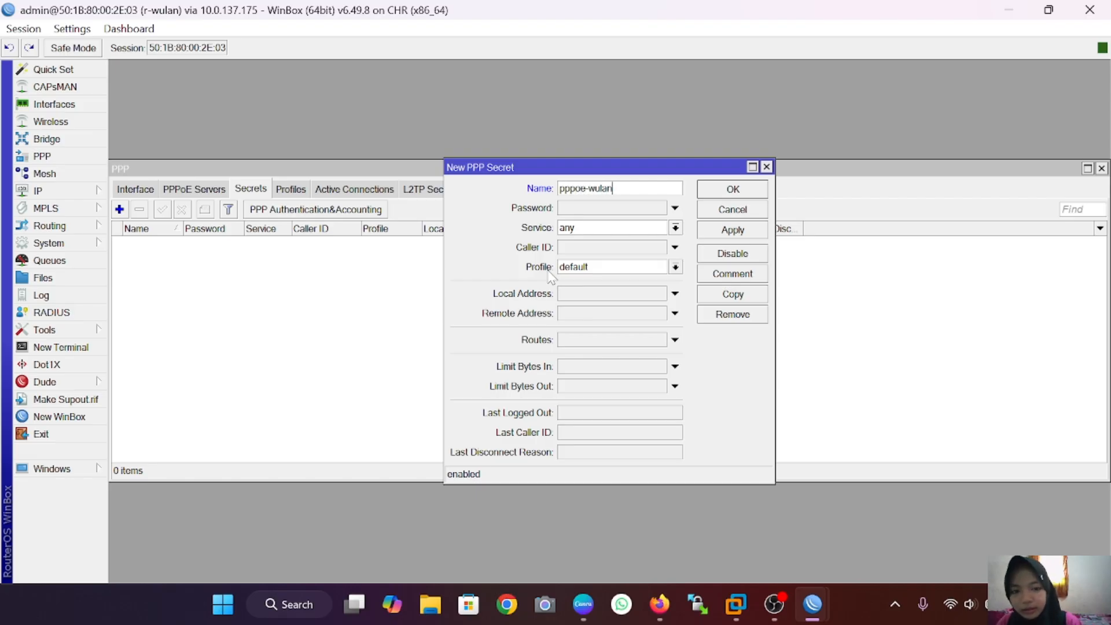
{"action": "left_click", "coordinate": [591, 212]}
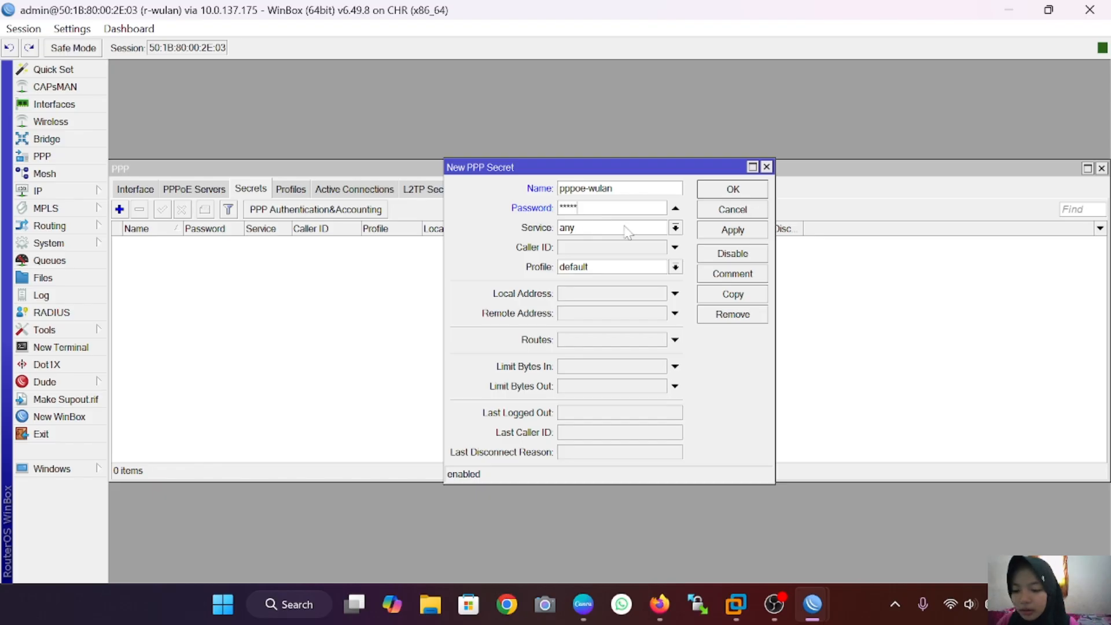
Step: Restrict the secret to pppoe with local address 192.168.1.1 and remote 192.168.1.2, and save
{"action": "left_click", "coordinate": [675, 229]}
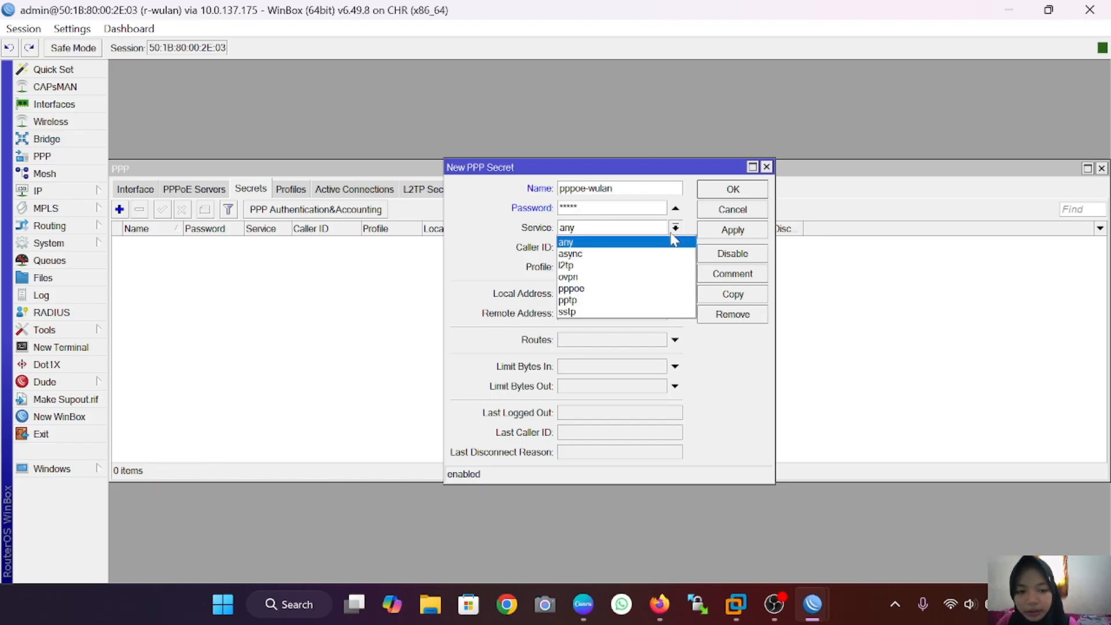
{"action": "left_click", "coordinate": [649, 291]}
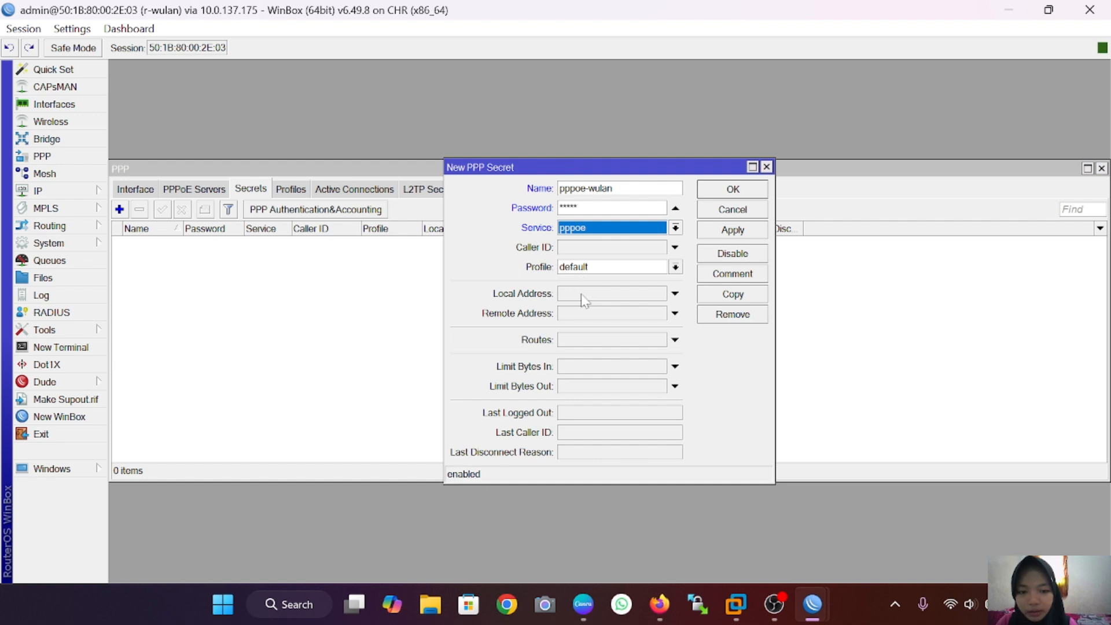
{"action": "left_click", "coordinate": [583, 296]}
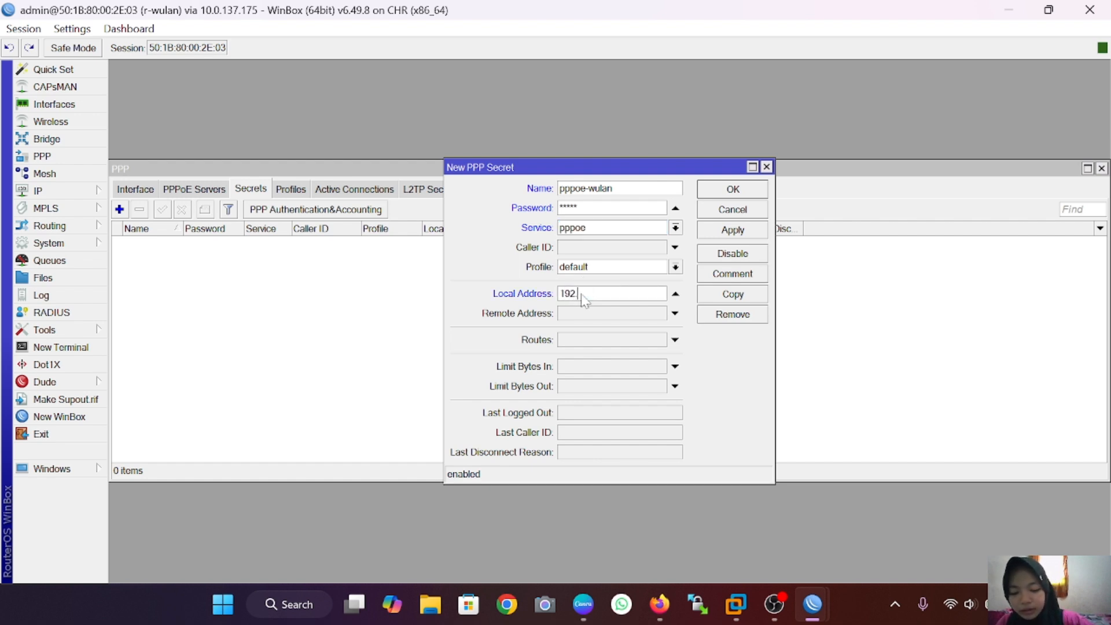
{"action": "type", "text": "68.1.1"}
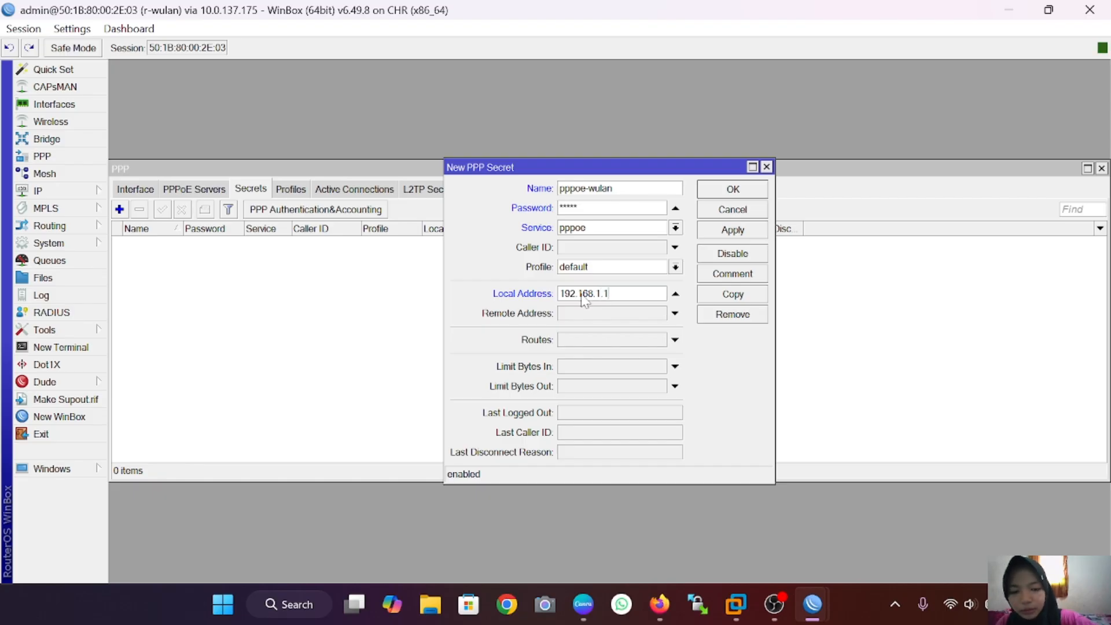
{"action": "left_click", "coordinate": [618, 313]}
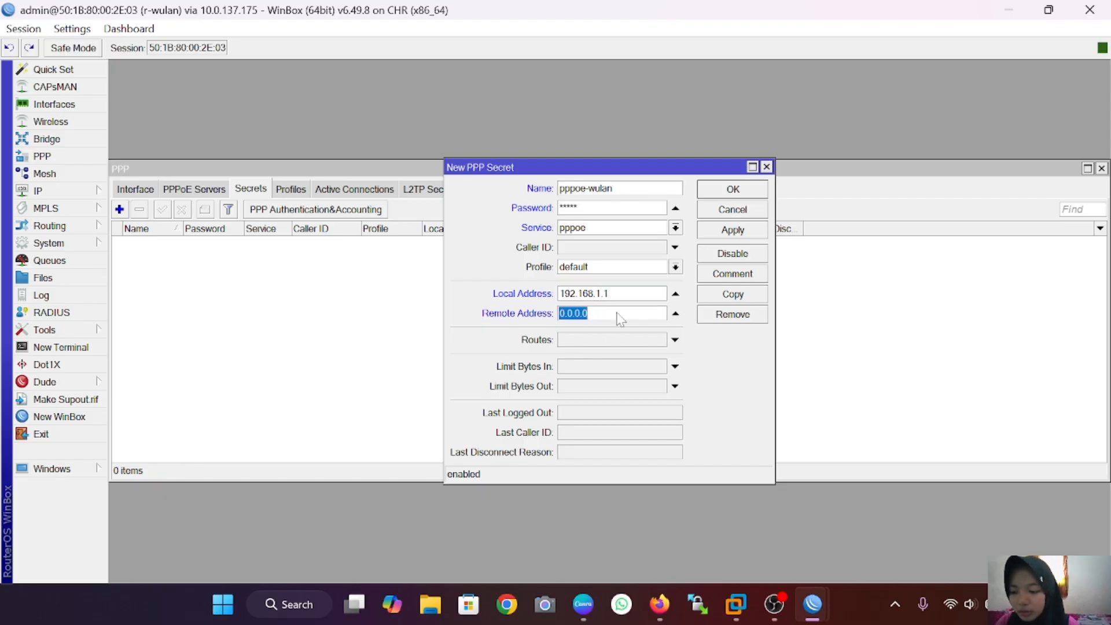
{"action": "key", "text": "BackSpace"}
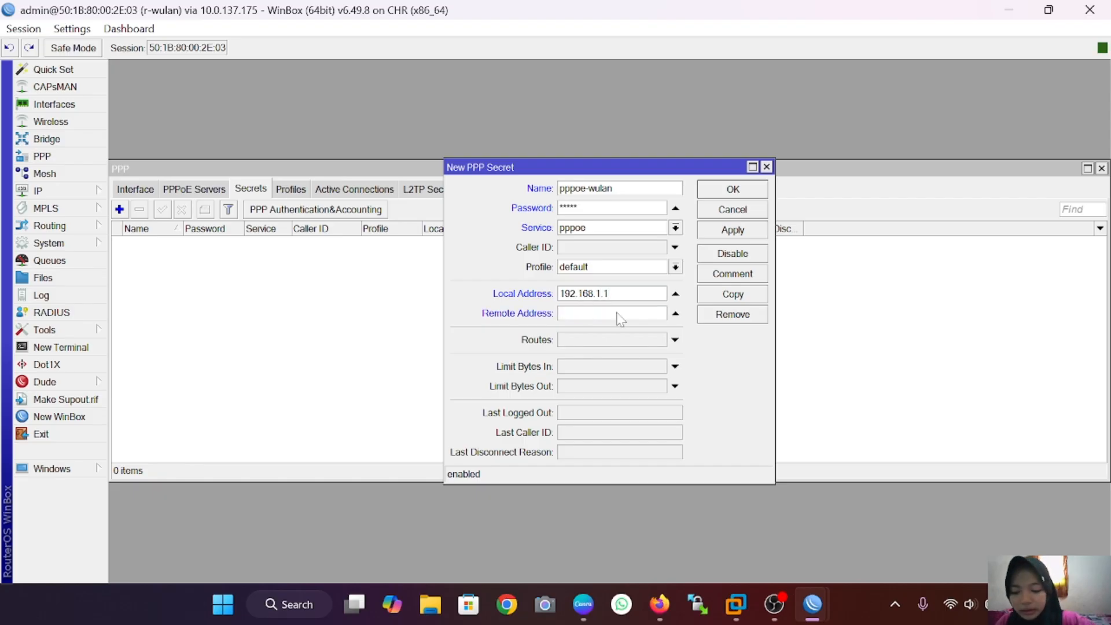
{"action": "type", "text": "192"}
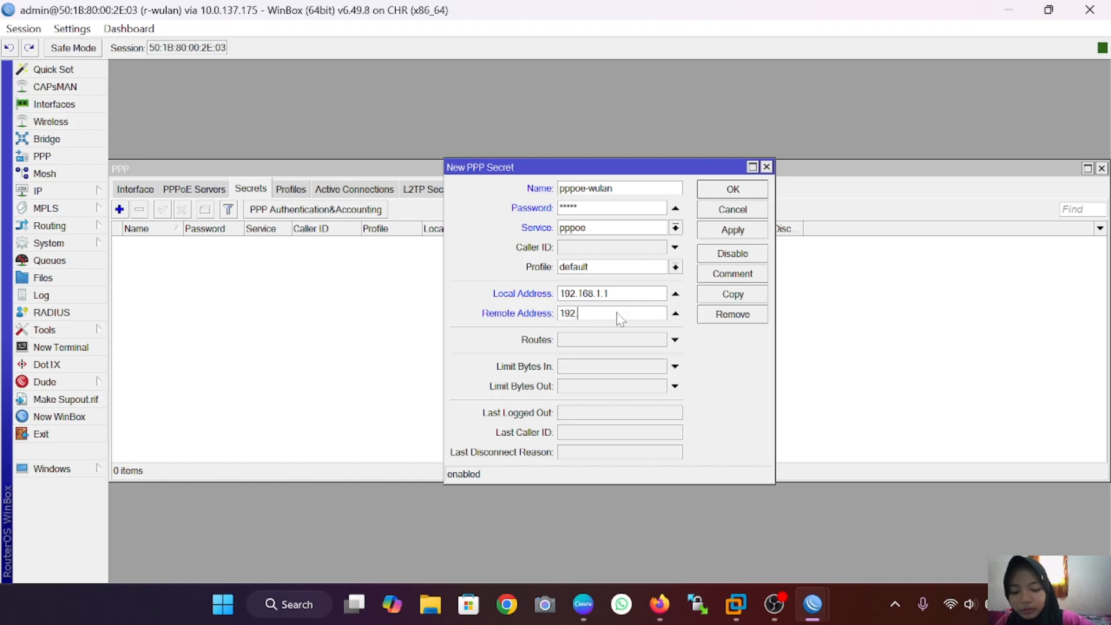
{"action": "type", "text": ".168"}
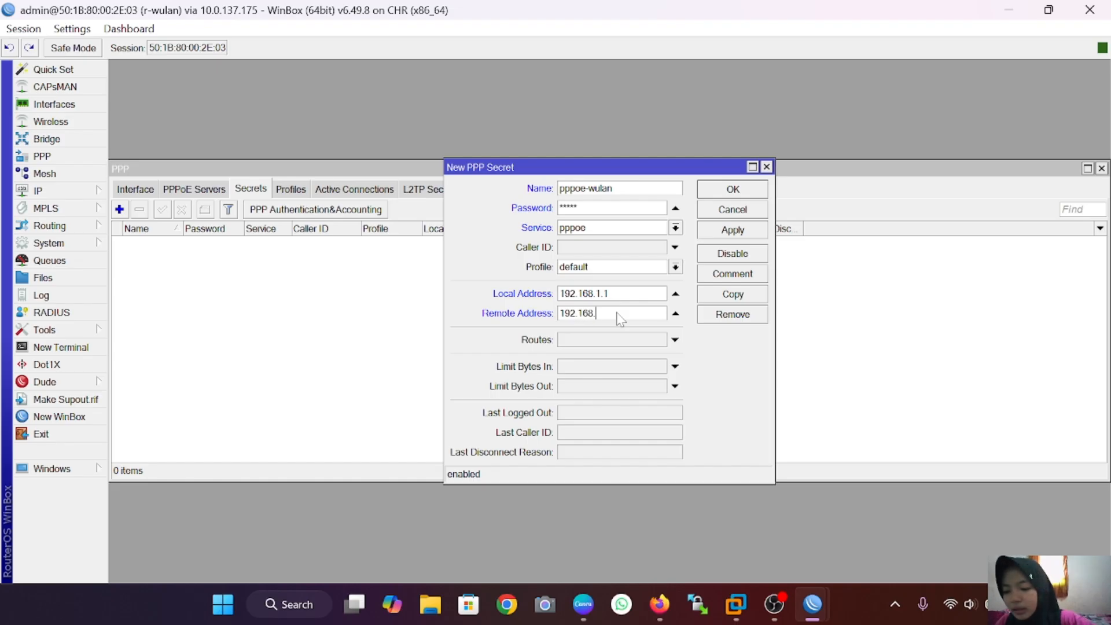
{"action": "type", "text": ".1.2"}
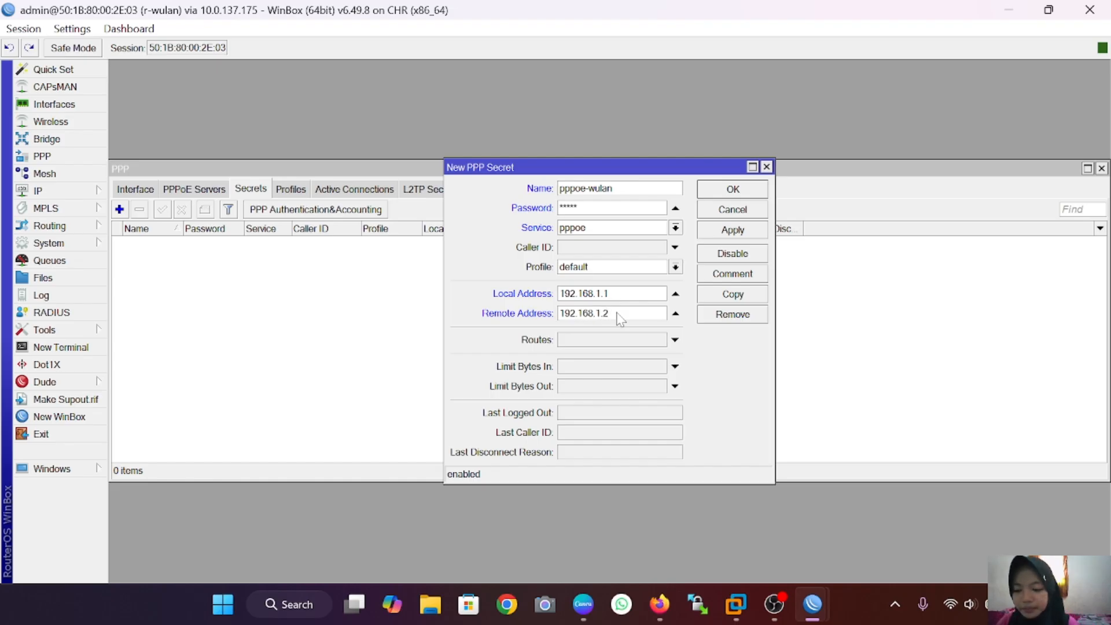
{"action": "left_click", "coordinate": [750, 232]}
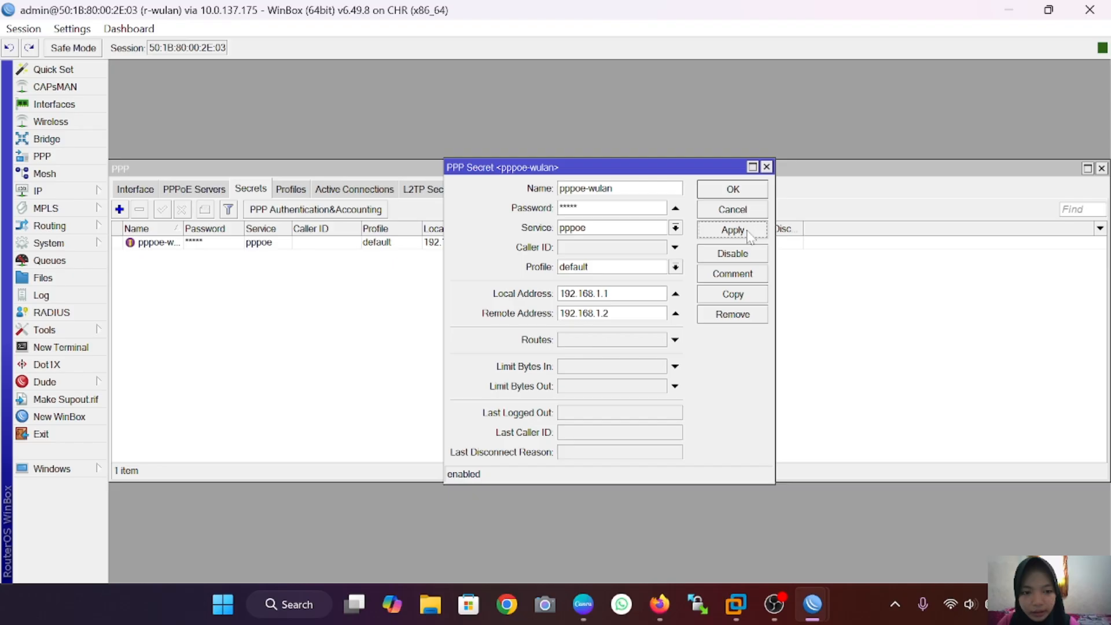
{"action": "left_click", "coordinate": [751, 192]}
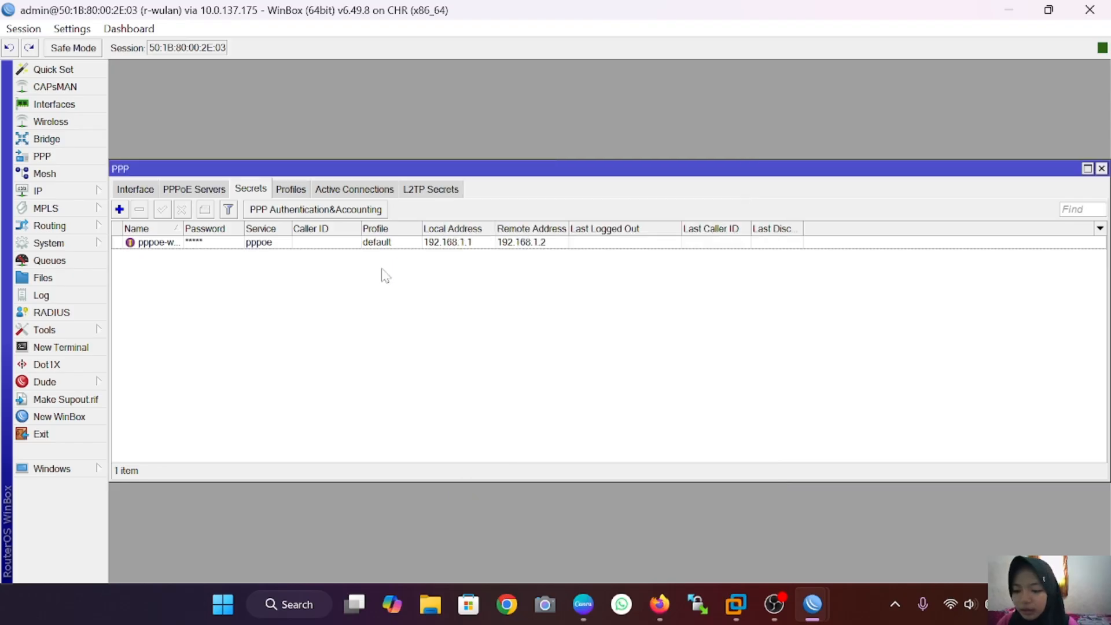
Step: Return to the r-wulan session and start adding a new PPP interface
{"action": "left_click", "coordinate": [812, 604]}
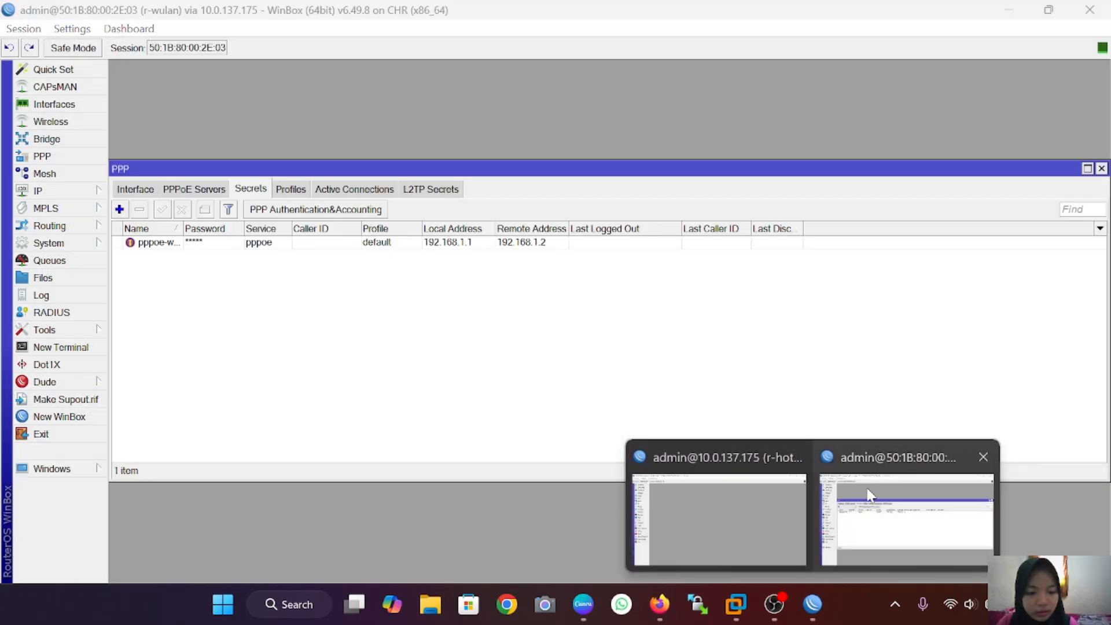
{"action": "left_click", "coordinate": [868, 495]}
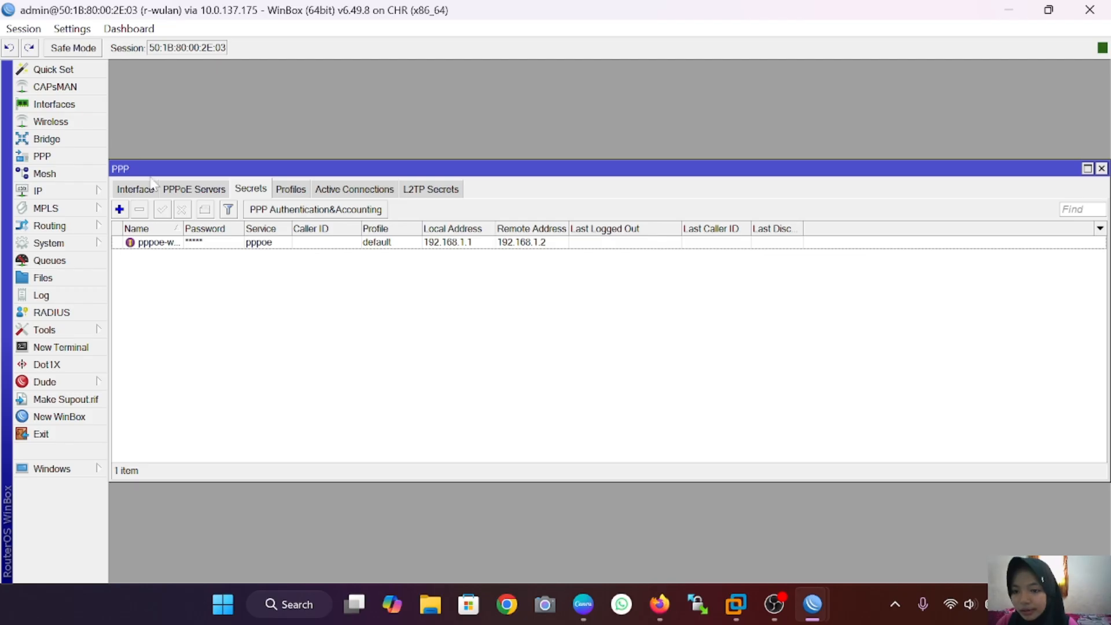
{"action": "left_click", "coordinate": [136, 190]}
{"action": "left_click", "coordinate": [128, 209]}
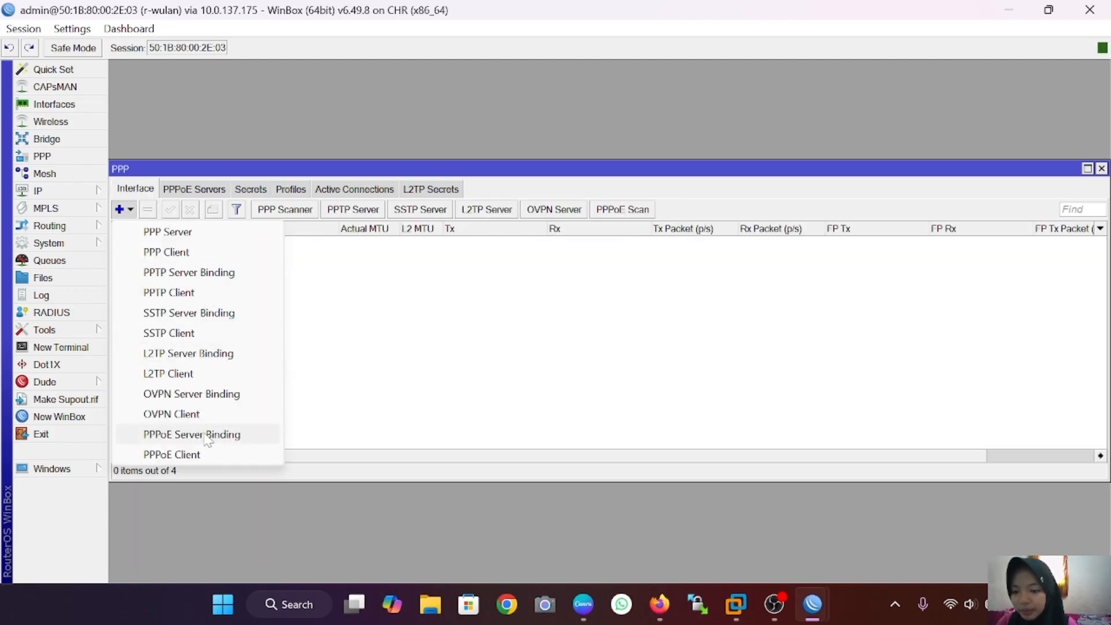
Step: Create PPPoE client pppoe-out1 dialling with the pppoe-wulan username and password, using peer DNS
{"action": "left_click", "coordinate": [214, 454]}
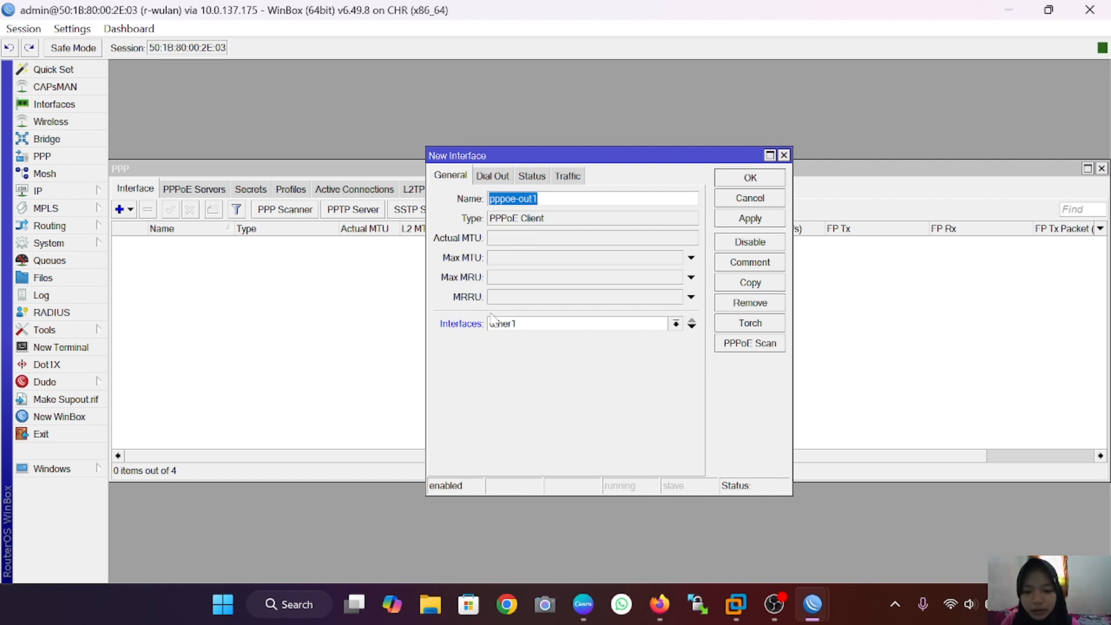
{"action": "left_click", "coordinate": [489, 180]}
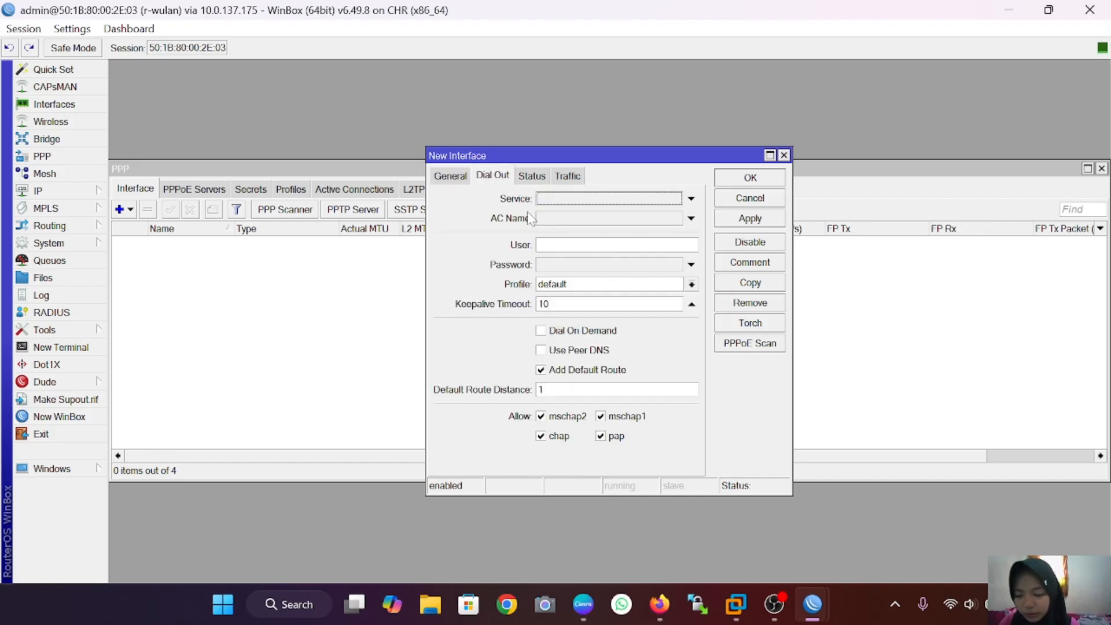
{"action": "left_click", "coordinate": [558, 244]}
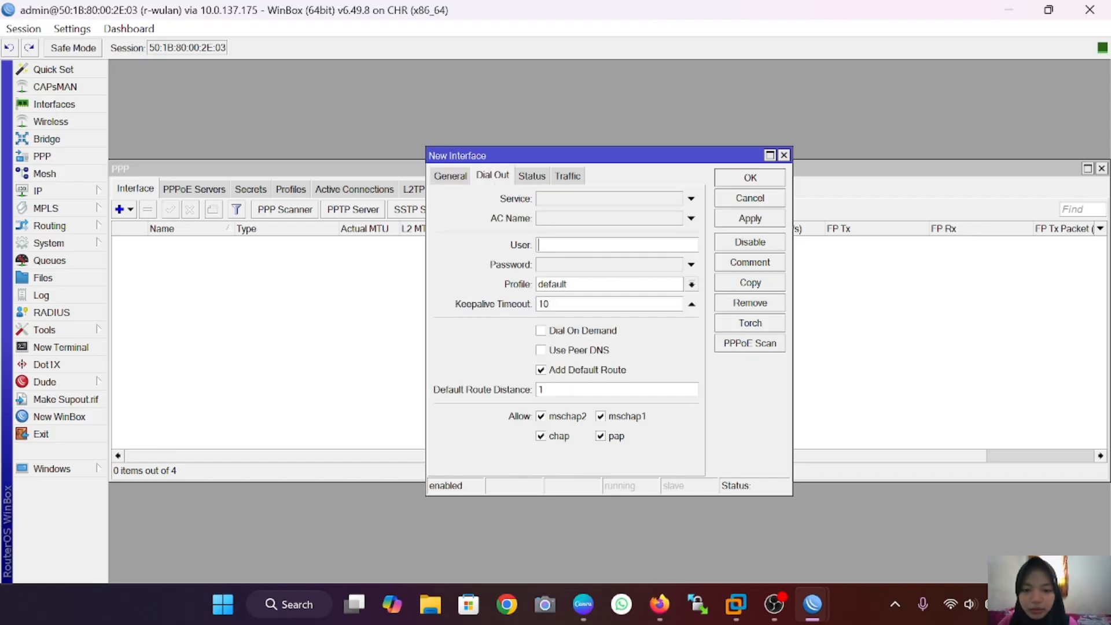
{"action": "type", "text": "p"}
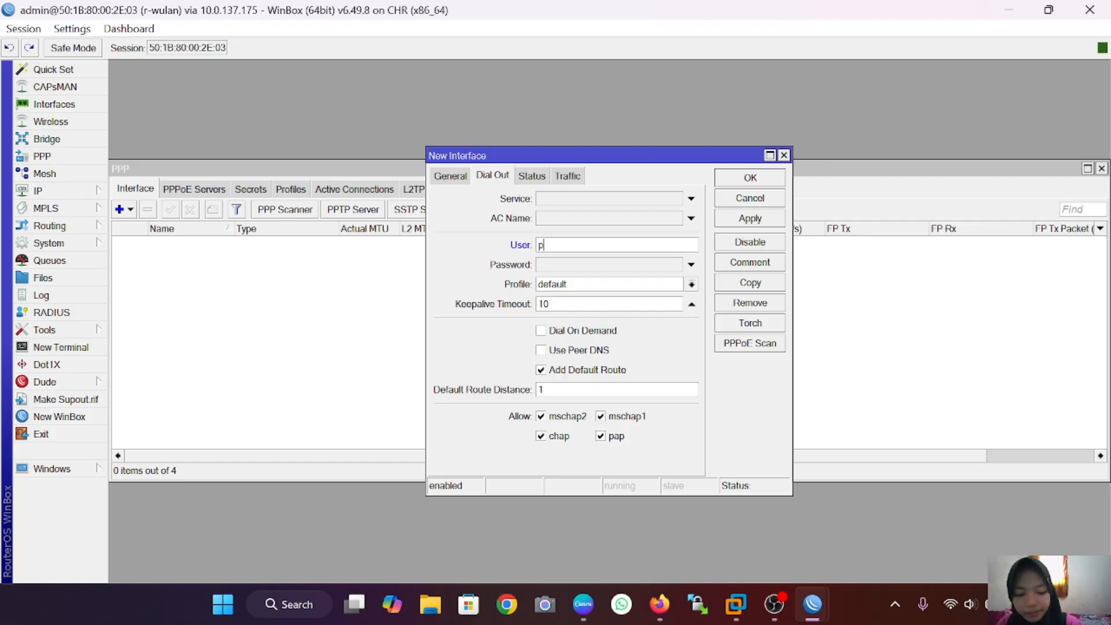
{"action": "type", "text": "ppo"}
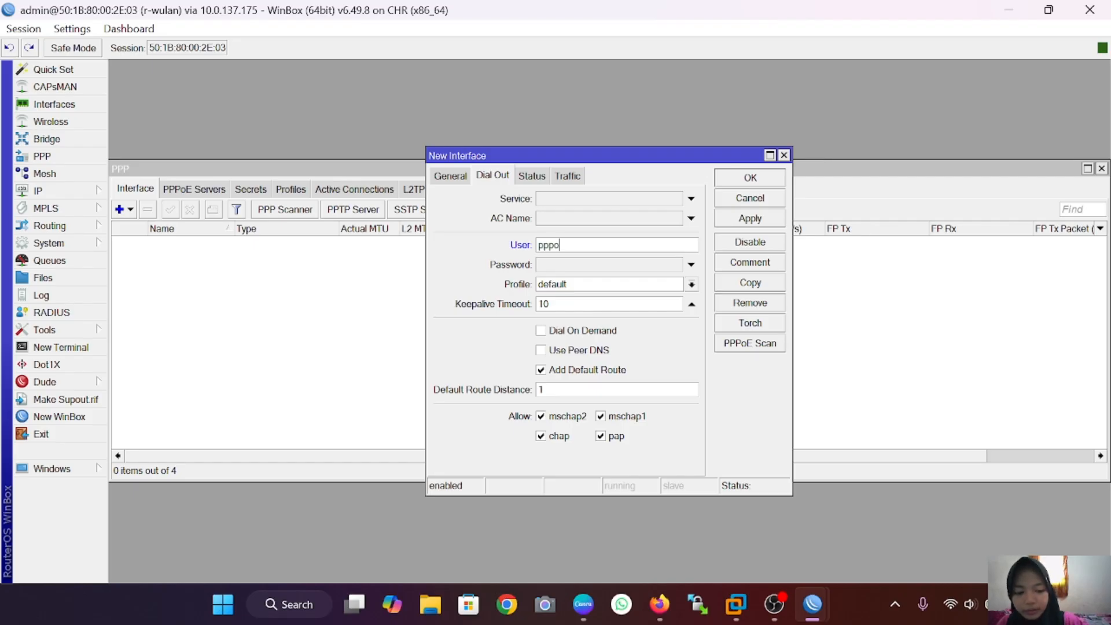
{"action": "type", "text": "e w"}
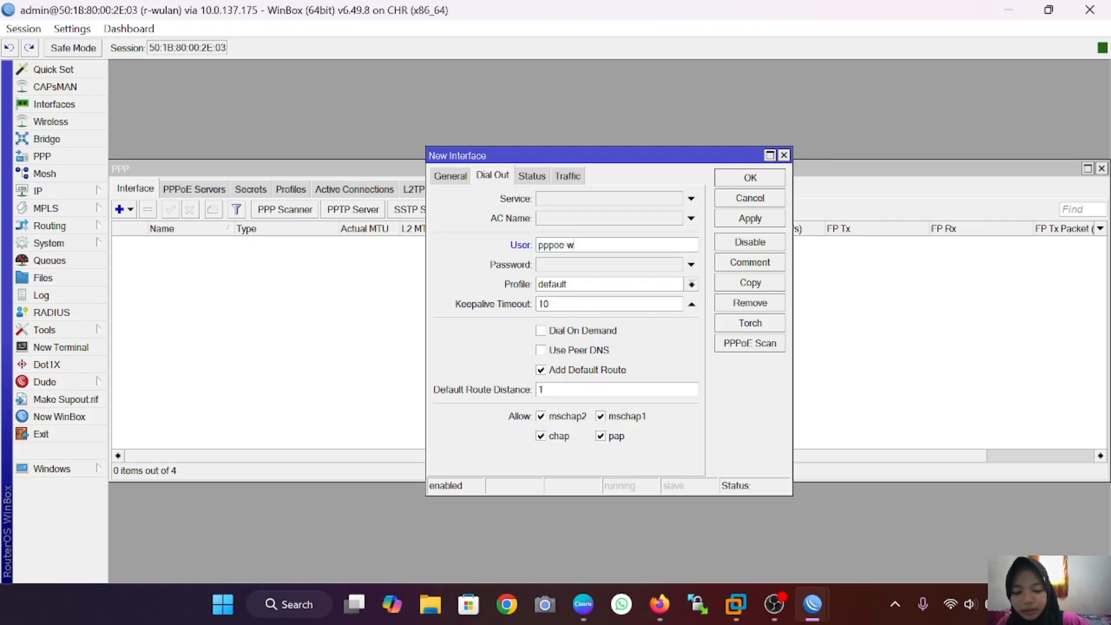
{"action": "type", "text": "ulan"}
{"action": "left_click", "coordinate": [601, 265]}
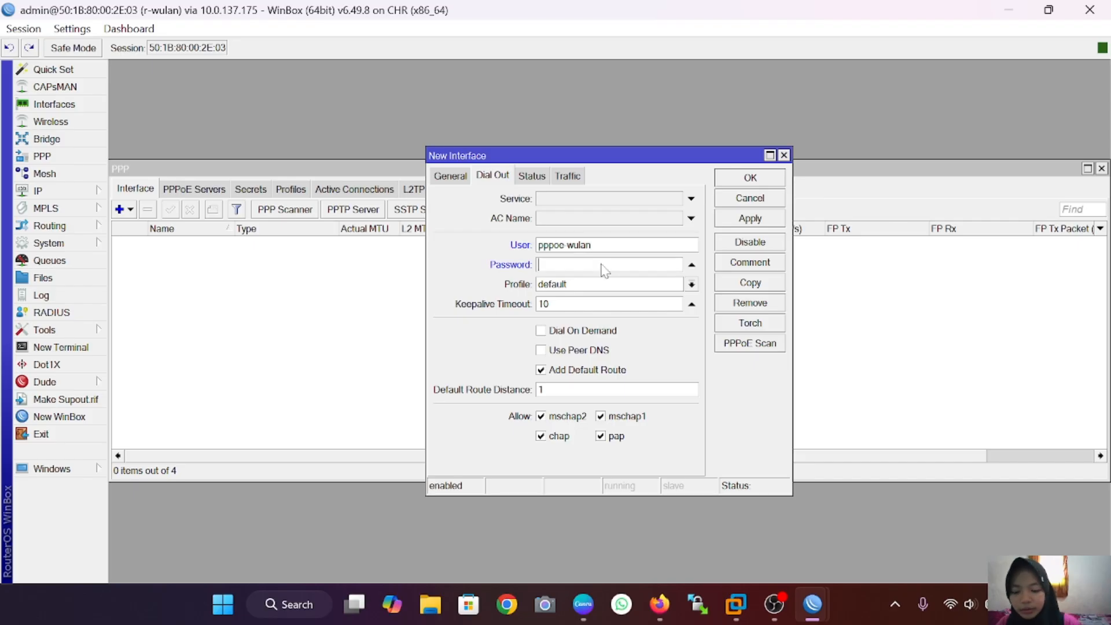
{"action": "type", "text": "*****"}
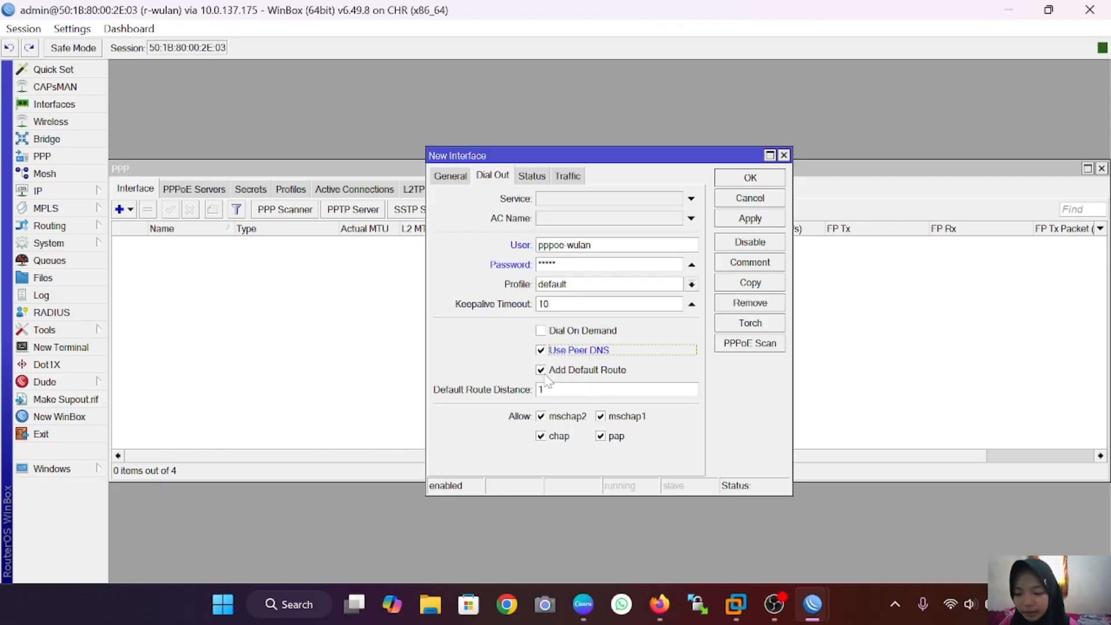
{"action": "left_click", "coordinate": [762, 223]}
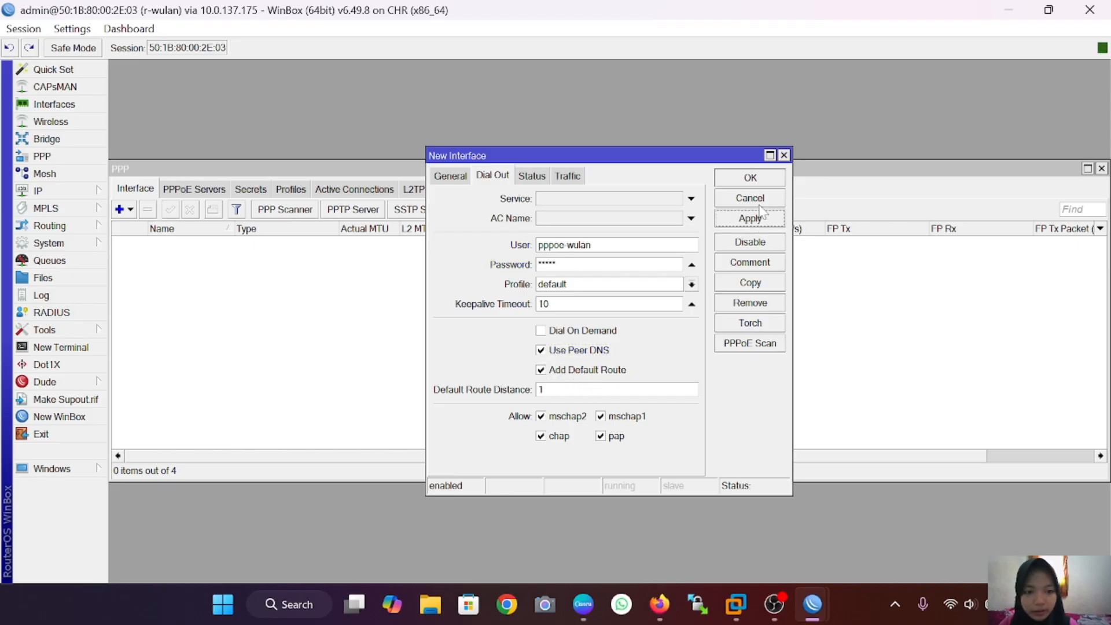
{"action": "left_click", "coordinate": [761, 180]}
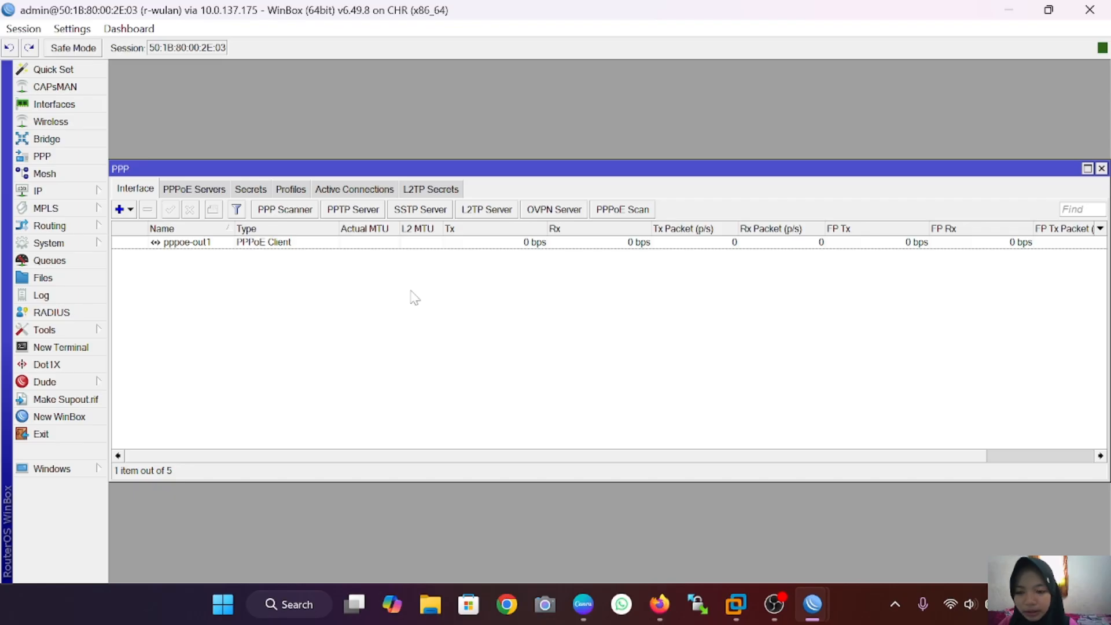
Step: Add a bridge interface named bridge-for-pppoe
{"action": "left_click", "coordinate": [46, 139]}
{"action": "left_click", "coordinate": [119, 229]}
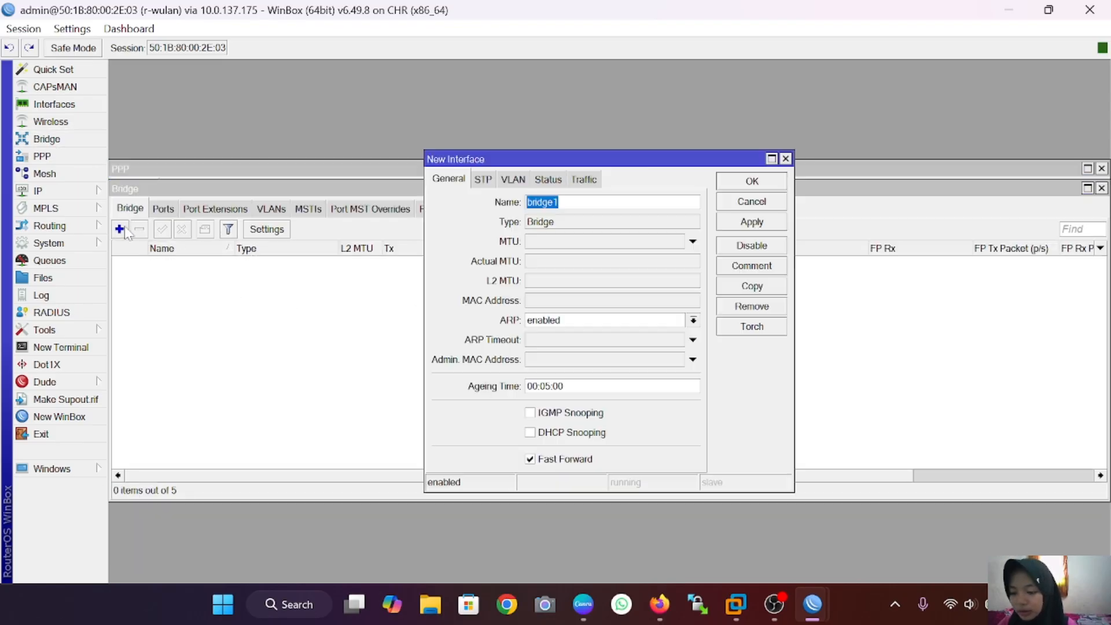
{"action": "key", "text": "End"}
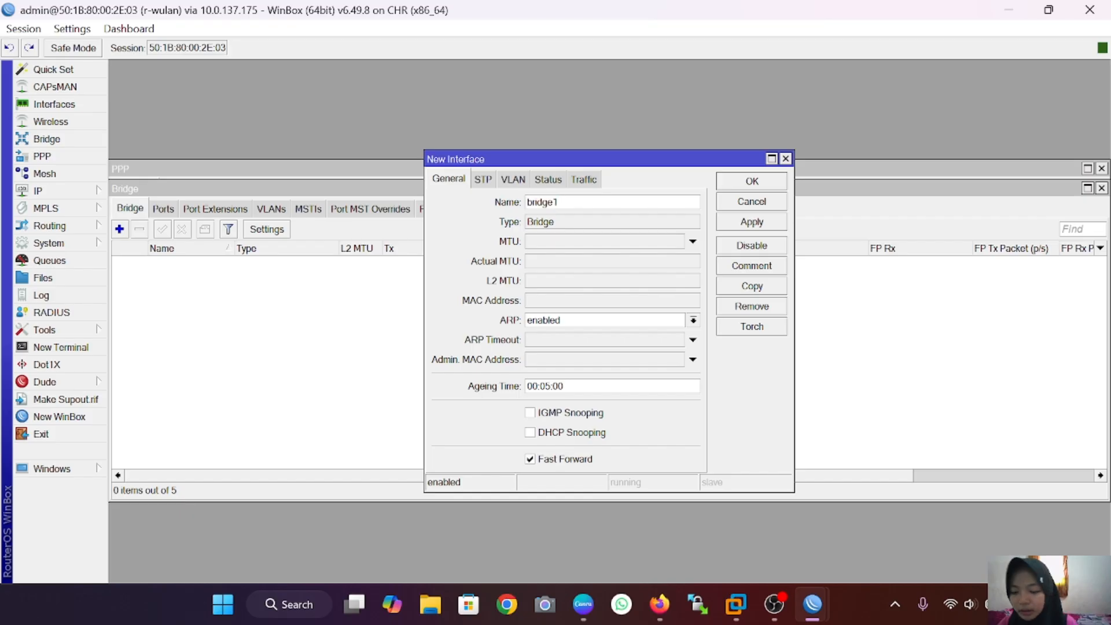
{"action": "key", "text": "BackSpace"}
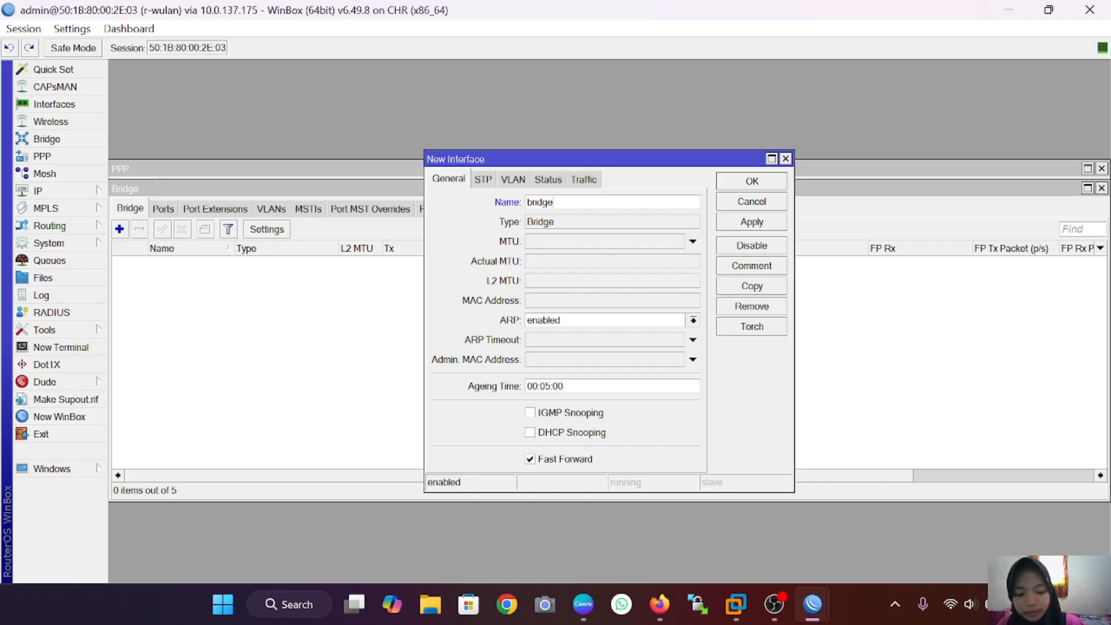
{"action": "type", "text": "-for-"}
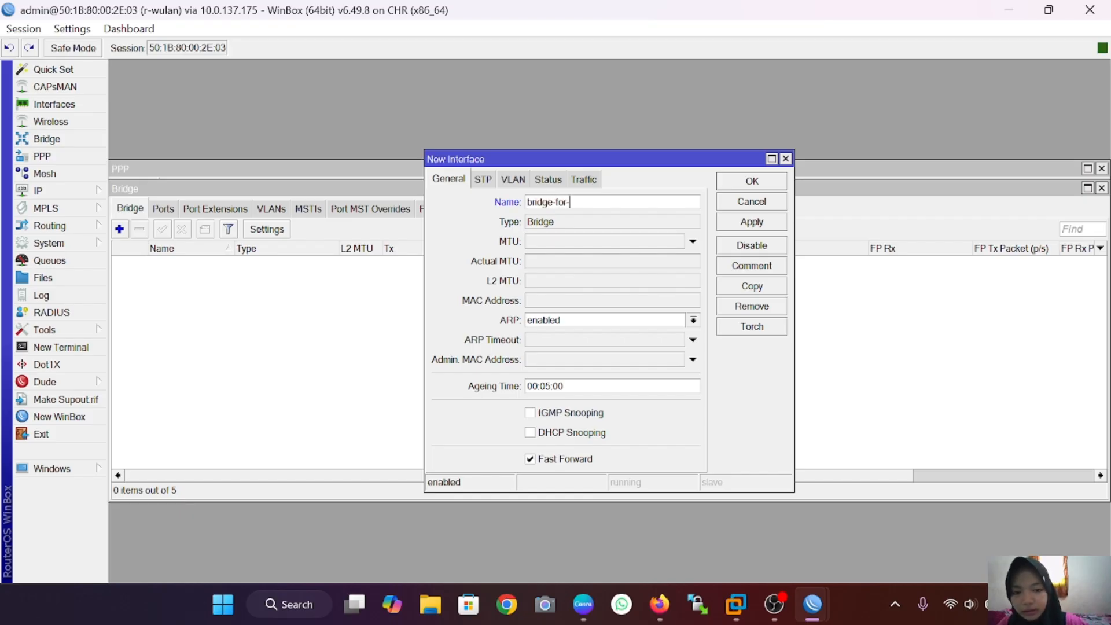
{"action": "type", "text": "pppoe-"}
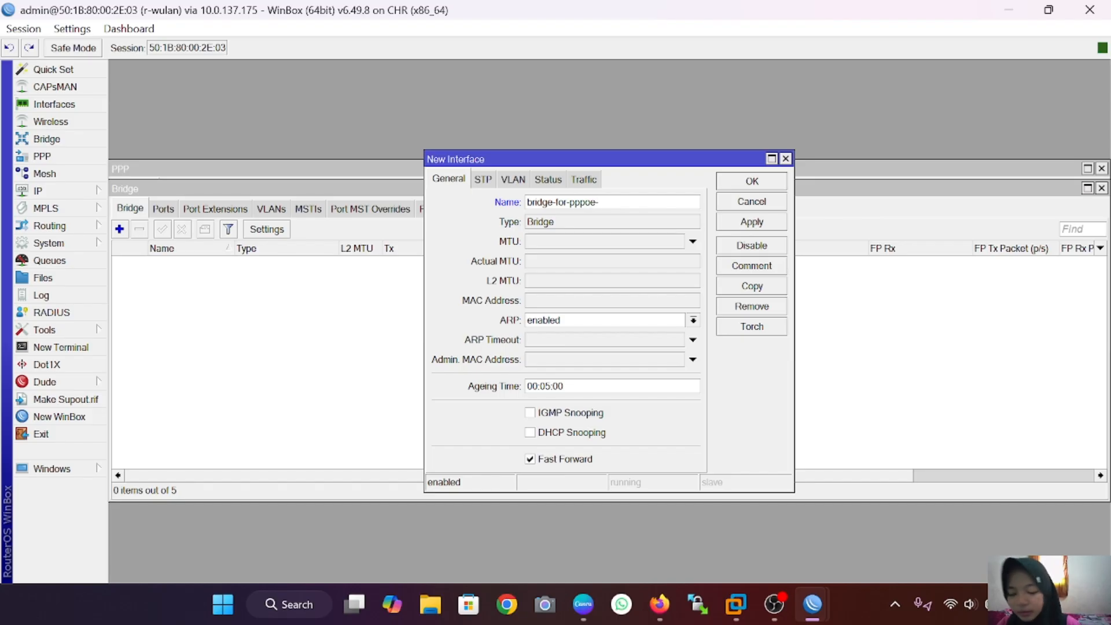
{"action": "left_click", "coordinate": [751, 222]}
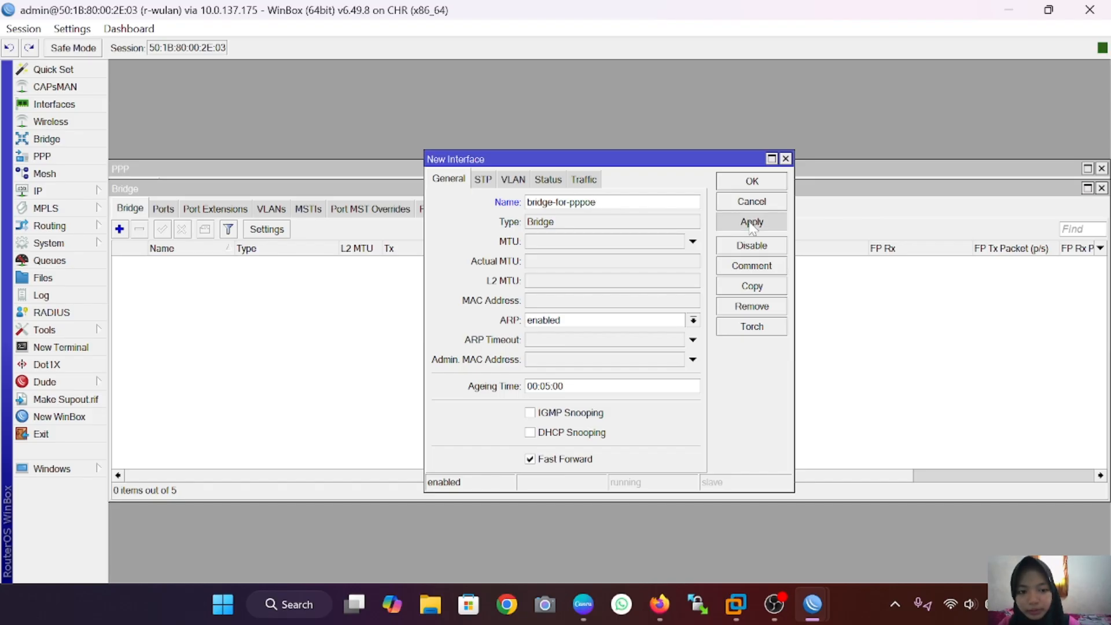
{"action": "left_click", "coordinate": [751, 181]}
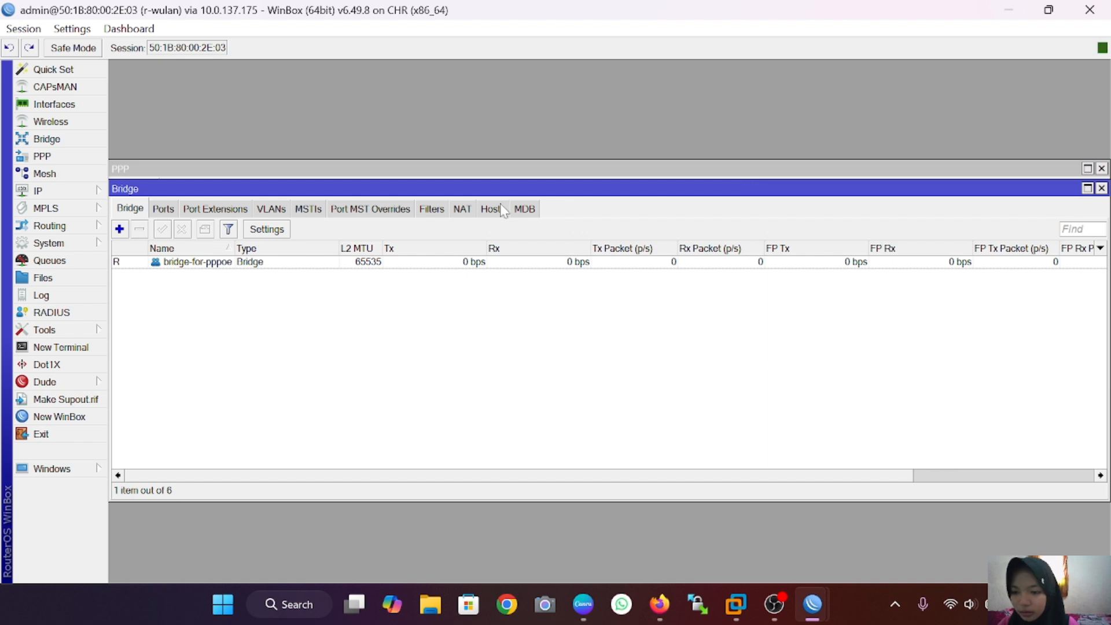
Step: Add ether2 as a port of bridge-for-pppoe
{"action": "left_click", "coordinate": [162, 209]}
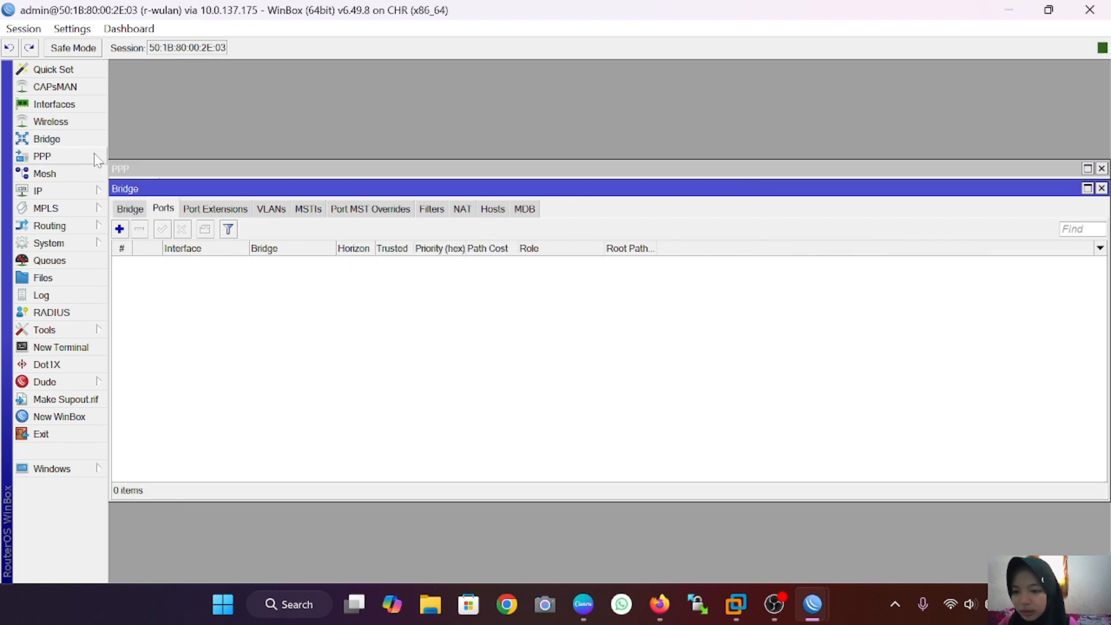
{"action": "left_click", "coordinate": [119, 229]}
{"action": "left_click", "coordinate": [689, 222]}
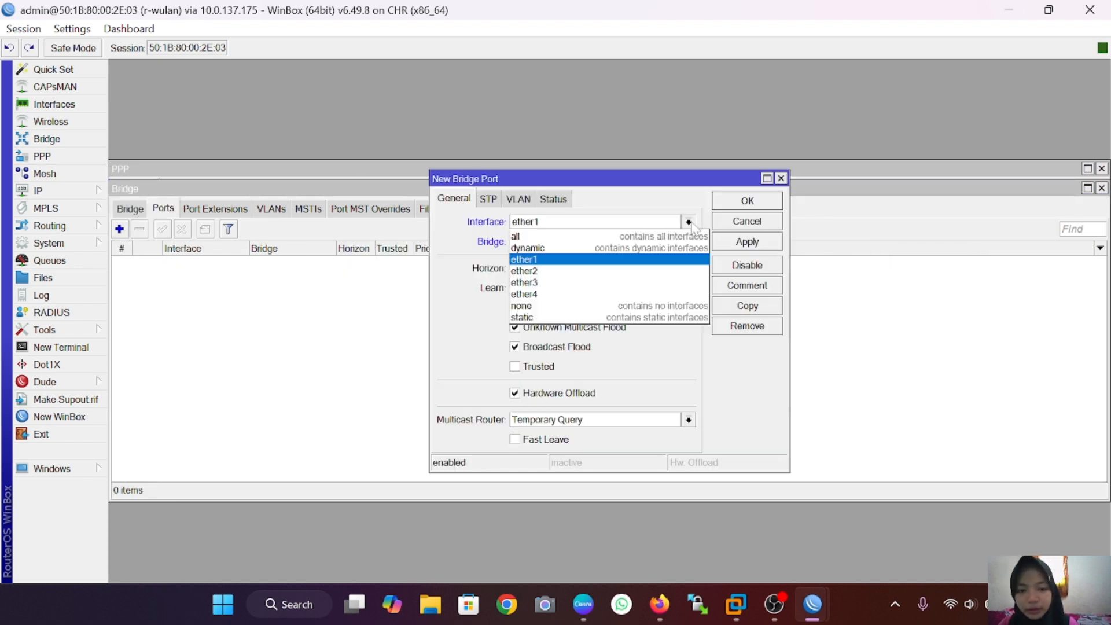
{"action": "left_click", "coordinate": [633, 272]}
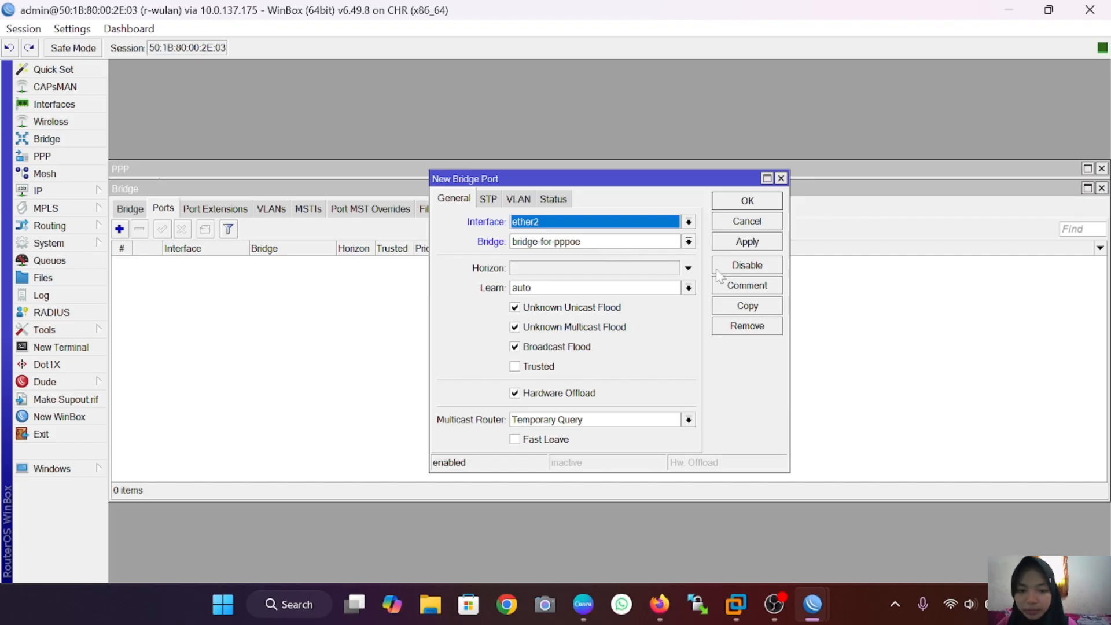
{"action": "left_click", "coordinate": [745, 242]}
{"action": "left_click", "coordinate": [754, 201]}
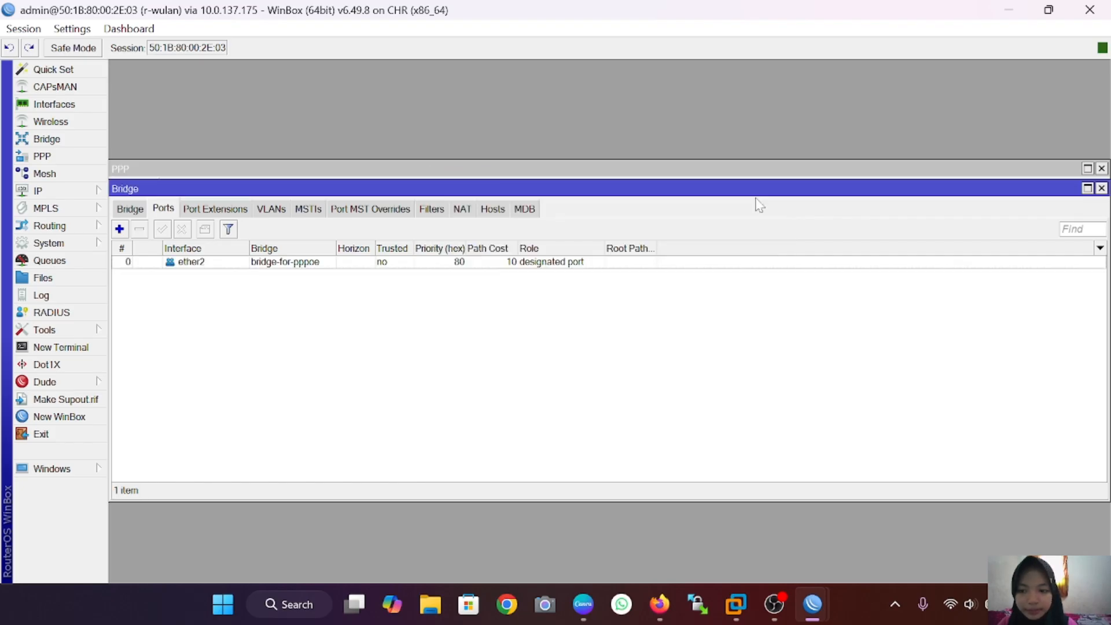
Step: Add ether3 as a second port on bridge-for-pppoe
{"action": "left_click", "coordinate": [120, 229]}
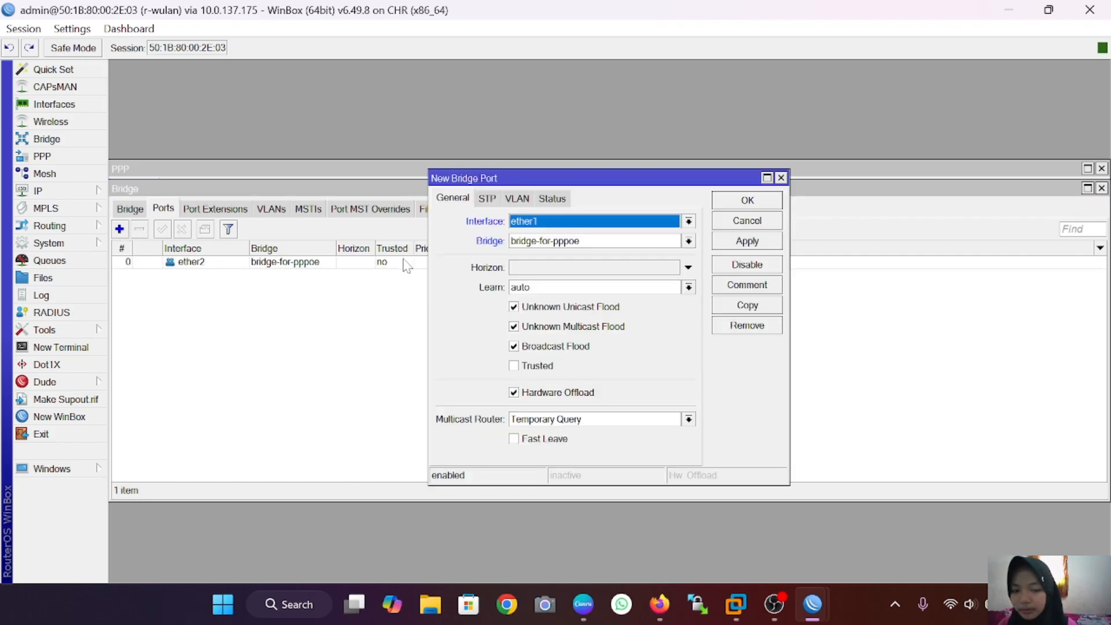
{"action": "left_click", "coordinate": [688, 221]}
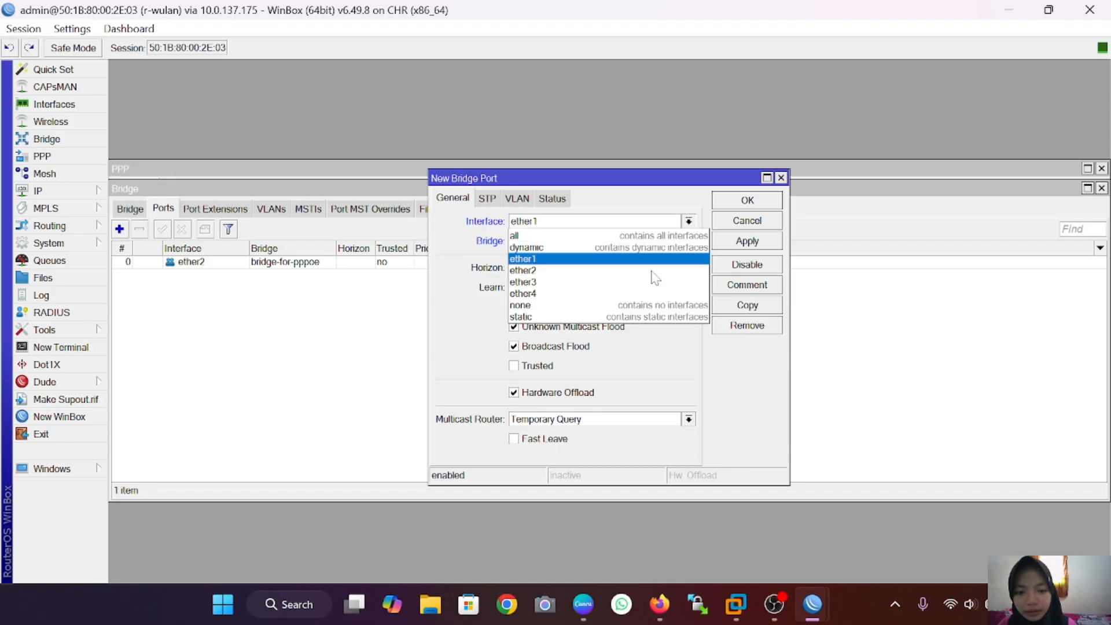
{"action": "left_click", "coordinate": [641, 285]}
{"action": "left_click", "coordinate": [689, 240]}
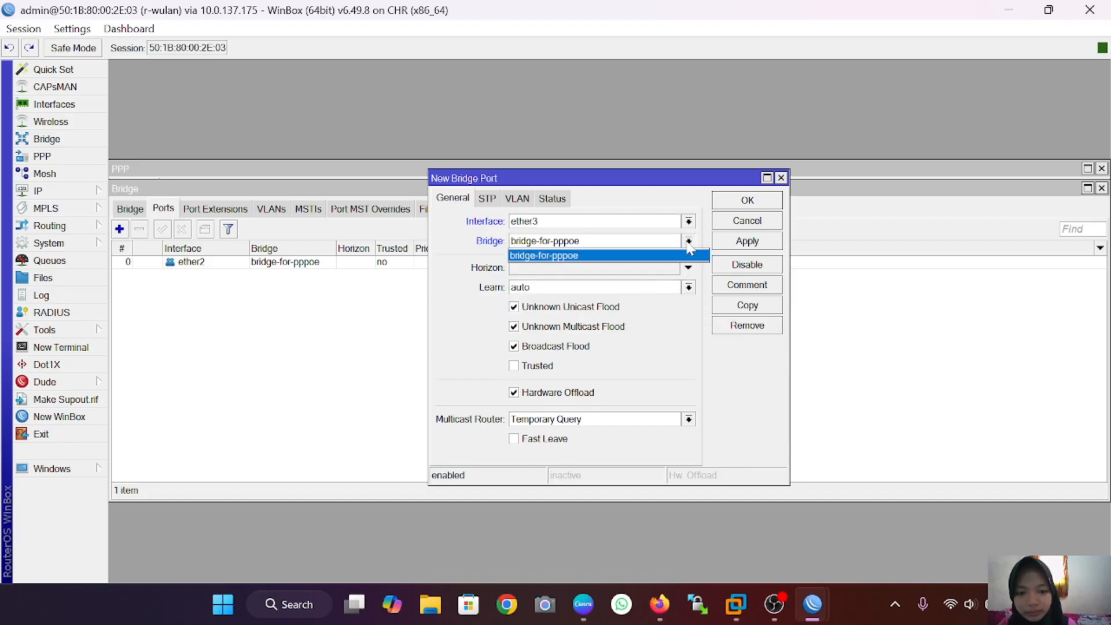
{"action": "left_click", "coordinate": [671, 251]}
{"action": "left_click", "coordinate": [748, 244]}
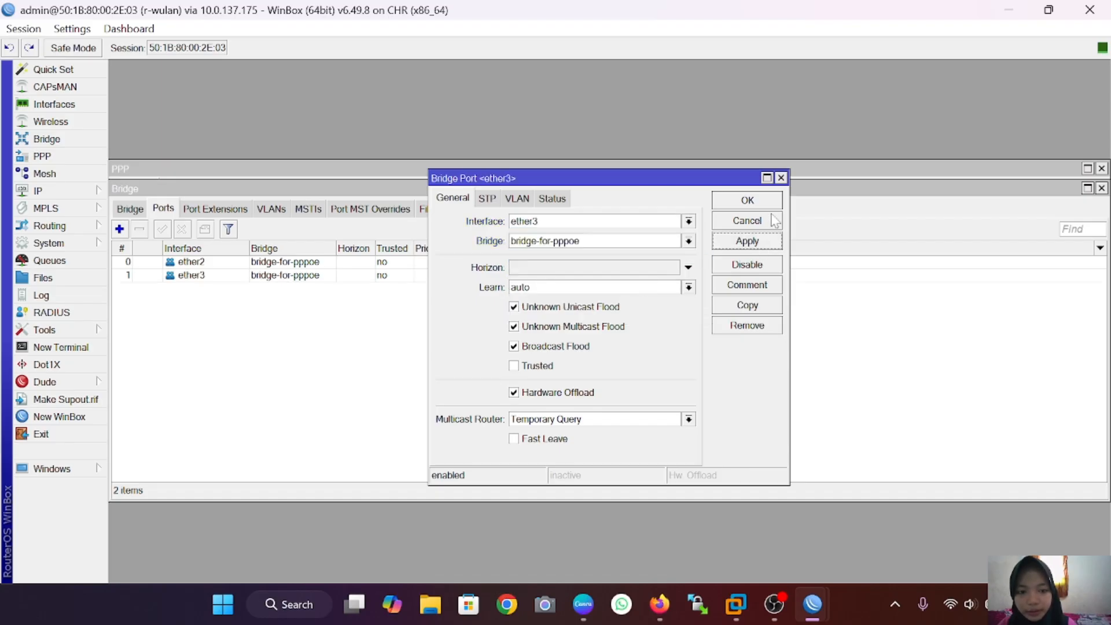
{"action": "left_click", "coordinate": [767, 201]}
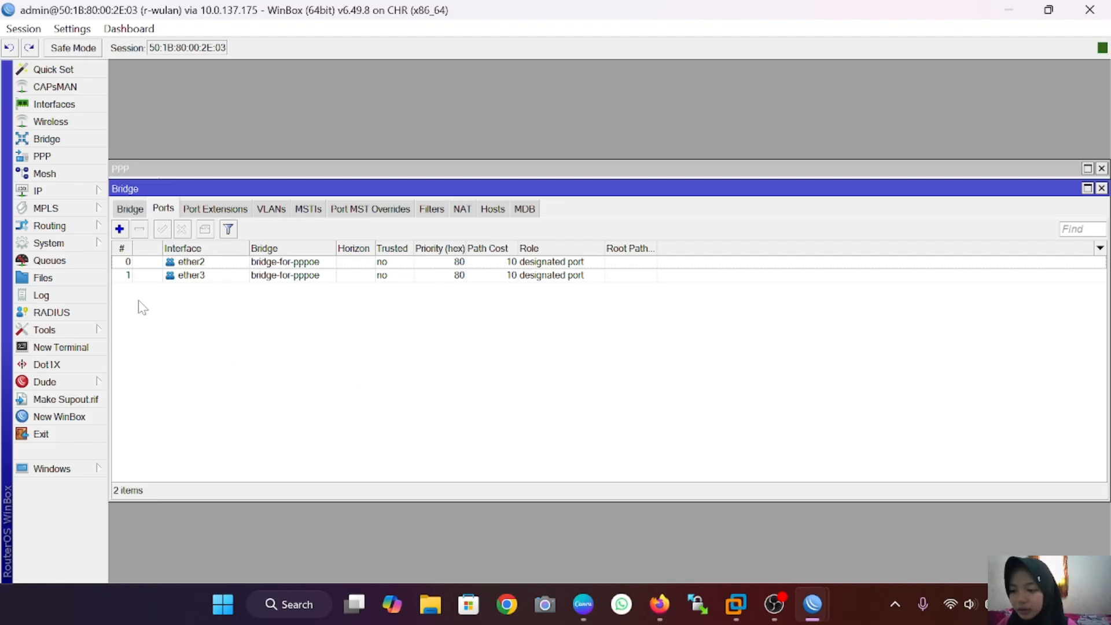
Step: Assign 10.10.10.1/24 to the bridge-for-pppoe interface under IP Addresses
{"action": "left_click", "coordinate": [71, 196]}
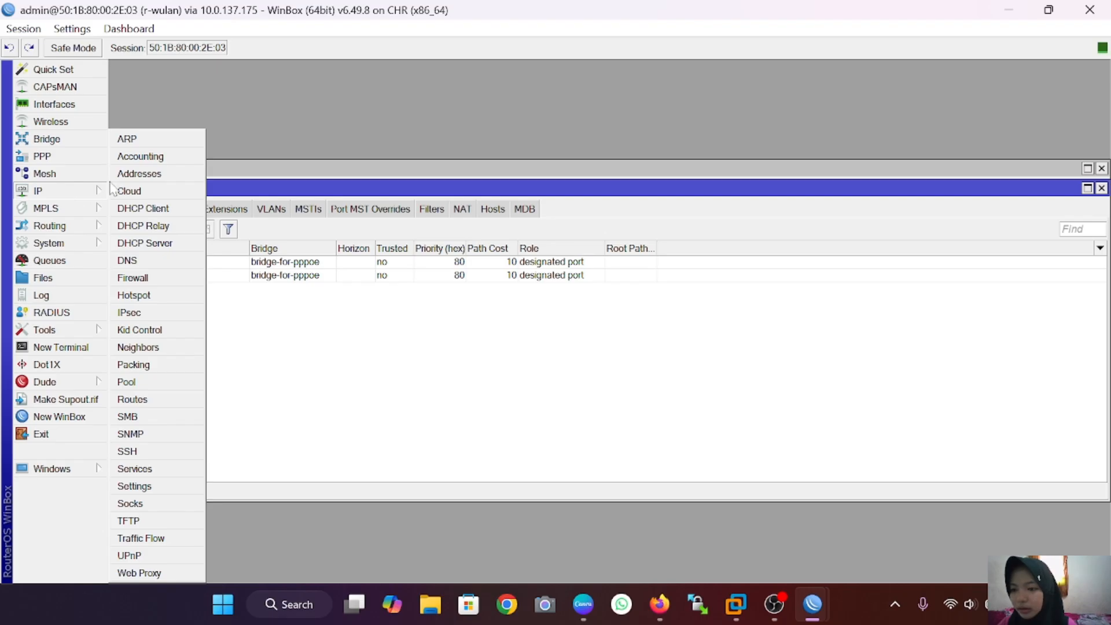
{"action": "left_click", "coordinate": [130, 175]}
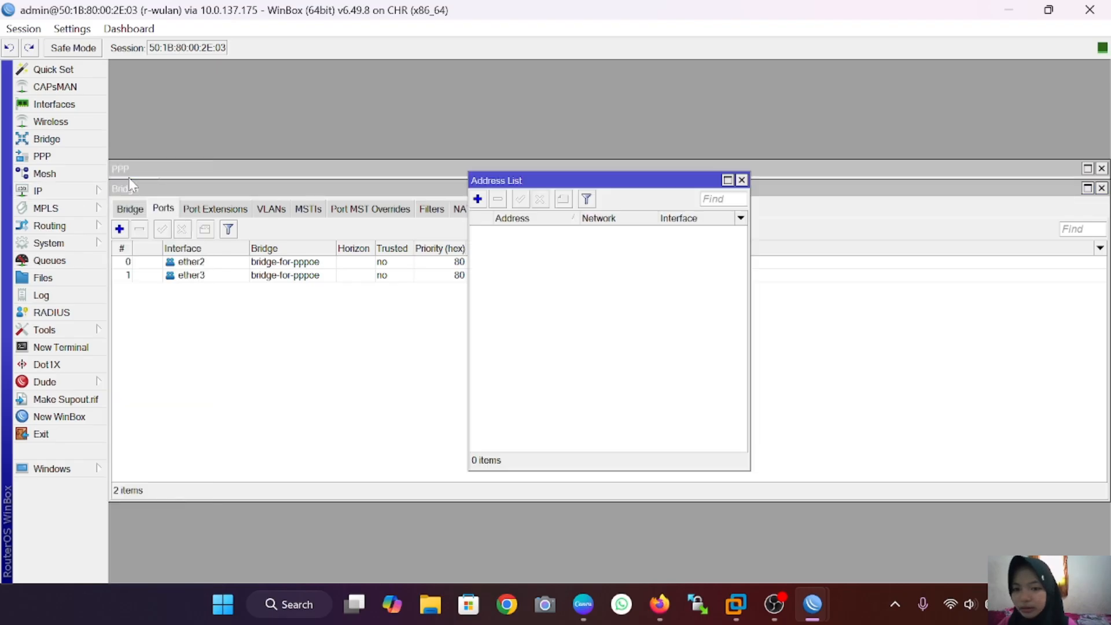
{"action": "left_click", "coordinate": [485, 198]}
{"action": "key", "text": "BackSpace"}
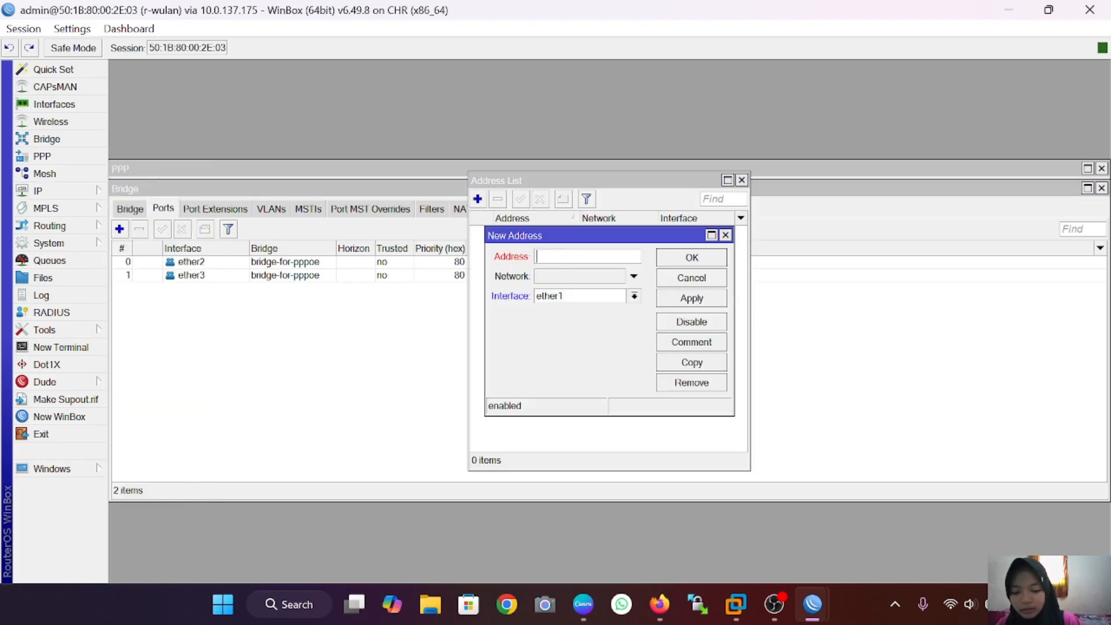
{"action": "type", "text": "10.1"}
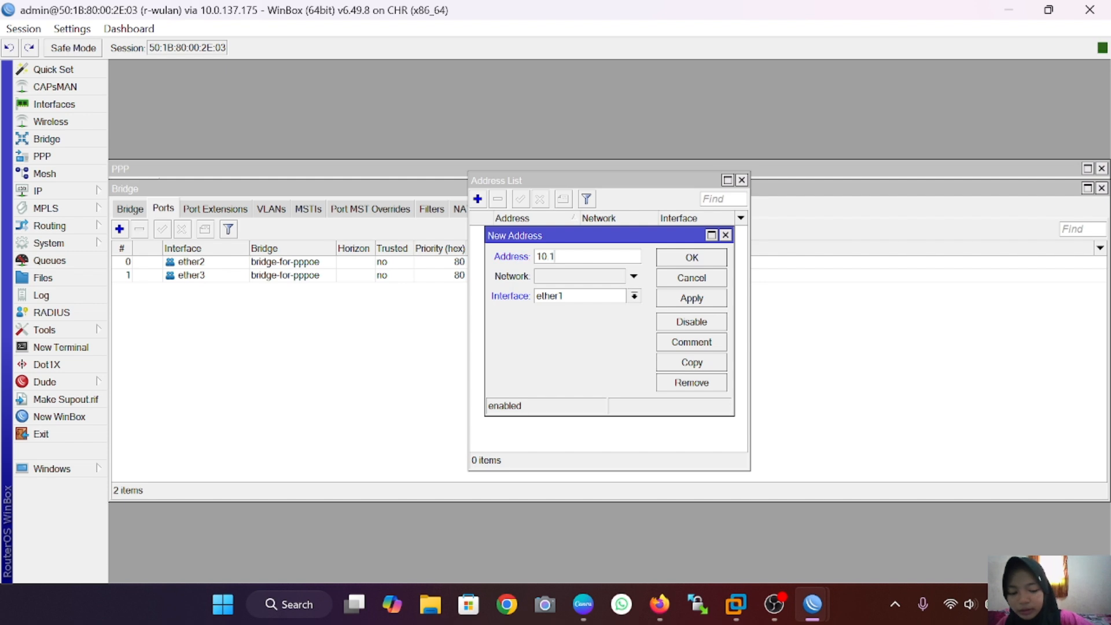
{"action": "type", "text": "0.10"}
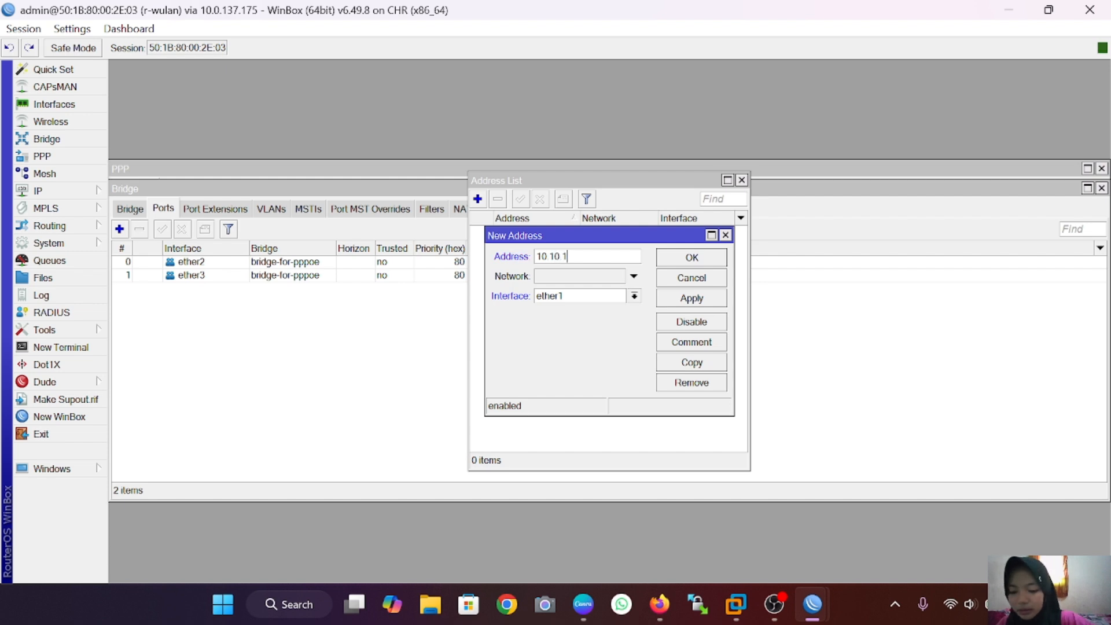
{"action": "type", "text": ".1"}
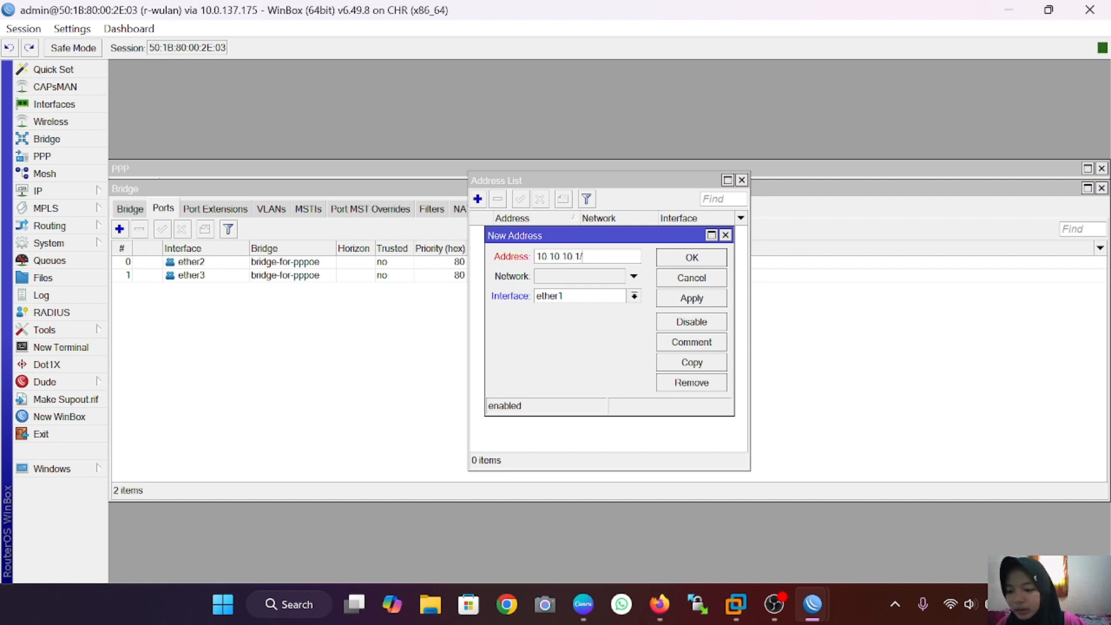
{"action": "type", "text": "/24"}
{"action": "left_click", "coordinate": [635, 297]}
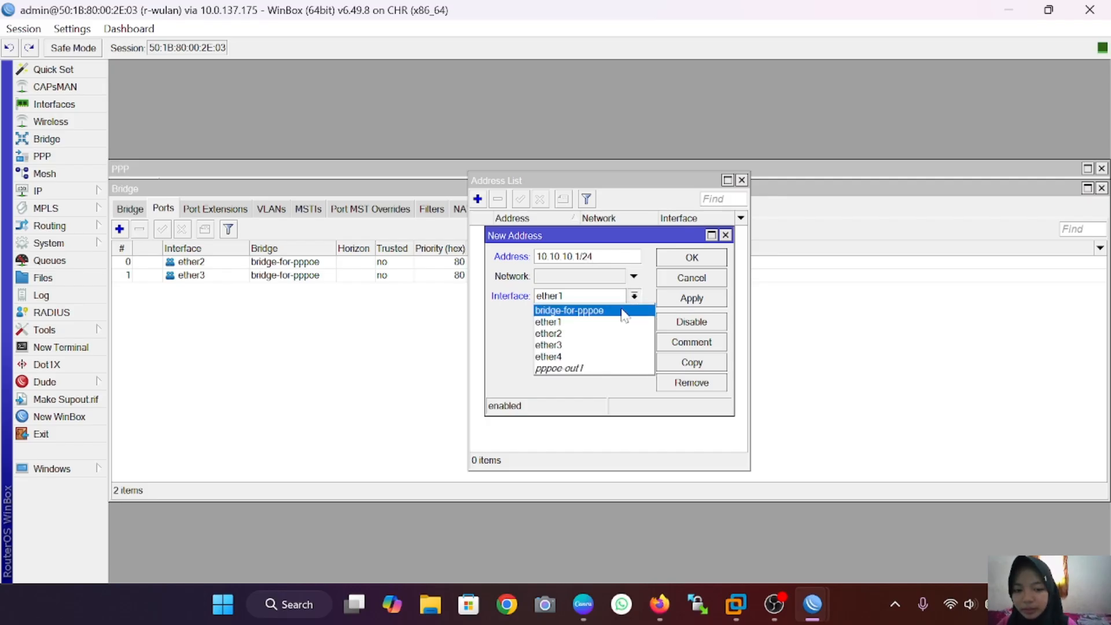
{"action": "left_click", "coordinate": [624, 311]}
{"action": "left_click", "coordinate": [702, 299]}
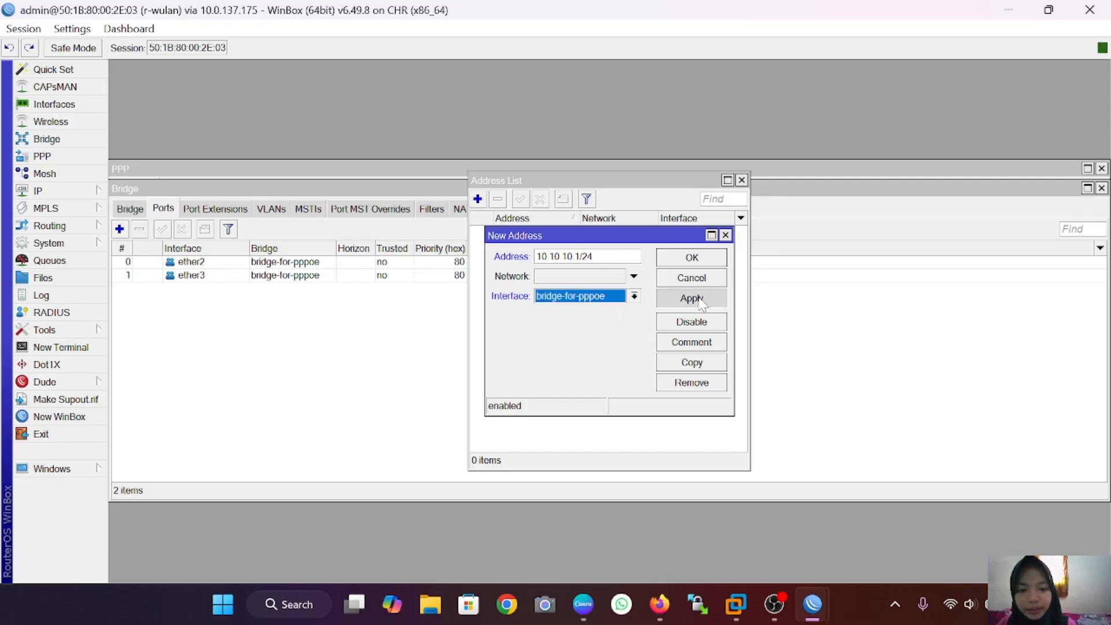
{"action": "left_click", "coordinate": [716, 260]}
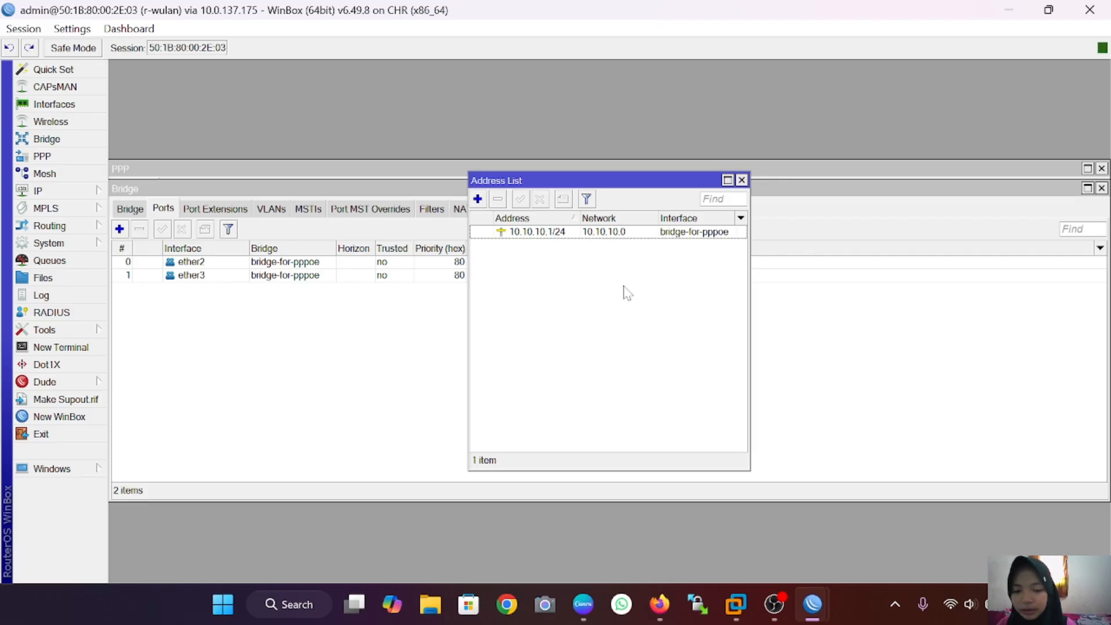
Step: Start the DHCP Setup wizard and pick bridge-for-pppoe as the DHCP server interface
{"action": "left_click", "coordinate": [69, 192]}
{"action": "left_click", "coordinate": [172, 242]}
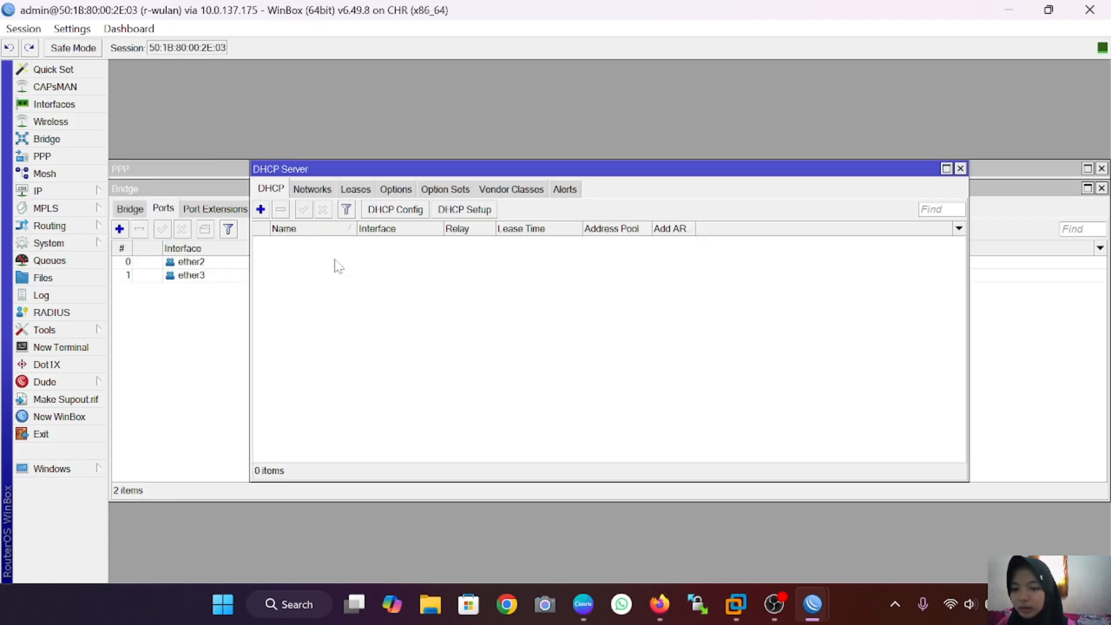
{"action": "left_click", "coordinate": [486, 210]}
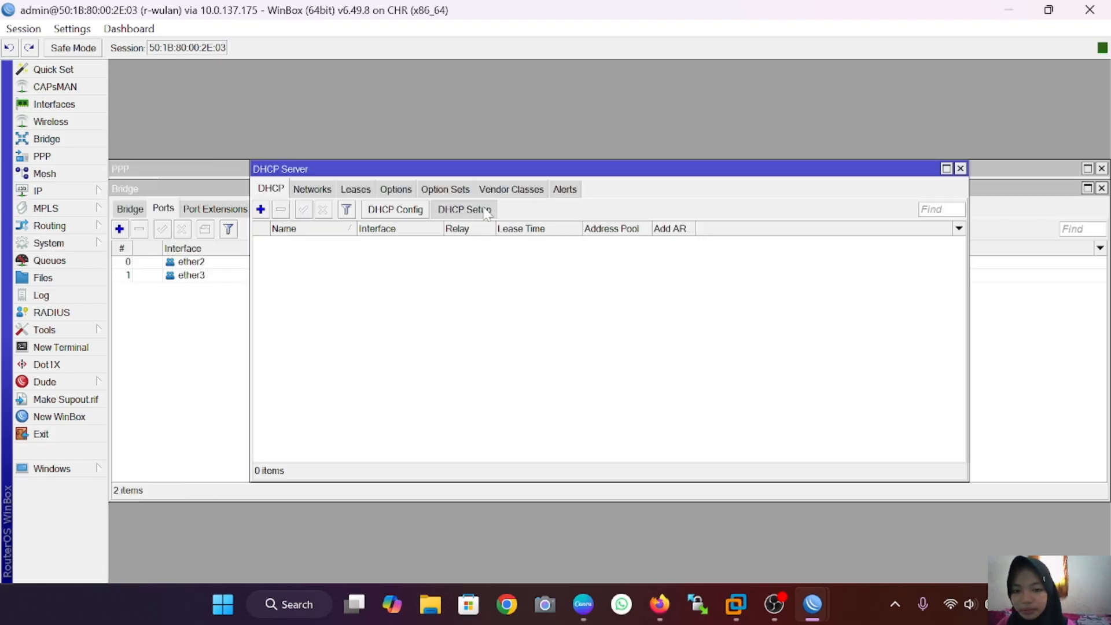
{"action": "left_click", "coordinate": [709, 319]}
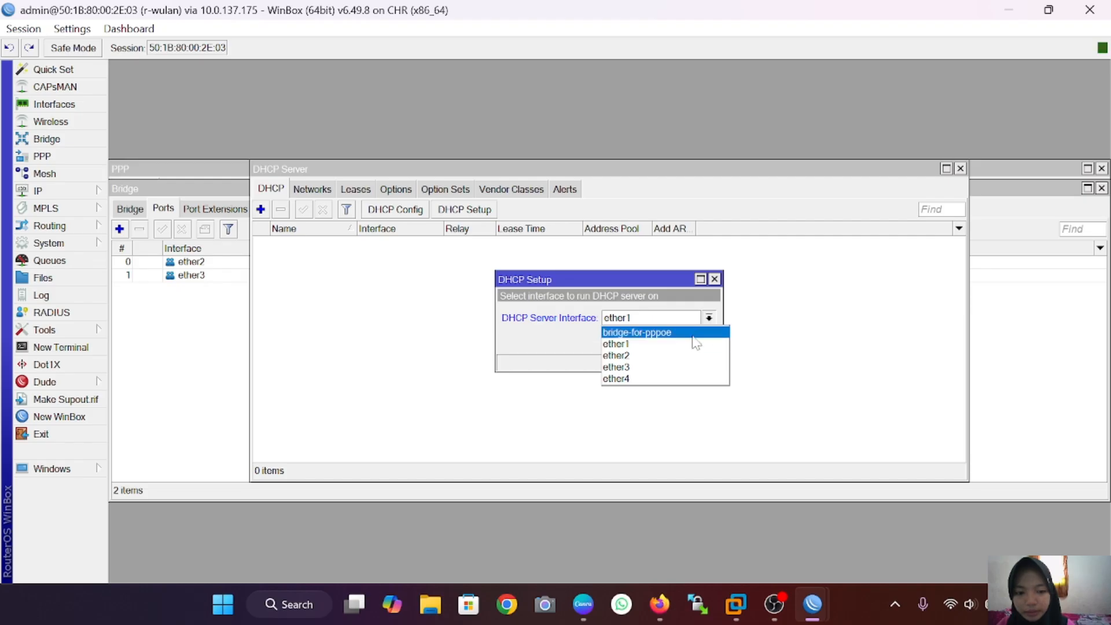
{"action": "left_click", "coordinate": [665, 332]}
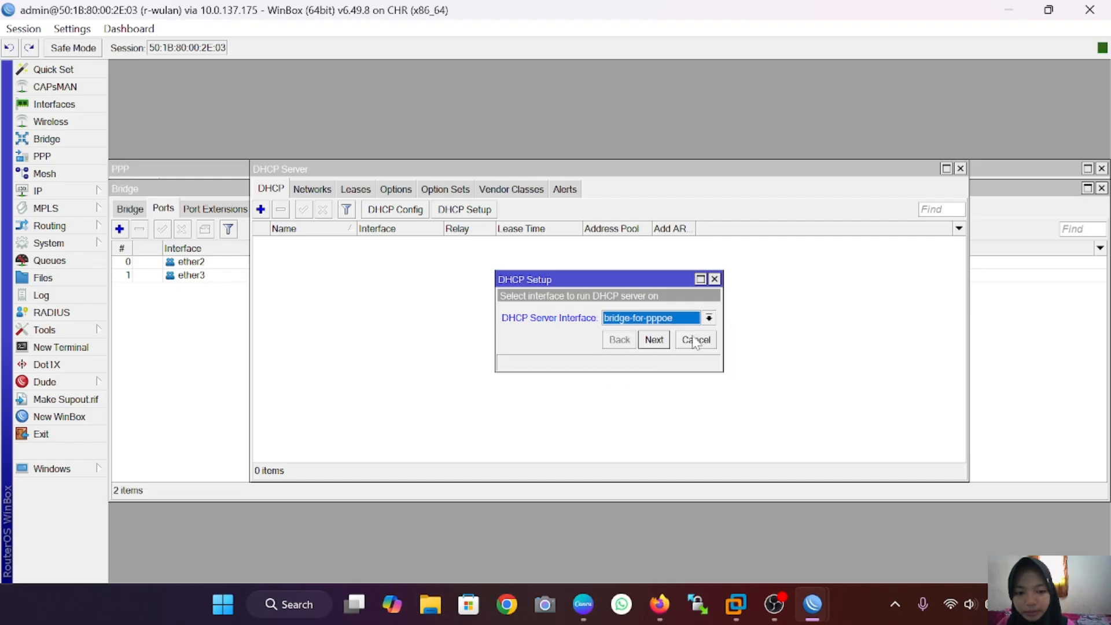
Step: Accept 10.10.10.0/24, gateway 10.10.10.1 and the address range, with DNS 8.8.8.8 and 00:10:00 leases
{"action": "left_click", "coordinate": [654, 339]}
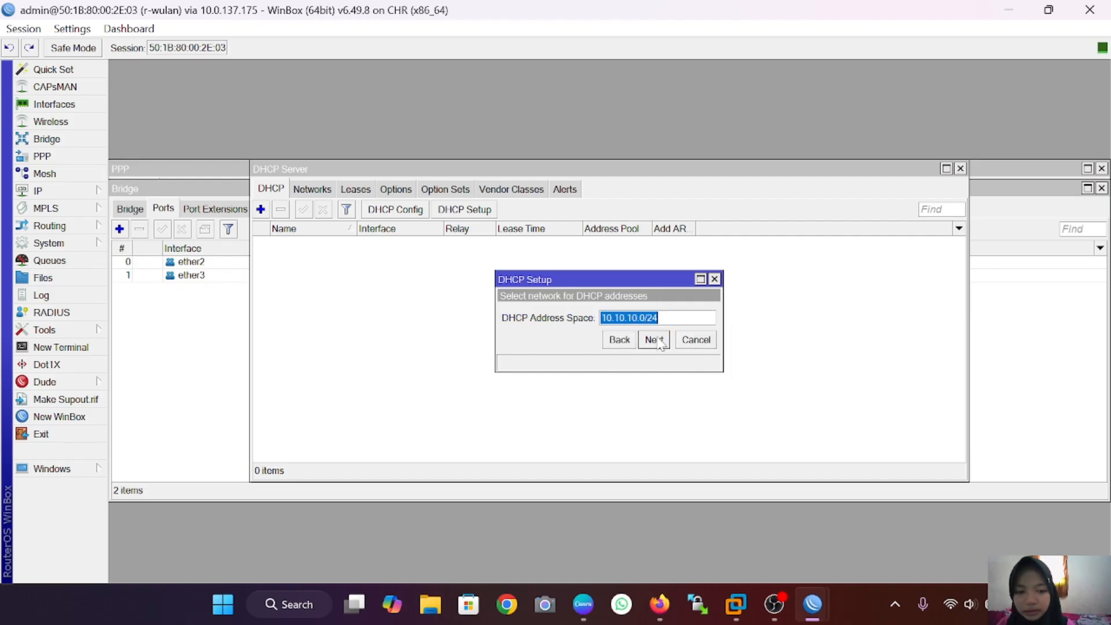
{"action": "left_click", "coordinate": [654, 340]}
{"action": "left_click", "coordinate": [658, 340]}
{"action": "left_click", "coordinate": [658, 340]}
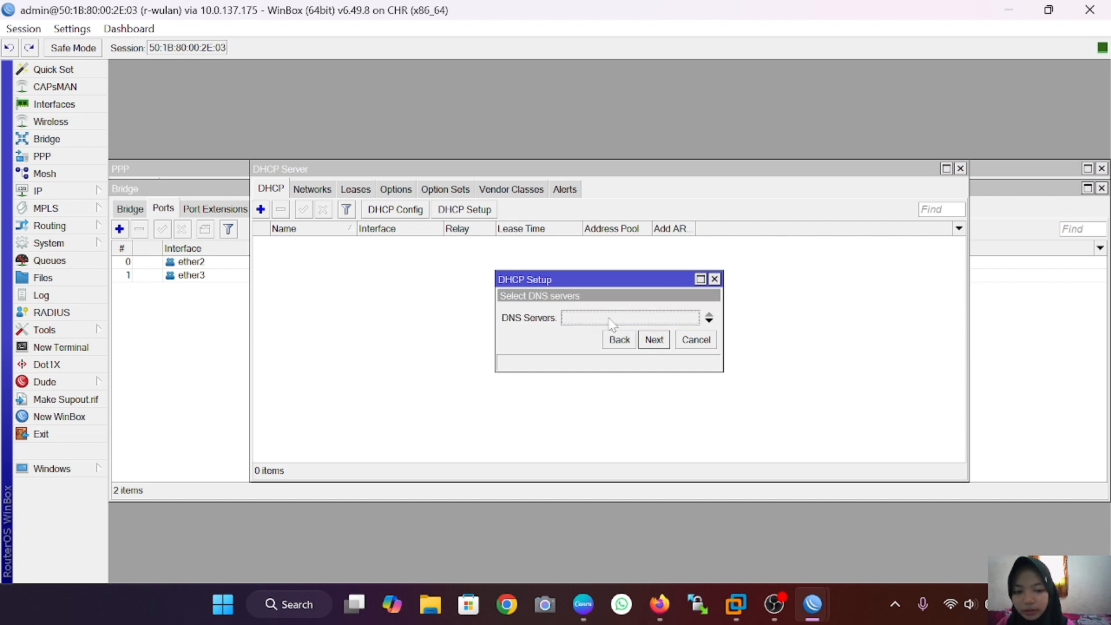
{"action": "key", "text": "BackSpace"}
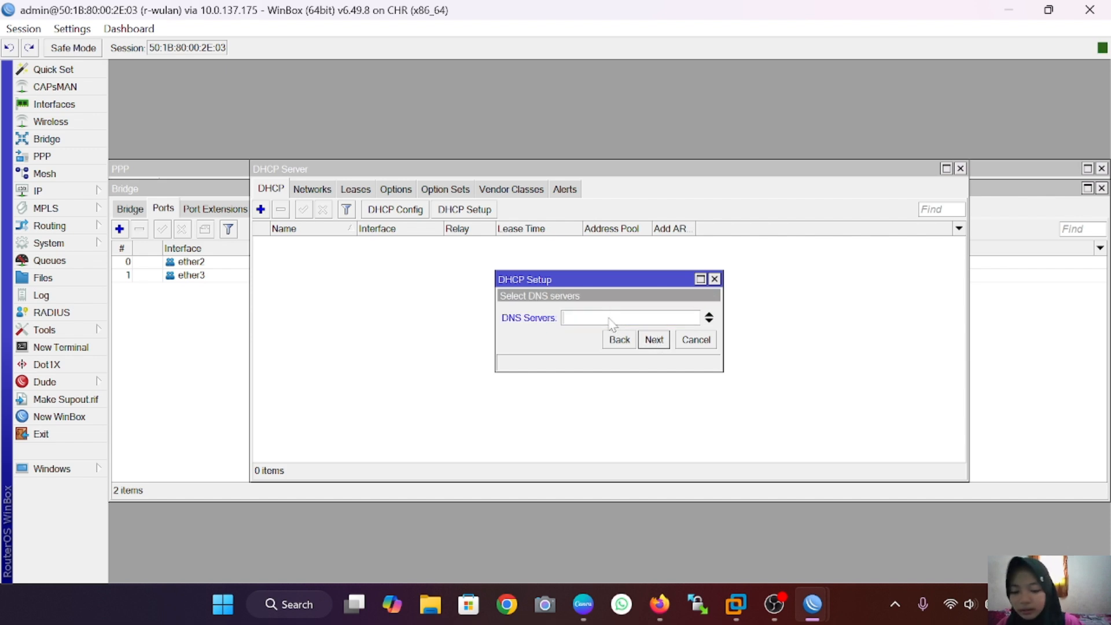
{"action": "type", "text": "8.8.8.8"}
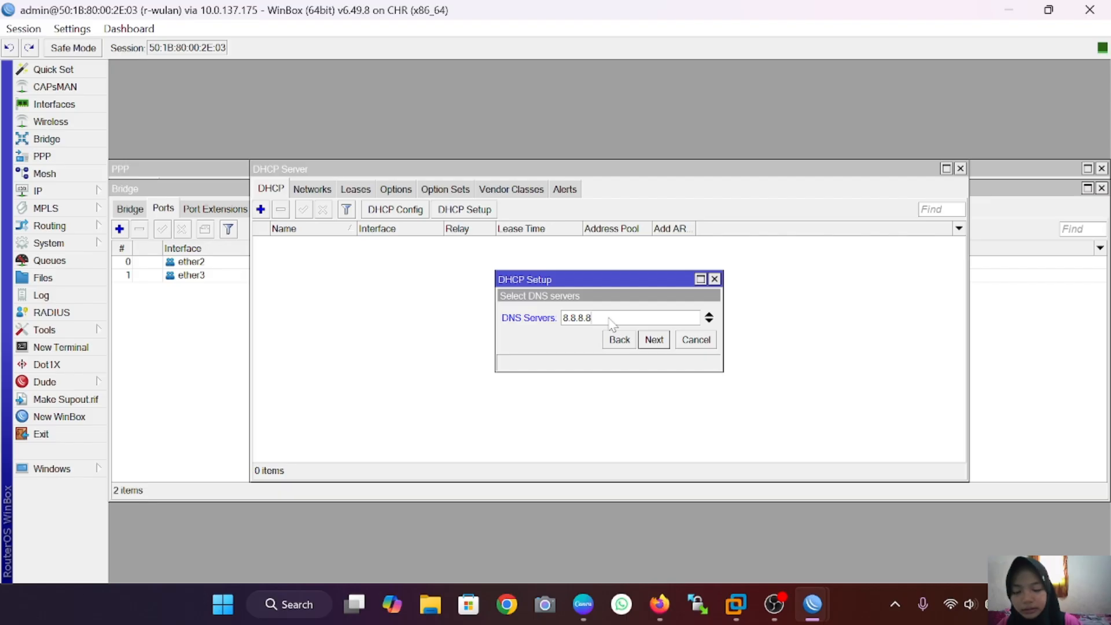
{"action": "left_click", "coordinate": [655, 342]}
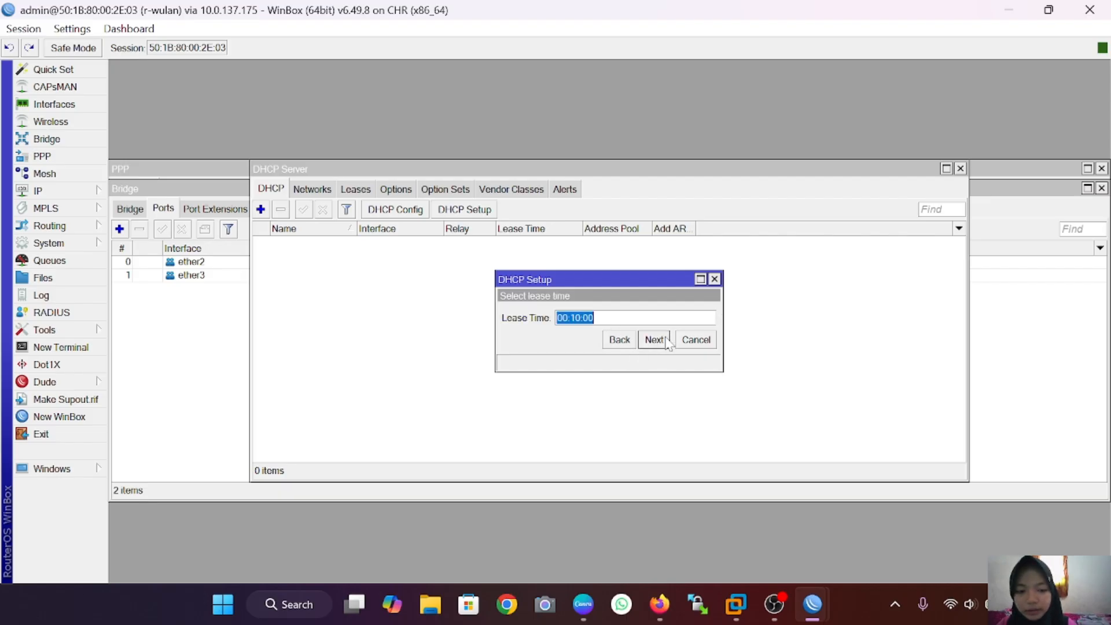
{"action": "left_click", "coordinate": [657, 342]}
{"action": "left_click", "coordinate": [617, 316]}
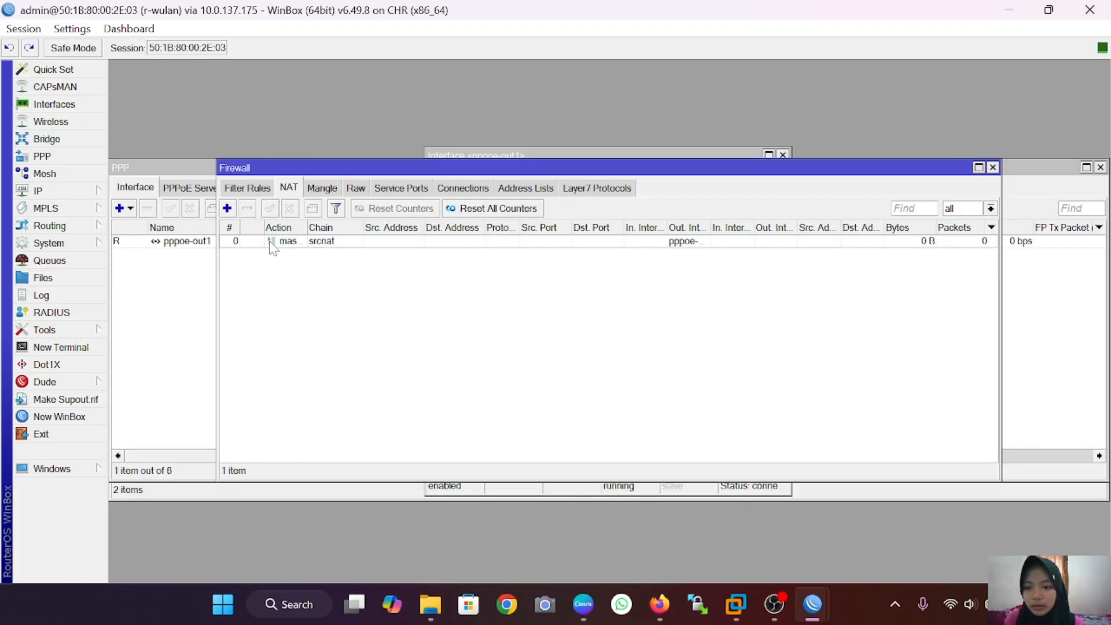
Step: Add a NAT rule with out-interface pppoe-out1 and action masquerade, then save it
{"action": "left_click", "coordinate": [226, 209]}
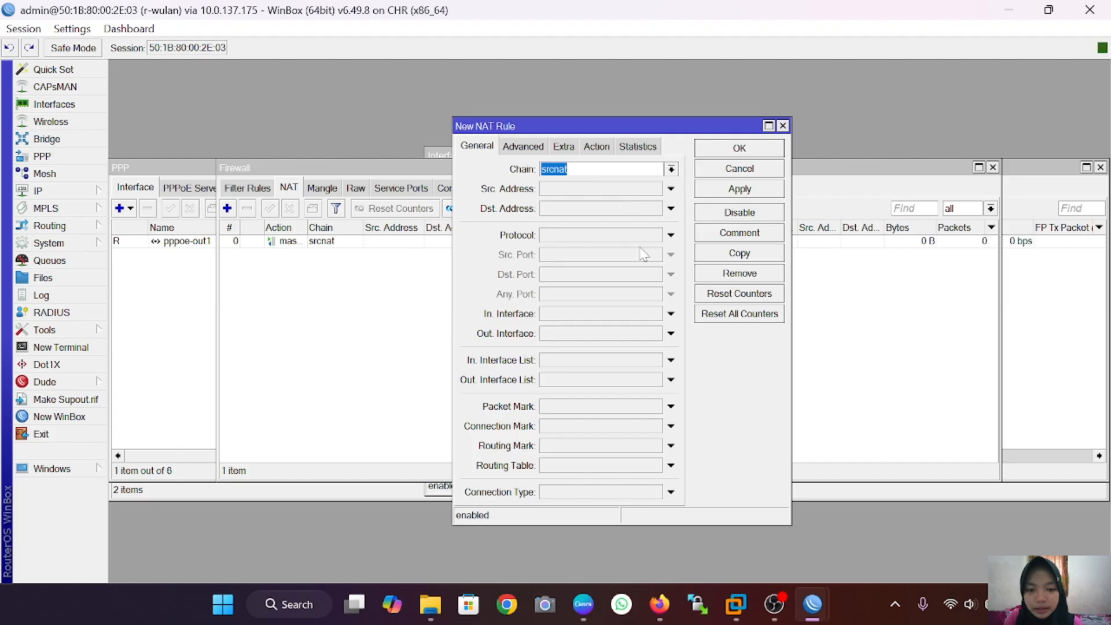
{"action": "left_click", "coordinate": [670, 333]}
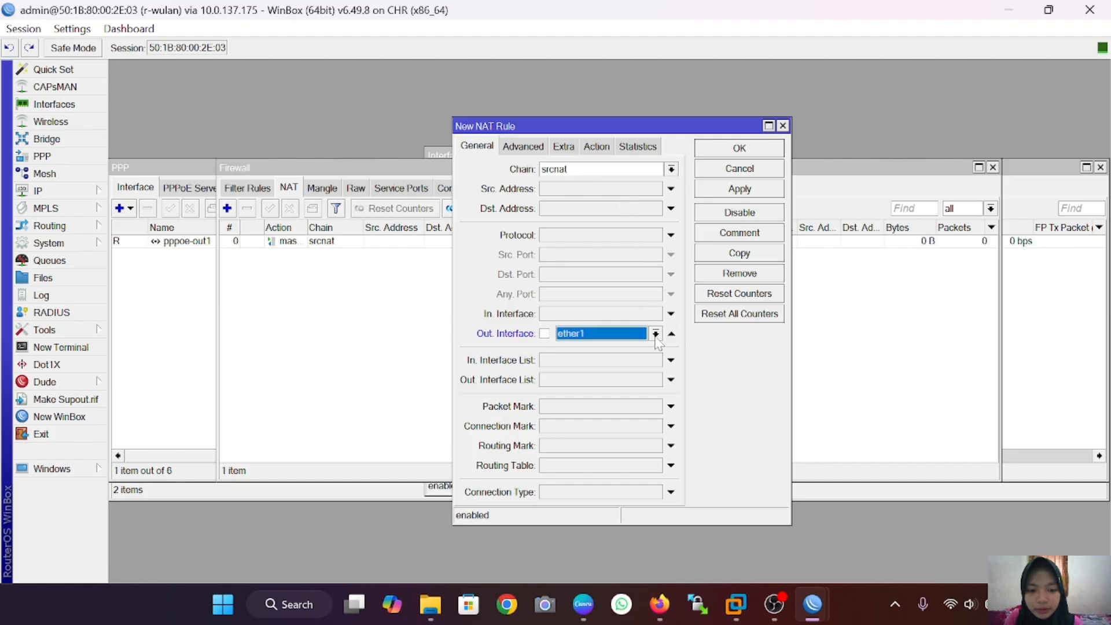
{"action": "left_click", "coordinate": [655, 333]}
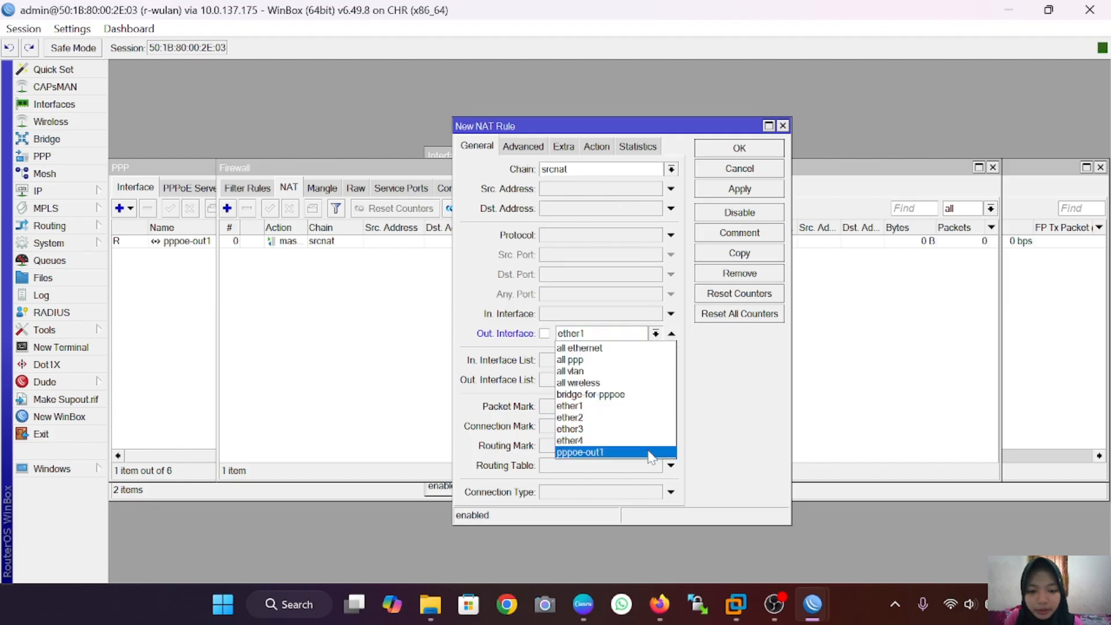
{"action": "left_click", "coordinate": [651, 453]}
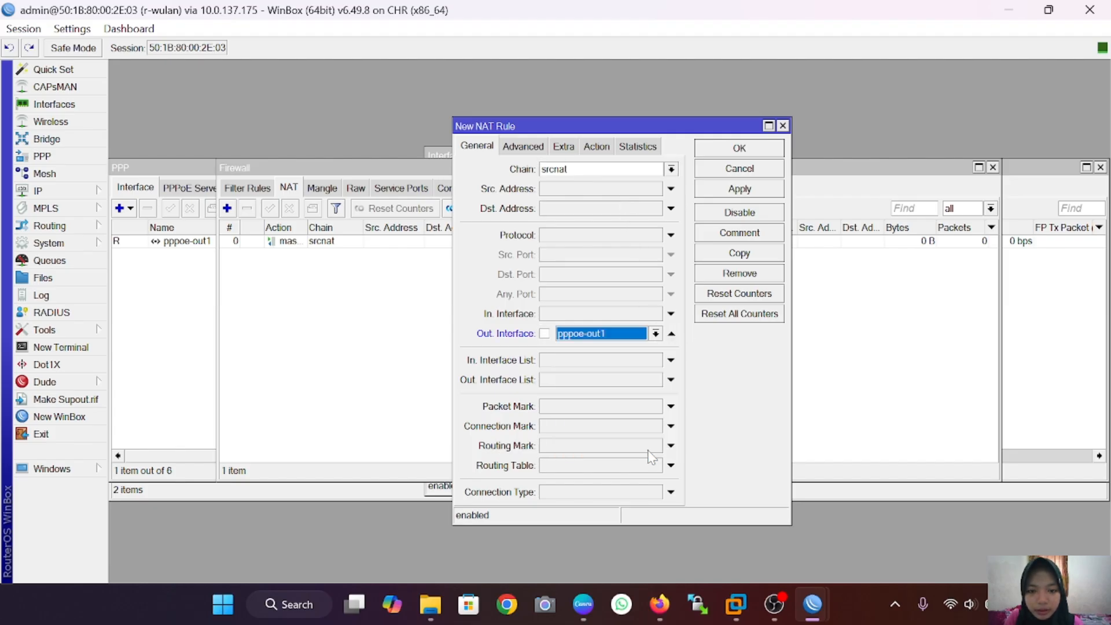
{"action": "left_click", "coordinate": [597, 147]}
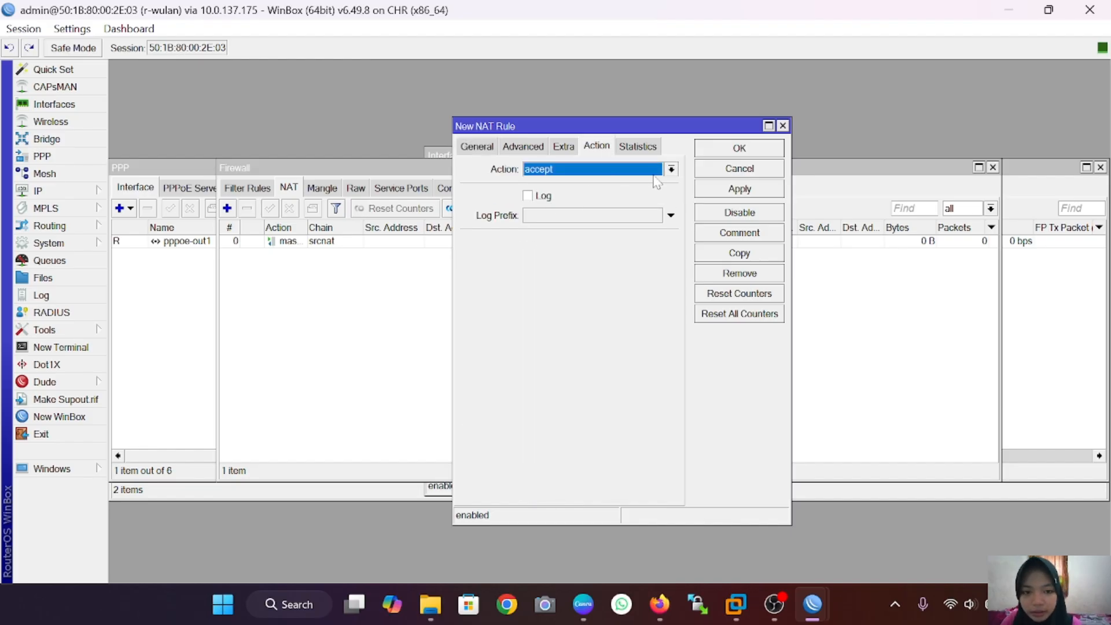
{"action": "left_click", "coordinate": [671, 170]}
{"action": "left_click", "coordinate": [648, 254]}
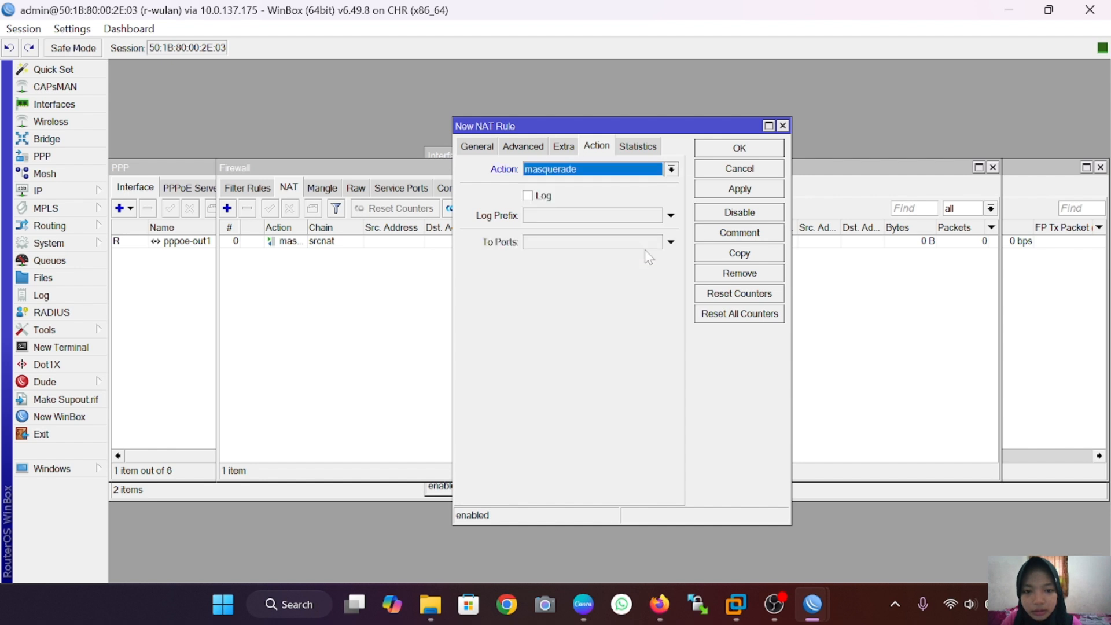
{"action": "left_click", "coordinate": [752, 191]}
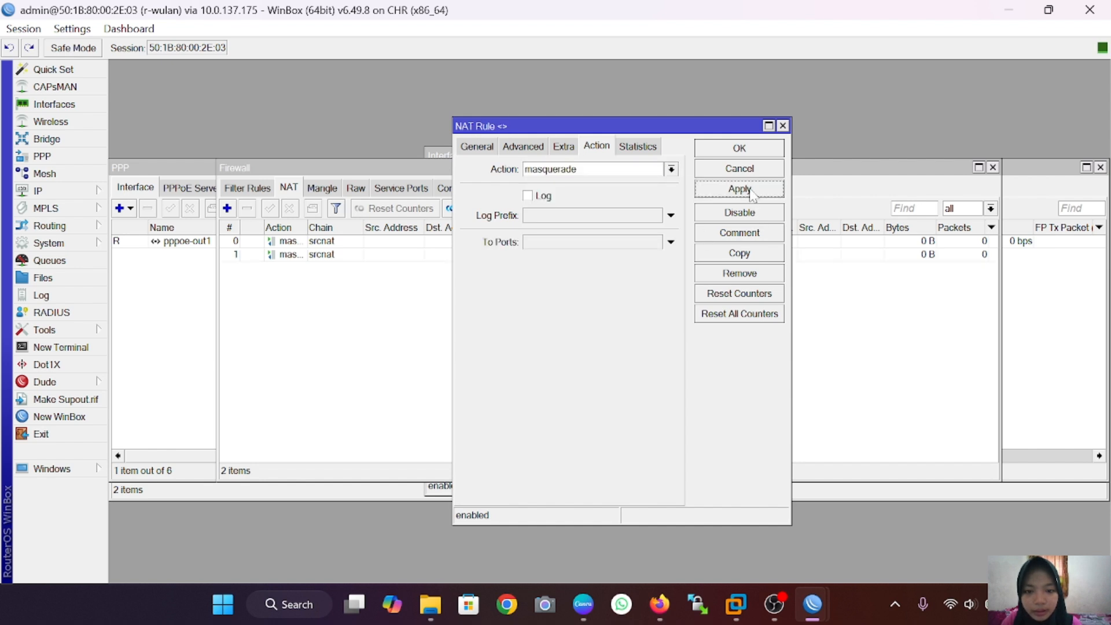
{"action": "left_click", "coordinate": [764, 149]}
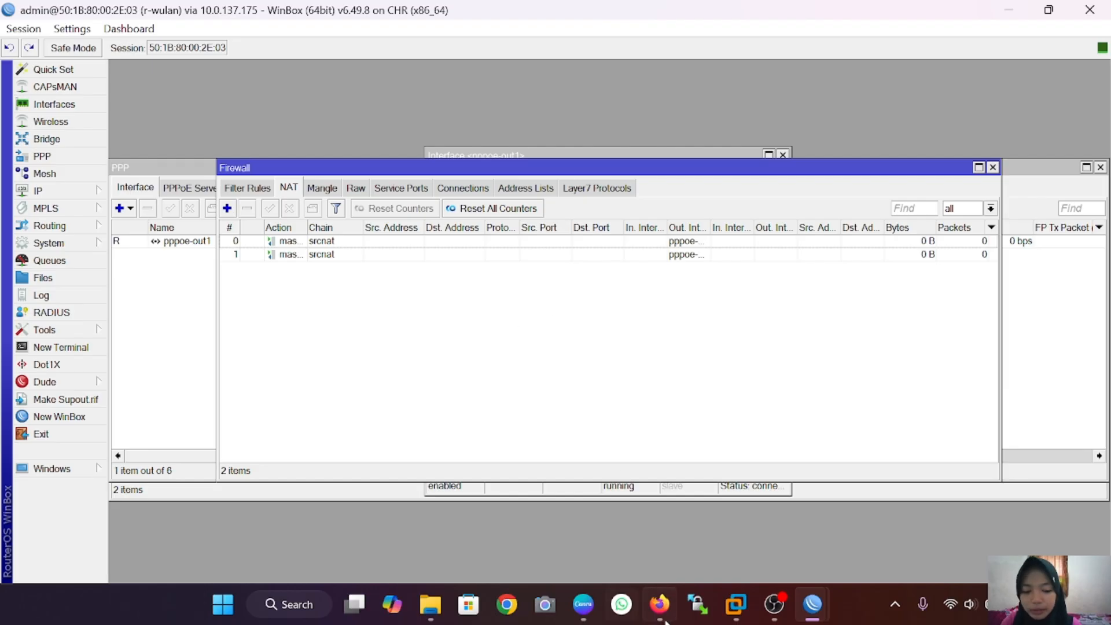
Step: Run ip dhcp on VPC1 in the PNETLab console to get a DHCP lease
{"action": "left_click", "coordinate": [659, 604]}
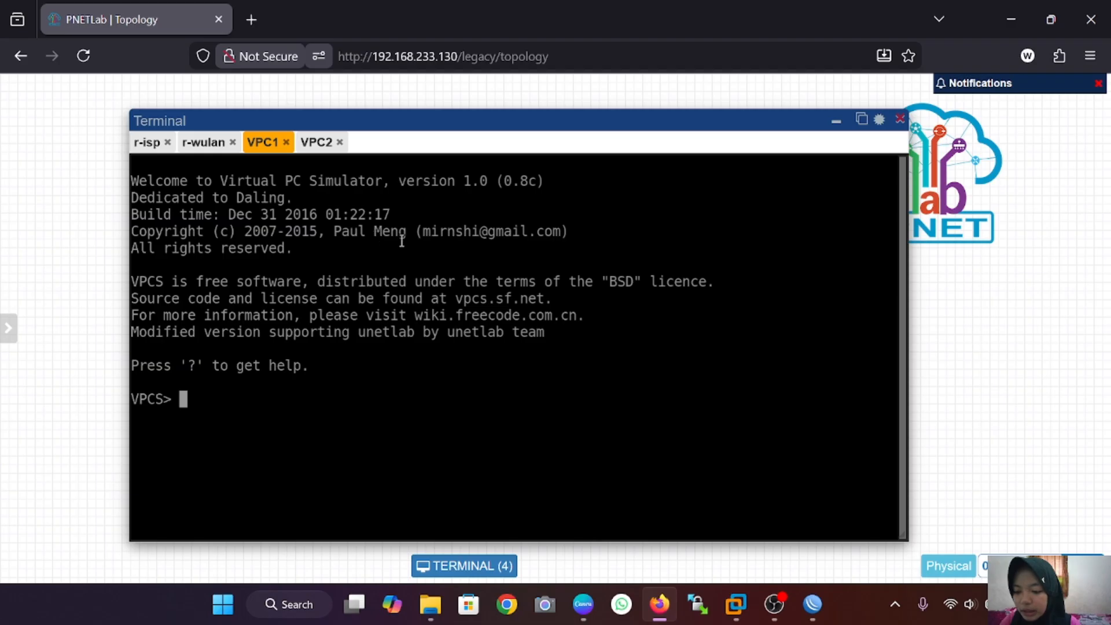
{"action": "type", "text": "ip"}
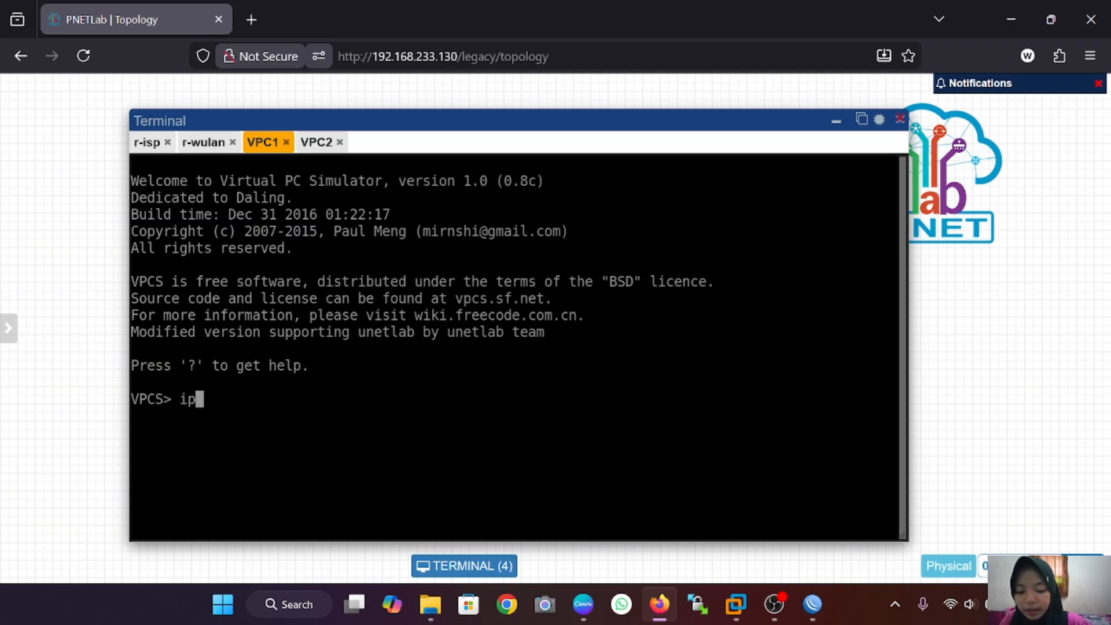
{"action": "type", "text": " dhcp"}
{"action": "key", "text": "Return"}
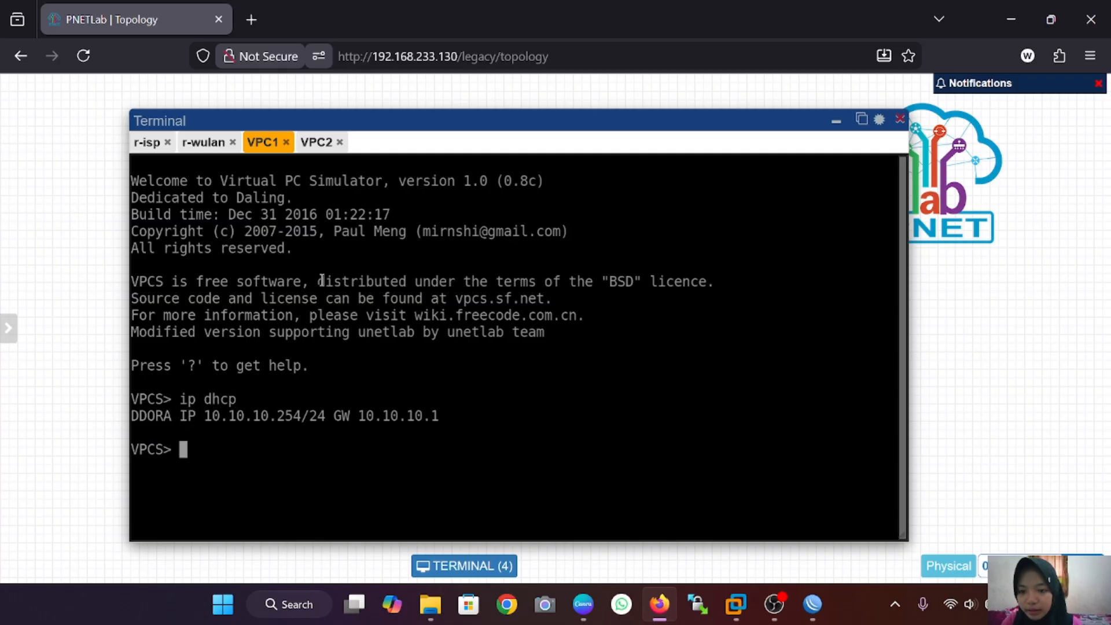
Step: Run ip dhcp on VPC2 to get its lease, then return to the topology
{"action": "left_click", "coordinate": [316, 142]}
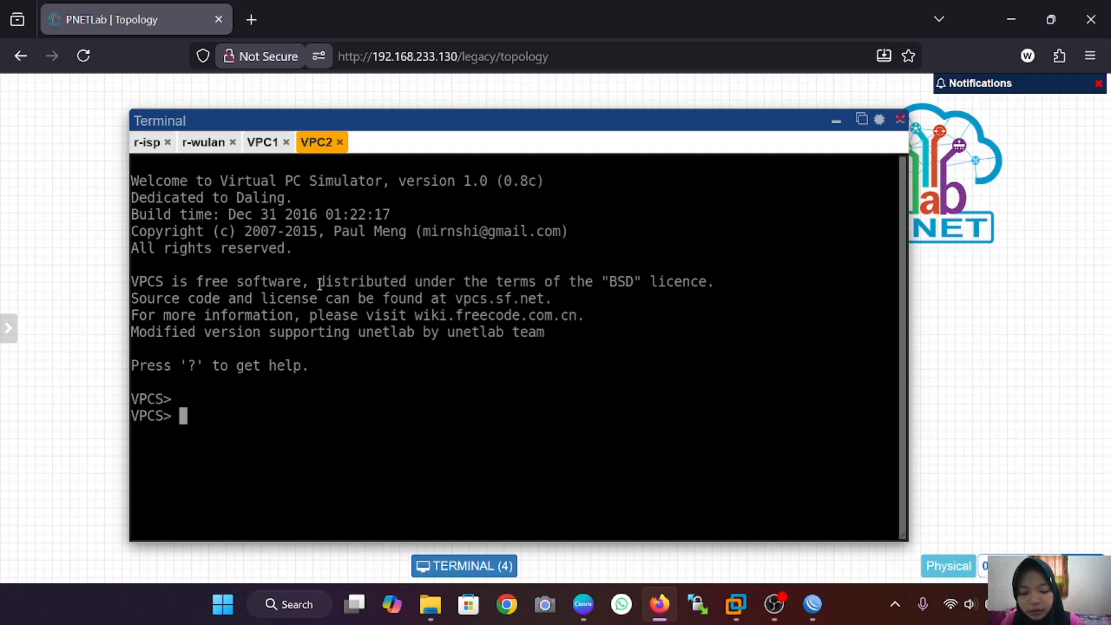
{"action": "type", "text": "ip dhcp"}
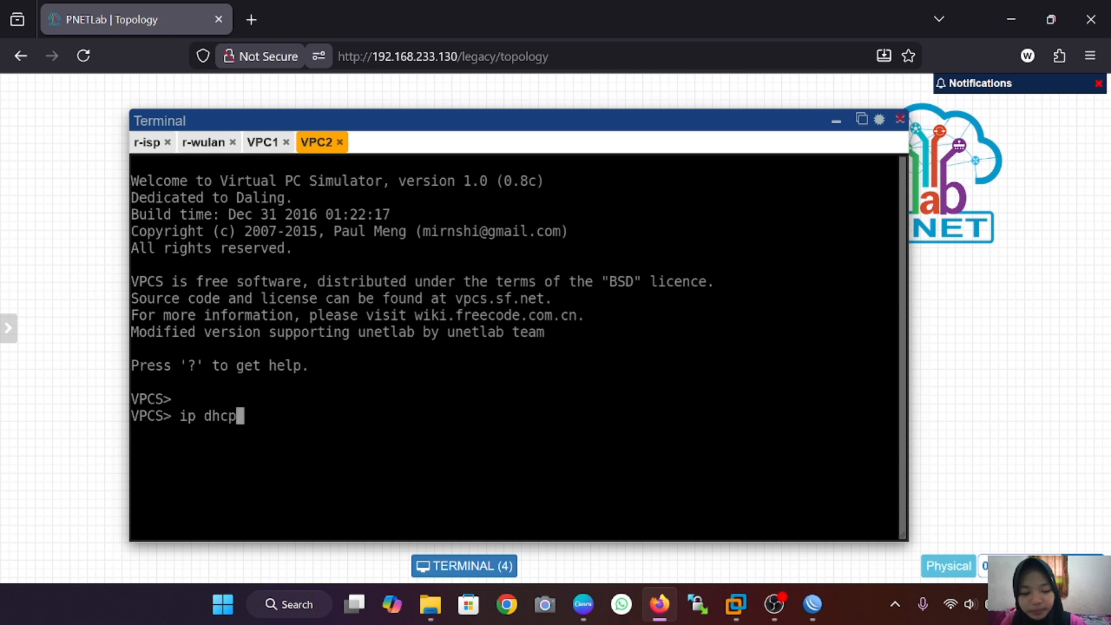
{"action": "key", "text": "Return"}
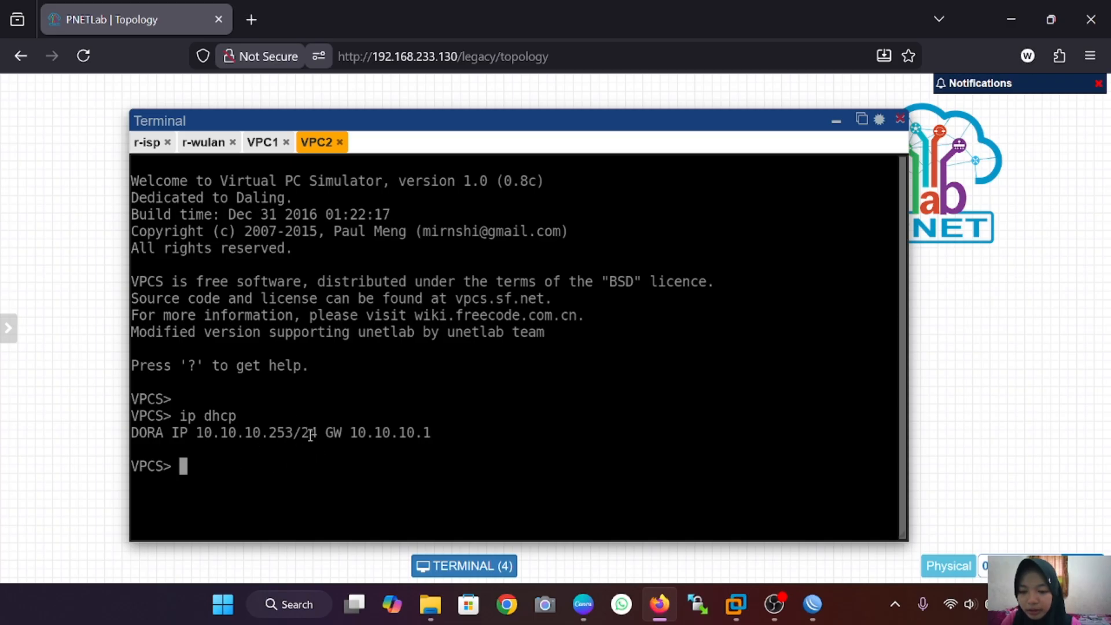
{"action": "left_click", "coordinate": [836, 120]}
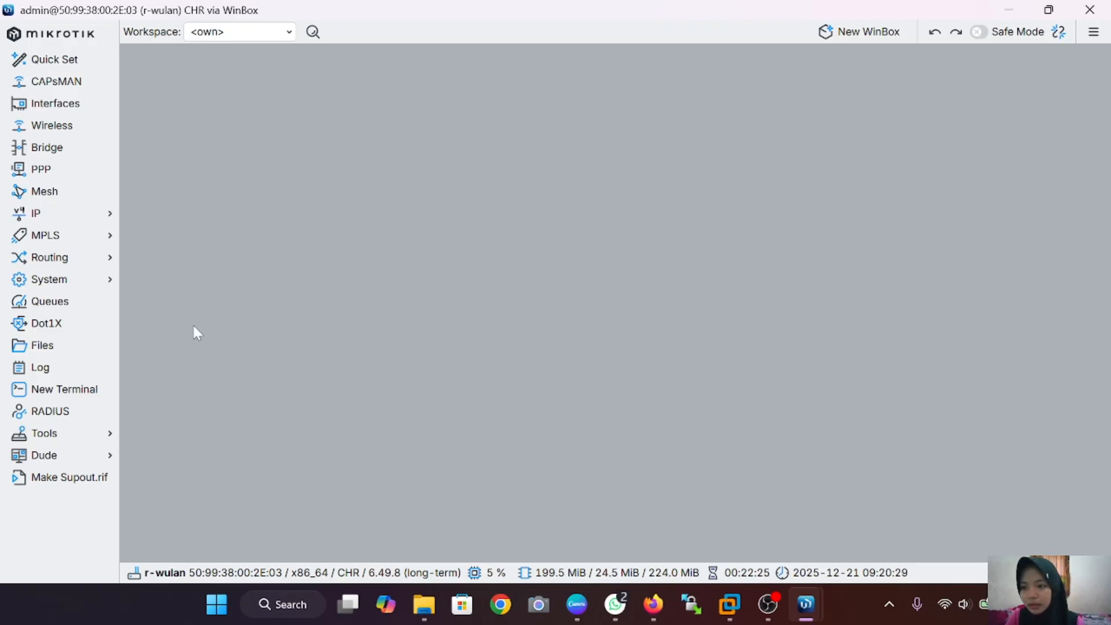
Step: Review the pppoe-out1 client's Dial Out settings in the PPP interface list, then close it
{"action": "left_click", "coordinate": [68, 172]}
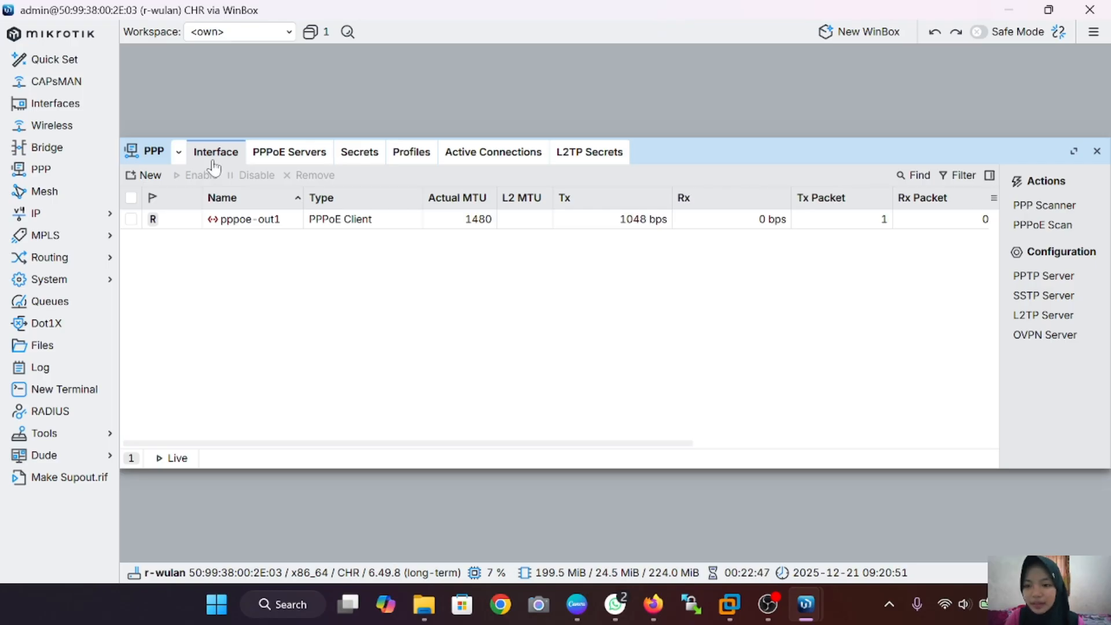
{"action": "double_click", "coordinate": [219, 223]}
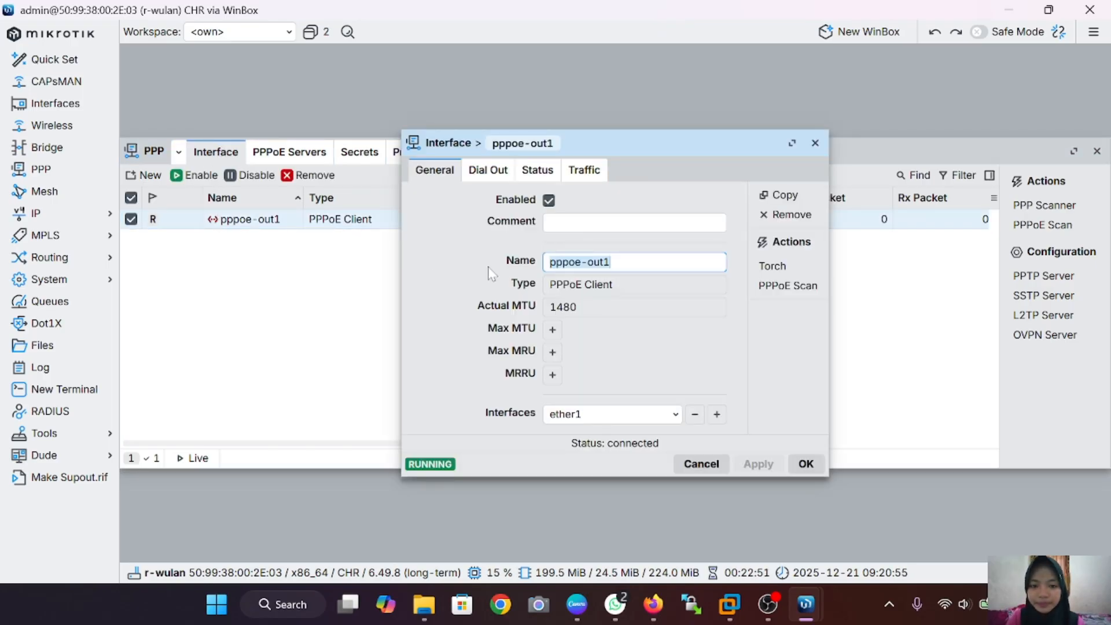
{"action": "left_click", "coordinate": [488, 169]}
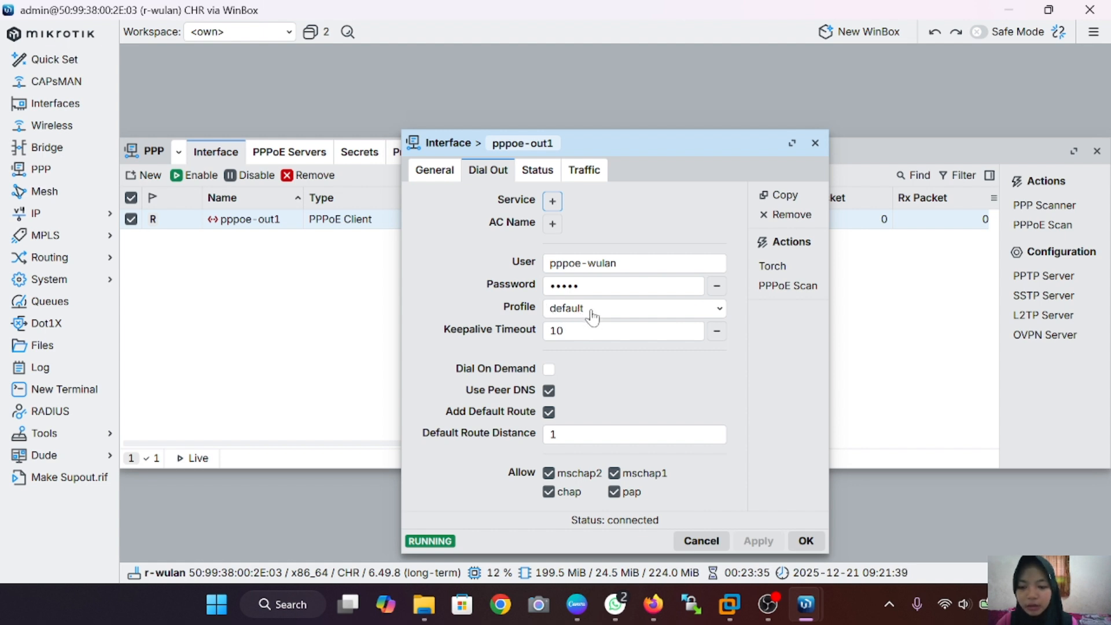
{"action": "left_click", "coordinate": [814, 143]}
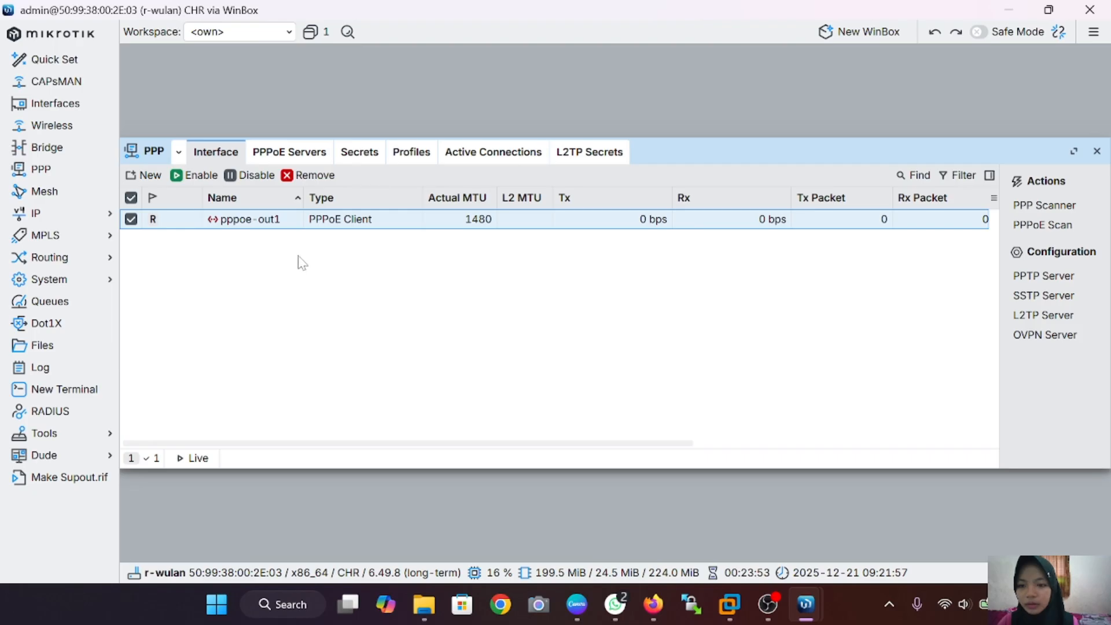
Step: Set the default PPP profile's Rate Limit to 2M/2M and save it
{"action": "left_click", "coordinate": [398, 161]}
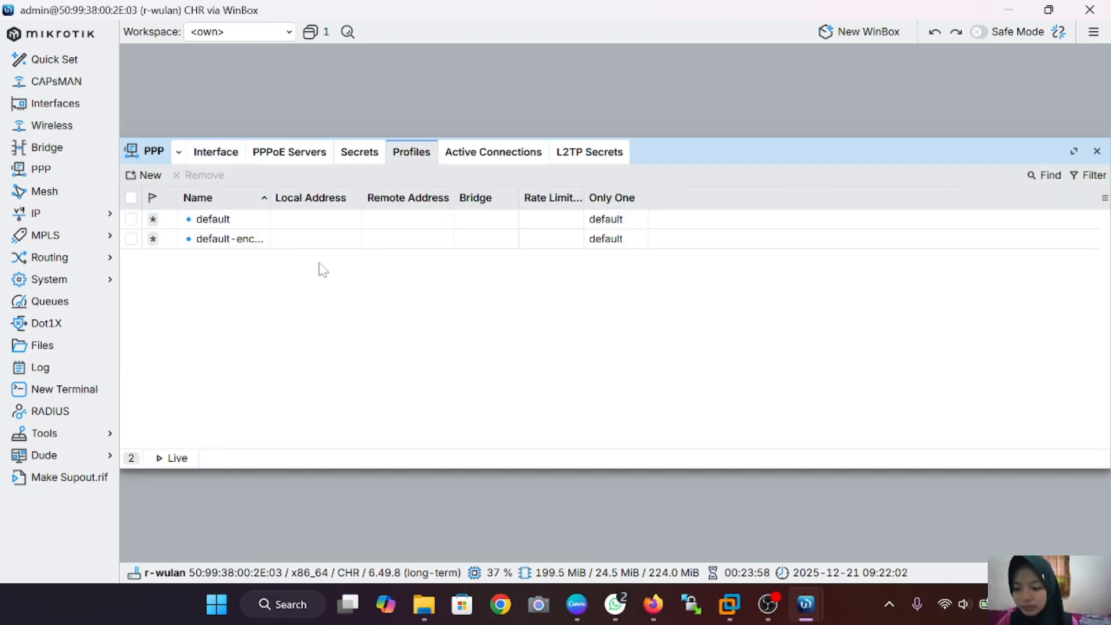
{"action": "double_click", "coordinate": [236, 226]}
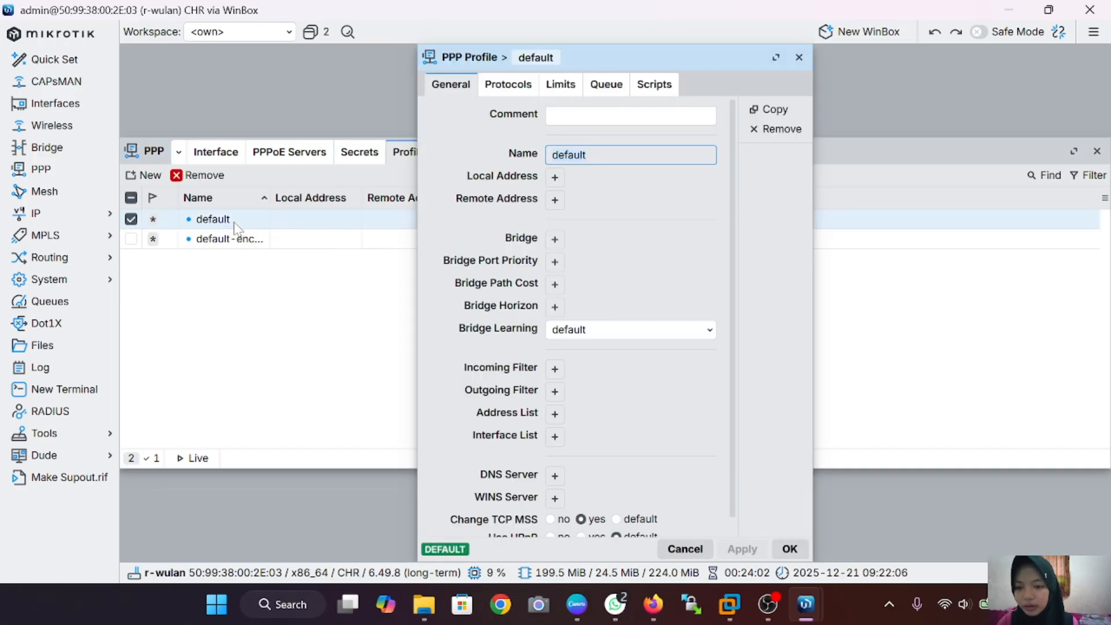
{"action": "left_click", "coordinate": [560, 88]}
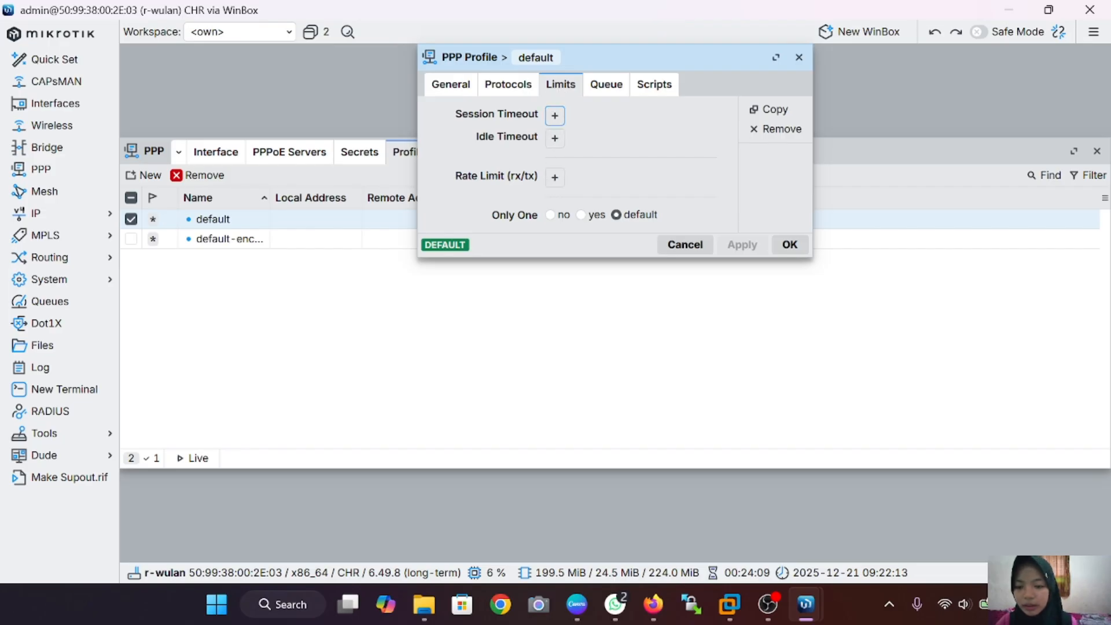
{"action": "left_click", "coordinate": [554, 177]}
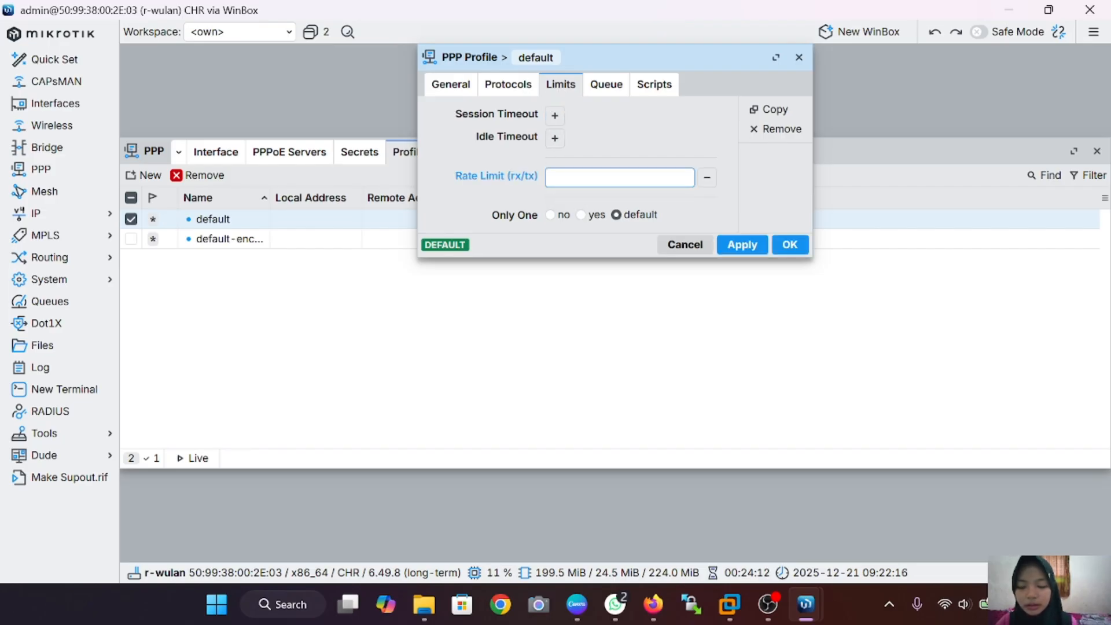
{"action": "type", "text": "2M"}
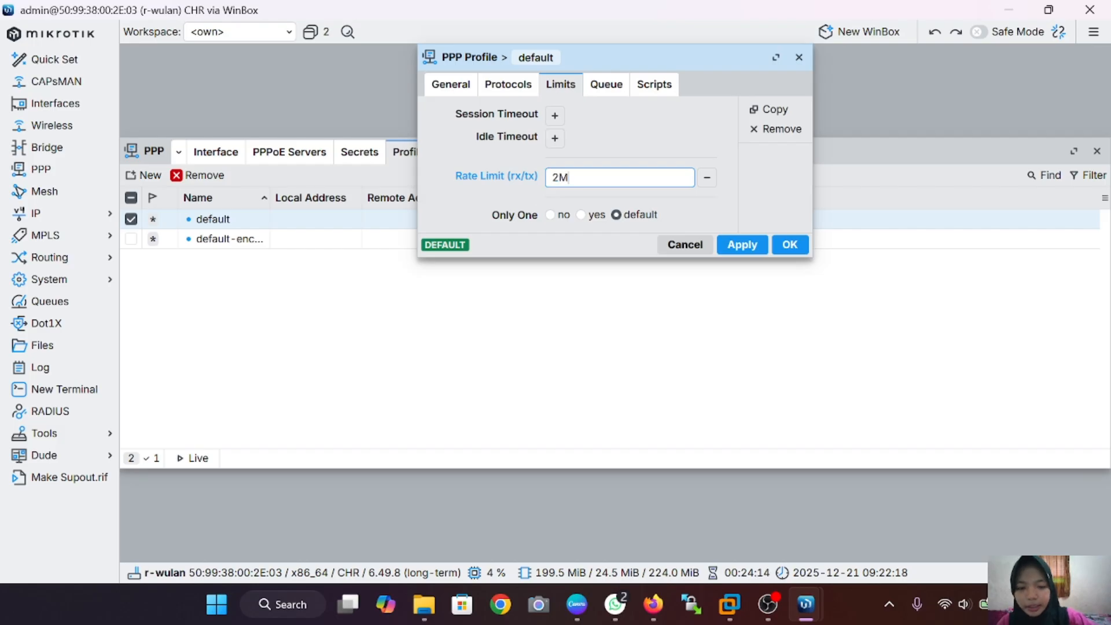
{"action": "type", "text": "/"}
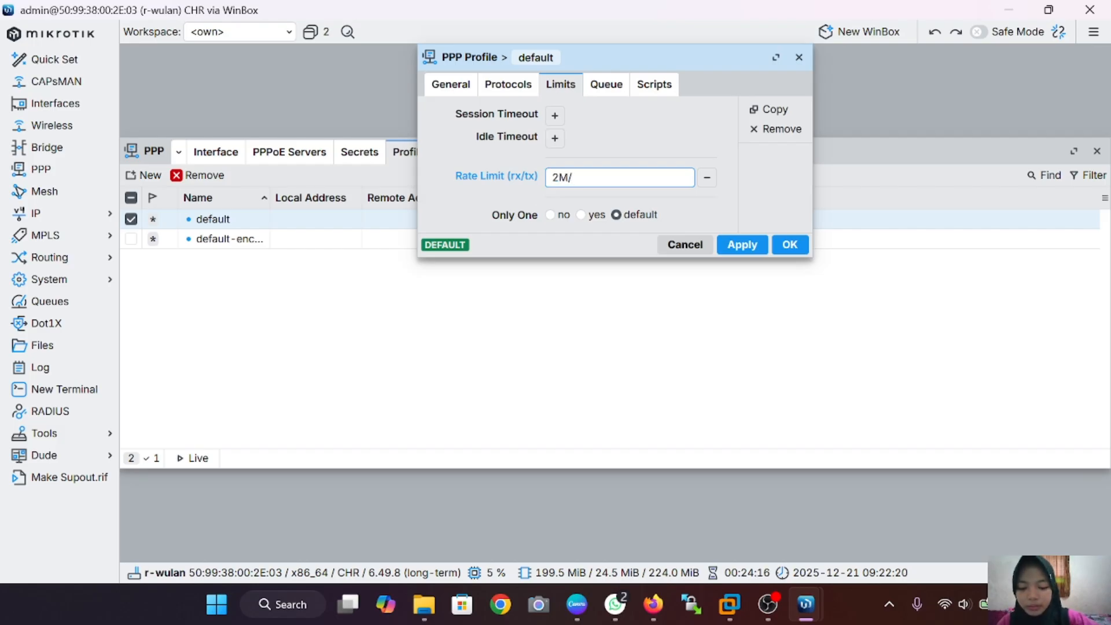
{"action": "type", "text": "2M"}
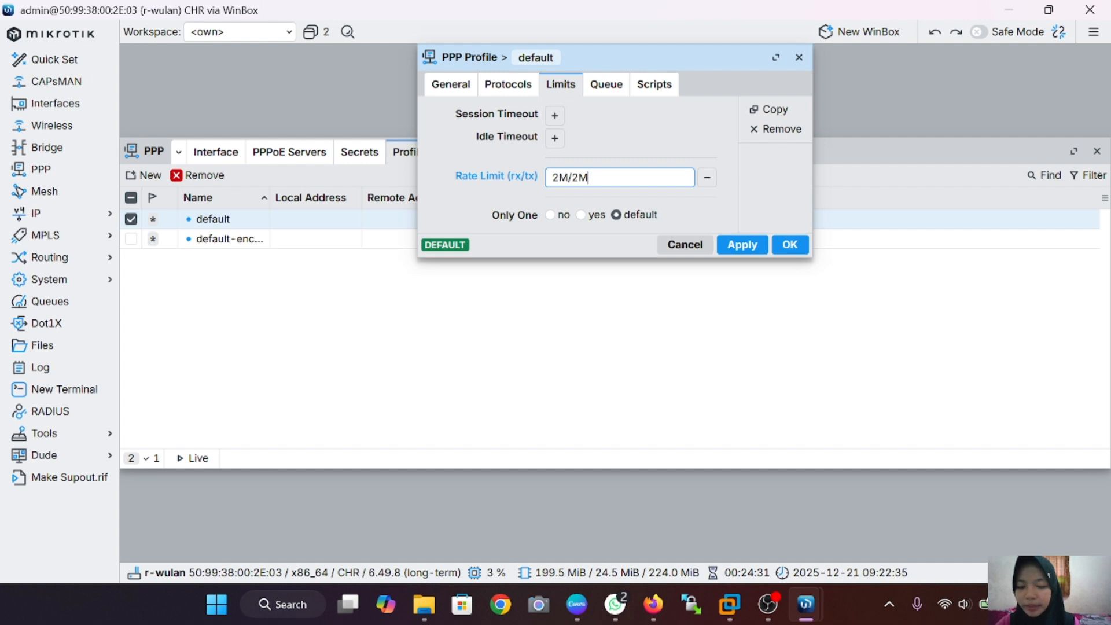
{"action": "left_click", "coordinate": [740, 245]}
{"action": "left_click", "coordinate": [789, 245]}
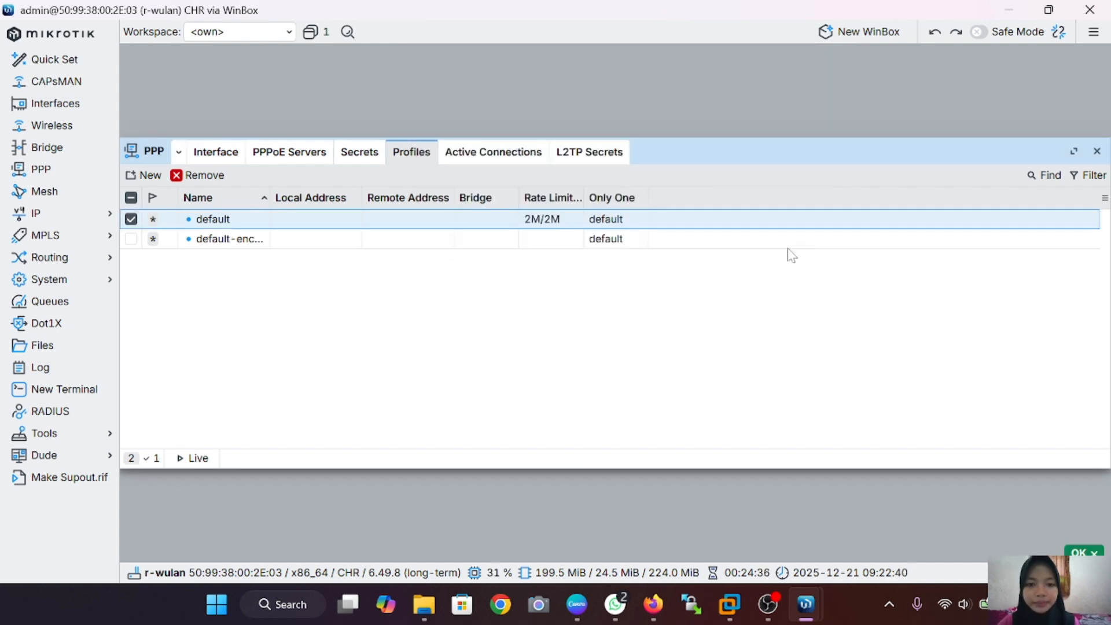